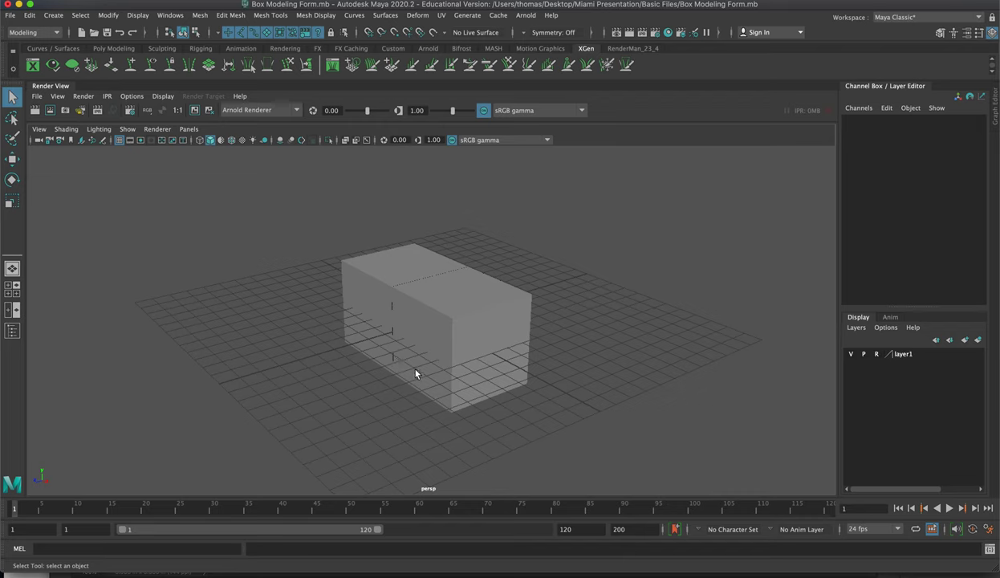
- Select the front half of the two-part box and inspect it in the perspective view
alt+right_drag(549, 393, 446, 354)
alt+drag(446, 355, 431, 324)
click(431, 328)
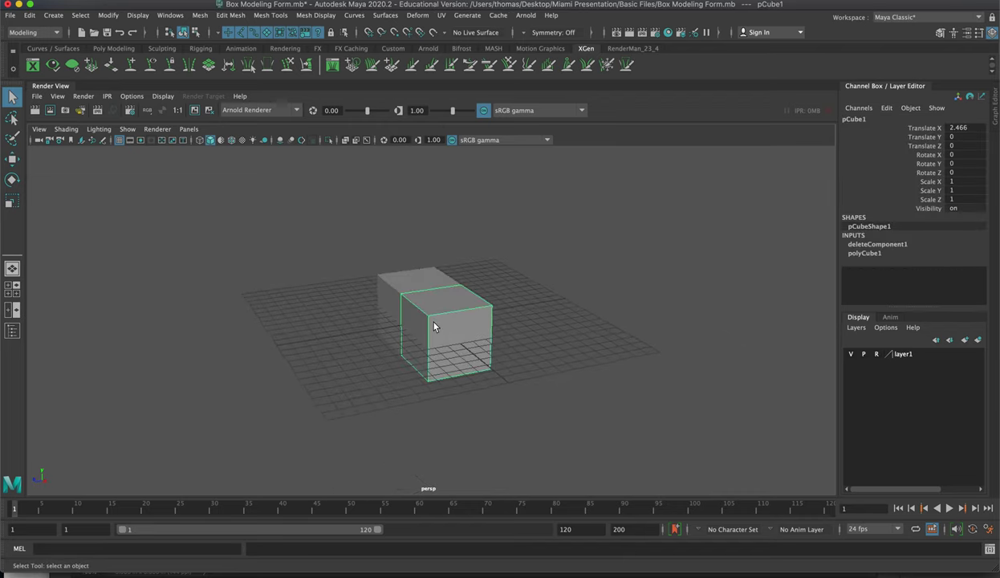
alt+right_drag(321, 337, 589, 404)
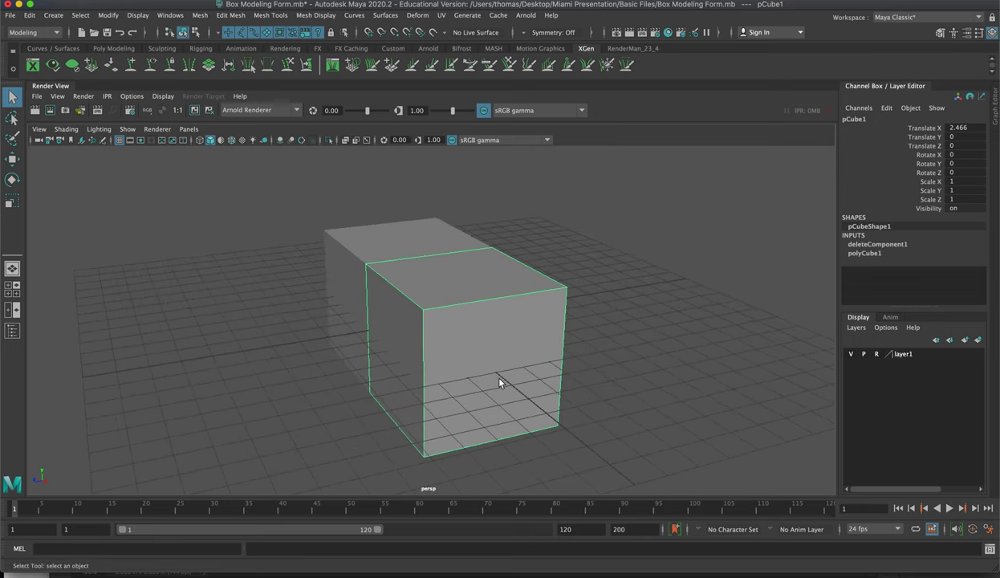
mouse_move(502, 383)
alt+mouse_down()
mouse_move(511, 374)
mouse_move(567, 380)
mouse_move(491, 367)
alt+mouse_up()
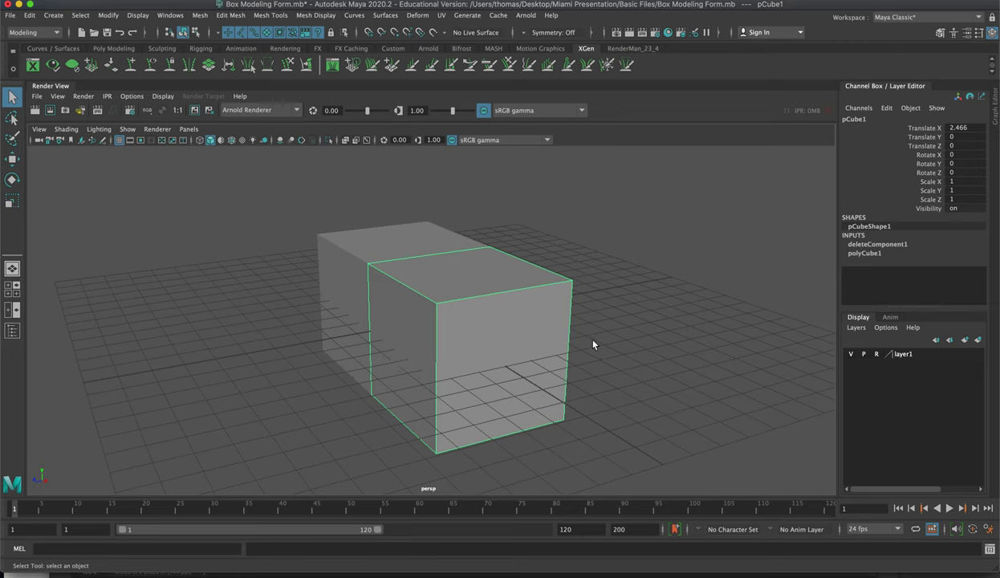
- Switch to Photoshop and examine the redfish side-view reference image up close
key(super+Tab)
key(super+Tab)
key(super+Tab)
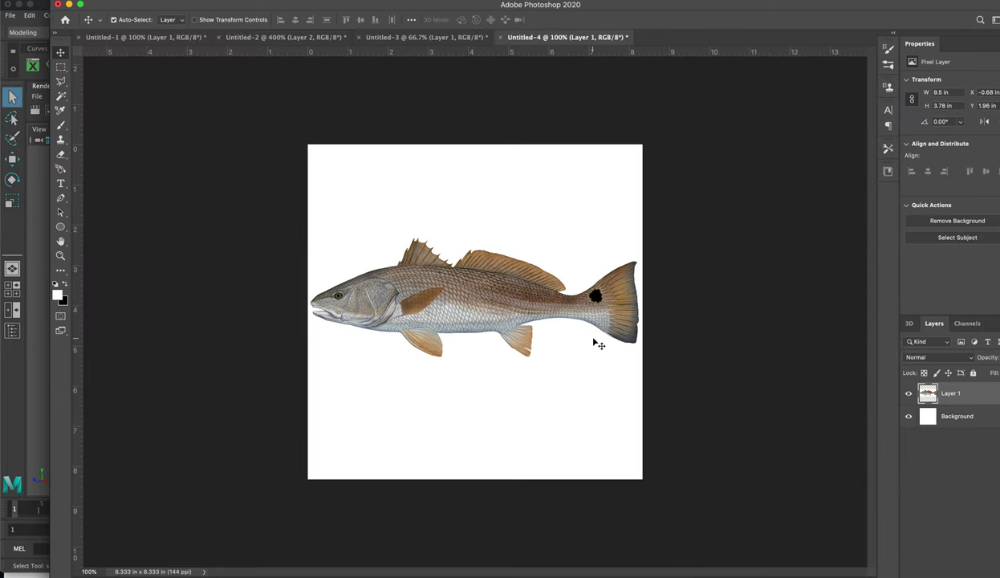
click(60, 255)
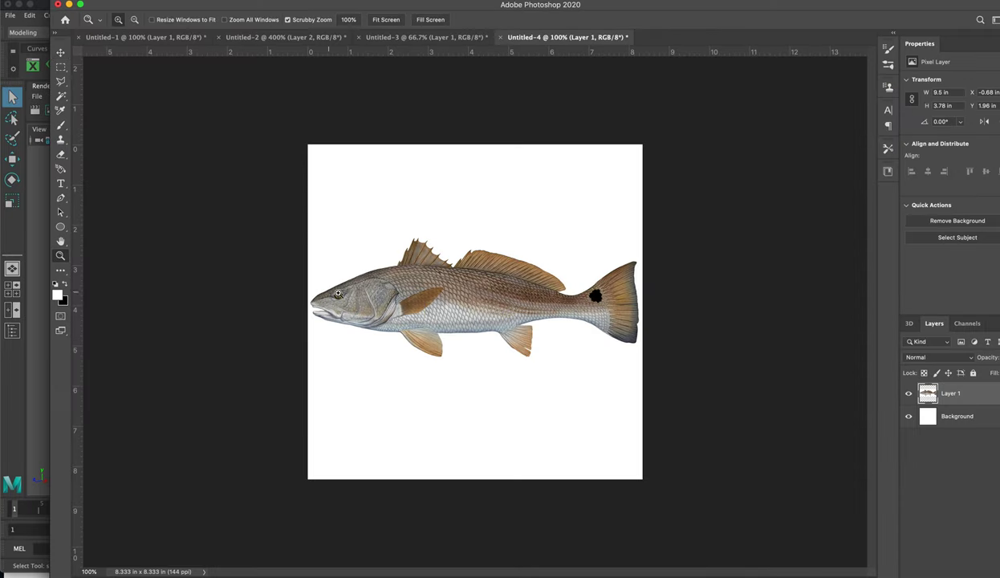
click(472, 309)
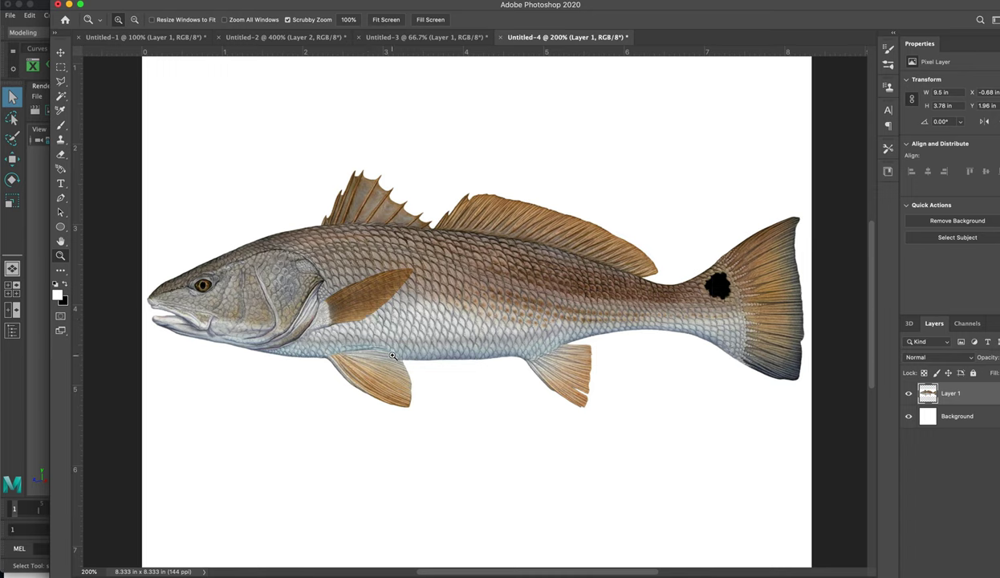
alt+click(490, 382)
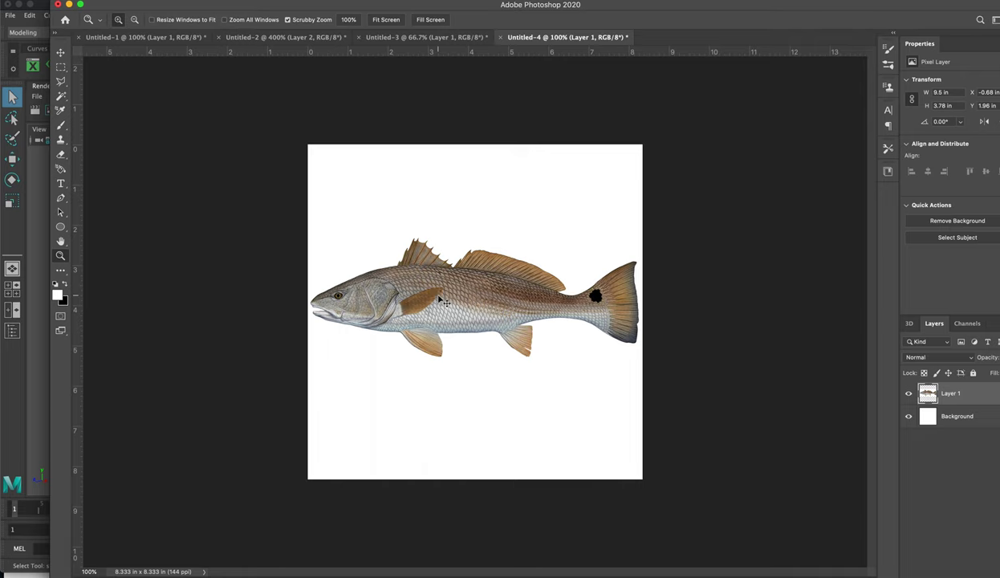
- Switch back to Maya and show the side view at full size, with room around the box
key(super+Tab)
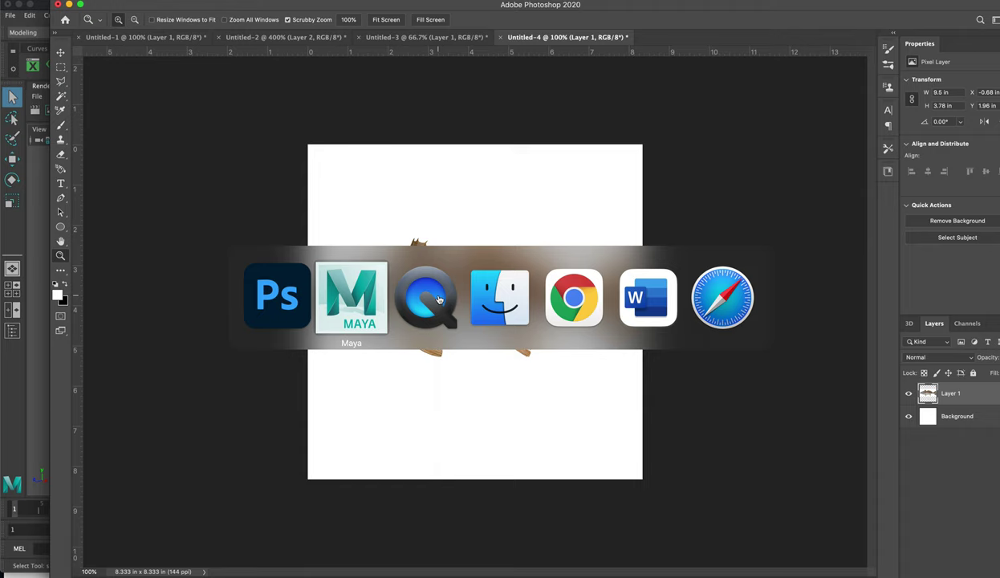
key(super+Tab)
key(super+Tab)
key(super+Tab)
key(super+Tab)
key(super+Tab)
key(super+Tab)
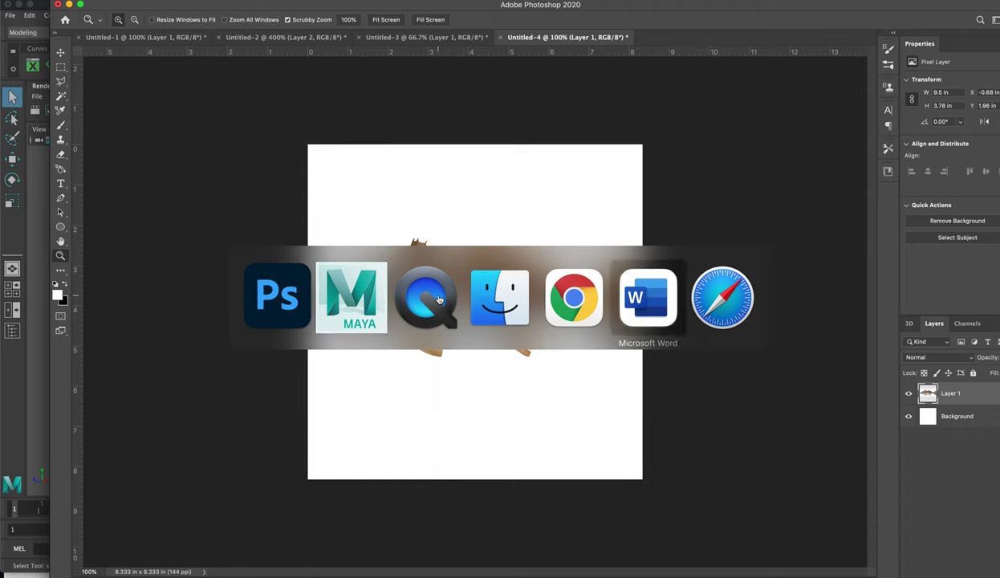
key(super+Tab)
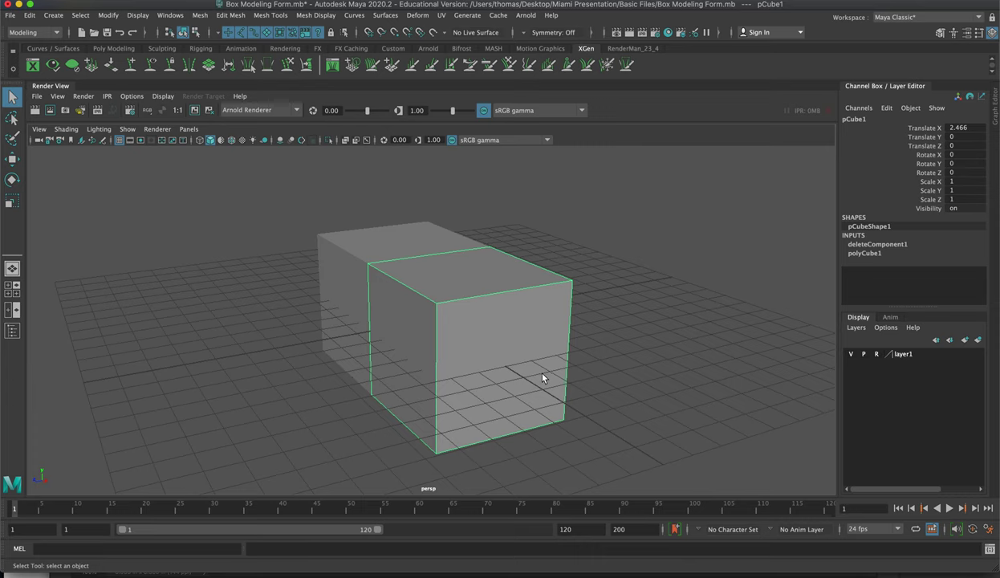
key(space)
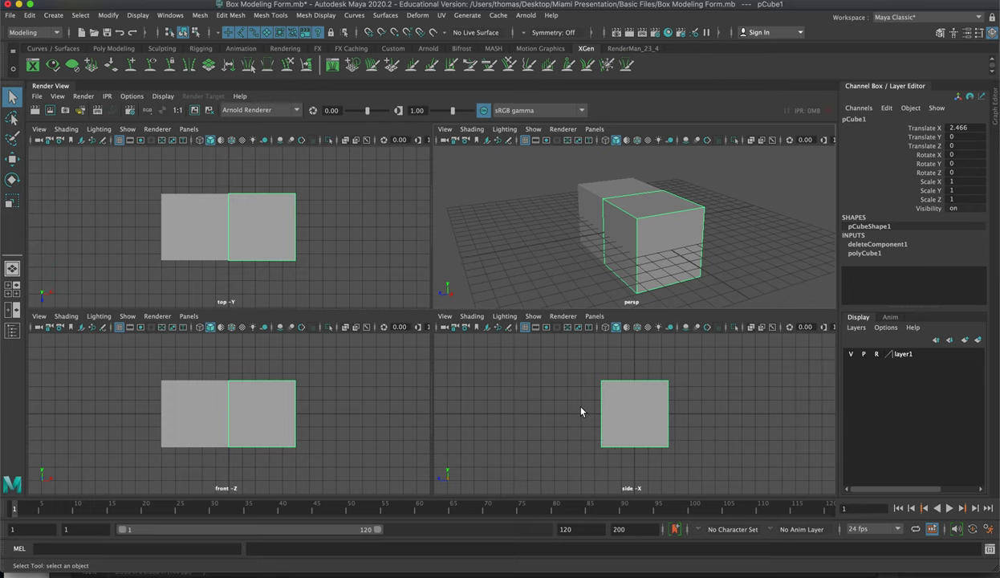
key(space)
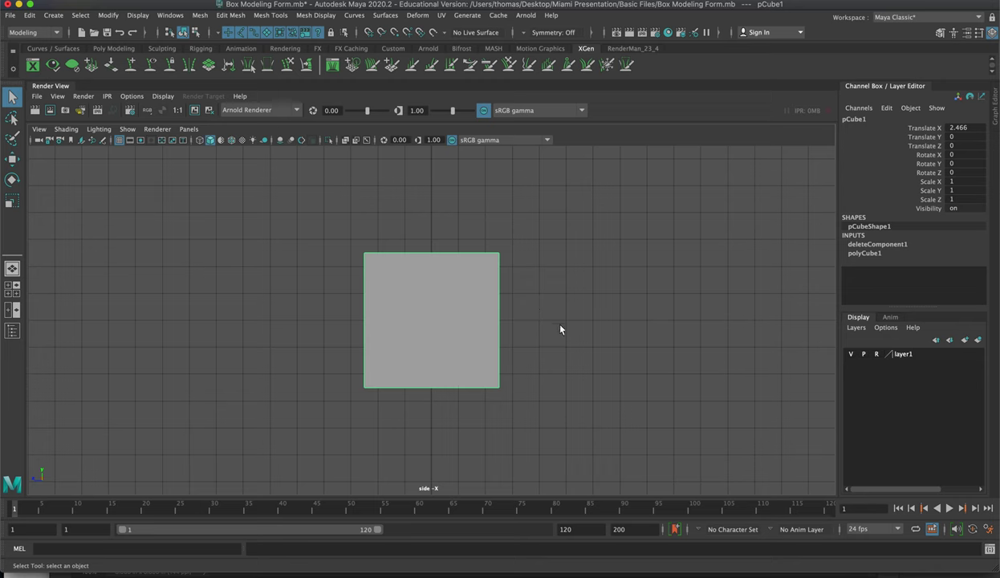
scroll(559, 329, down, 4)
alt+middle_drag(235, 308, 263, 292)
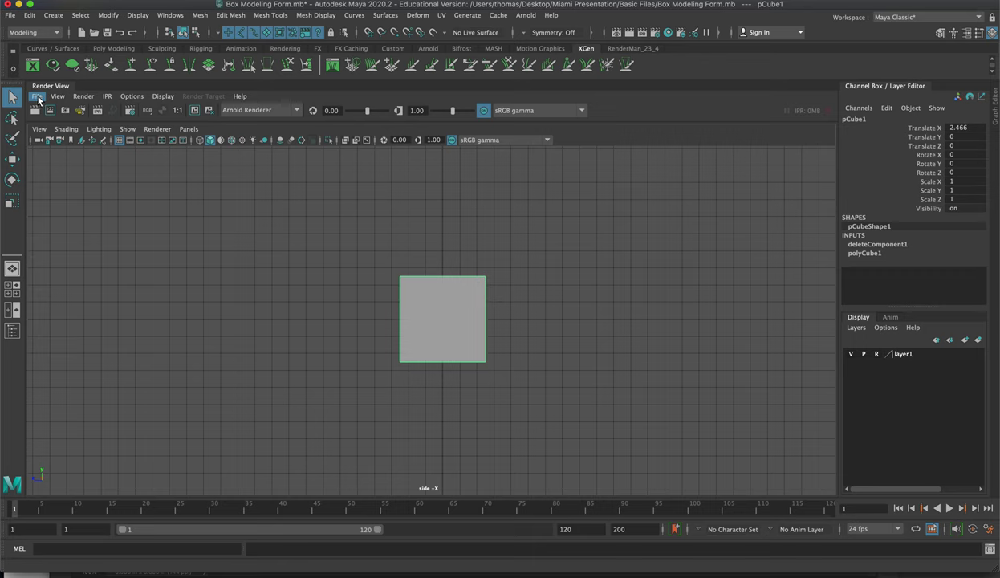
- Import Redfish.jpg from the Redfish folder inside Miami Presentation on the Desktop as an image plane in the side view
click(38, 130)
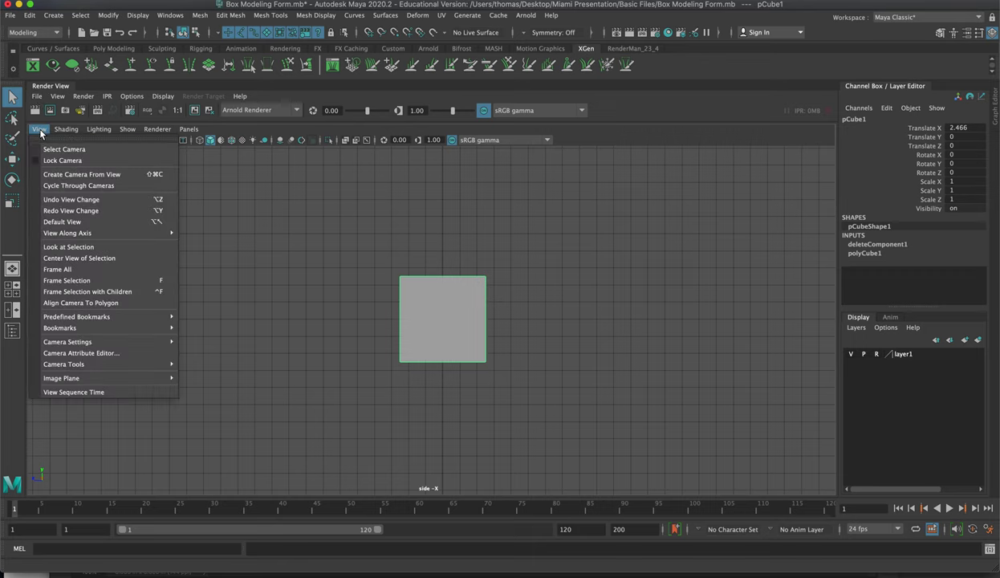
mouse_move(84, 377)
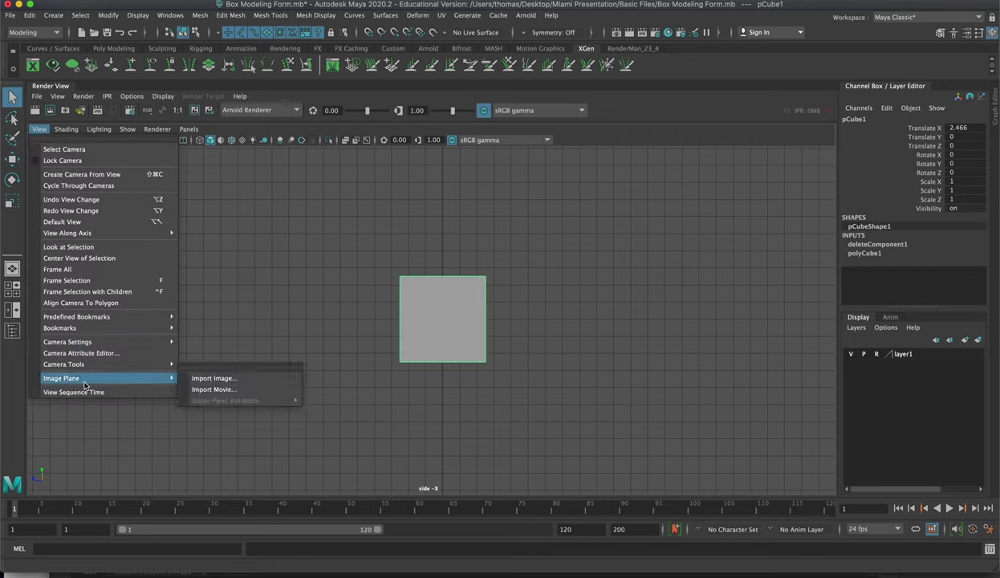
click(224, 379)
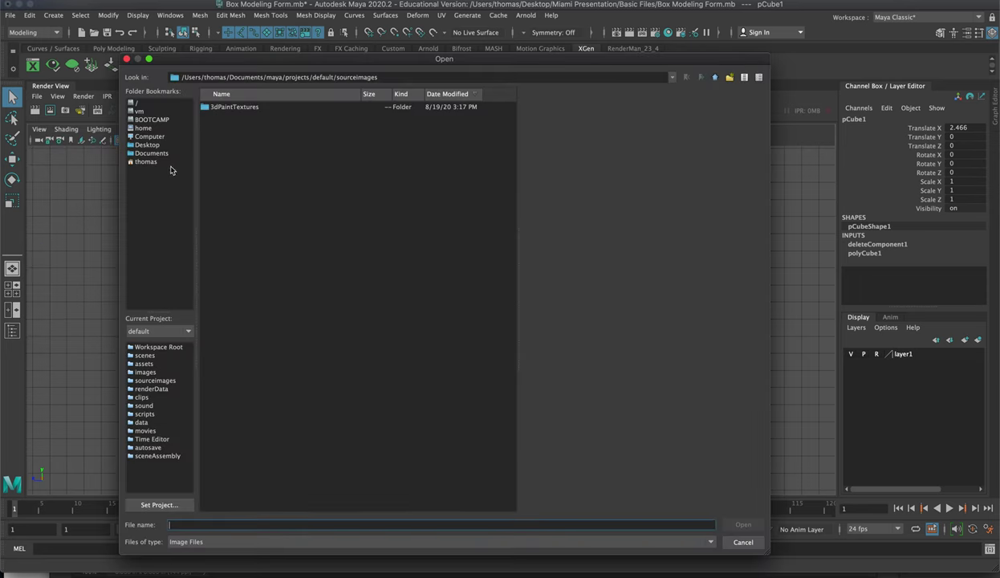
click(148, 145)
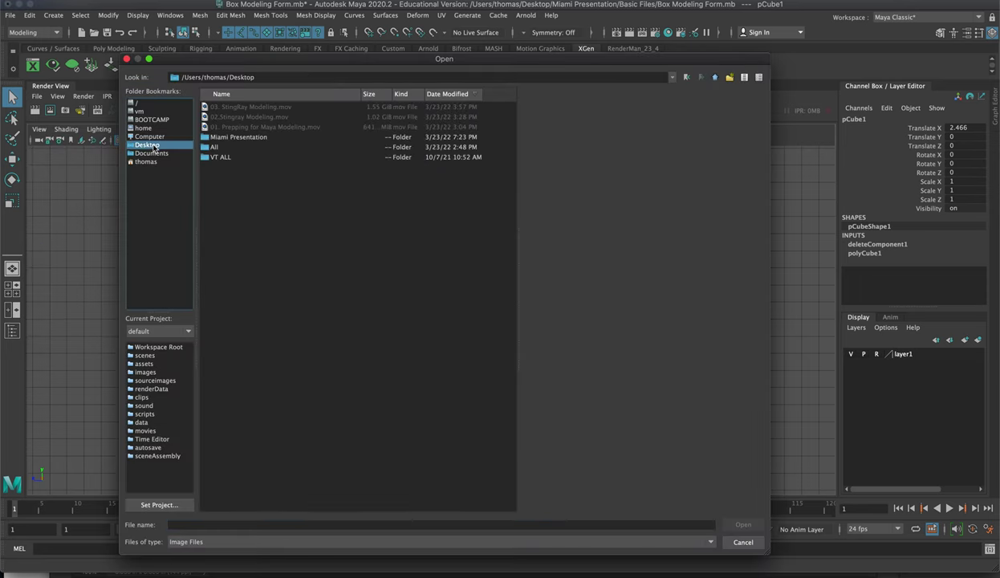
double_click(235, 137)
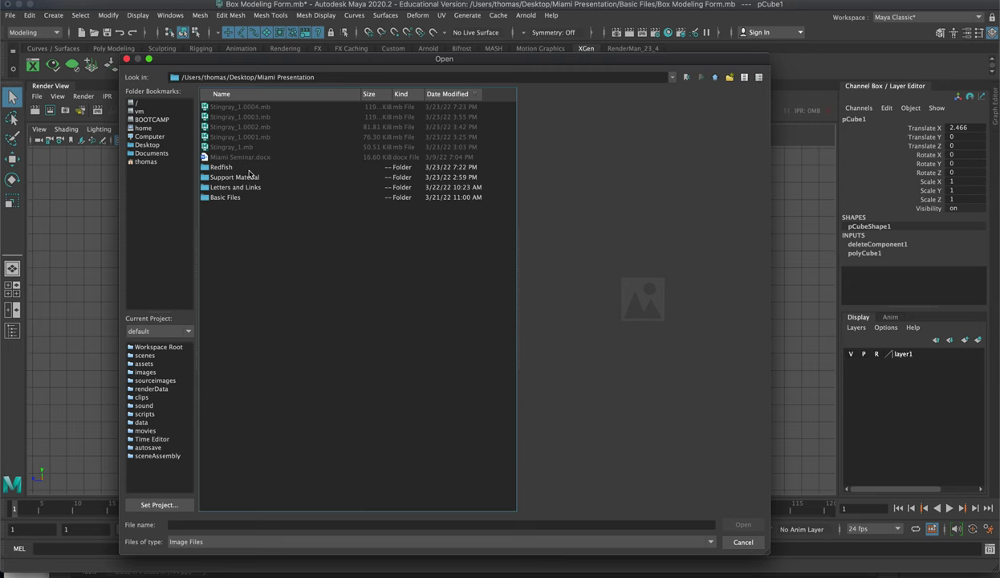
double_click(244, 167)
click(223, 107)
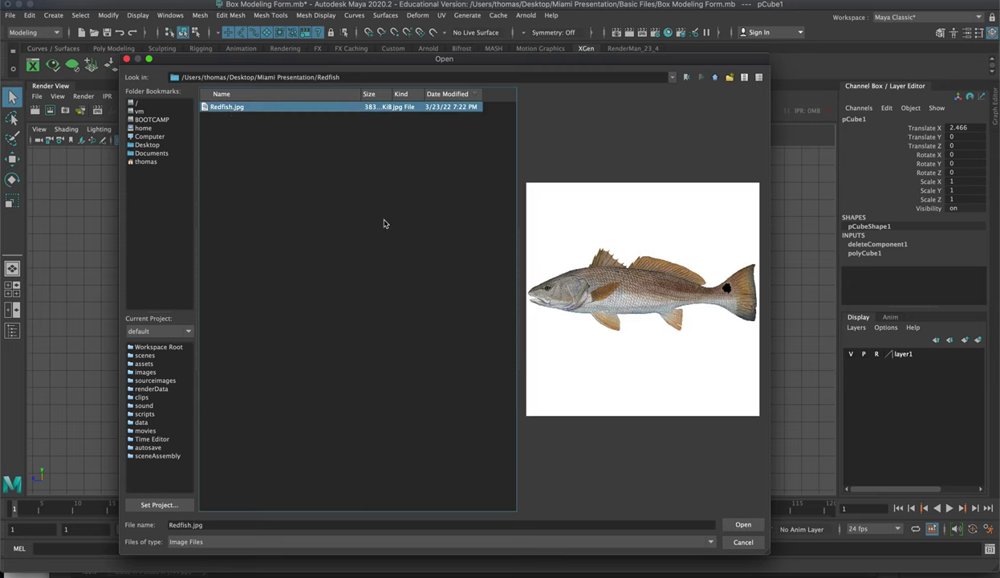
click(743, 524)
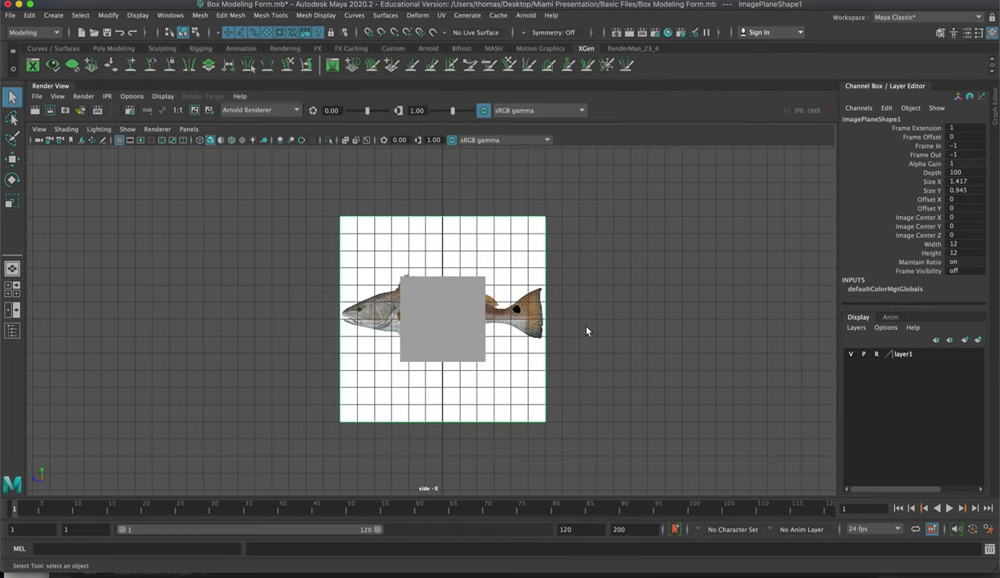
- Scale the redfish image plane uniformly to about 4.29 so the fish fills the side view
key(r)
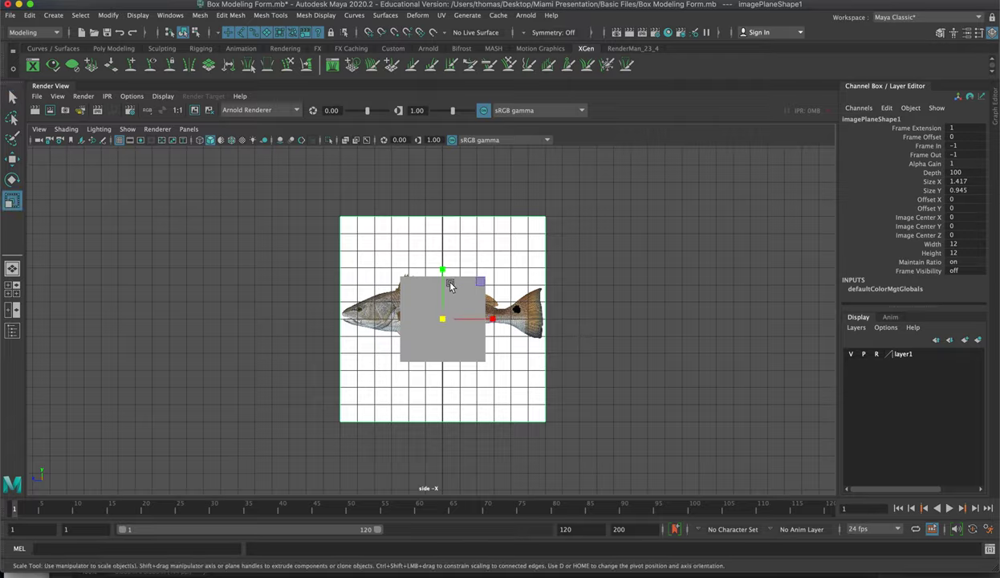
drag(444, 319, 891, 259)
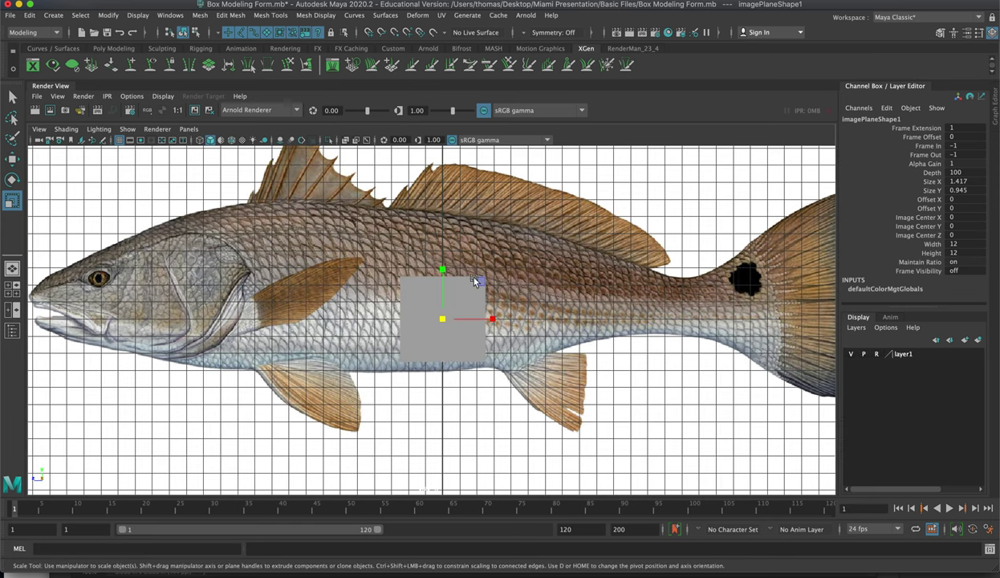
drag(438, 323, 469, 319)
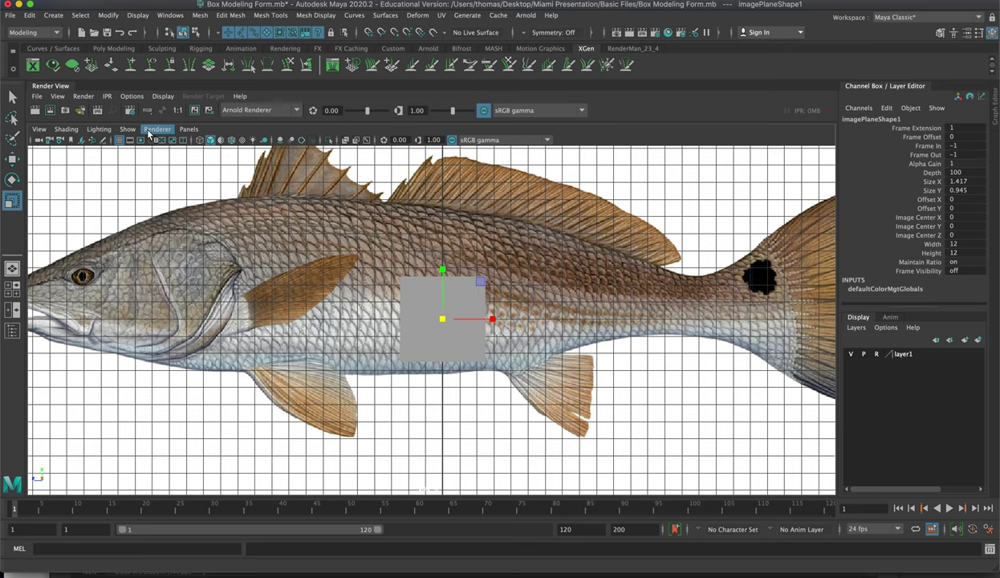
- Create an empty display layer and add the redfish image plane to it
click(660, 203)
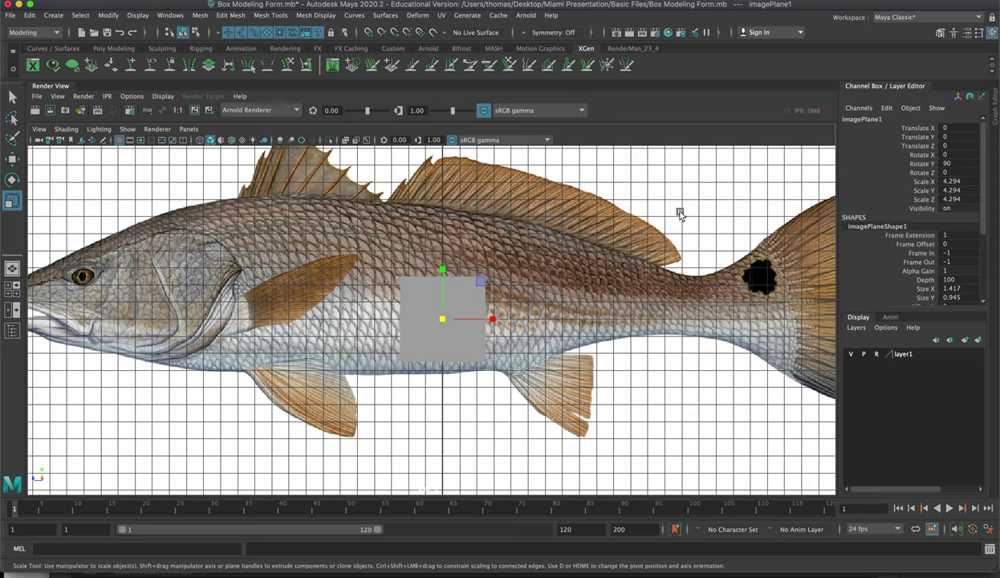
click(855, 329)
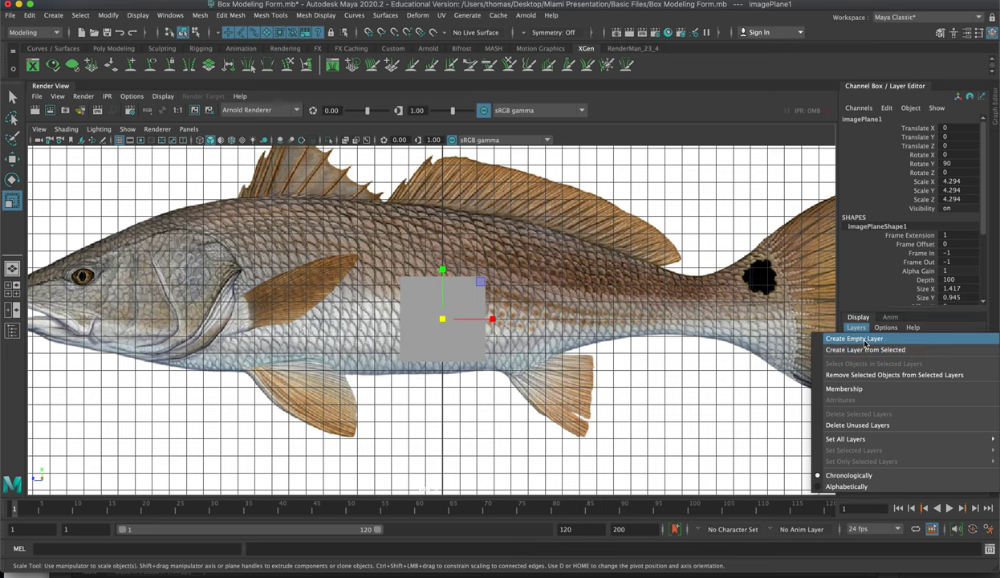
click(859, 338)
click(902, 355)
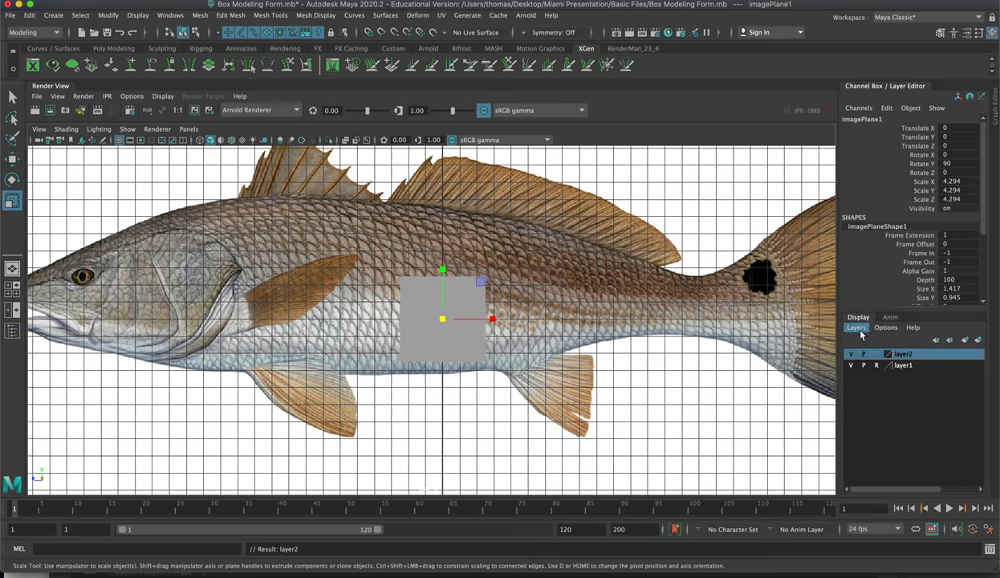
right_click(900, 356)
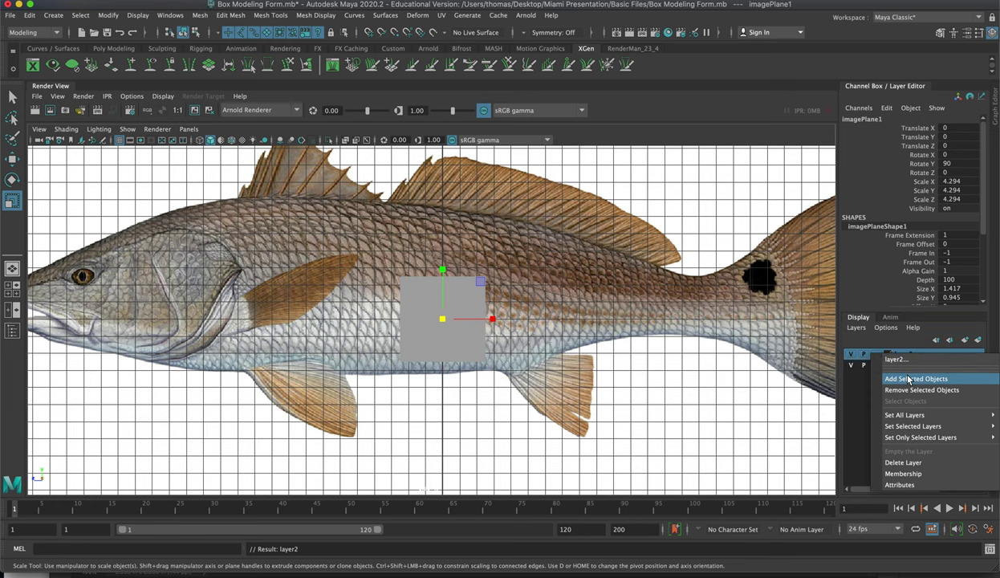
click(909, 379)
- Set the image plane's display layer to reference mode, keeping it visible, so the image cannot be selected
click(850, 353)
click(850, 354)
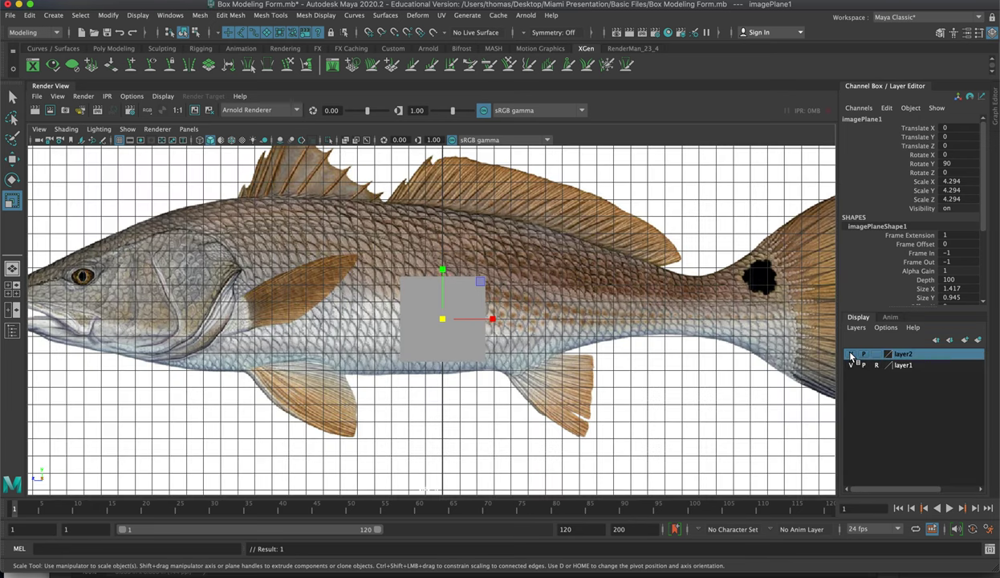
click(873, 354)
click(872, 355)
click(724, 319)
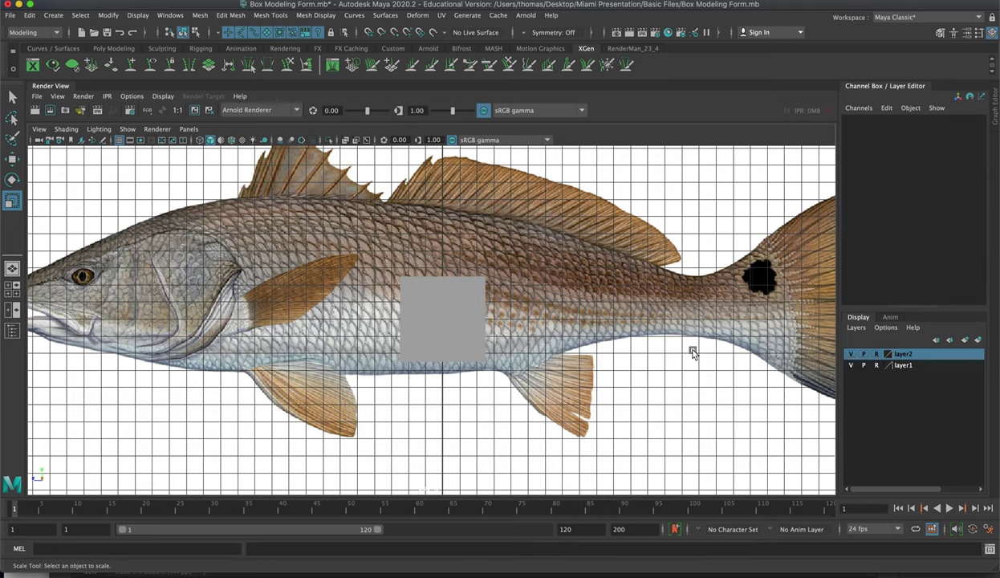
- Hide the grid in the side view
click(128, 128)
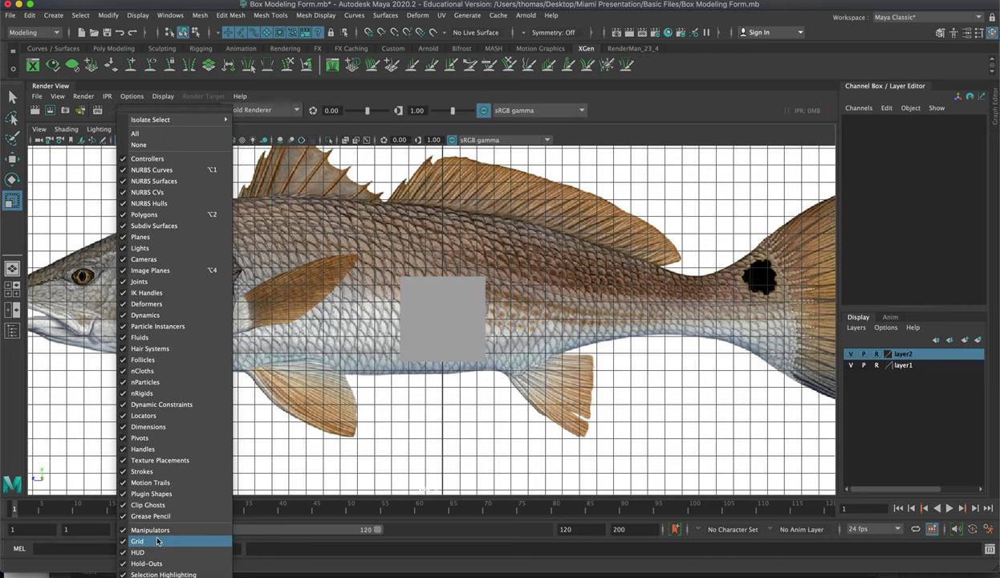
click(157, 542)
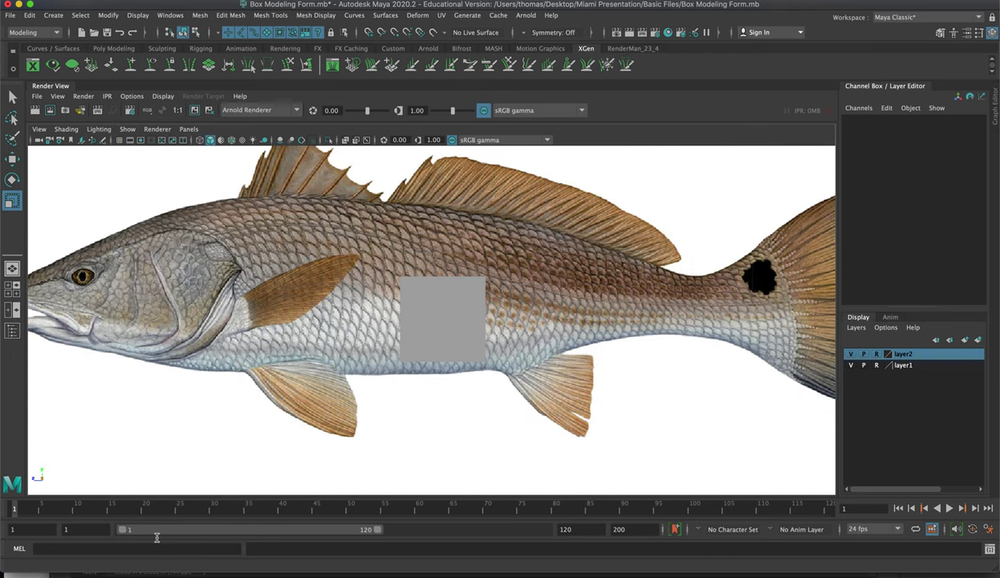
click(130, 129)
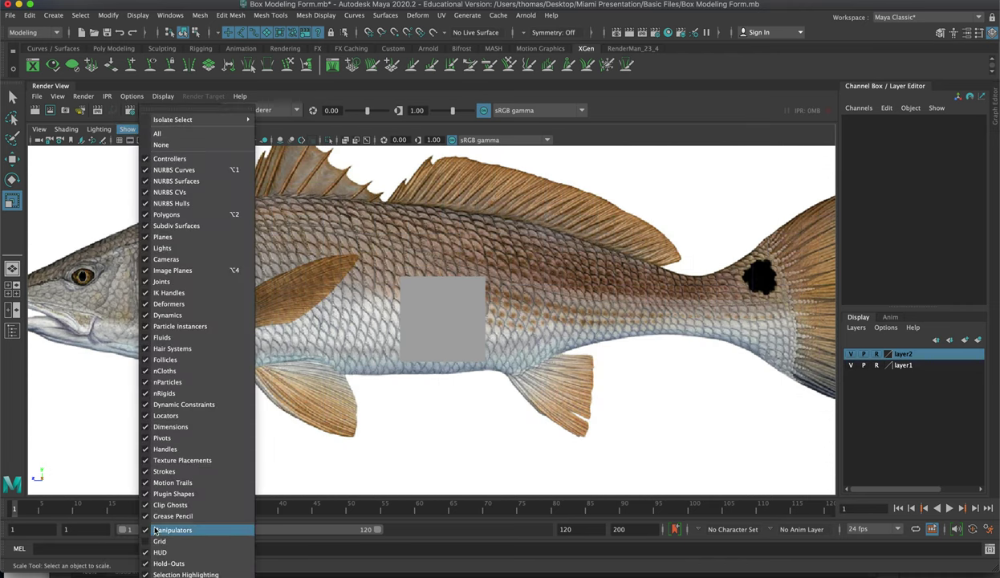
click(505, 411)
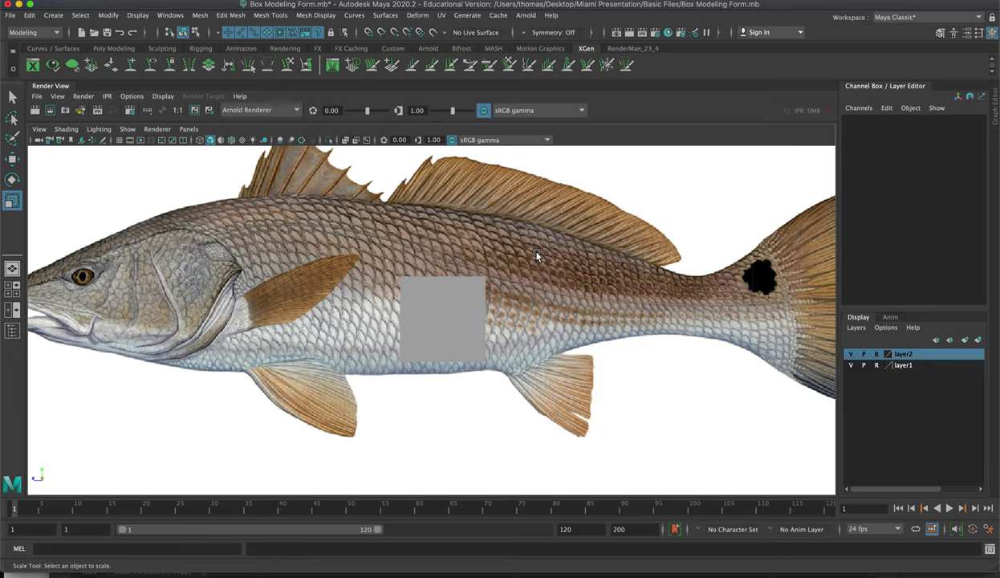
- Show the perspective view at full size and inspect the redfish image plane relative to the box
key(space)
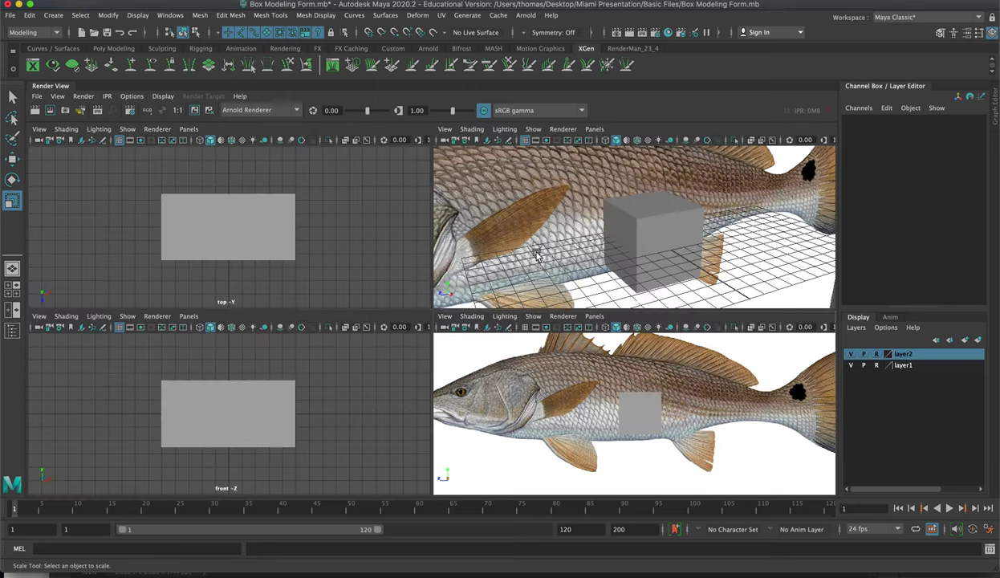
key(space)
alt+right_drag(585, 292, 280, 247)
mouse_move(281, 247)
alt+mouse_down()
mouse_move(521, 284)
mouse_move(252, 240)
mouse_move(277, 267)
mouse_move(330, 252)
mouse_move(275, 251)
alt+mouse_up()
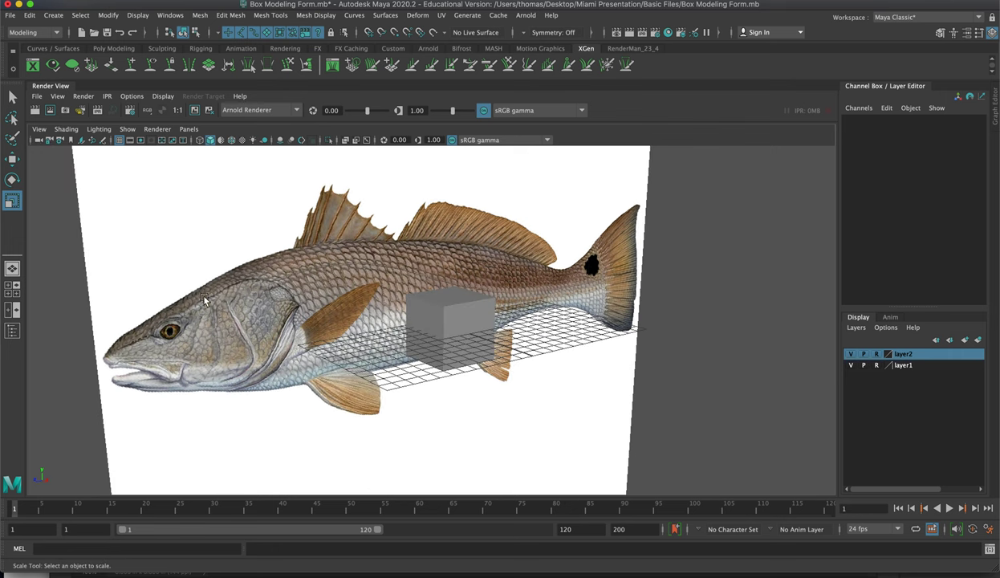
scroll(440, 346, up, 2)
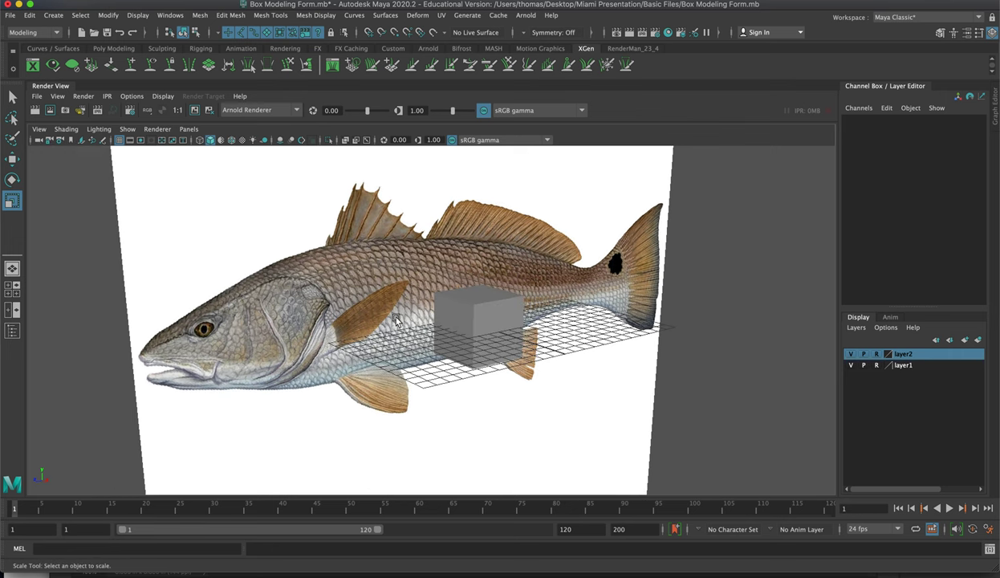
scroll(534, 331, up, 3)
click(533, 331)
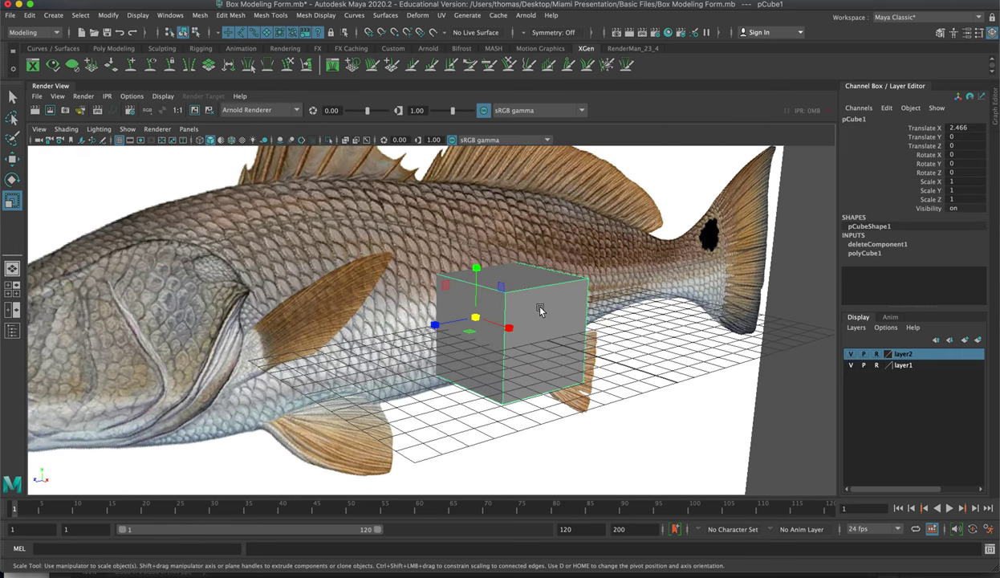
right_drag(541, 305, 485, 304)
drag(483, 282, 512, 427)
key(w)
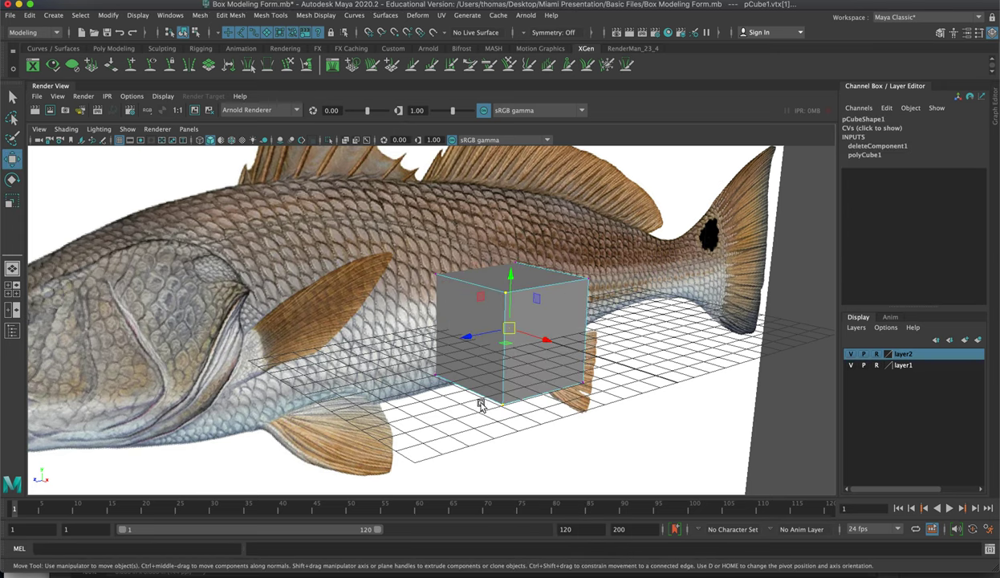
alt+drag(476, 361, 512, 380)
drag(526, 192, 600, 472)
alt+drag(587, 418, 402, 320)
right_drag(442, 301, 492, 284)
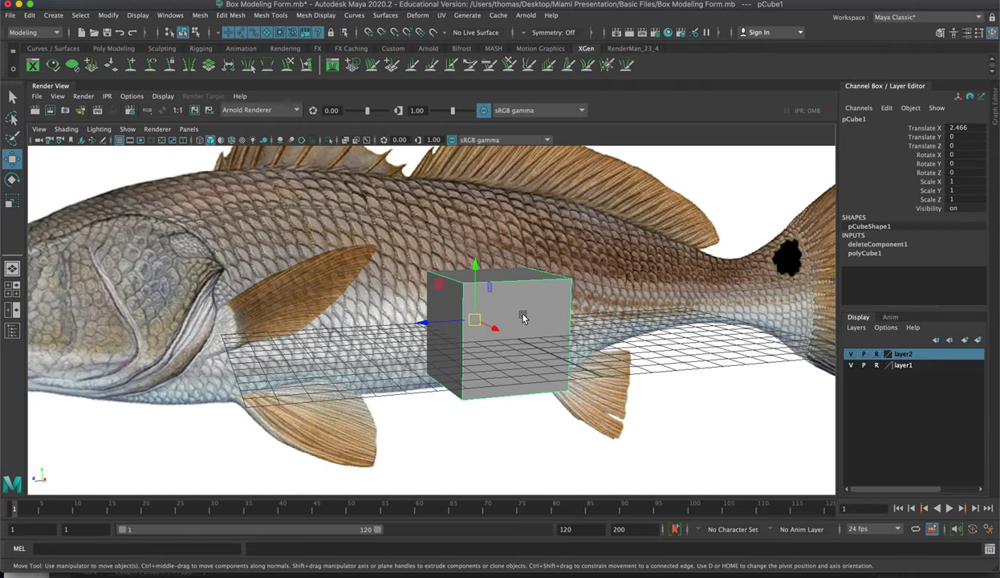
- Move the cube's outer side vertices inward along X to make both mirrored halves narrower, and return to object mode
alt+drag(523, 314, 555, 331)
right_drag(523, 294, 488, 287)
alt+drag(475, 310, 519, 310)
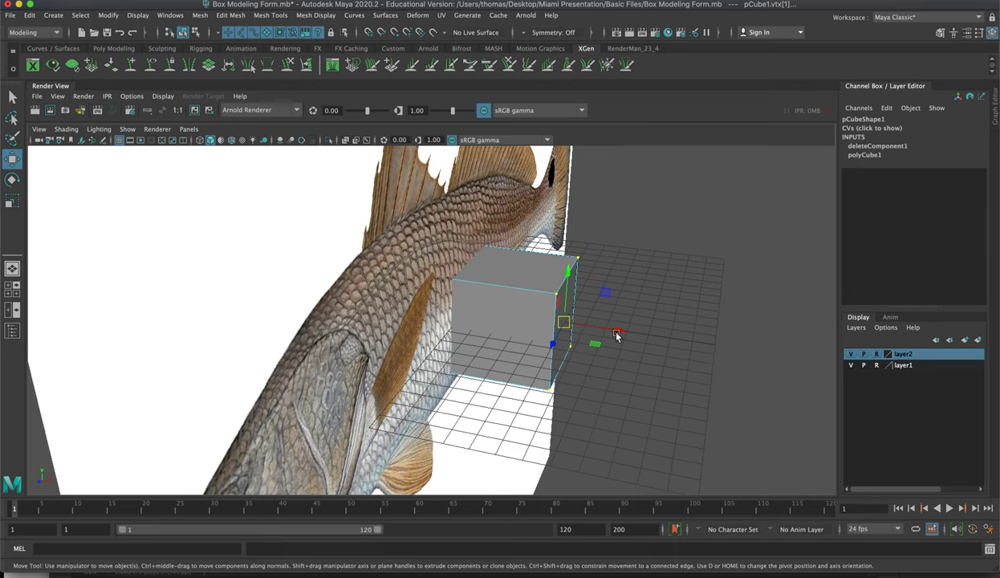
alt+drag(616, 336, 618, 311)
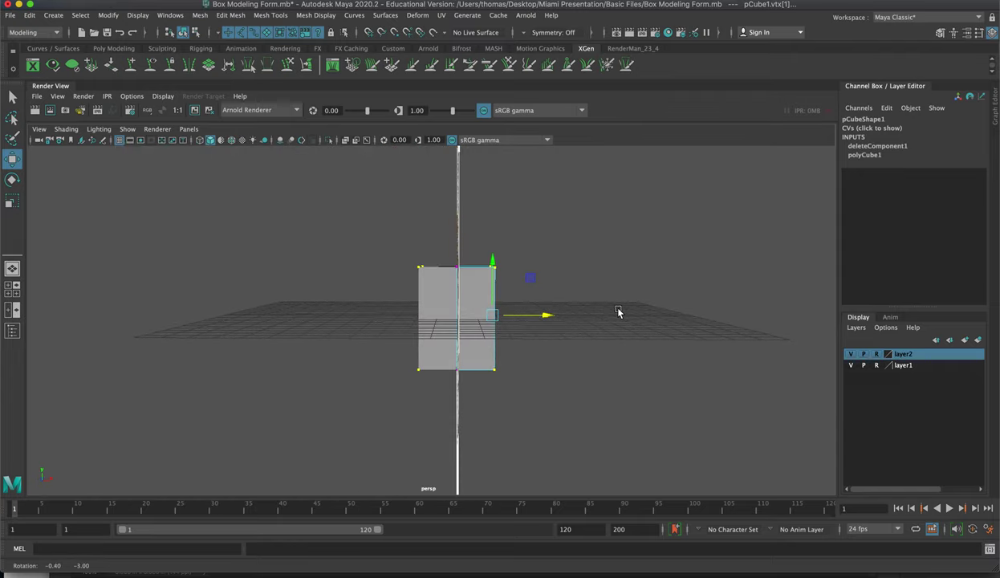
alt+drag(542, 316, 492, 328)
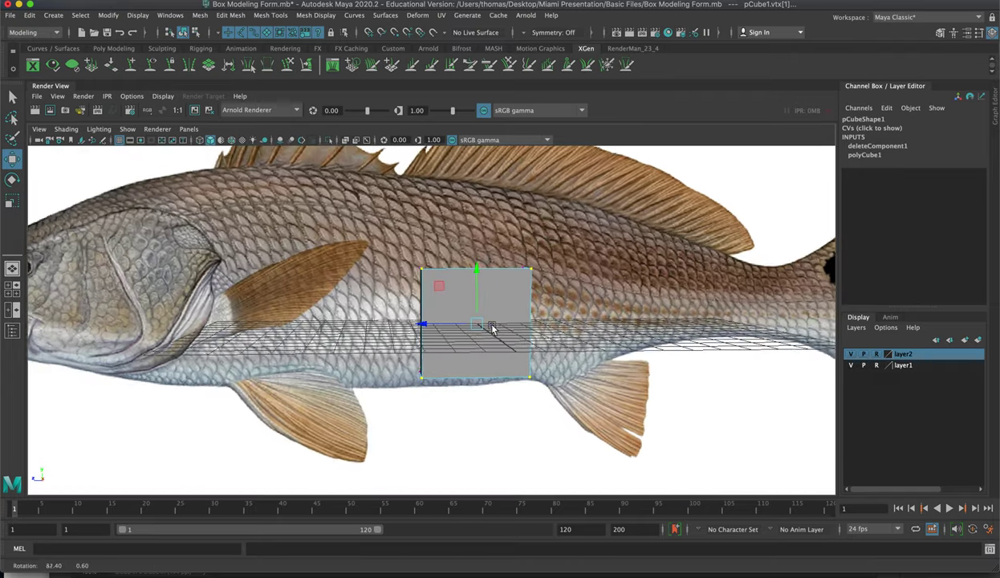
alt+right_drag(493, 329, 304, 325)
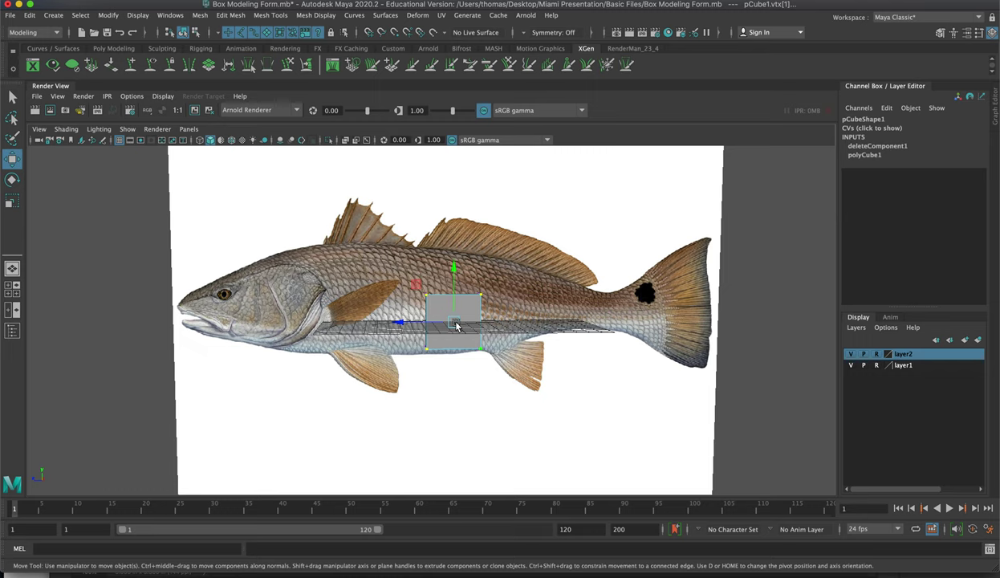
right_drag(418, 297, 493, 290)
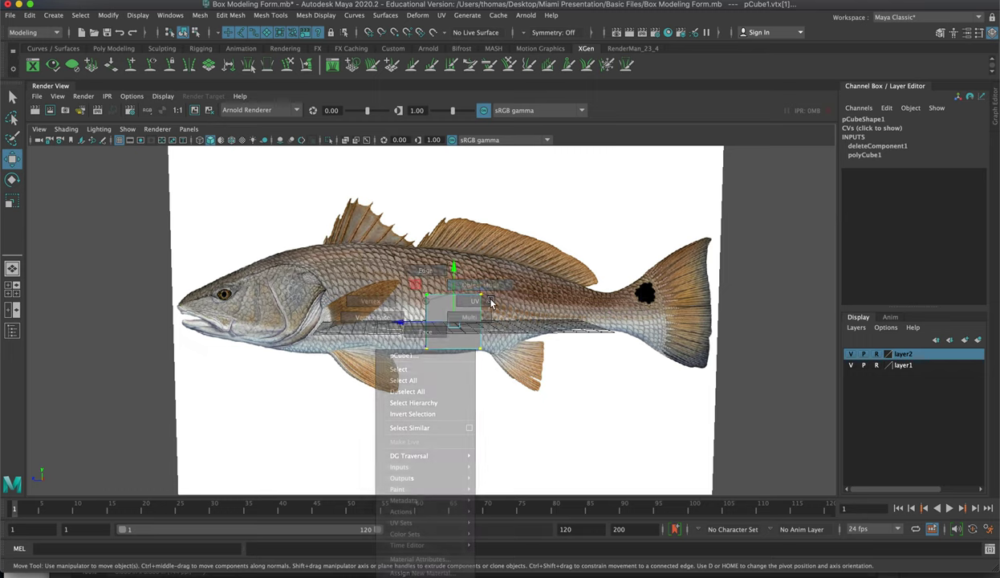
- Extrude the cube's head-side end face forward along the fish's body to add one segment
key(space)
key(space)
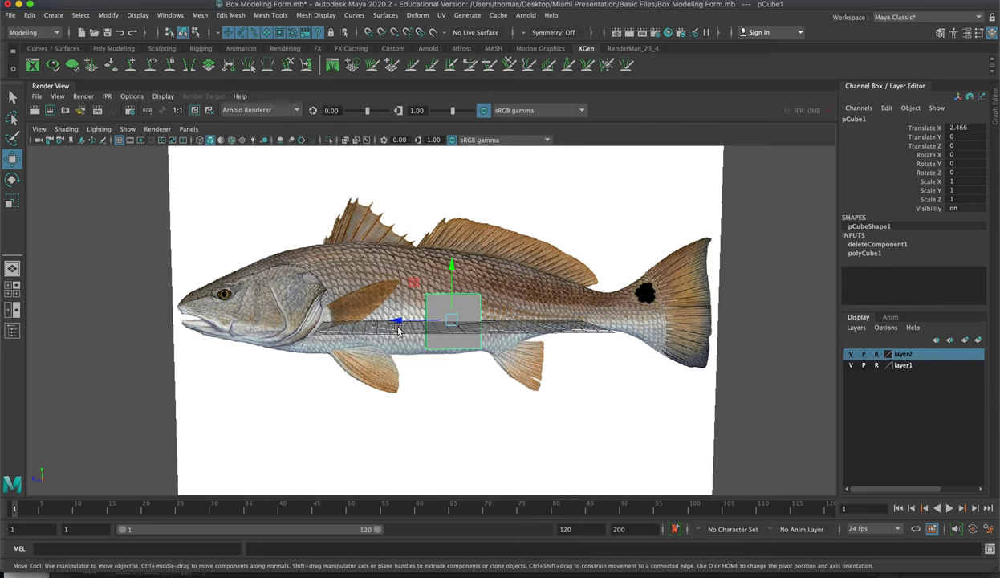
alt+drag(398, 329, 473, 338)
alt+right_drag(473, 337, 513, 318)
right_drag(453, 293, 466, 328)
alt+drag(466, 329, 397, 327)
click(430, 335)
right_drag(392, 304, 392, 336)
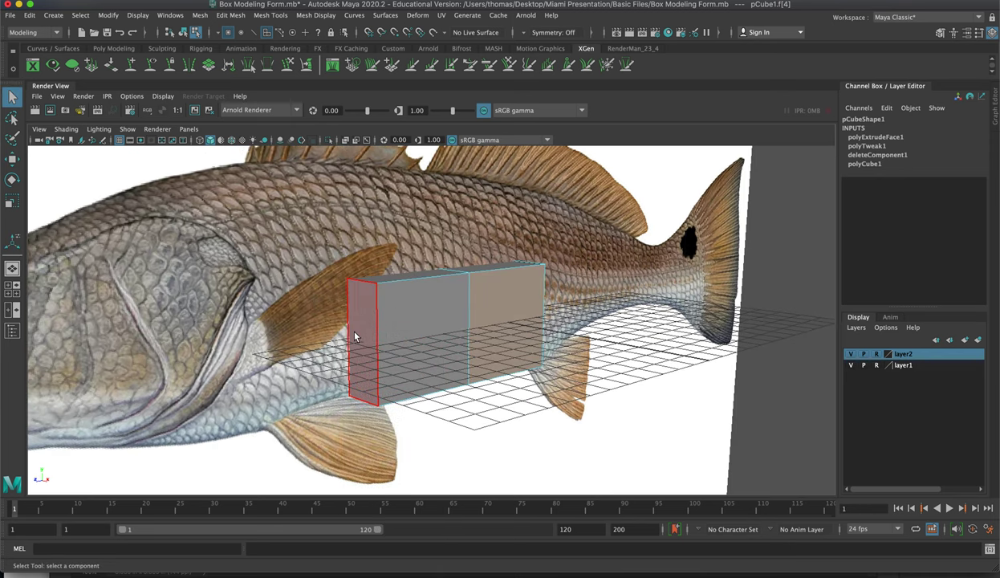
- Extrude the new front end face about 4.4 units toward the gill cover
click(354, 334)
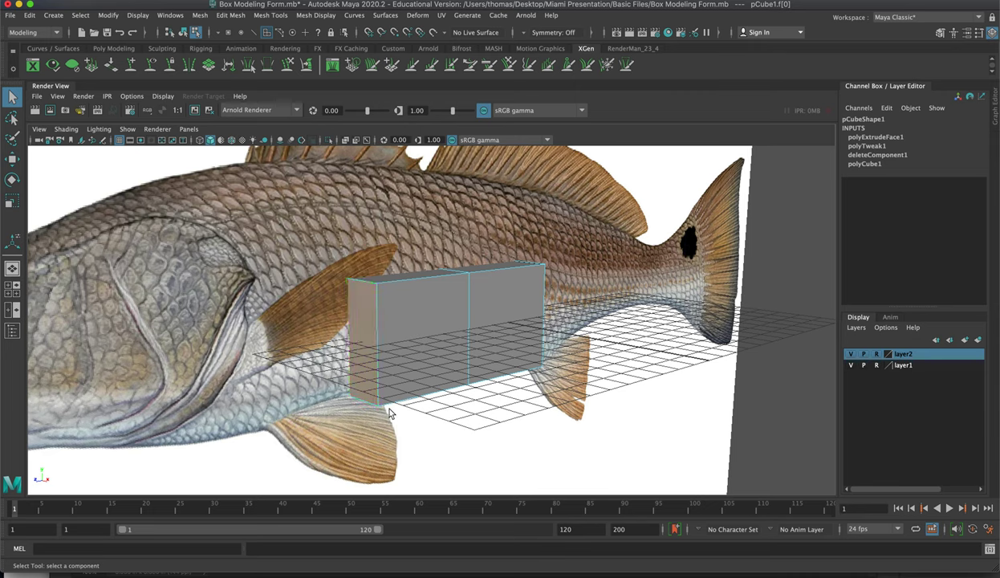
shift+right_click(366, 344)
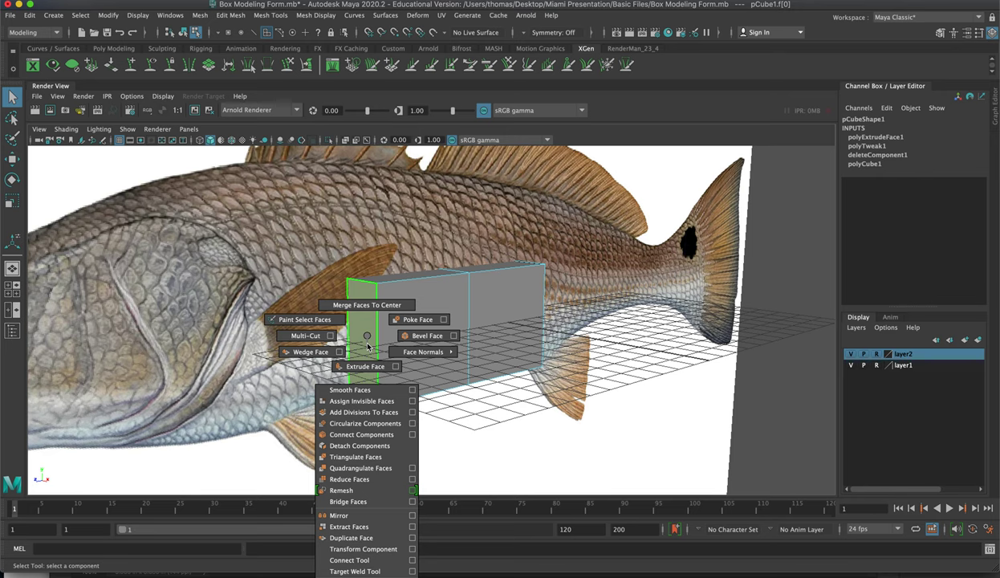
click(374, 367)
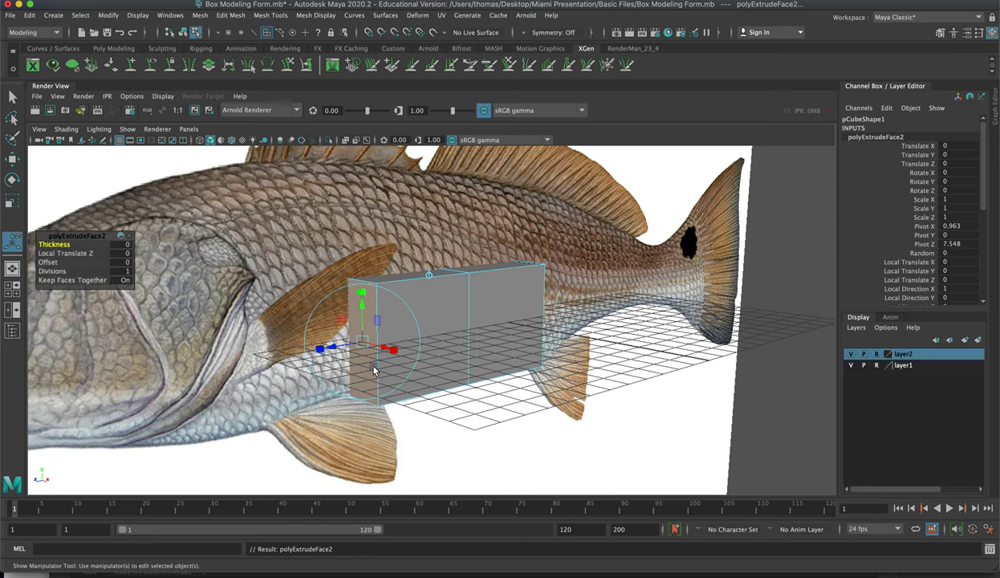
drag(331, 347, 241, 352)
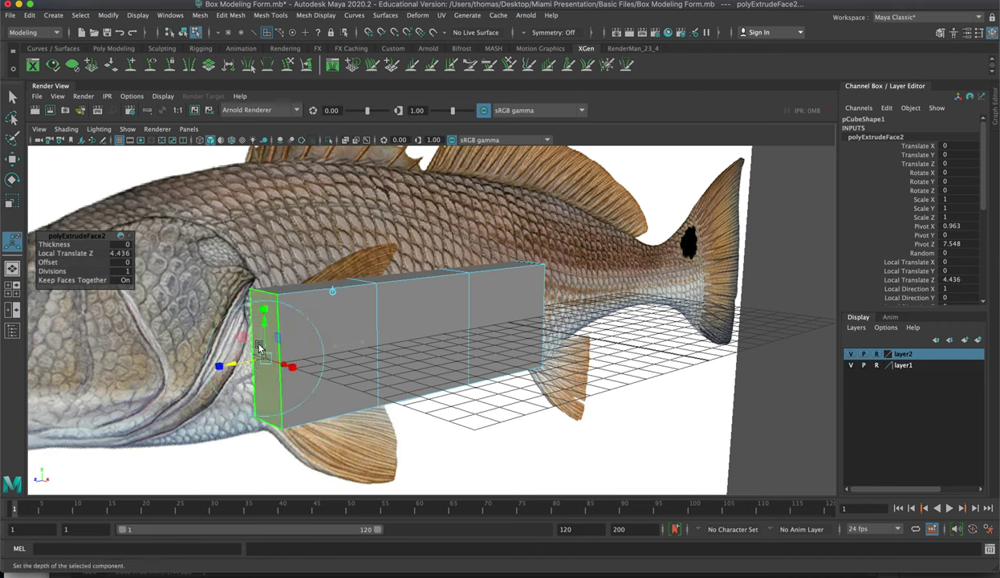
- Extrude the front face twice more, about 6.8 and then 6 units, to bring the box to the fish's snout
alt+drag(489, 357, 374, 321)
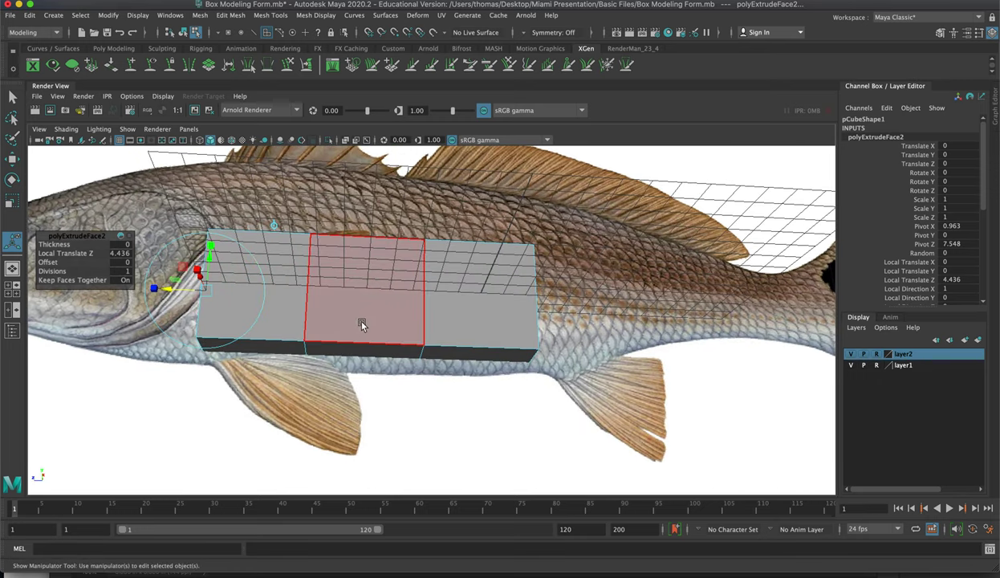
alt+drag(361, 326, 500, 374)
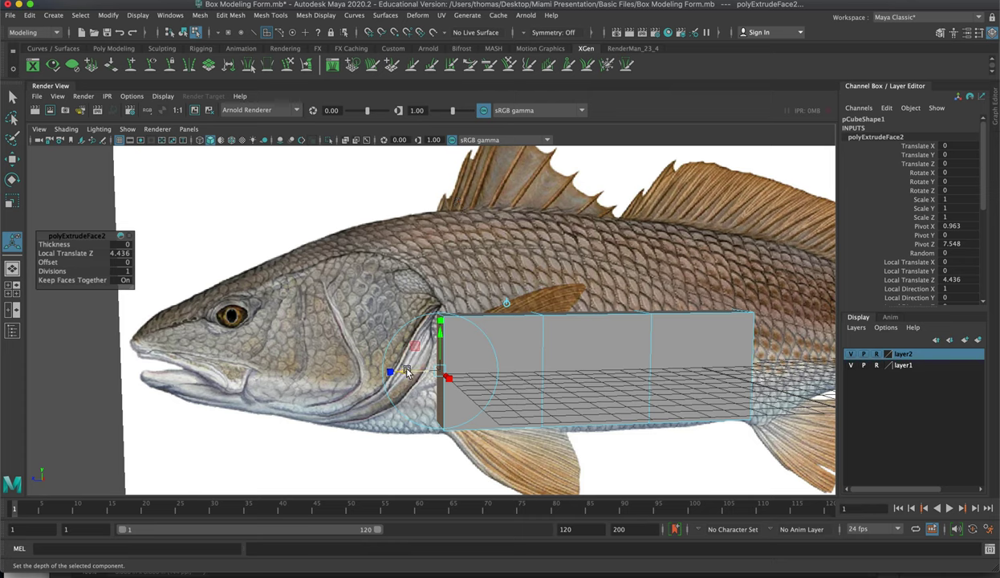
drag(393, 361, 248, 325)
key(ctrl+e)
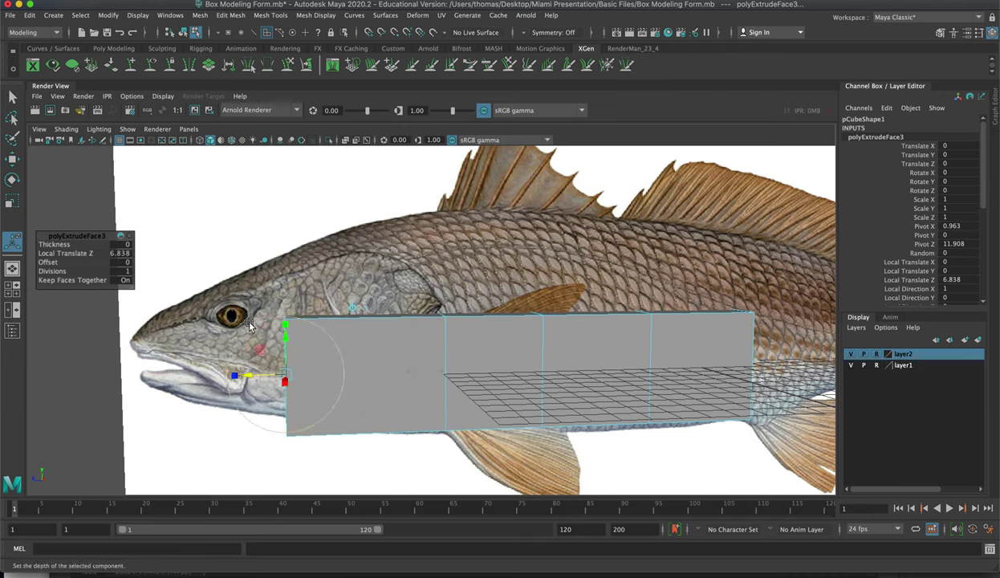
key(ctrl+e)
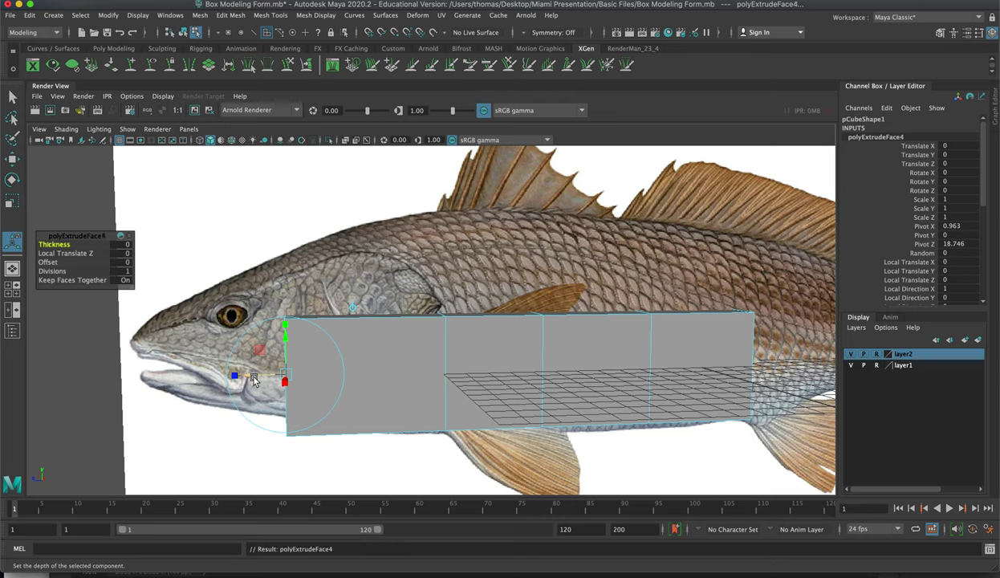
drag(253, 379, 105, 328)
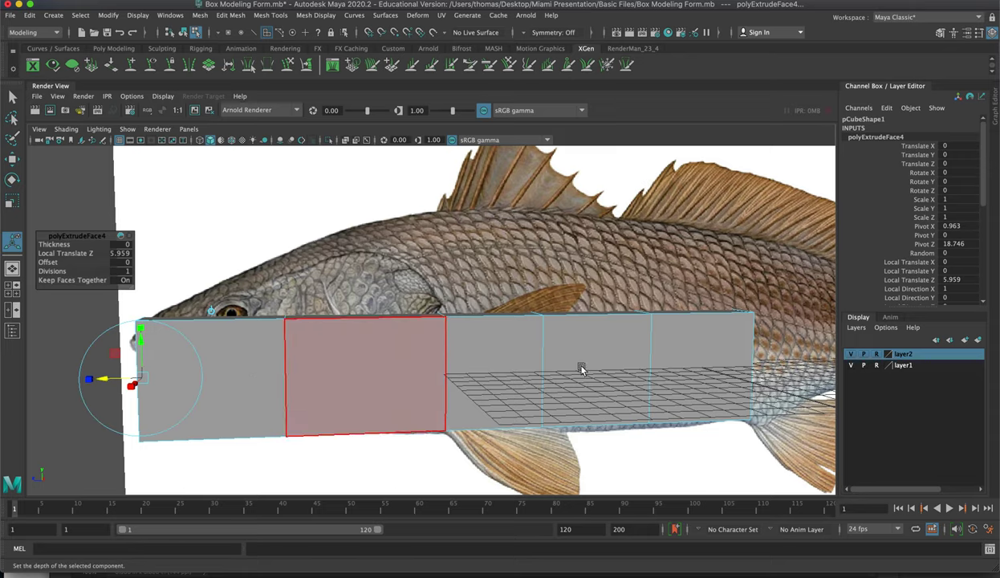
- Extrude the box's tail-side end face and move it back along the body past the rear lower fin
alt+drag(705, 379, 423, 251)
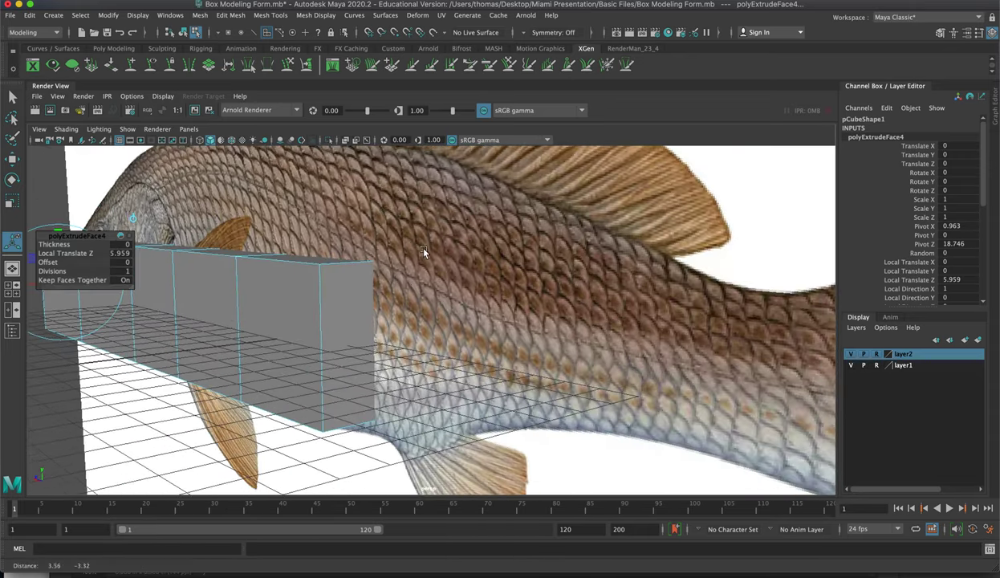
click(357, 339)
key(ctrl+e)
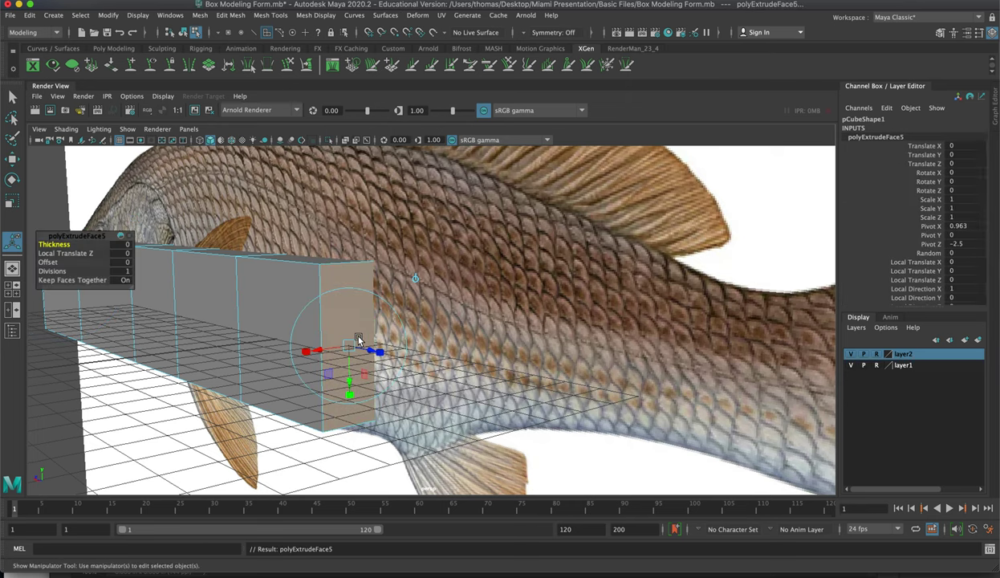
key(w)
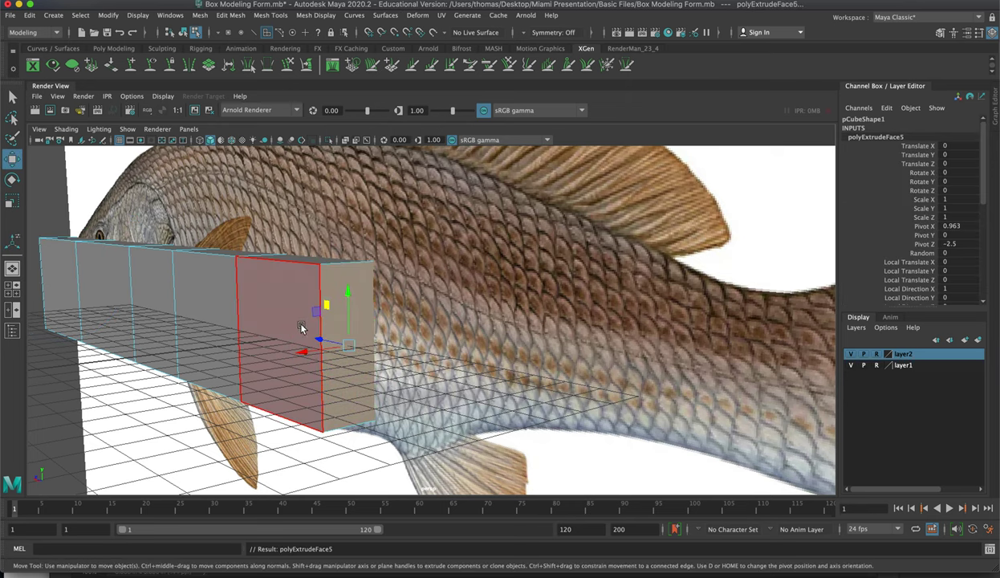
alt+drag(351, 327, 431, 353)
drag(492, 374, 408, 301)
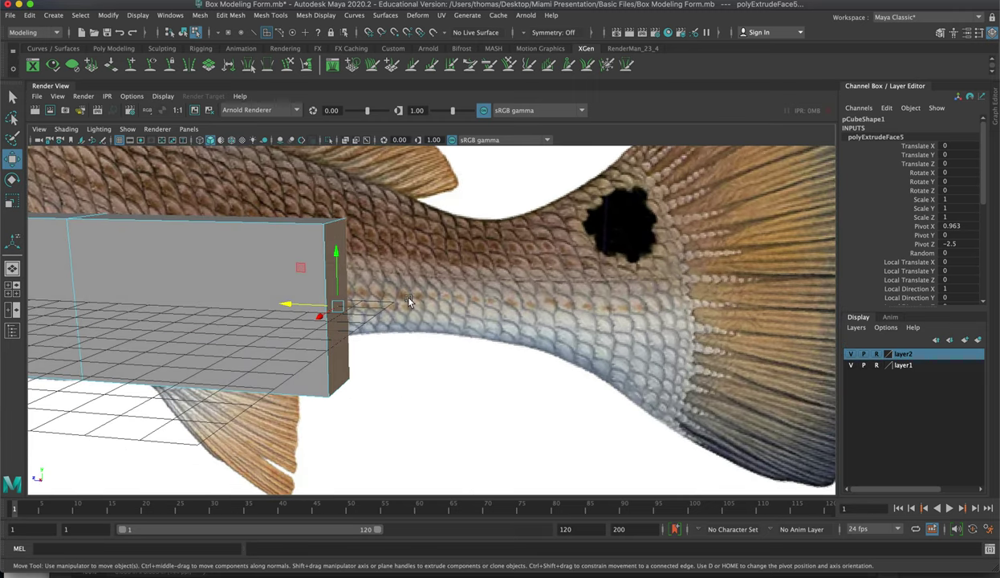
- Extrude the rear face three more times to the end of the tail fin, making the last two segments about 5.1 and 4.5 units
key(ctrl+e)
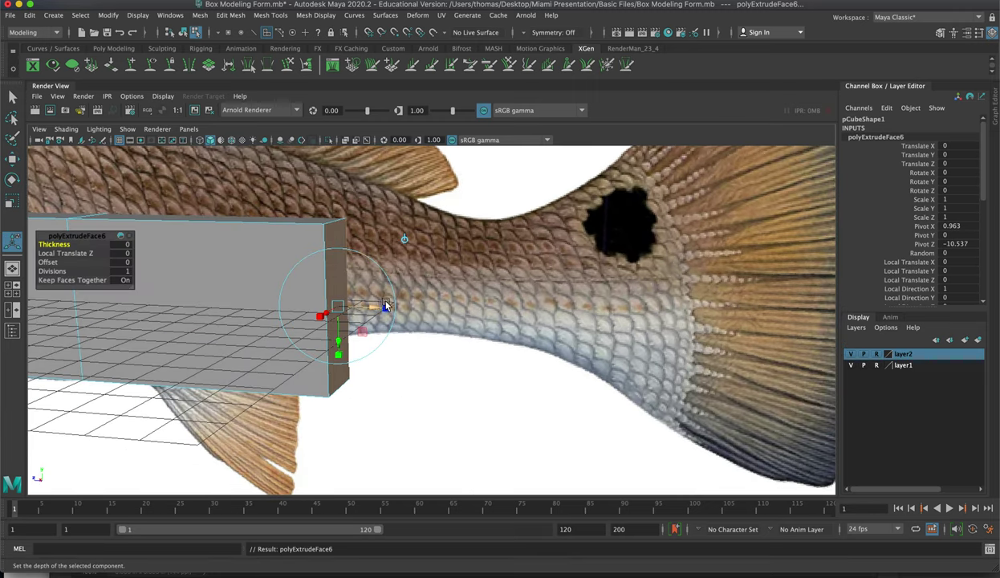
drag(372, 310, 712, 333)
key(ctrl+e)
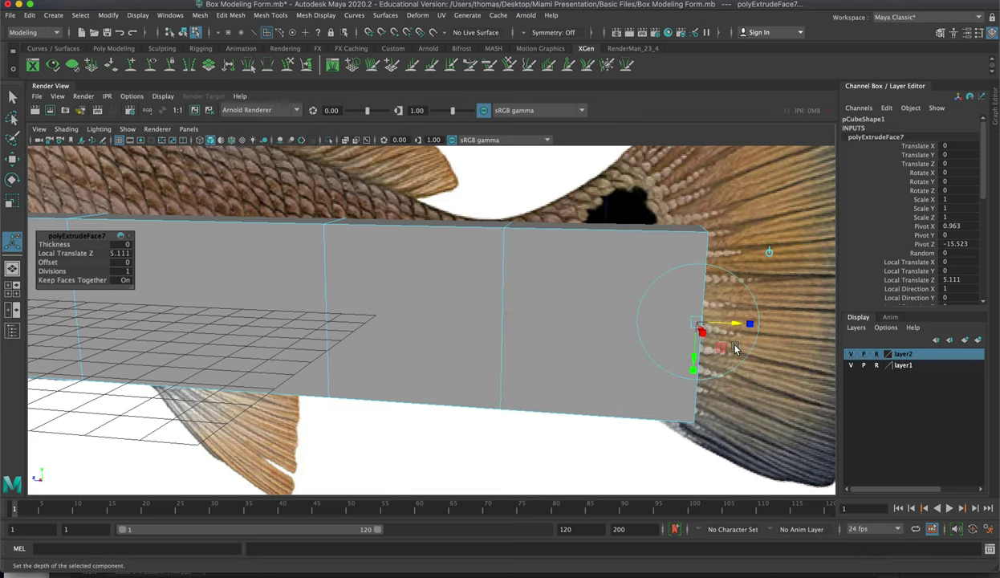
alt+right_drag(712, 333, 624, 322)
drag(625, 323, 715, 346)
key(ctrl+e)
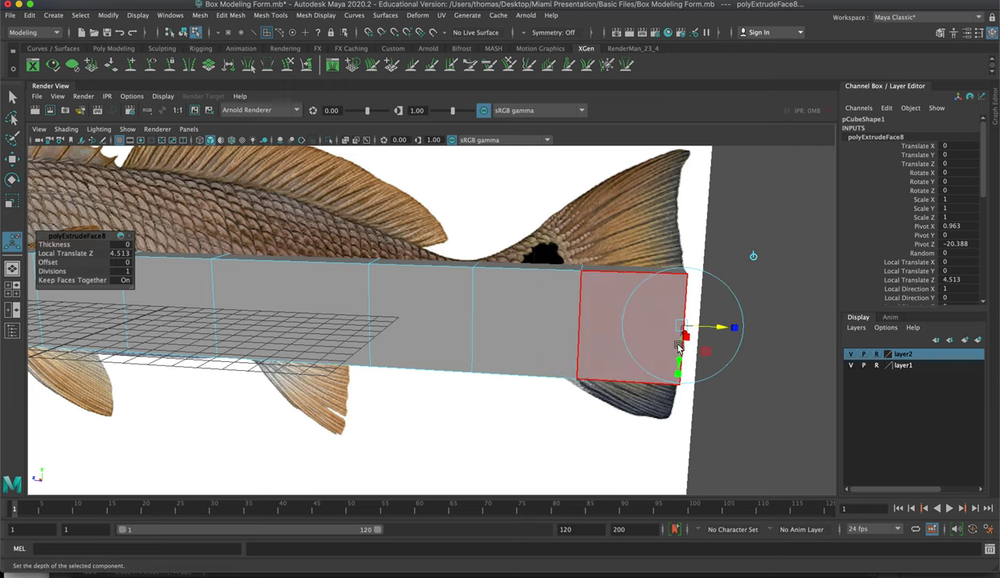
- Put the segmented box in vertex mode and show the full-size side view with the fish's head and body framed
alt+right_drag(417, 284, 292, 241)
alt+middle_drag(294, 242, 433, 322)
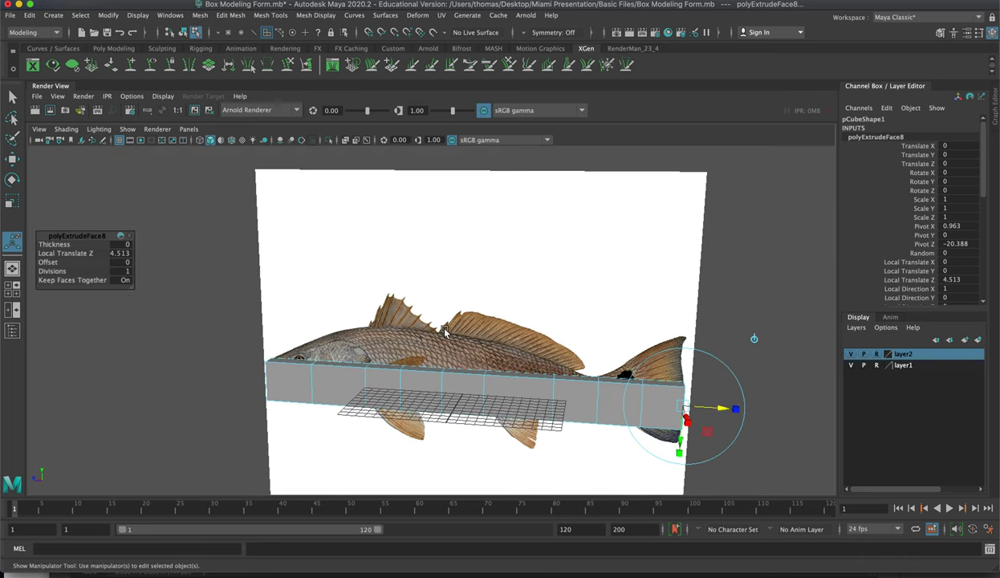
mouse_move(425, 354)
alt+mouse_down()
mouse_move(442, 346)
mouse_move(433, 337)
alt+mouse_up()
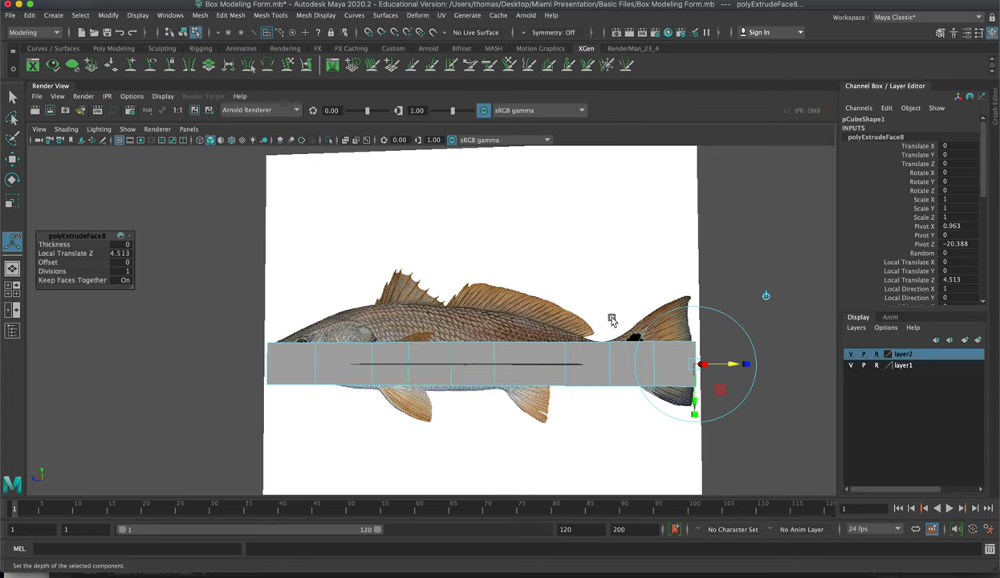
right_drag(269, 349, 297, 311)
key(space)
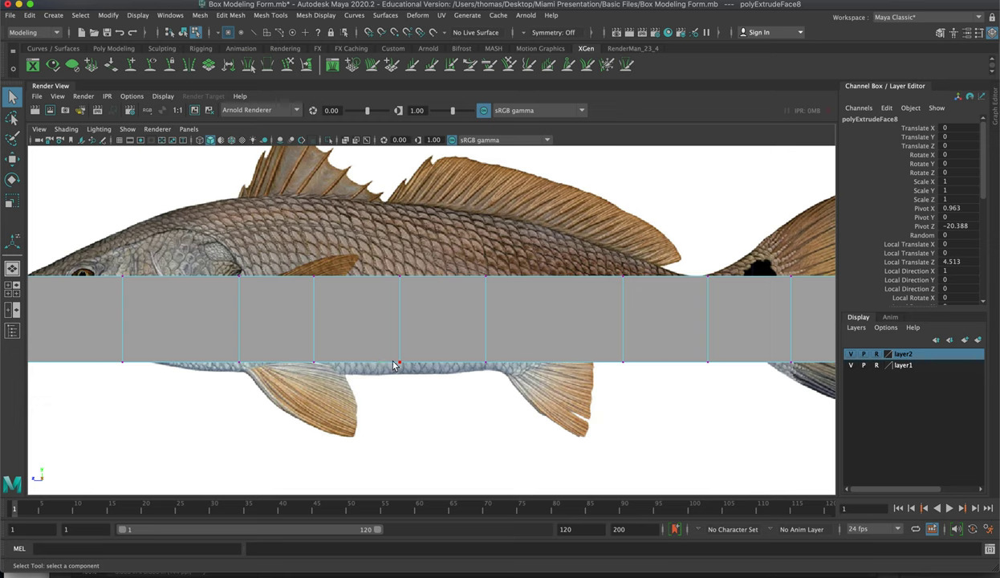
alt+middle_drag(452, 364, 580, 400)
alt+right_drag(581, 399, 509, 378)
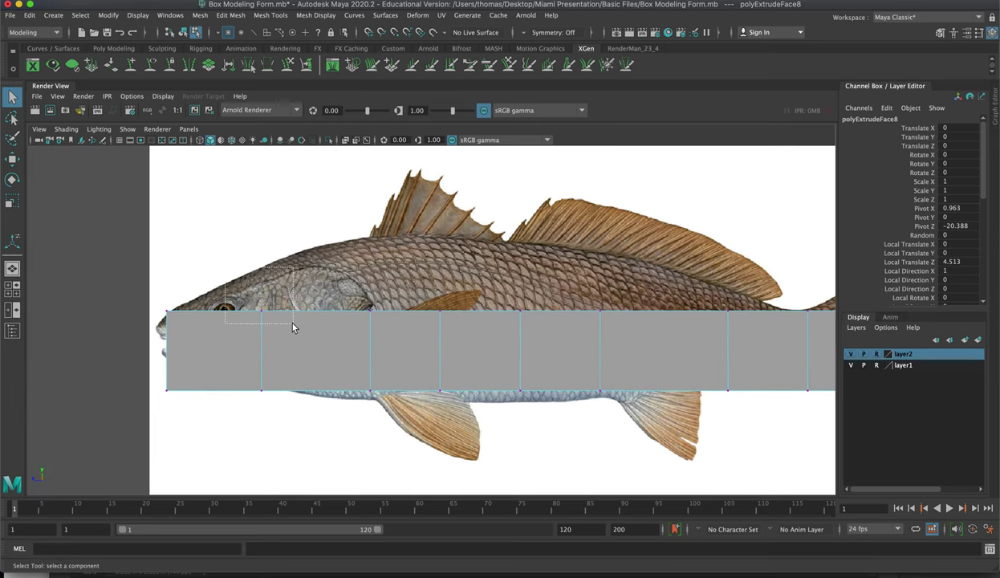
- Raise the top vertices of the first edge behind the snout to the fish's forehead outline
drag(229, 279, 304, 339)
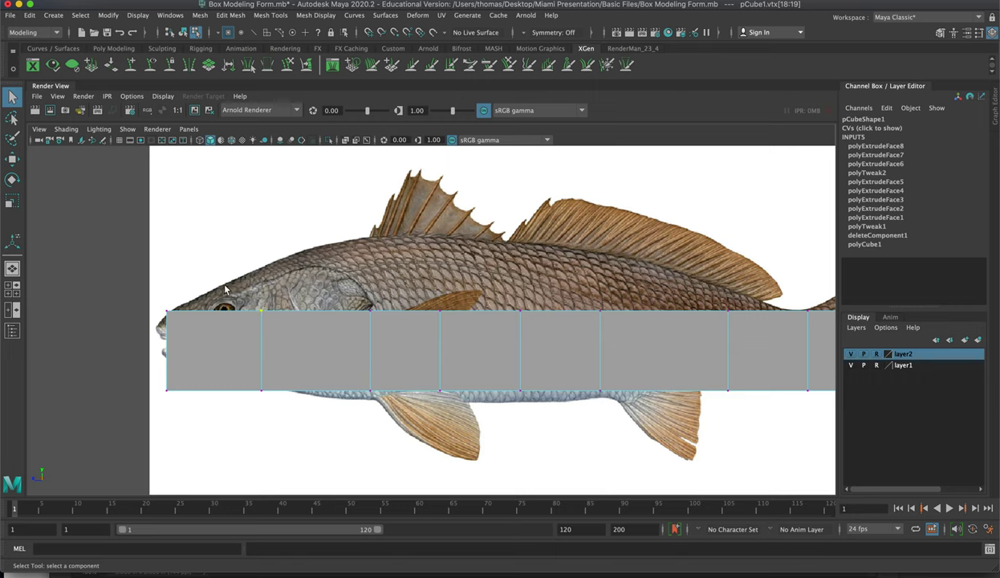
drag(249, 307, 292, 337)
key(w)
drag(262, 298, 262, 255)
- Raise the top vertices of the next two edge columns to the back outline at the front of the spiny dorsal fin
drag(324, 270, 395, 334)
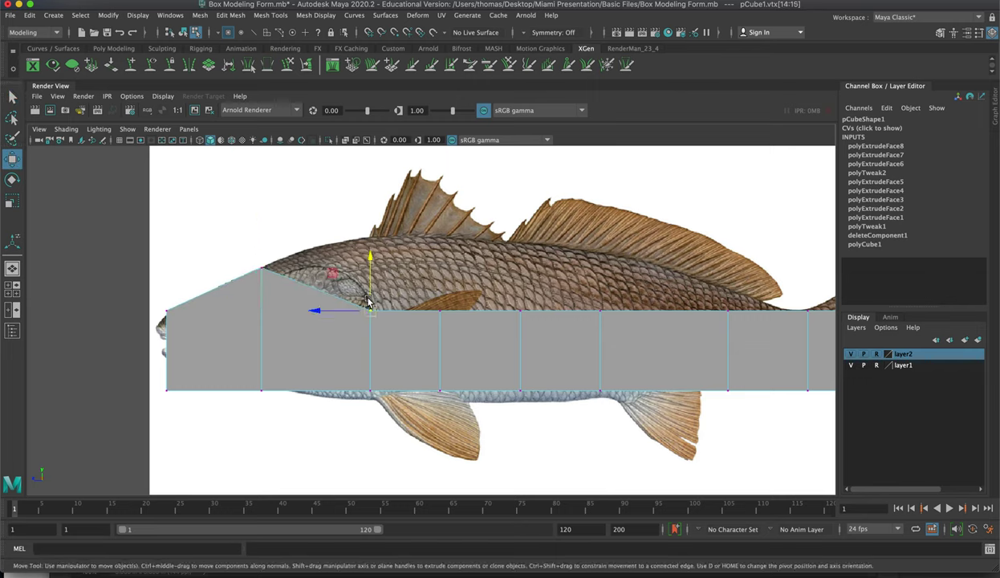
drag(371, 294, 371, 221)
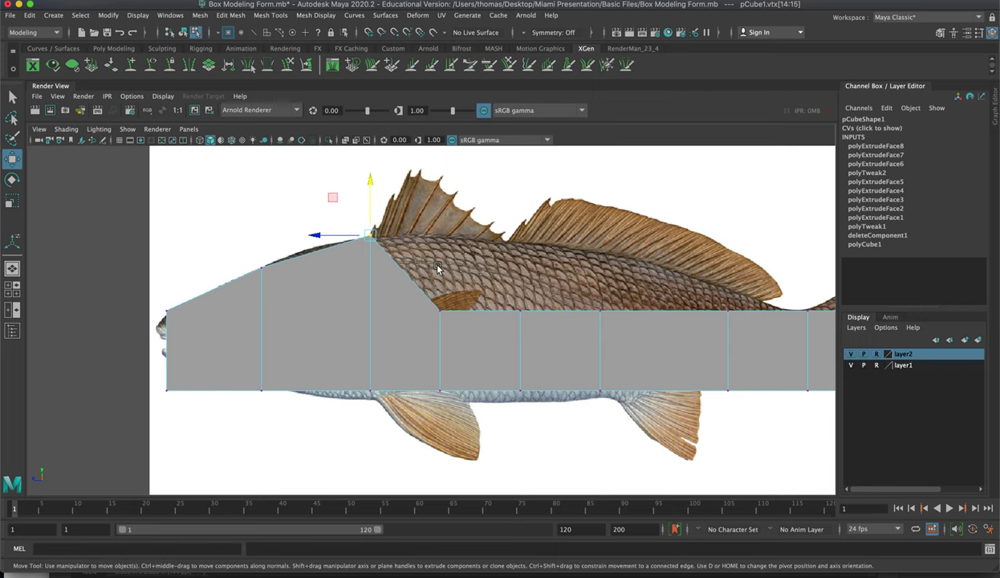
drag(448, 340, 447, 340)
drag(439, 298, 439, 225)
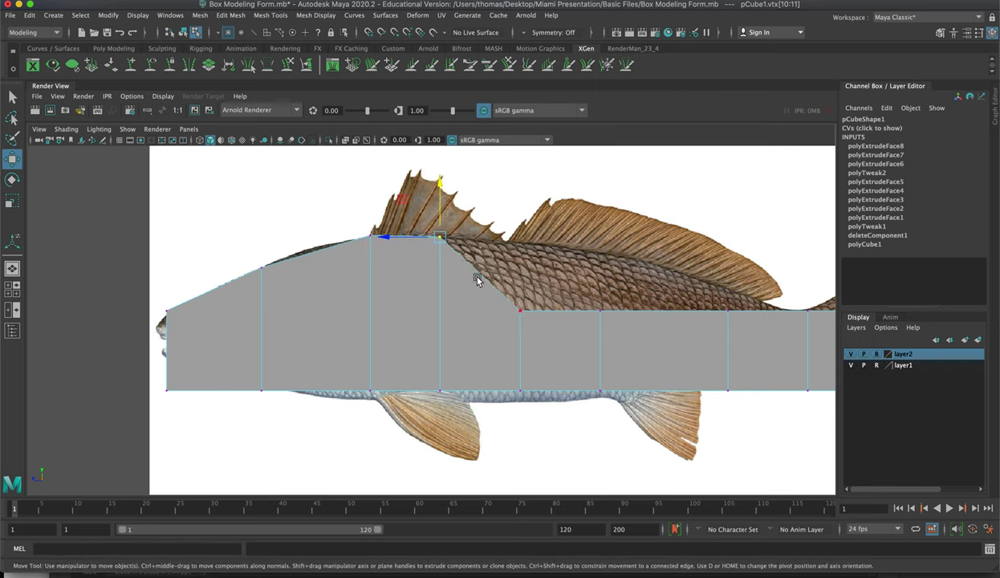
- Raise the top vertices of the next two edge columns to the back outline beneath the soft dorsal fin
drag(502, 293, 533, 346)
drag(523, 273, 530, 207)
drag(561, 271, 600, 239)
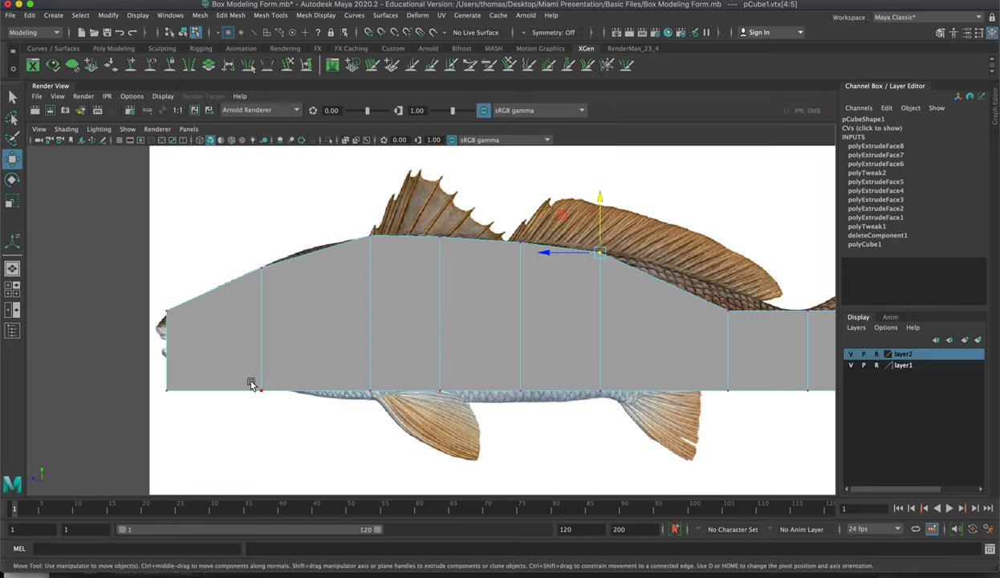
- Fit the bottom vertices of the first three edge columns behind the snout to the throat and belly outline
drag(282, 418, 283, 420)
mouse_move(262, 356)
mouse_down()
mouse_move(263, 339)
mouse_move(263, 349)
mouse_up()
drag(381, 428, 382, 427)
drag(369, 361, 448, 409)
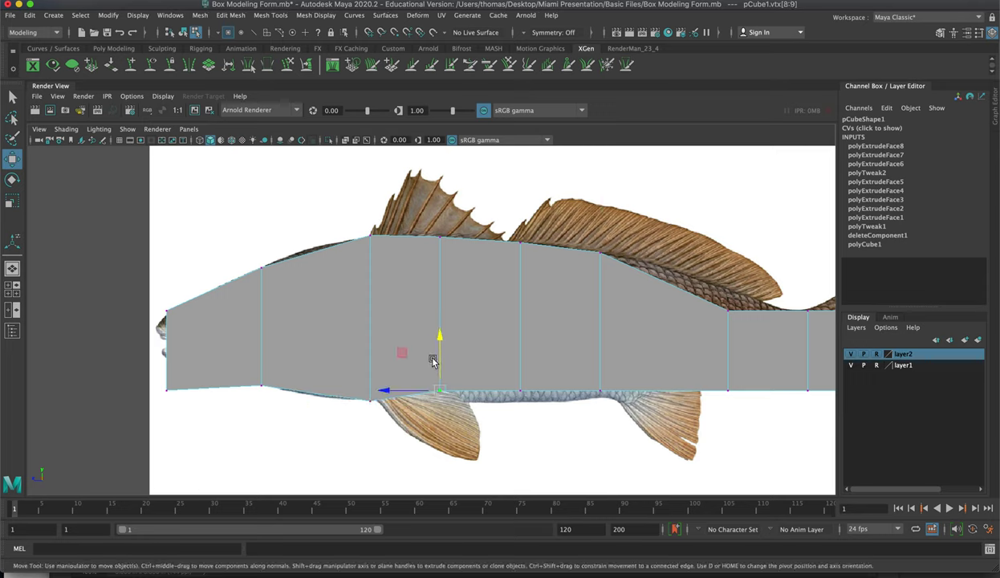
drag(432, 360, 436, 377)
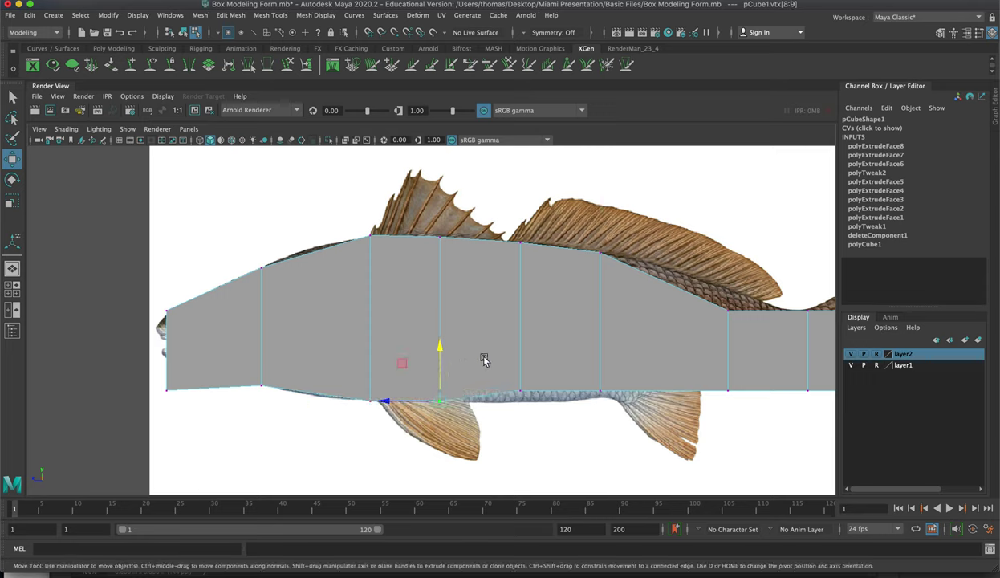
- Lower the bottom vertices of the next two edge columns to the belly outline up to the front of the anal fin
drag(541, 428, 542, 430)
drag(526, 346, 528, 359)
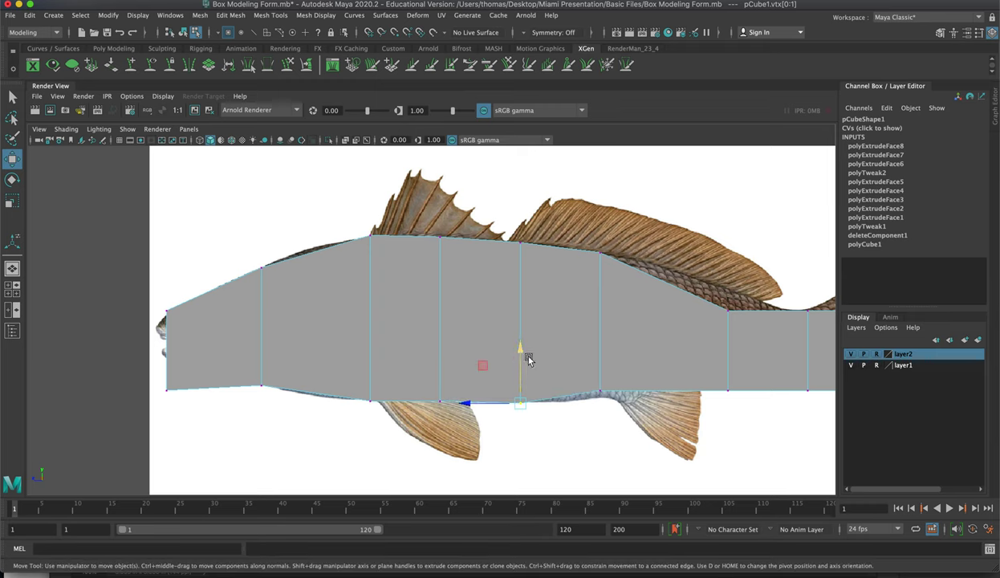
drag(605, 417, 583, 407)
drag(599, 358, 598, 366)
- Fit both ends of the edge column behind the anal fin, plus the bottom vertices at the tail base, to the fish's outline
alt+middle_drag(615, 352, 368, 358)
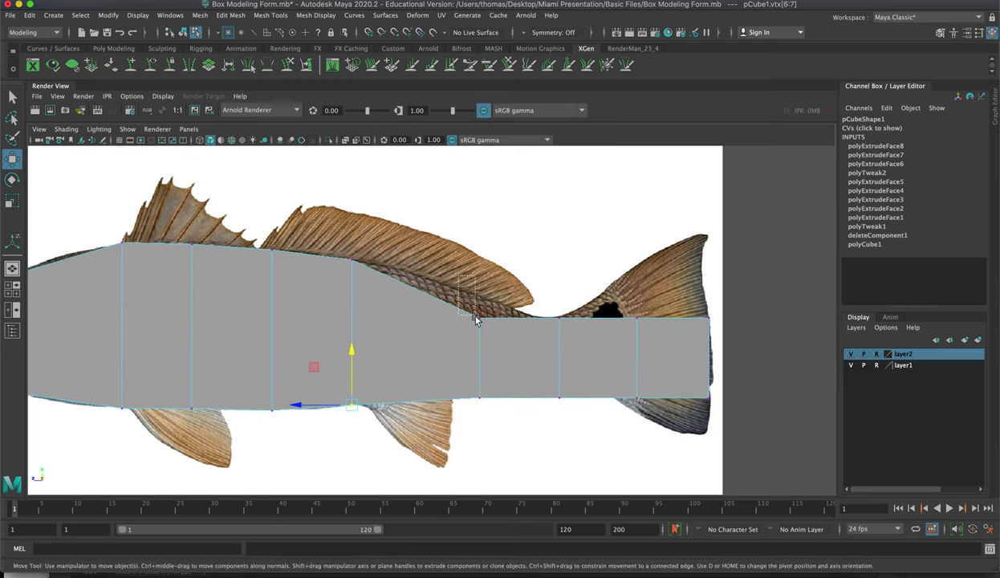
drag(475, 319, 480, 275)
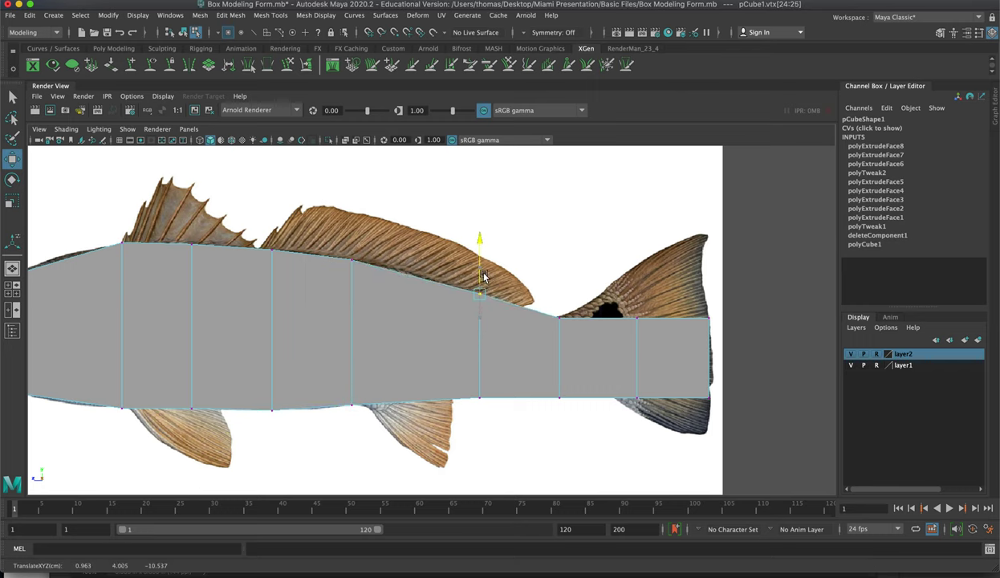
drag(473, 421, 473, 353)
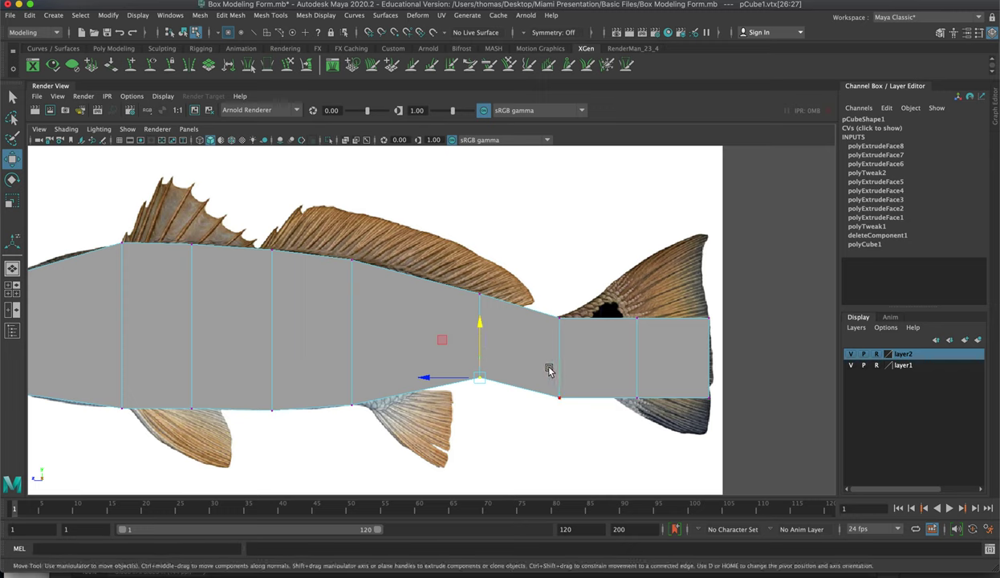
drag(548, 369, 572, 420)
drag(556, 363, 557, 337)
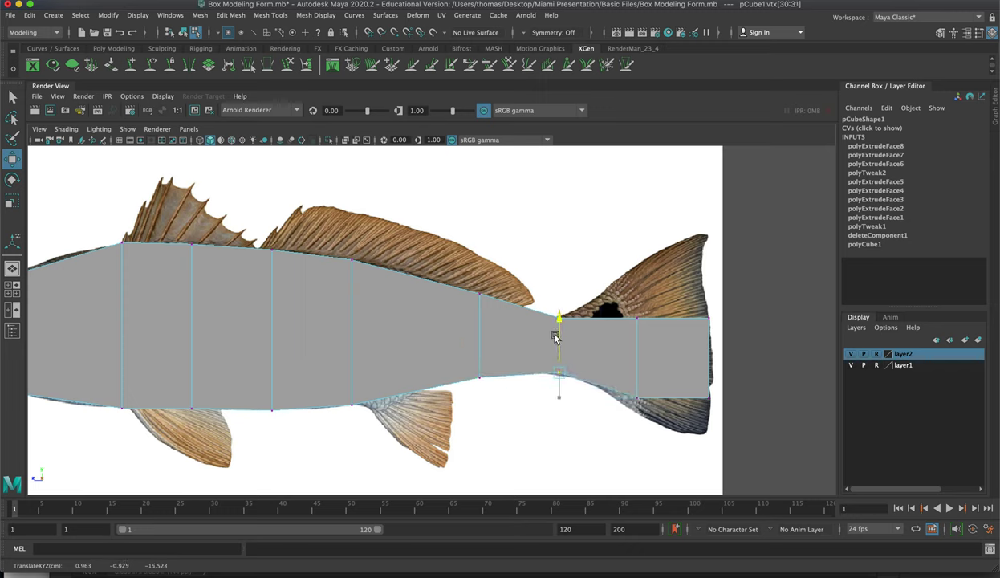
- Spread the top and bottom vertices of the last two edge columns to the upper and lower edges of the tail fin
drag(636, 408, 641, 412)
drag(637, 354, 636, 370)
drag(607, 295, 637, 245)
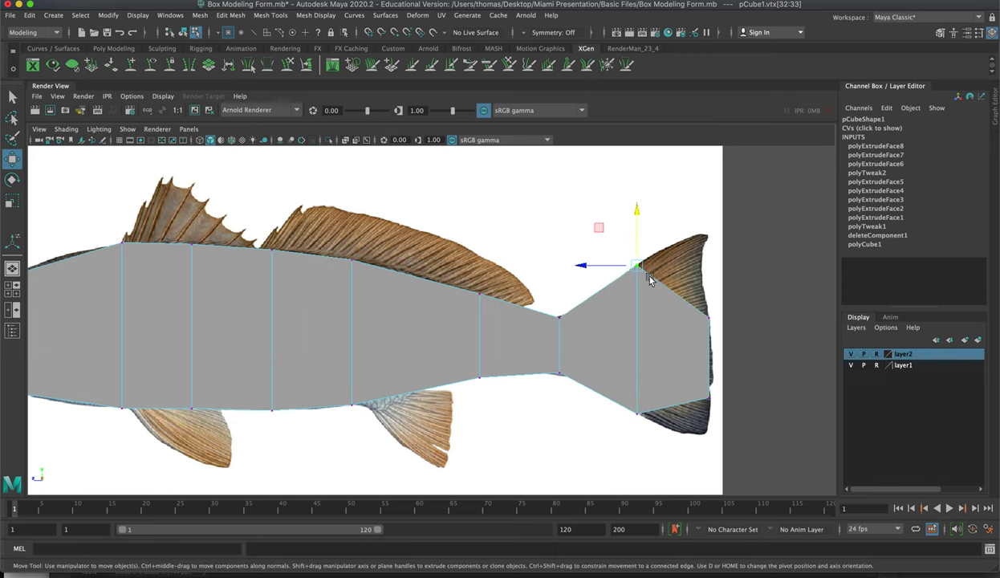
drag(727, 333, 707, 234)
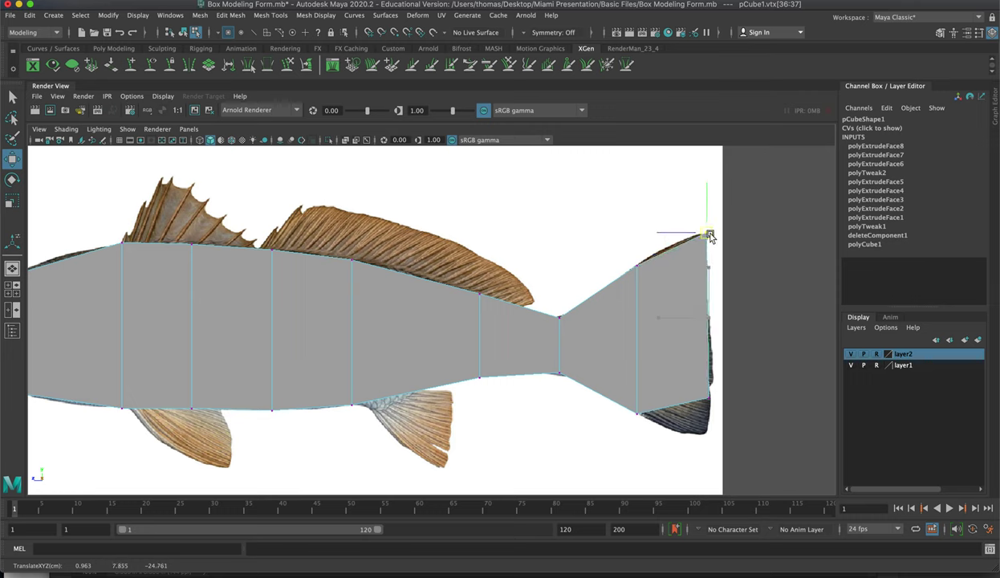
drag(718, 429, 718, 429)
drag(707, 377, 707, 414)
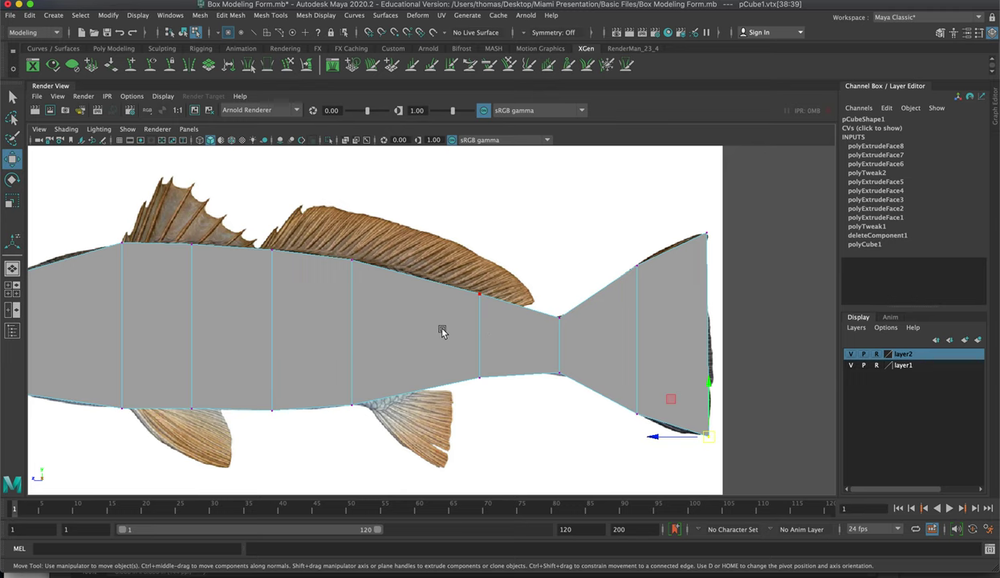
- Check the shape in perspective and, back in the side view, raise the snout's bottom vertices to the lower jaw
key(space)
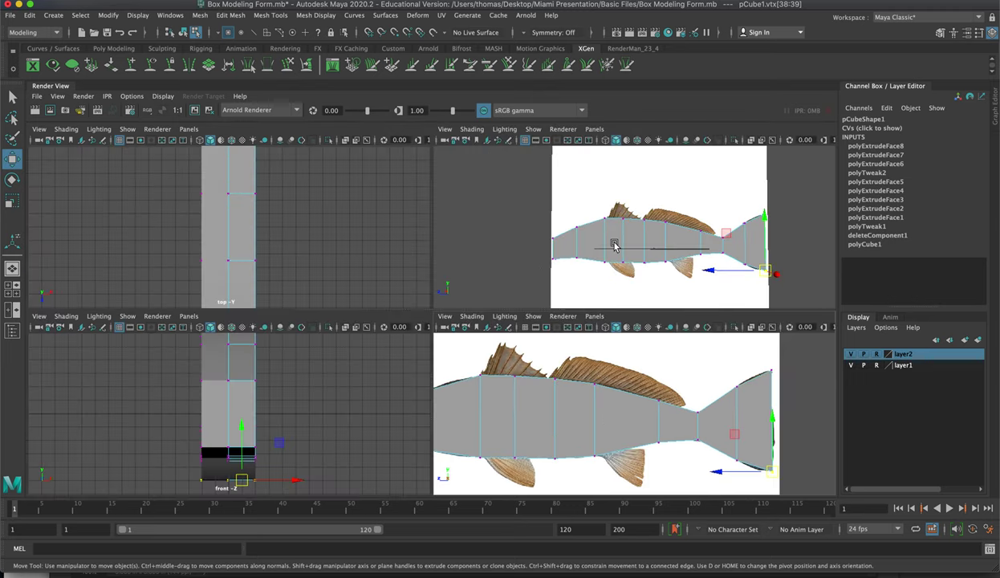
key(space)
alt+drag(353, 351, 362, 329)
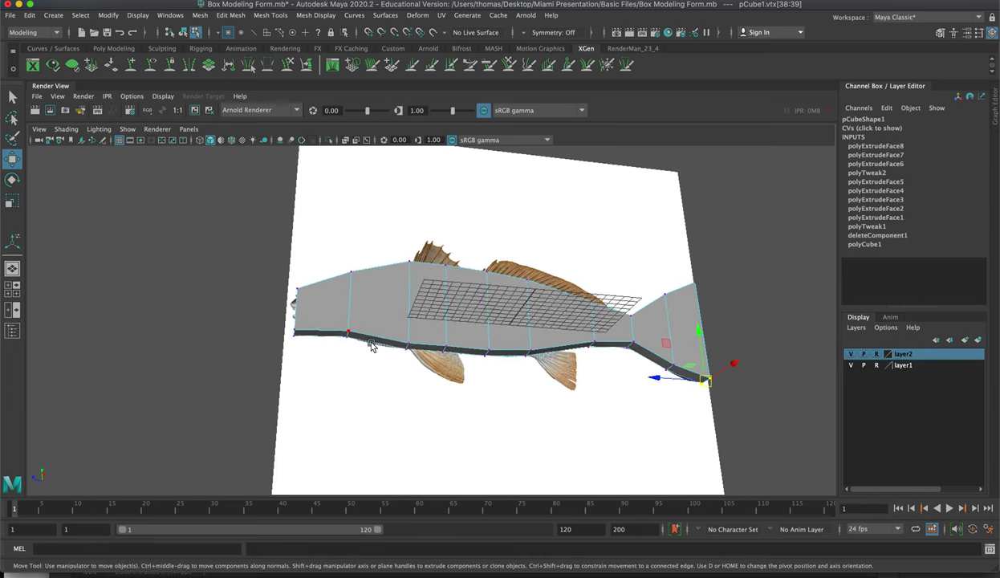
key(space)
key(space)
alt+middle_drag(281, 384, 447, 426)
drag(304, 397, 366, 450)
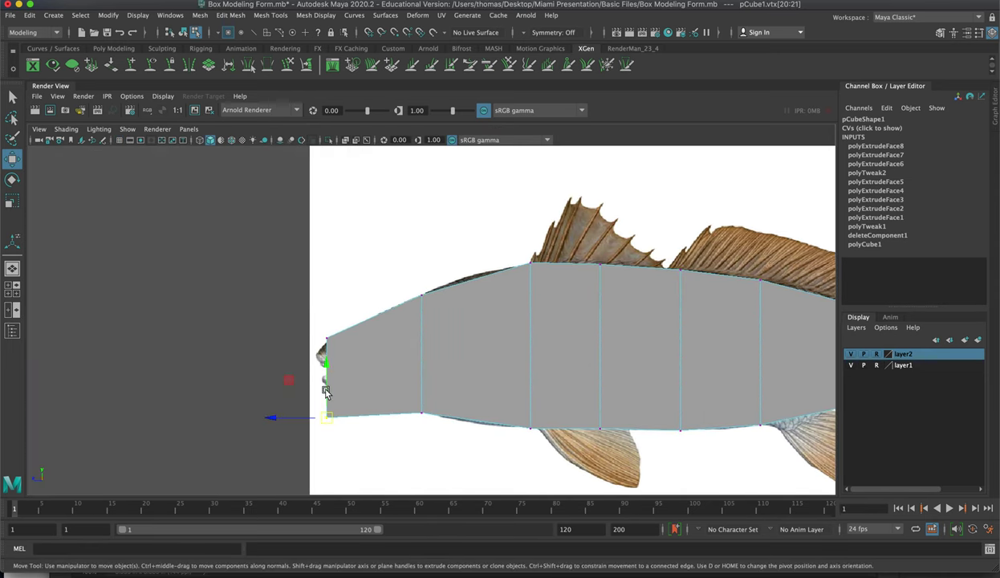
drag(326, 390, 332, 359)
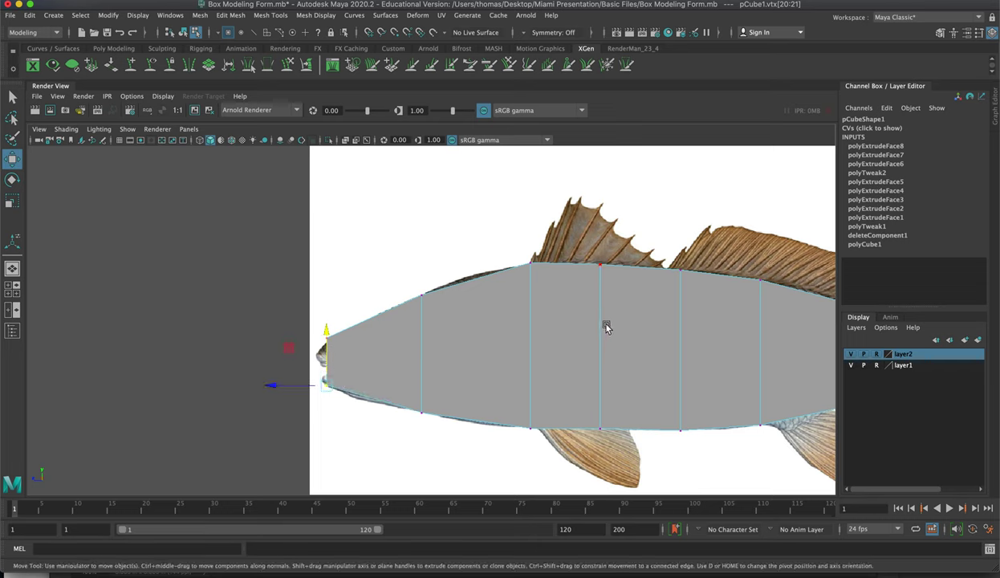
- Return the fish mesh to object mode, select it and frame it side-on in the full-size perspective view
right_drag(605, 305, 654, 287)
click(642, 292)
key(space)
key(space)
alt+drag(554, 288, 440, 328)
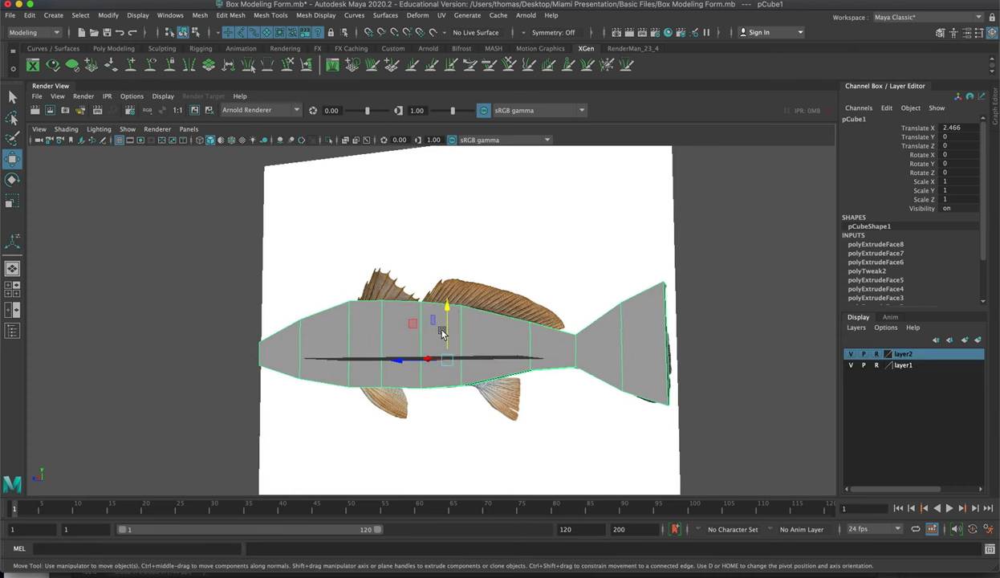
alt+right_drag(437, 329, 507, 343)
- Select all side faces from the snout to the tail in face mode and scale them down vertically
right_click(512, 345)
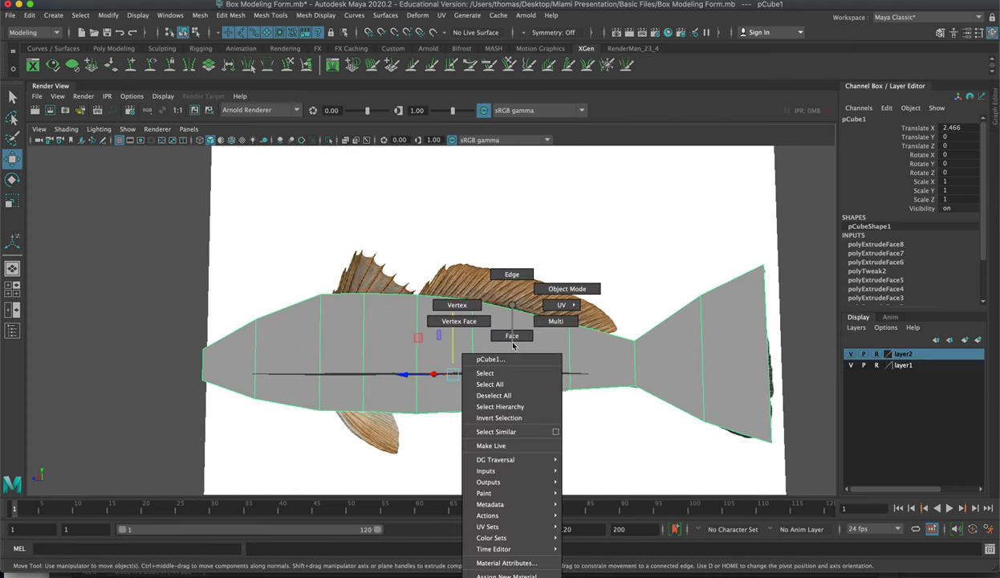
click(512, 336)
click(507, 342)
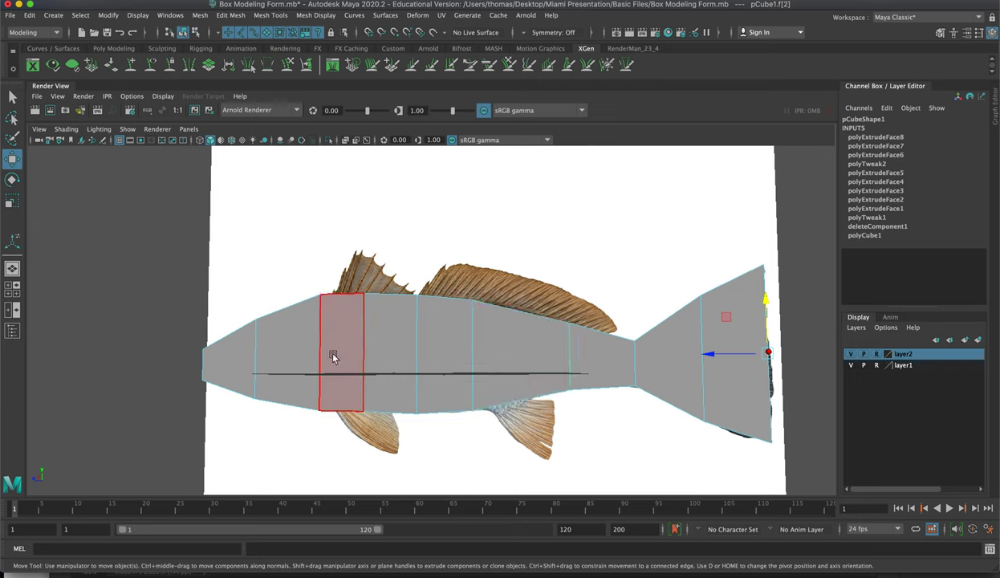
click(222, 360)
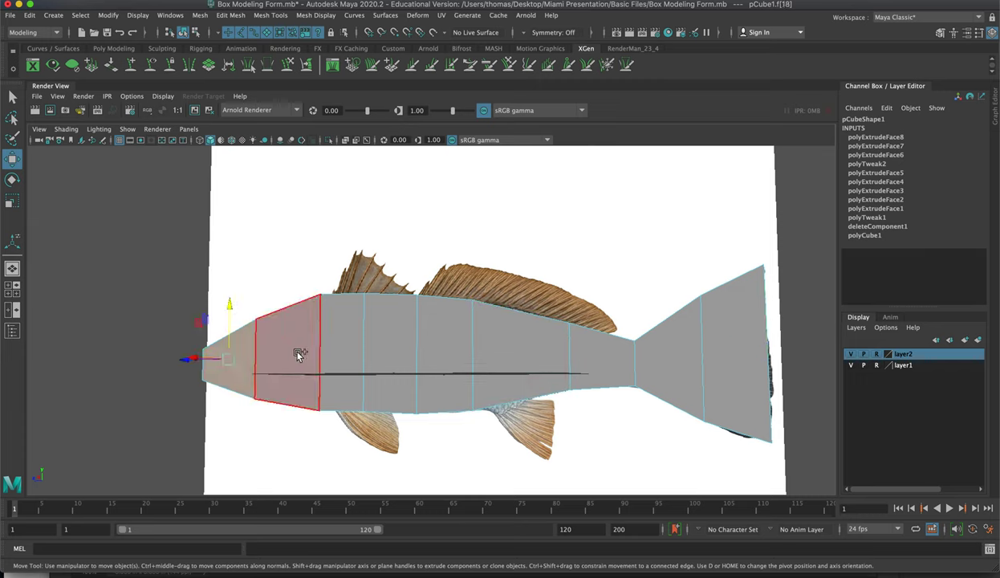
mouse_move(298, 355)
mouse_down()
mouse_move(721, 351)
mouse_move(699, 354)
mouse_up()
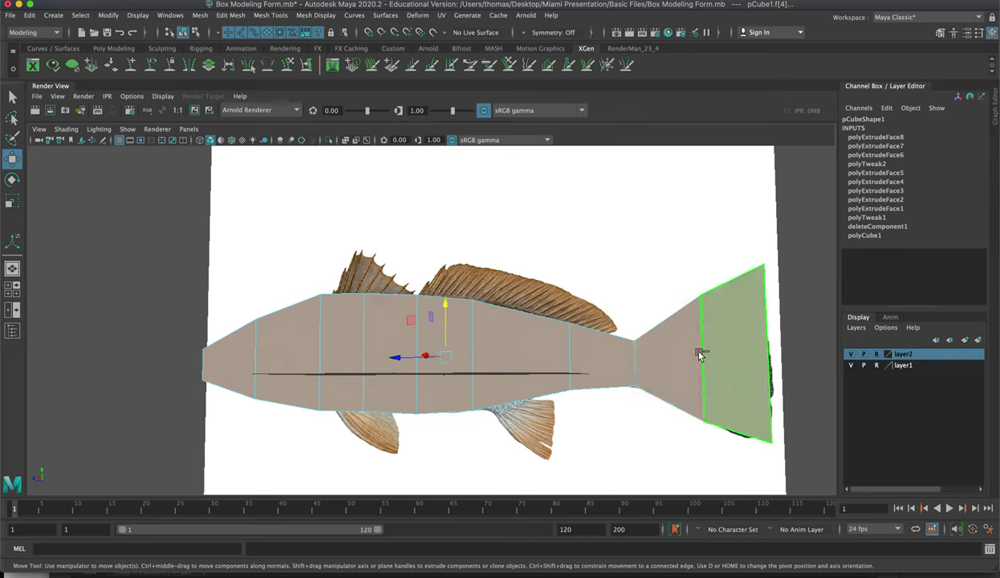
key(r)
drag(447, 318, 430, 333)
- Switch to vertex mode and move the snout's outer side vertices inward toward the centre line
alt+right_drag(268, 351, 419, 372)
alt+middle_drag(419, 337, 588, 334)
alt+drag(369, 325, 400, 324)
right_click(418, 356)
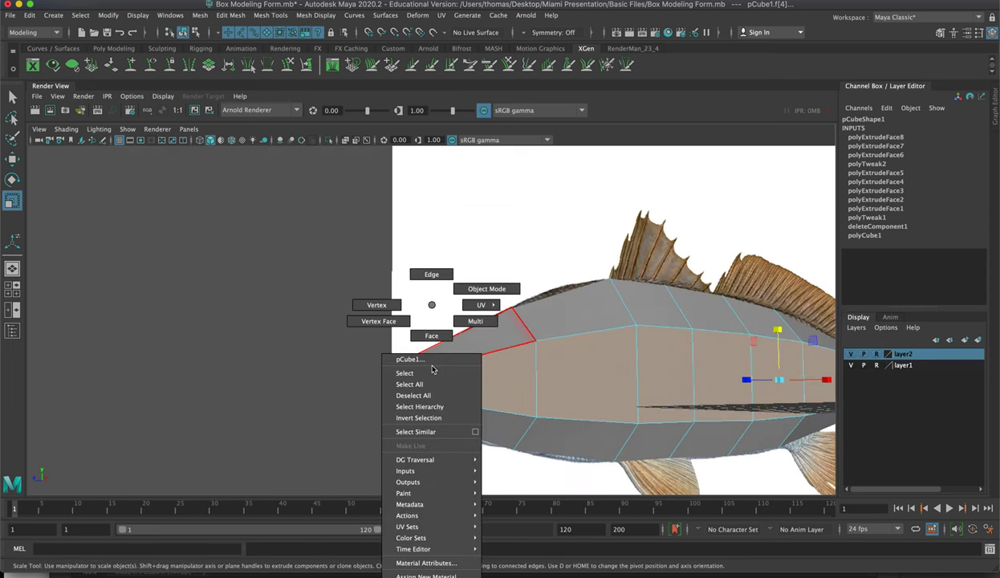
right_drag(418, 356, 401, 355)
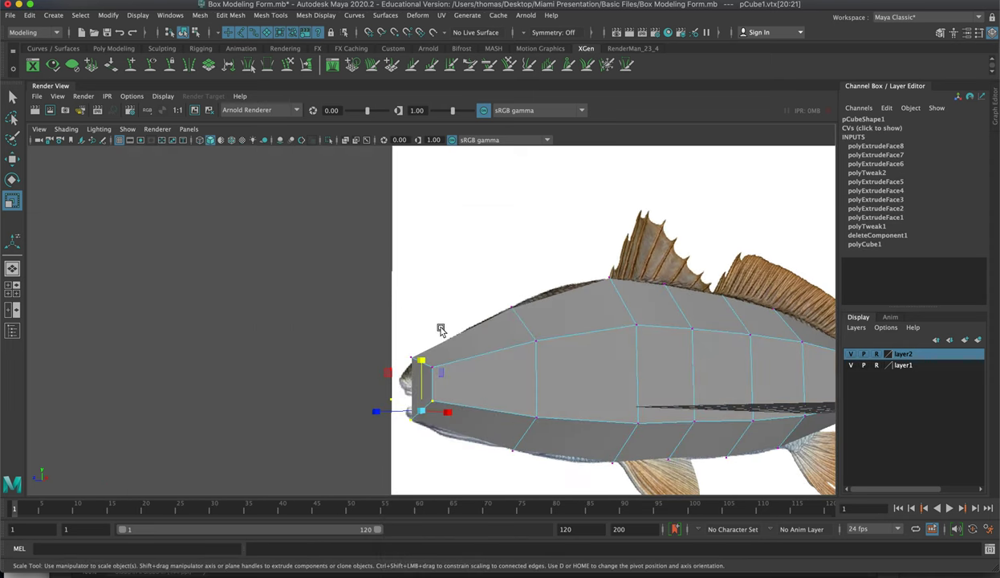
drag(428, 402, 531, 379)
key(w)
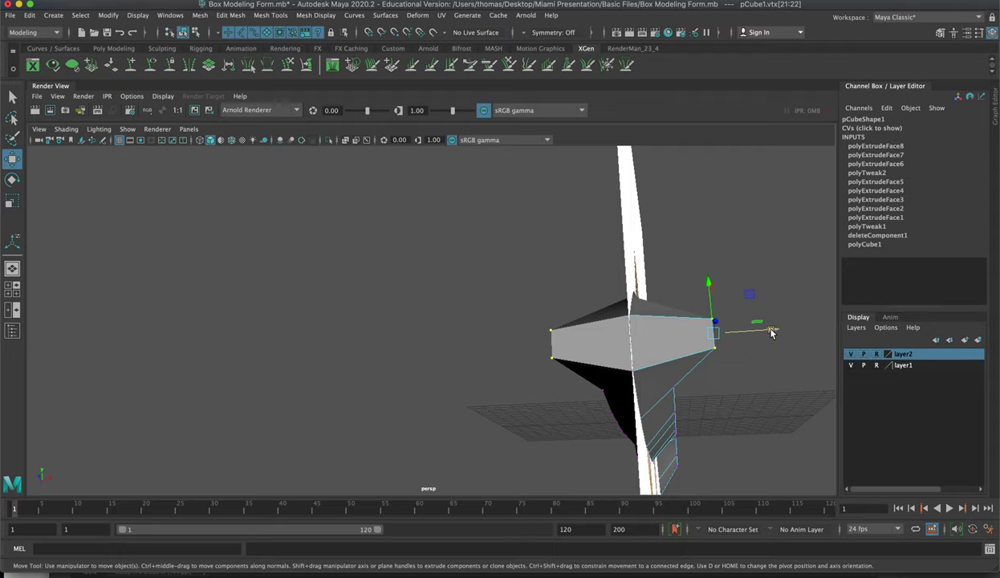
drag(770, 332, 458, 336)
- Move the side vertices of the mid-body edge columns outward to widen the body, and show the full-size top view
drag(382, 286, 550, 360)
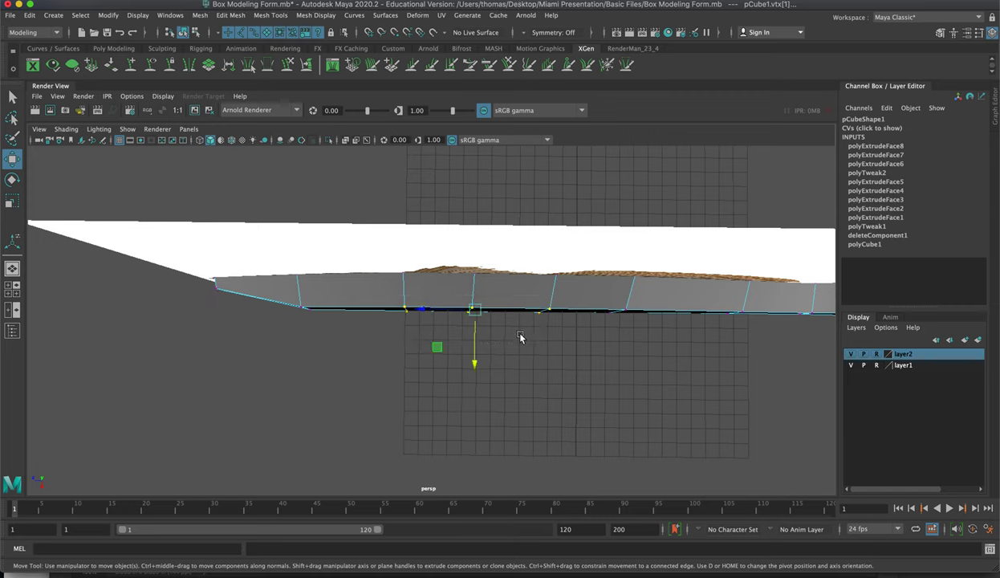
mouse_move(478, 354)
mouse_down()
mouse_move(478, 362)
mouse_move(478, 332)
mouse_move(470, 369)
mouse_up()
key(space)
key(space)
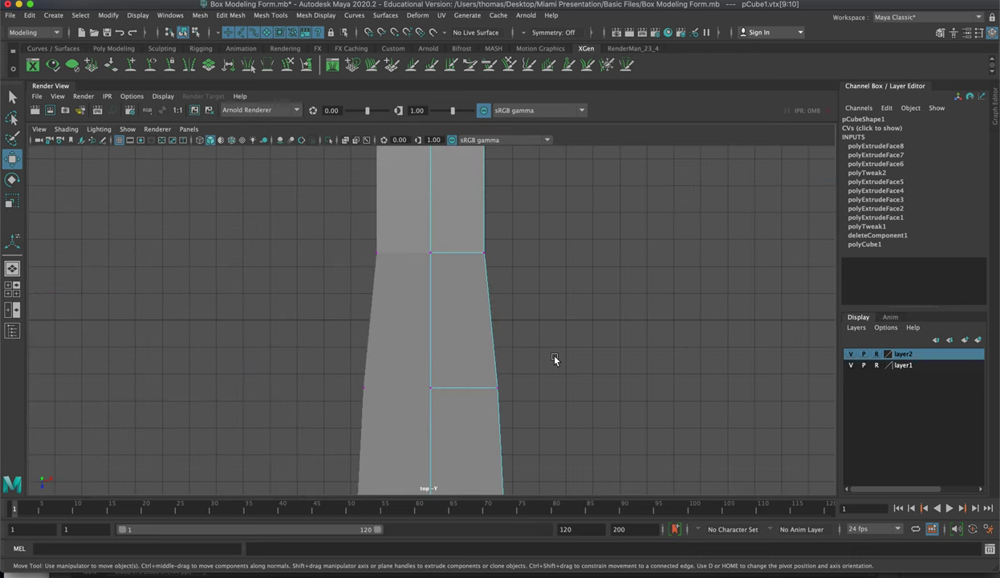
- Move the side vertices of the body's edge columns between the head and the anal fin further outward
alt+right_drag(586, 359, 167, 283)
alt+right_drag(586, 337, 234, 308)
scroll(233, 308, down, 5)
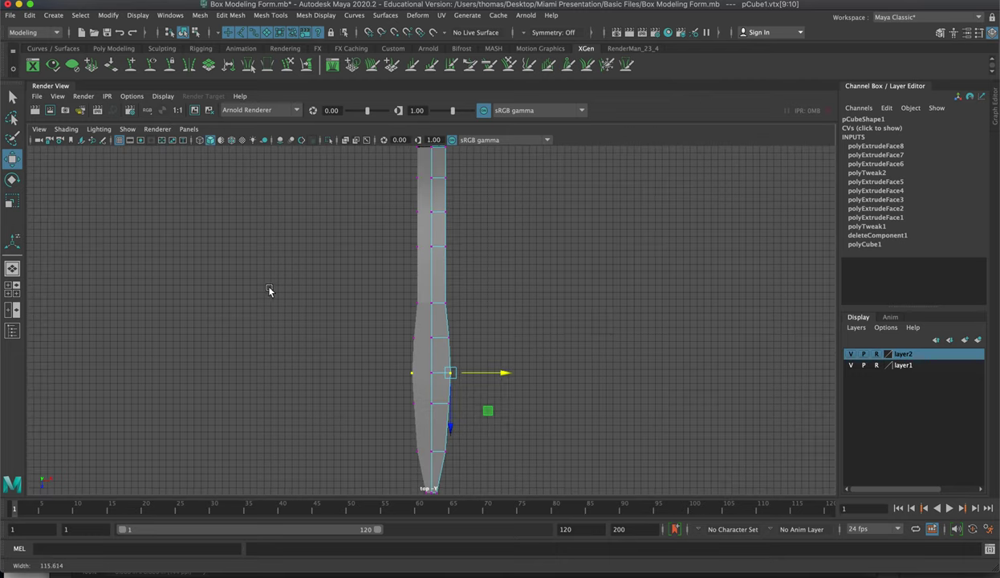
scroll(374, 296, up, 2)
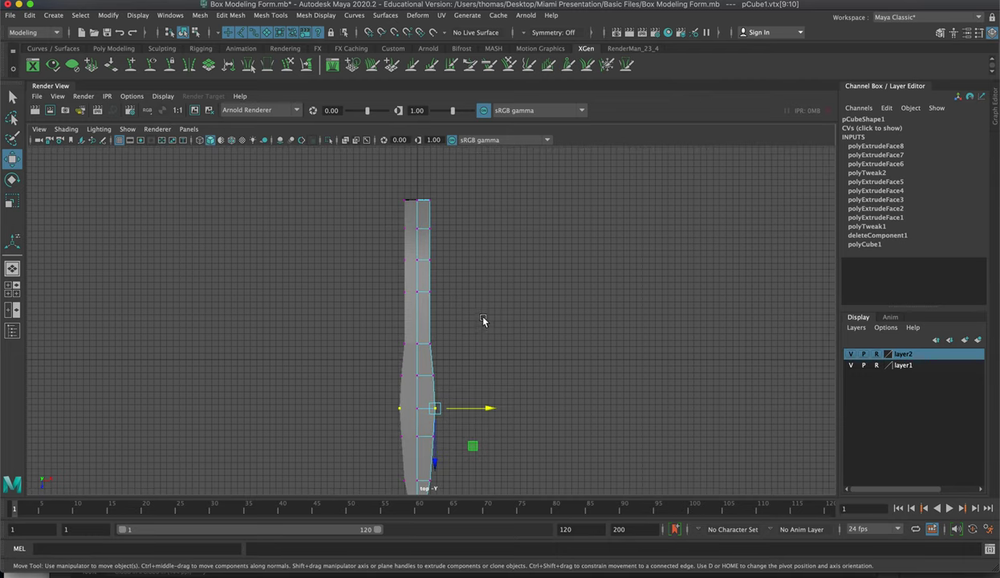
drag(431, 279, 467, 424)
drag(494, 355, 503, 357)
- Move the side vertices of the four rear edge columns, from behind the anal fin to the tail end, inward together
alt+middle_drag(505, 210, 499, 313)
drag(430, 239, 466, 353)
drag(491, 292, 486, 292)
- Move the side vertices at the tail base further inward to narrow the body there
scroll(538, 321, up, 2)
scroll(538, 322, up, 2)
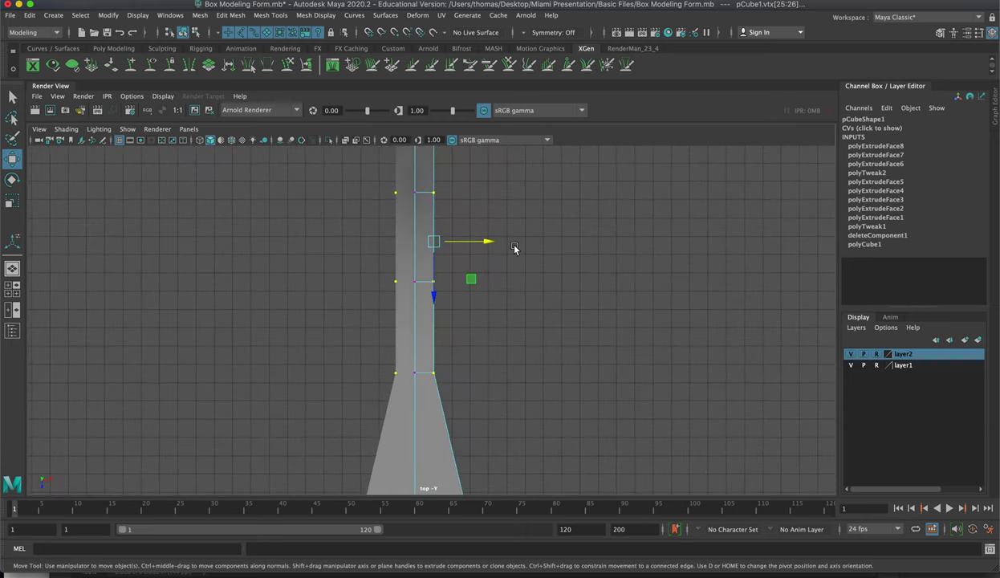
drag(515, 217, 406, 310)
drag(490, 282, 482, 284)
- Bring the side vertices of the tail fin's middle and end columns close to the centre line to make the fin thin
alt+middle_drag(495, 225, 489, 315)
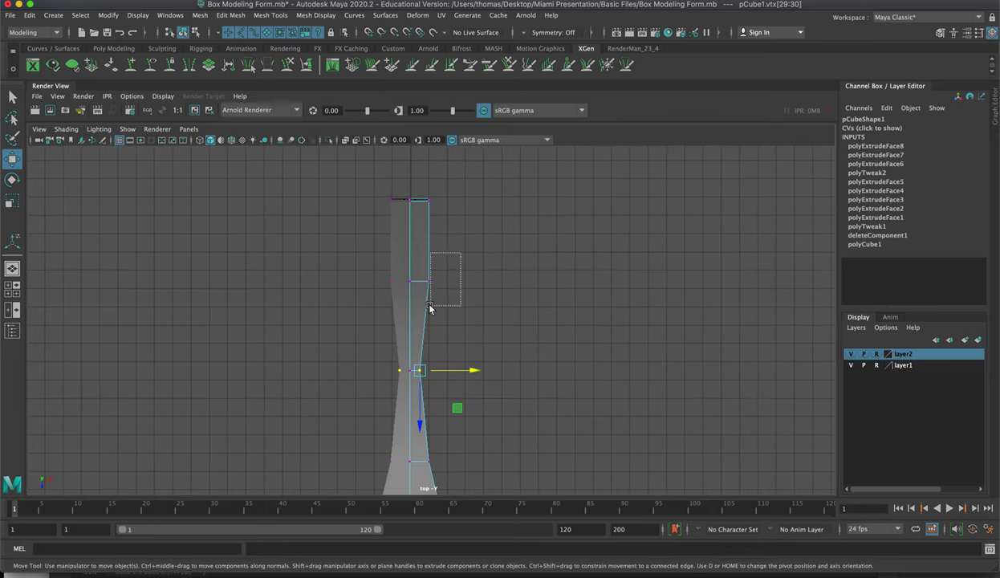
drag(431, 305, 397, 266)
drag(475, 280, 466, 281)
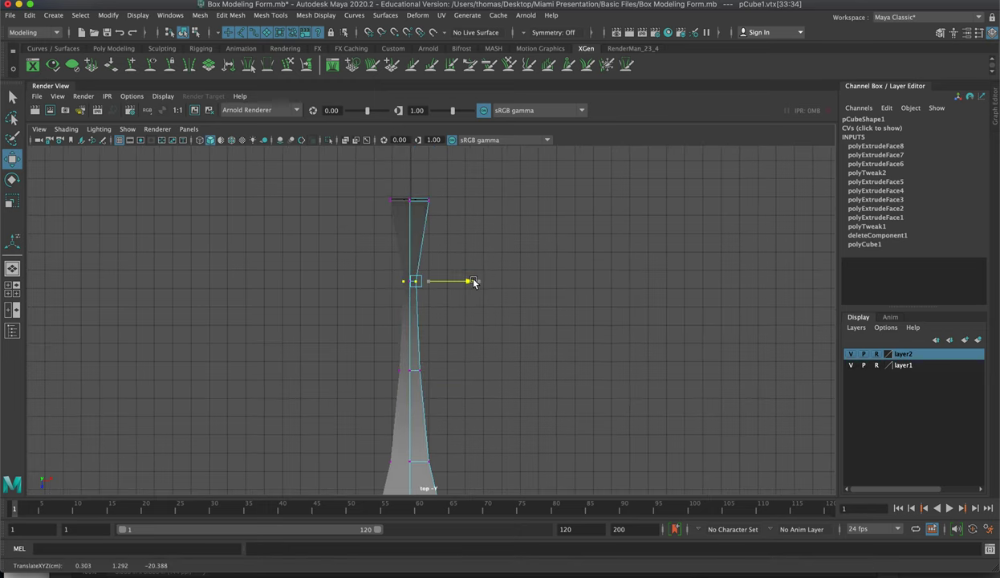
drag(423, 231, 422, 232)
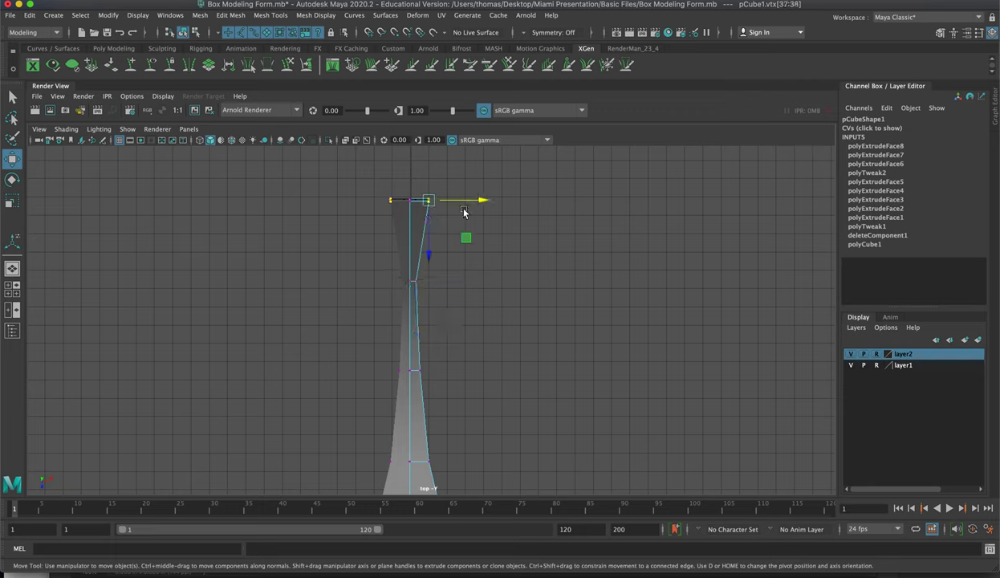
drag(477, 199, 465, 206)
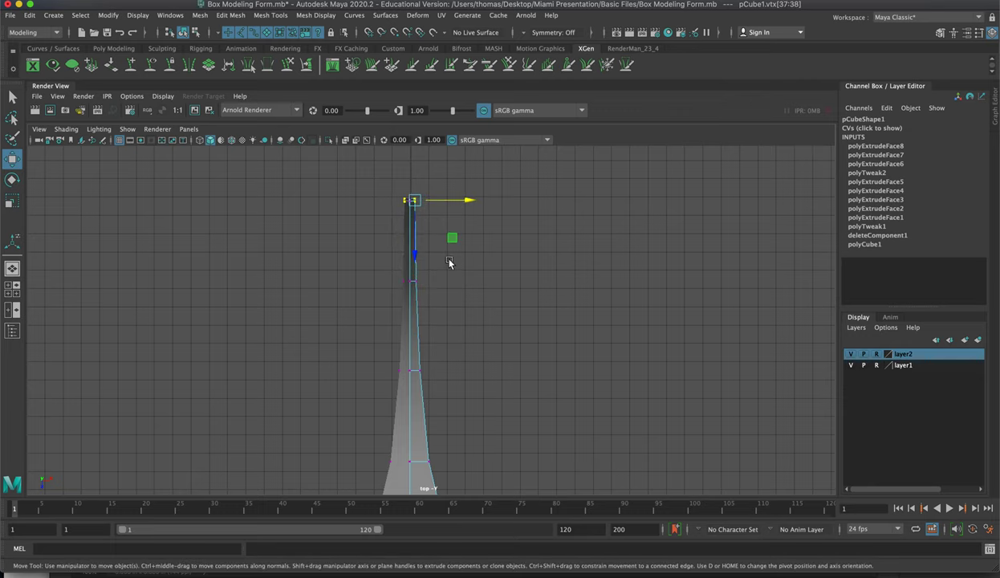
- Examine the reshaped fish body from the side in the full-size perspective view
key(space)
key(space)
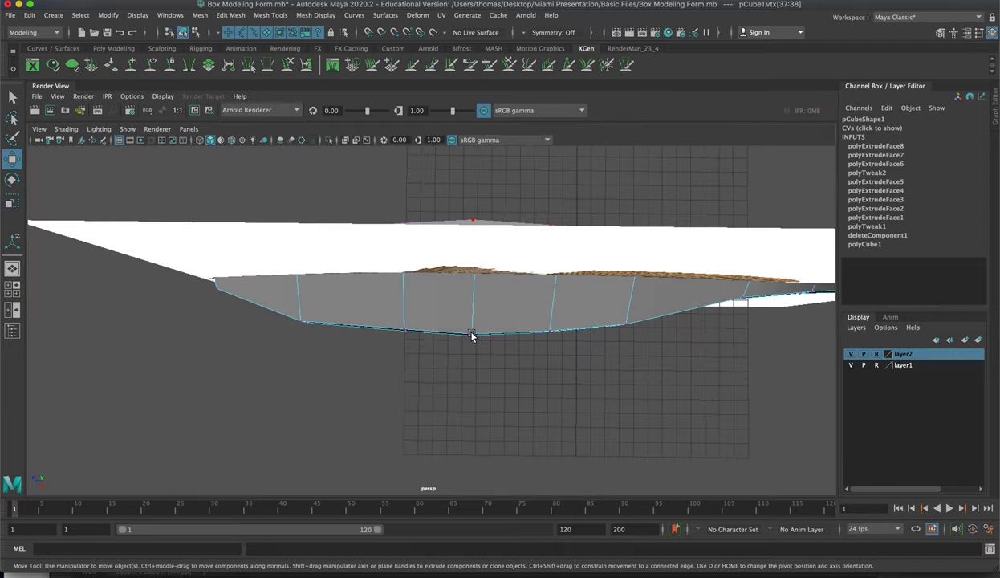
alt+drag(472, 335, 483, 300)
alt+right_drag(531, 308, 464, 283)
alt+middle_drag(481, 280, 438, 271)
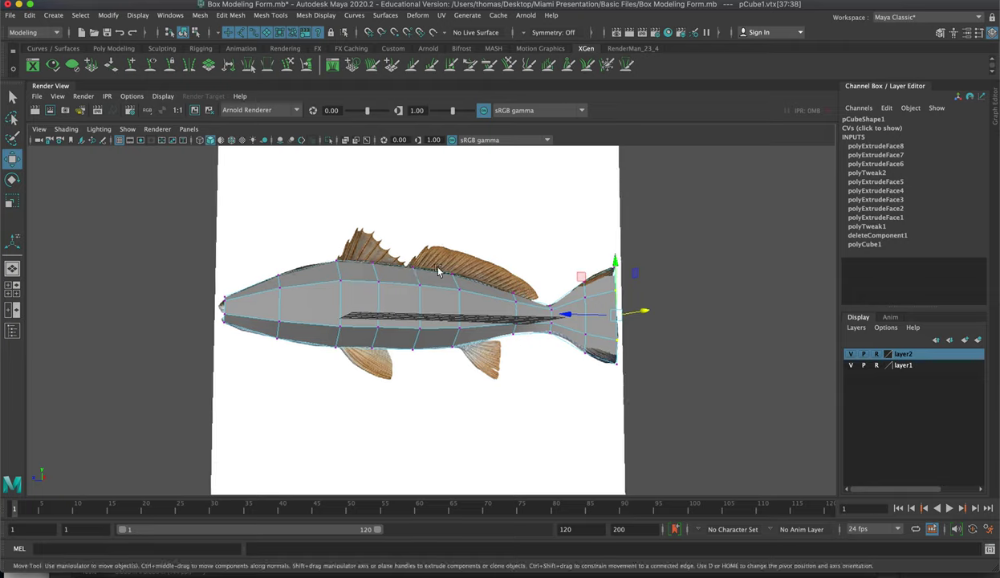
alt+drag(438, 272, 471, 273)
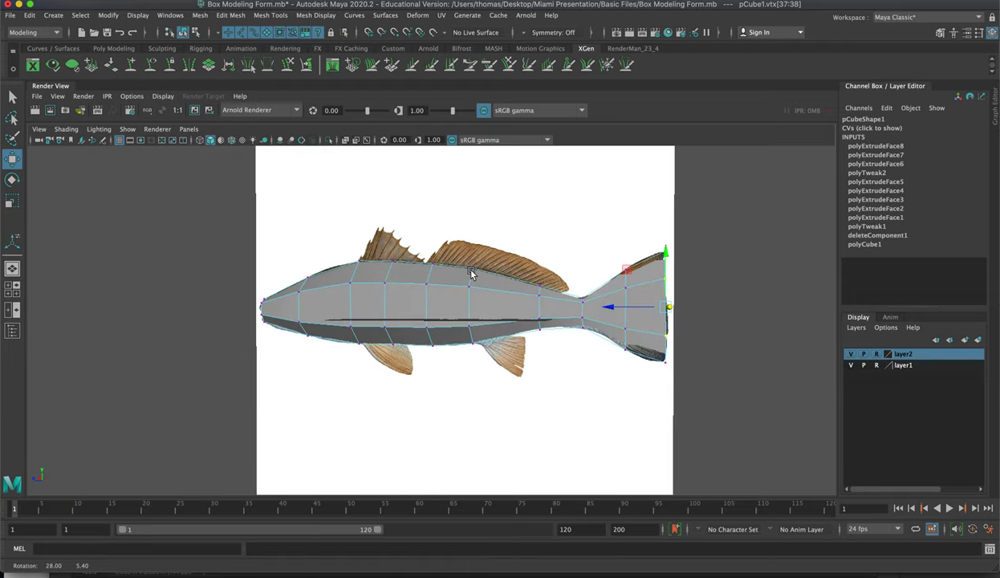
- Hide the layer2 reference image and layer1 to expose the open inner side of the half fish body
alt+drag(302, 273, 571, 323)
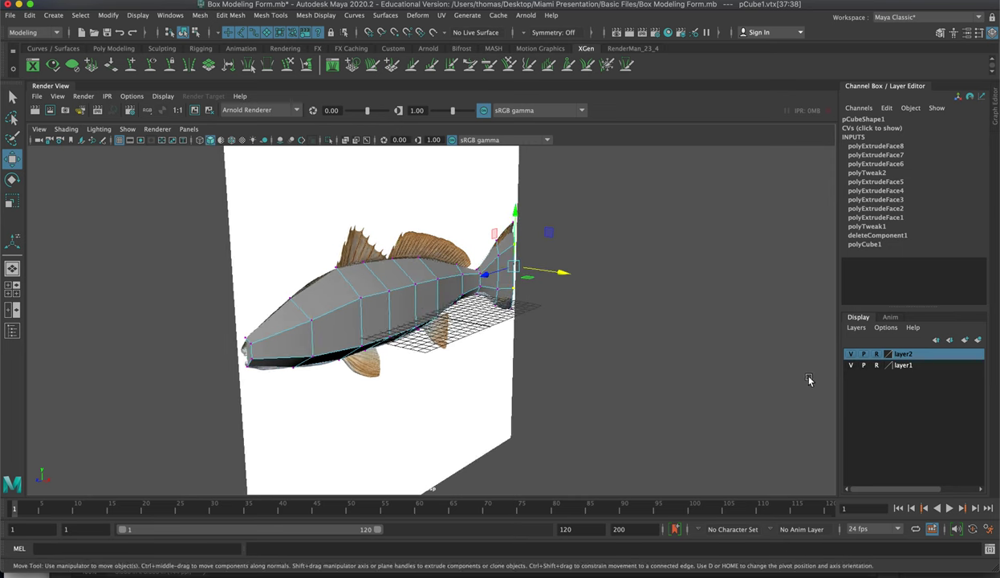
click(852, 355)
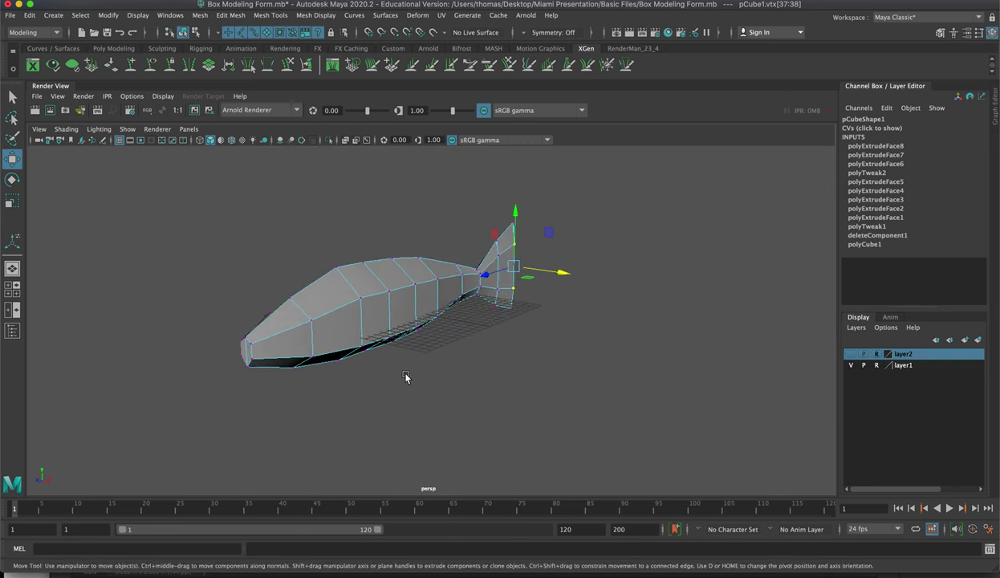
alt+drag(369, 366, 460, 321)
click(852, 366)
- Delete the four interior centre-plane faces running from the middle of the body forward to the head
right_drag(461, 321, 469, 332)
click(442, 340)
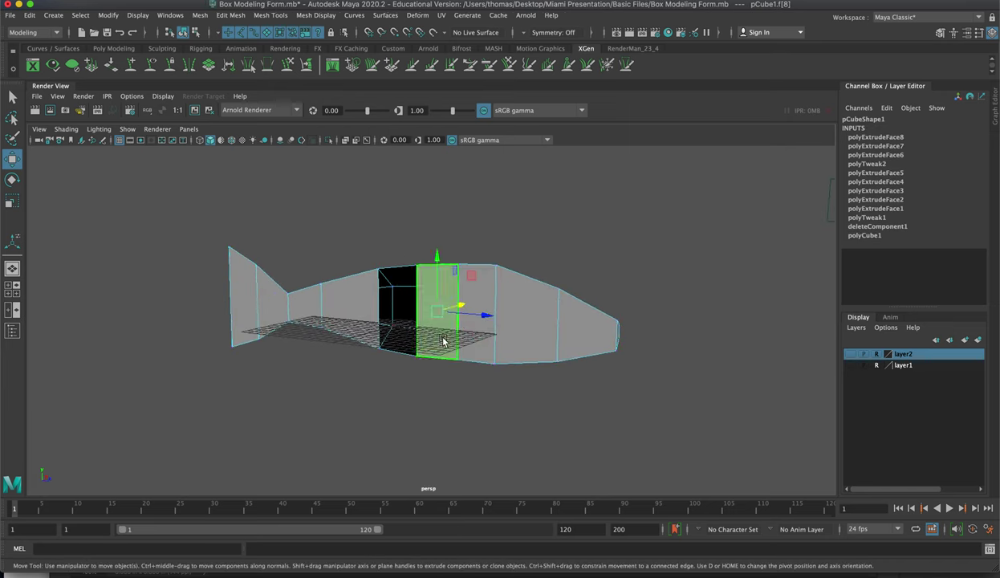
key(Delete)
click(486, 315)
key(Delete)
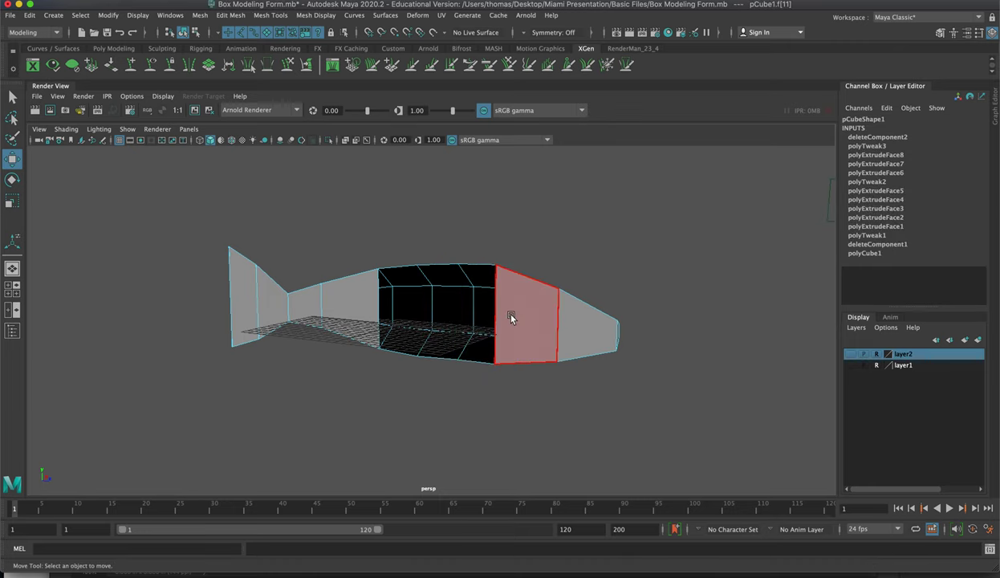
click(518, 318)
key(Delete)
click(571, 329)
key(Delete)
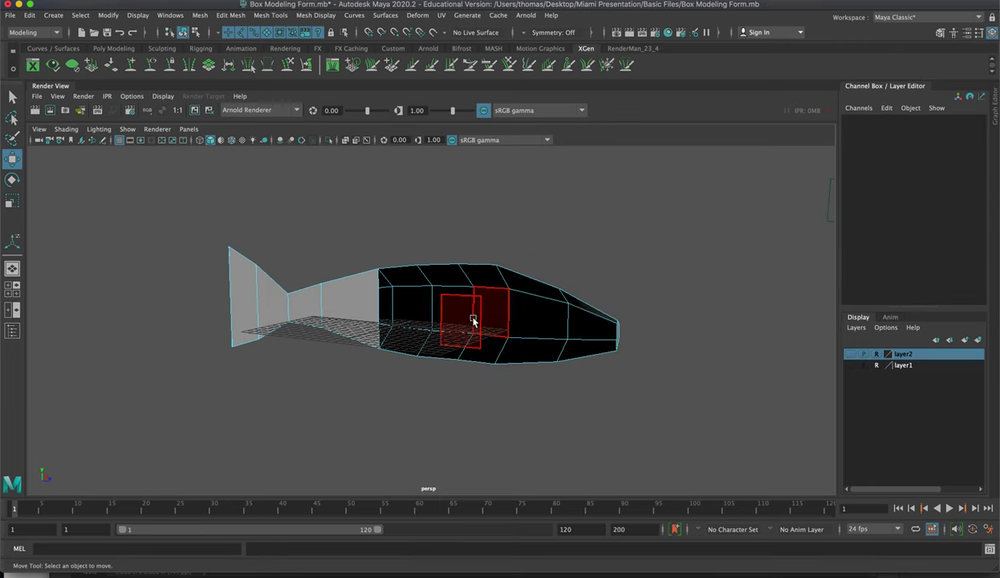
- Delete the remaining four interior centre-plane faces from the rear of the body to the tail fin's end
click(368, 301)
key(Delete)
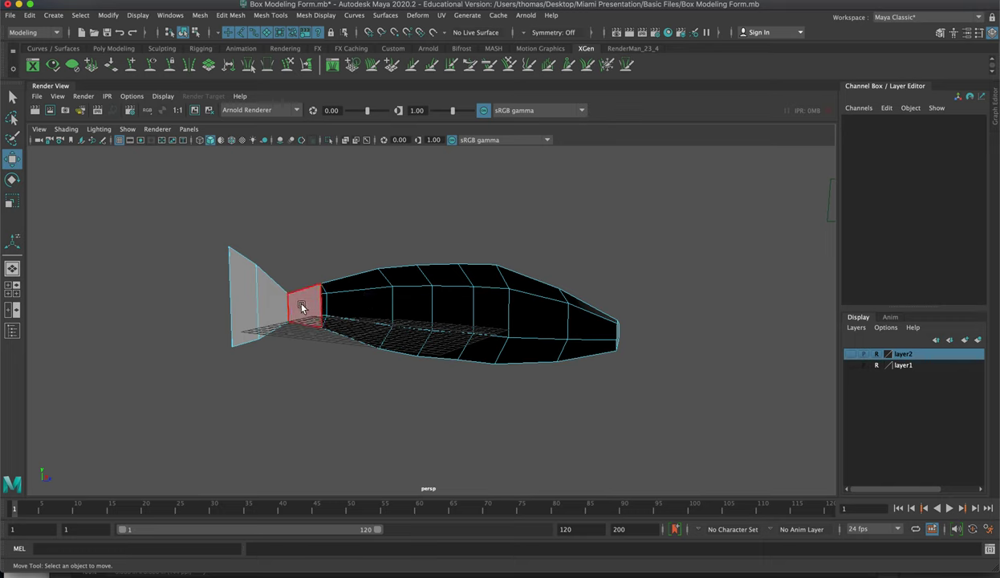
click(297, 301)
key(Delete)
click(277, 305)
key(Delete)
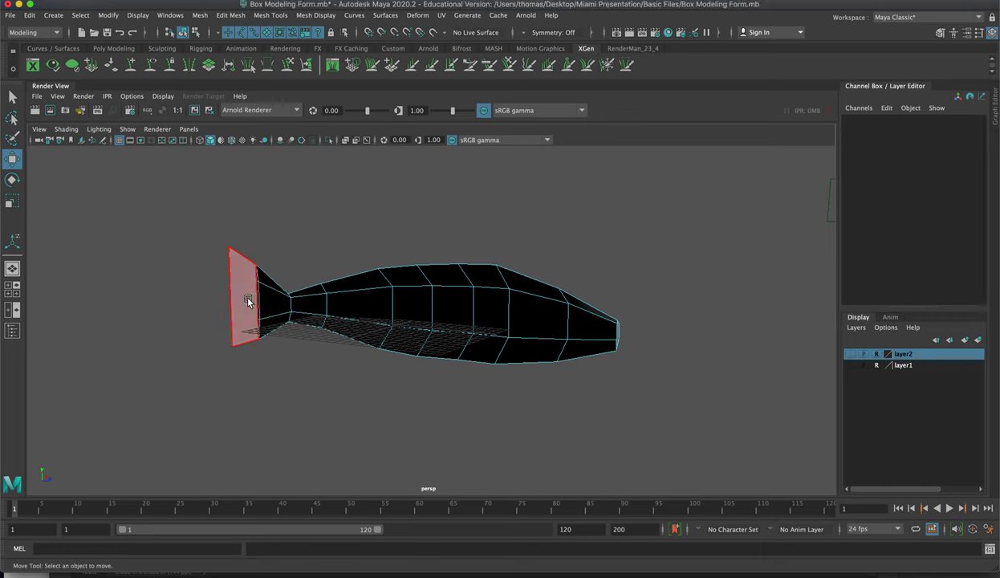
click(246, 300)
key(Delete)
click(348, 308)
key(Delete)
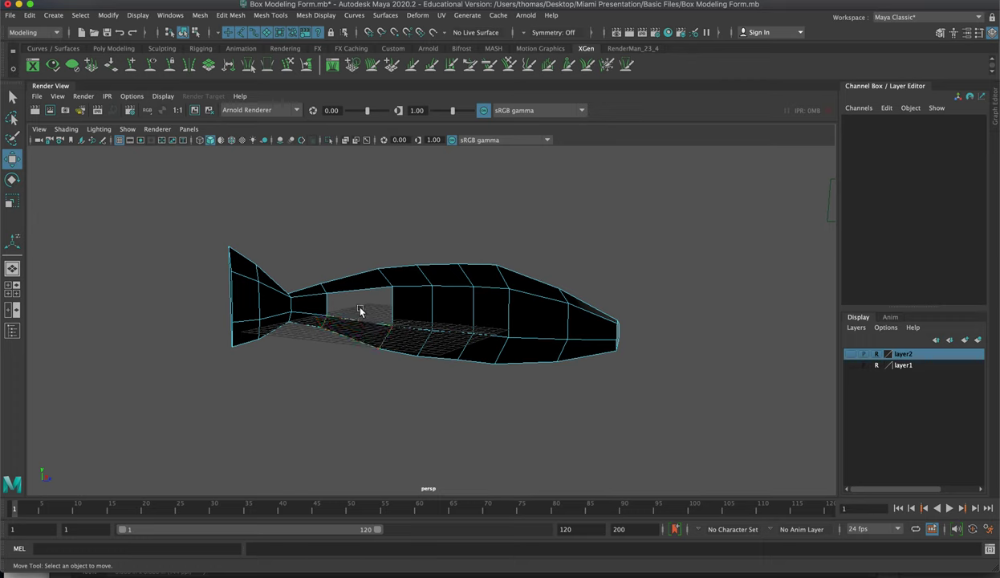
click(359, 310)
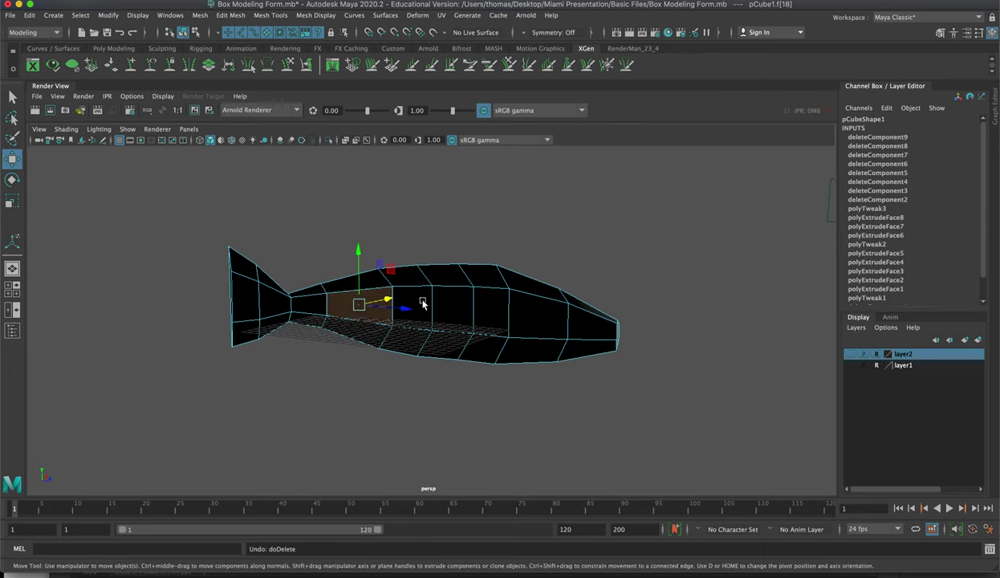
key(Delete)
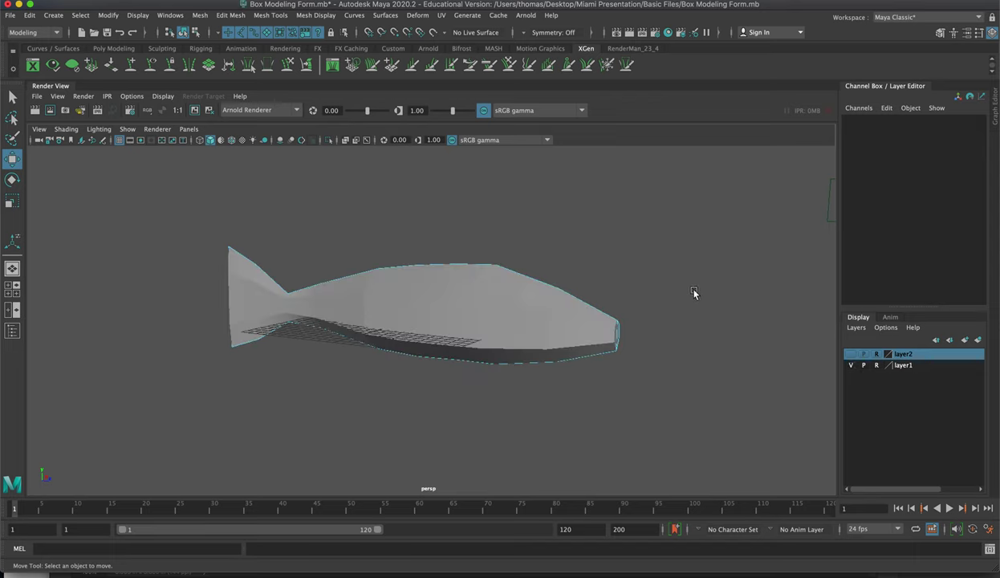
- Return the fish body to object mode and save the scene as an incremented version
alt+drag(680, 290, 543, 268)
right_drag(408, 288, 455, 273)
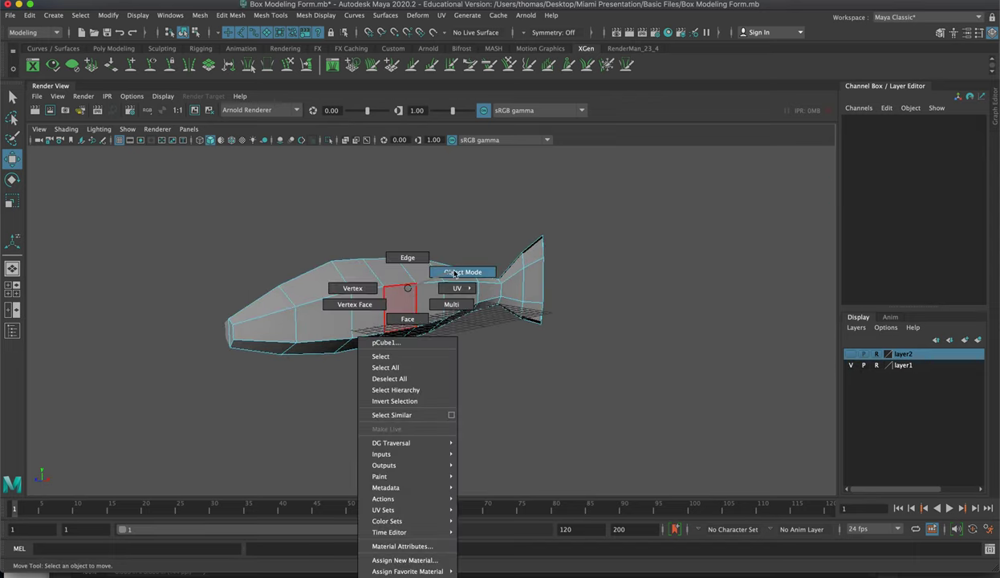
click(434, 289)
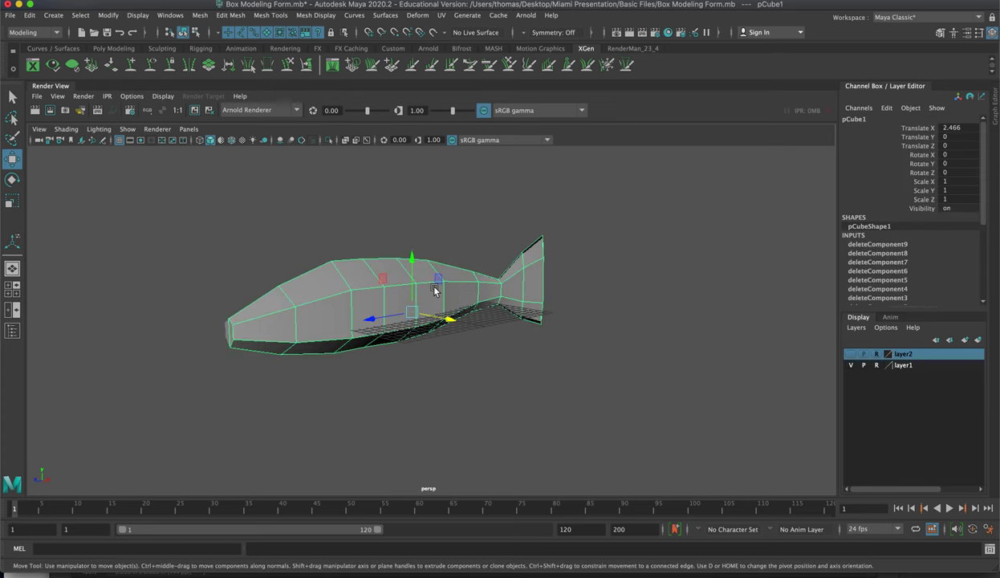
key(q)
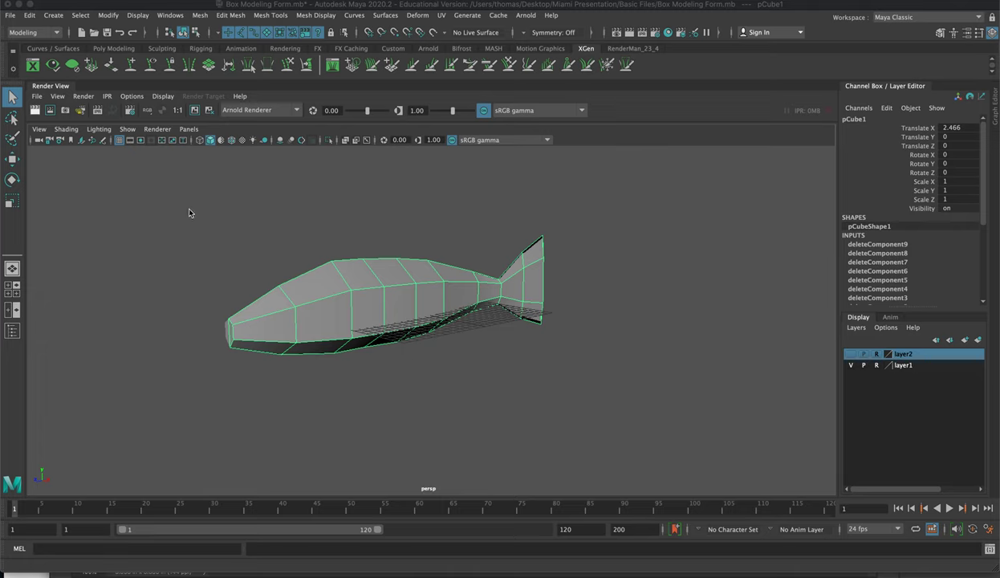
click(10, 15)
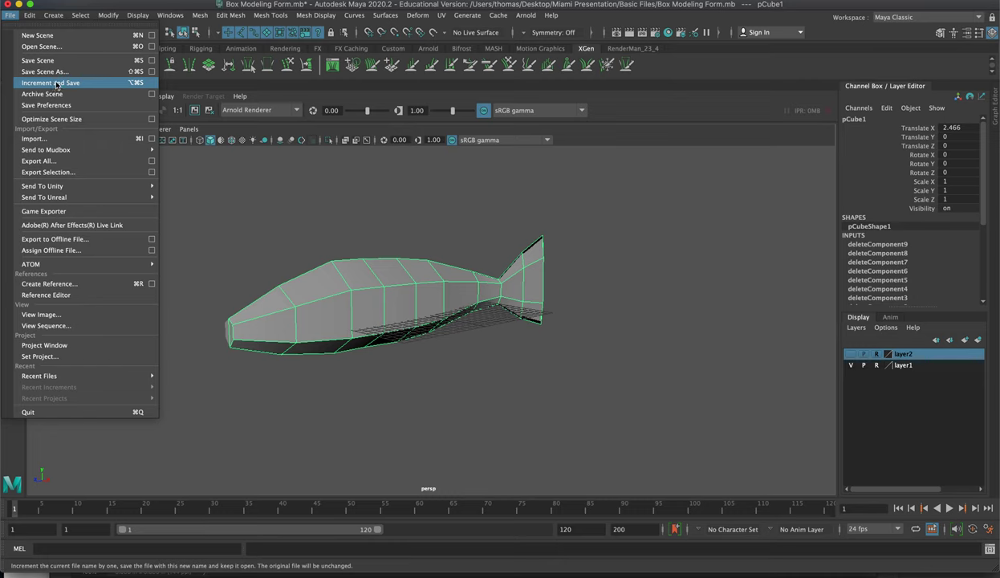
click(109, 85)
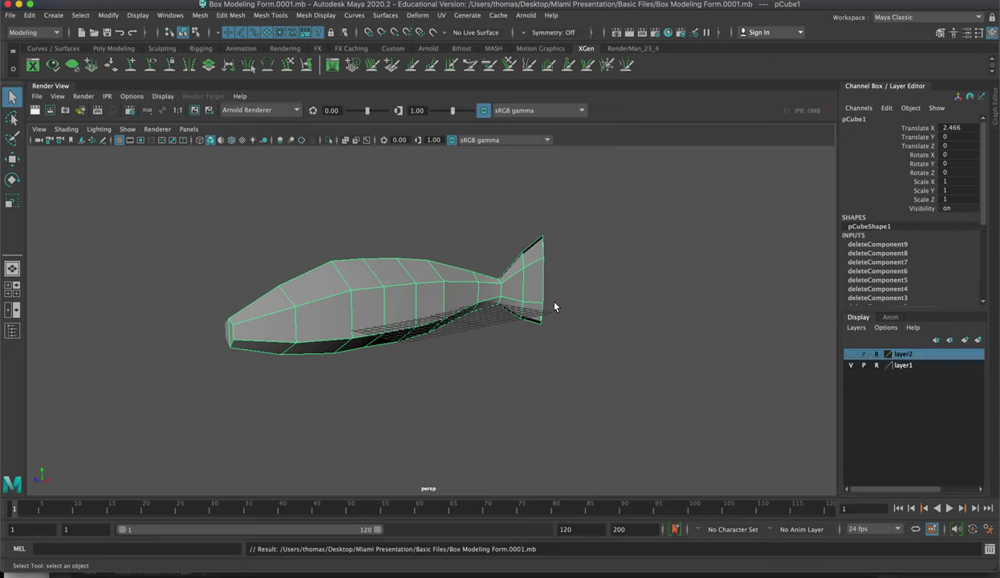
- Preview the fish body with mesh smoothing, inspect its form, and return it to the unsmoothed display
click(424, 217)
click(425, 291)
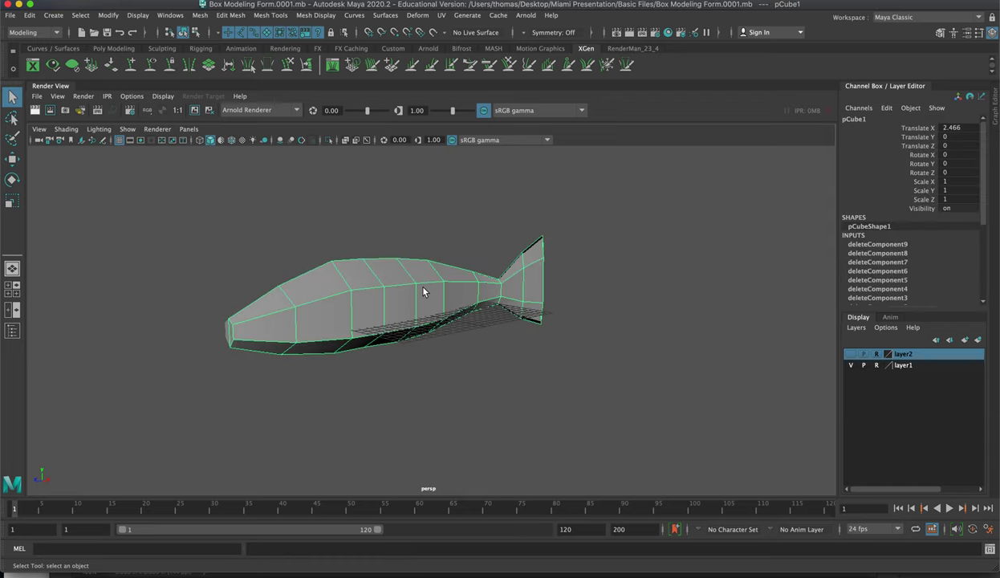
key(3)
click(444, 346)
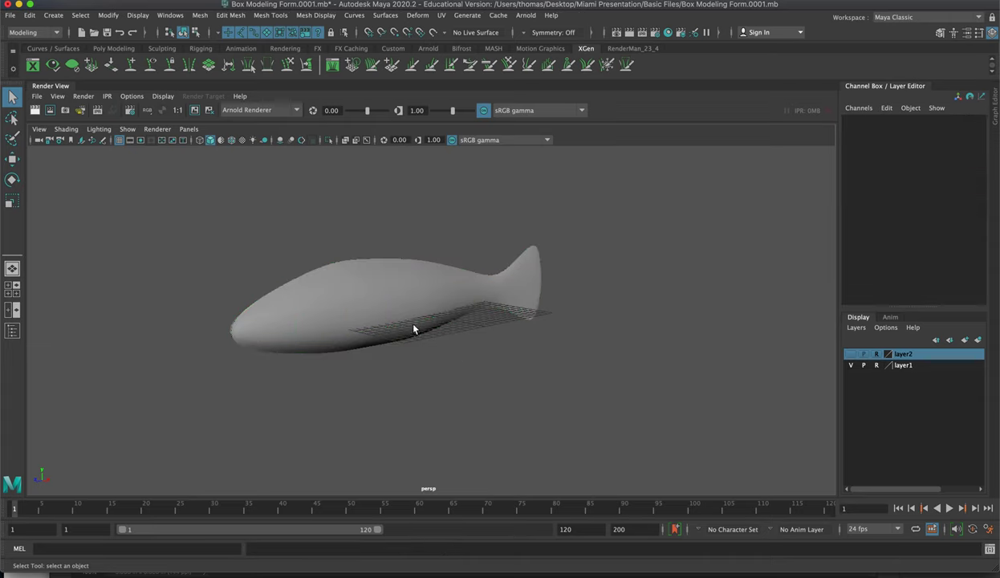
alt+drag(407, 350, 438, 359)
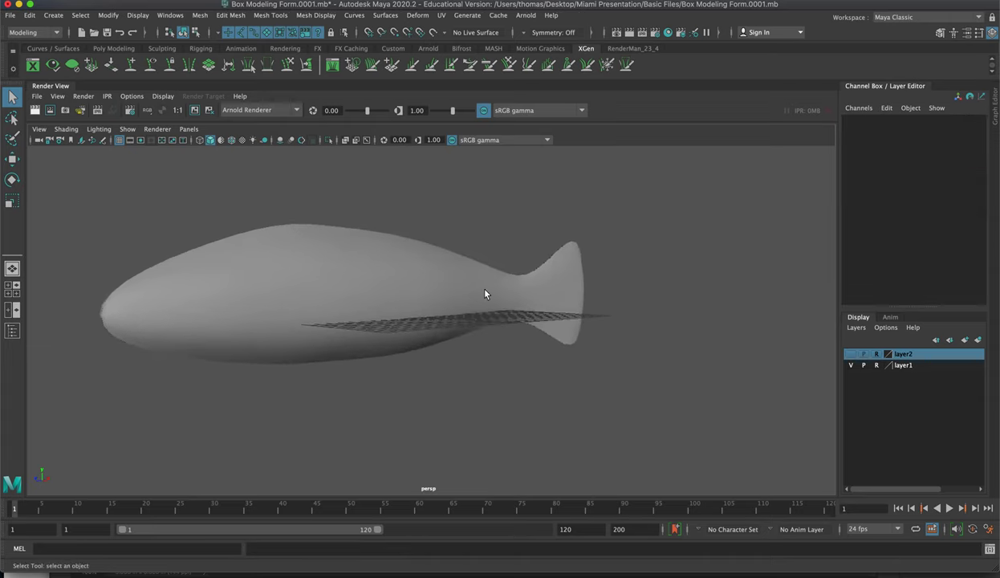
scroll(489, 301, up, 3)
click(442, 309)
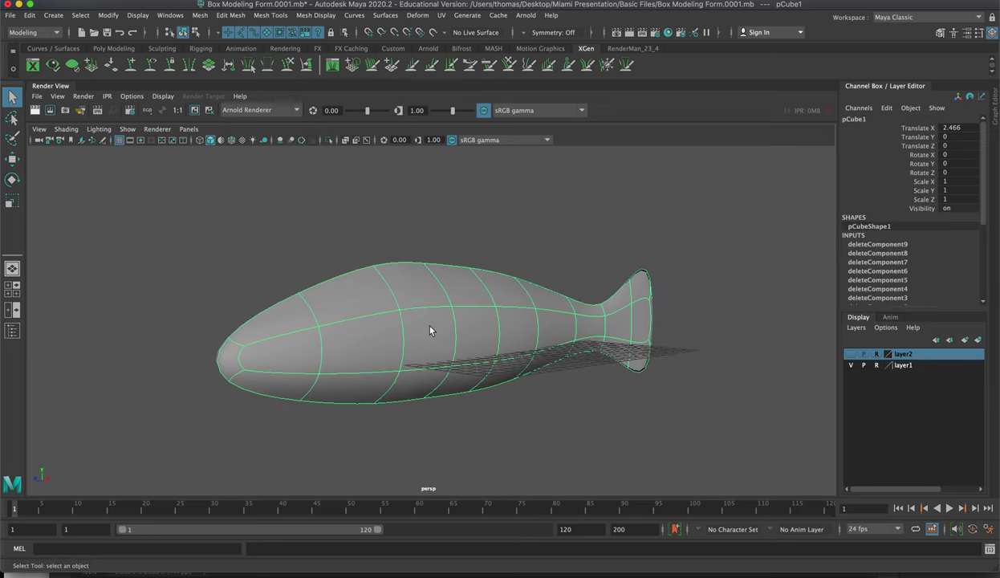
key(1)
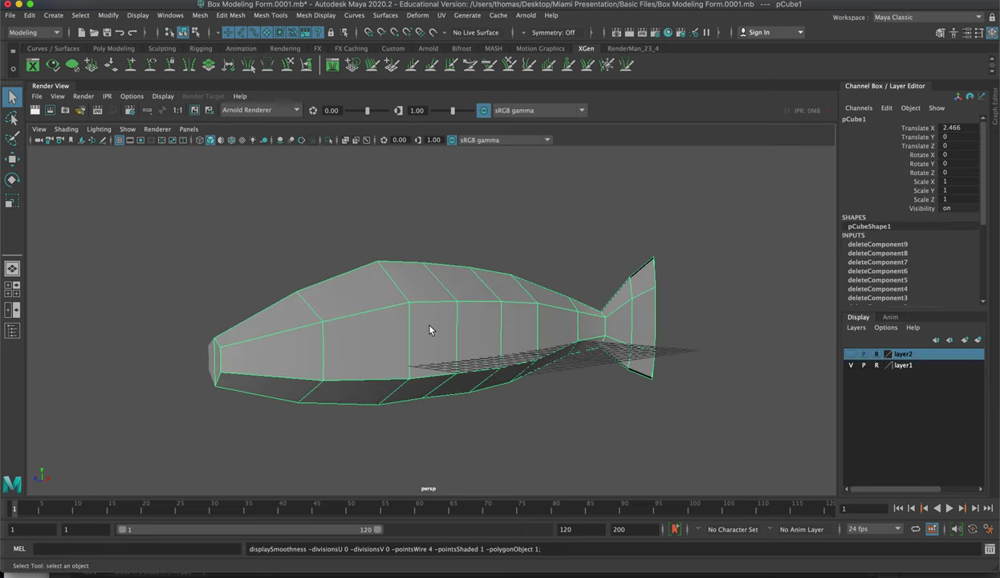
- Show the layer2 reference image again behind the selected fish body in a near side view
key(F2)
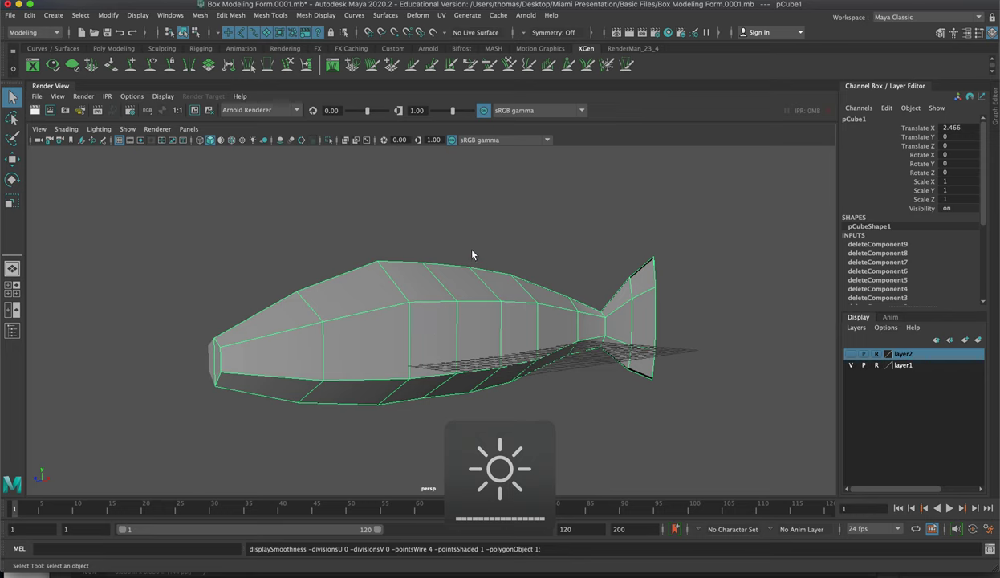
click(480, 229)
click(463, 325)
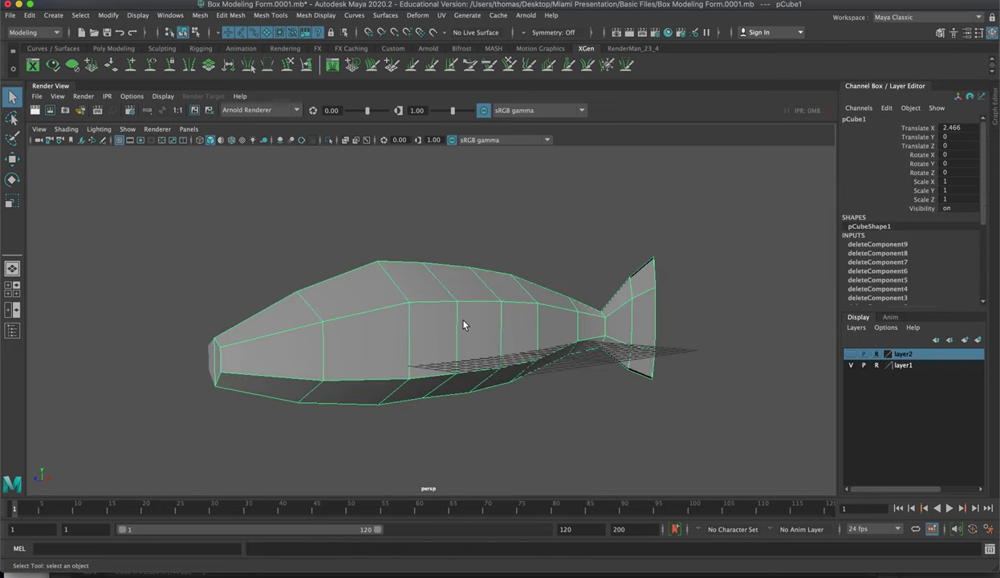
alt+drag(463, 325, 577, 293)
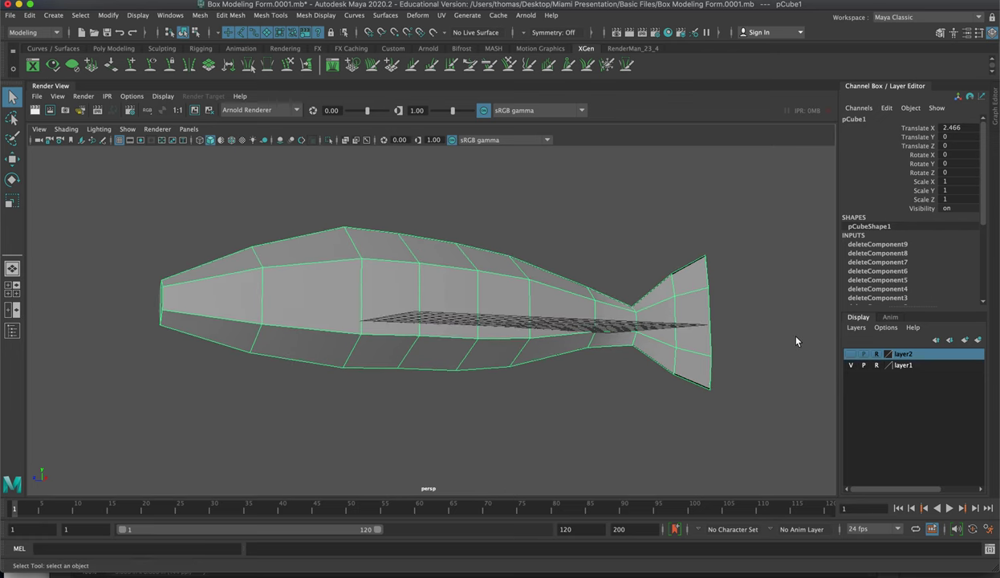
click(844, 354)
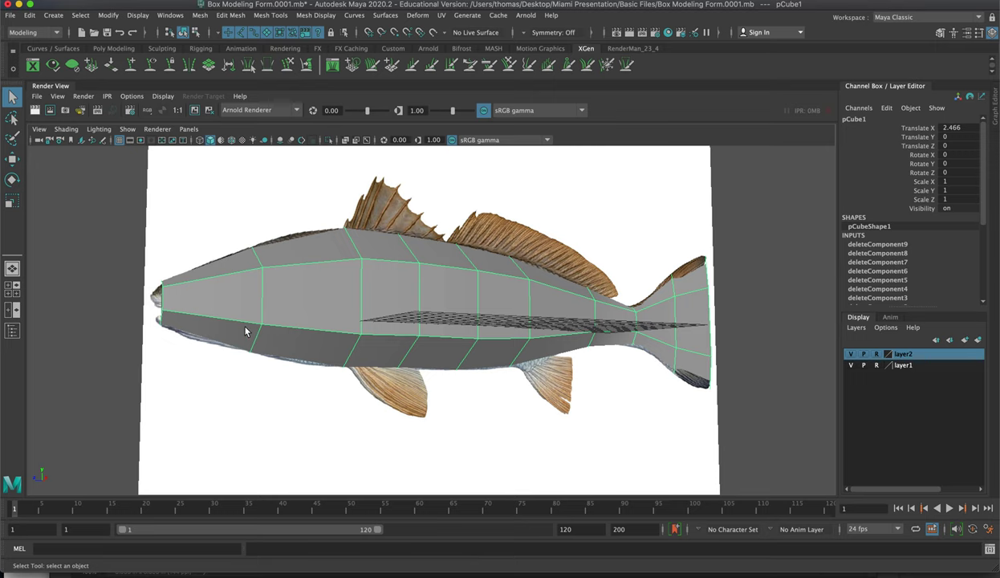
- Move the column of vertices at the fish's snout back to just behind the eye in the reference
alt+drag(273, 326, 231, 326)
alt+middle_drag(229, 303, 362, 312)
alt+right_drag(361, 313, 474, 324)
alt+middle_drag(465, 303, 517, 289)
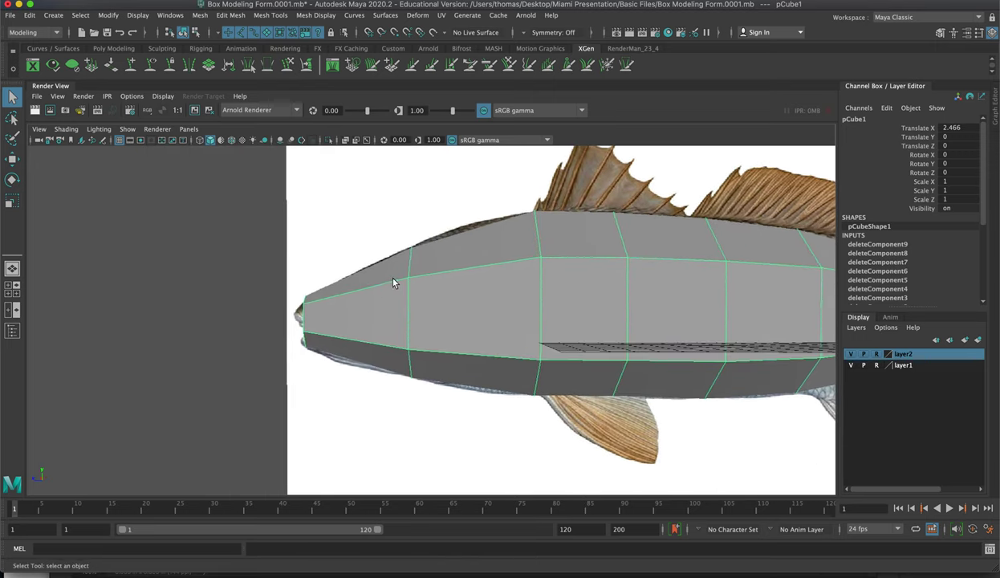
right_drag(394, 282, 267, 250)
drag(257, 250, 338, 345)
key(w)
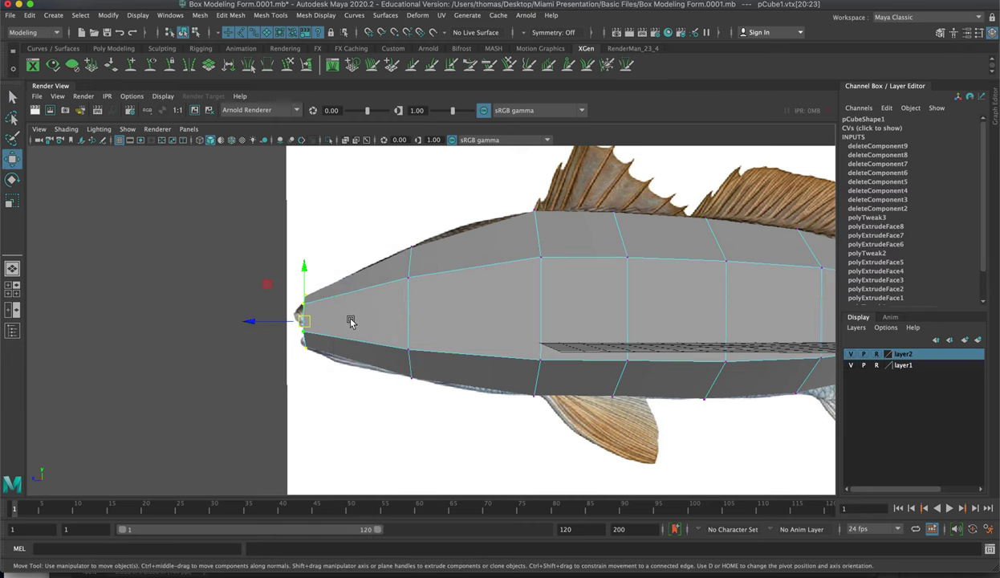
drag(263, 320, 342, 329)
- Raise the front column's top vertex to the head outline and set its upper side vertex level with the eye
drag(290, 229, 377, 286)
click(277, 285)
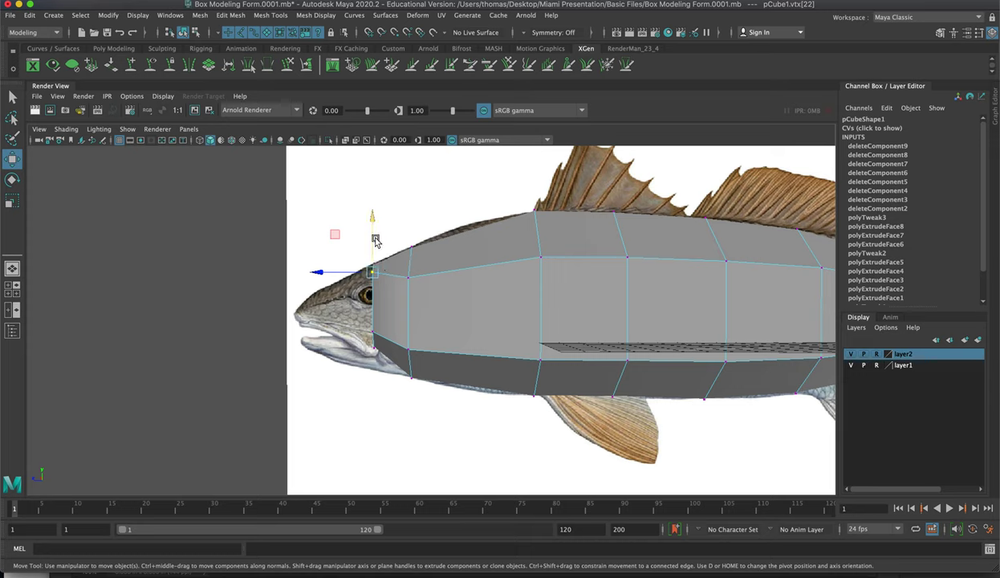
drag(372, 239, 370, 261)
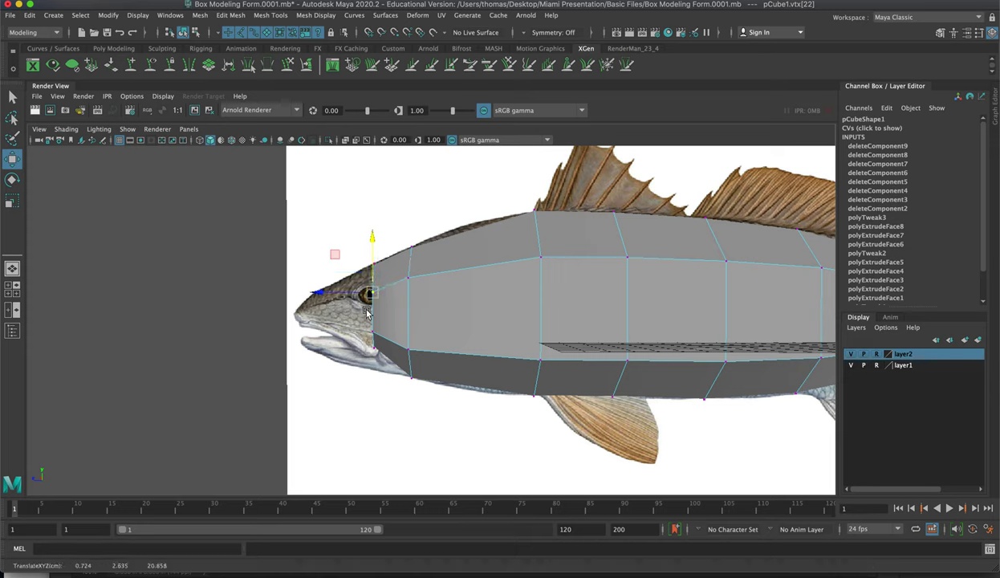
- Lower the front column's bottom vertex to the throat outline and its lower side vertex to the mouth corner's level
drag(357, 340, 380, 374)
click(374, 354)
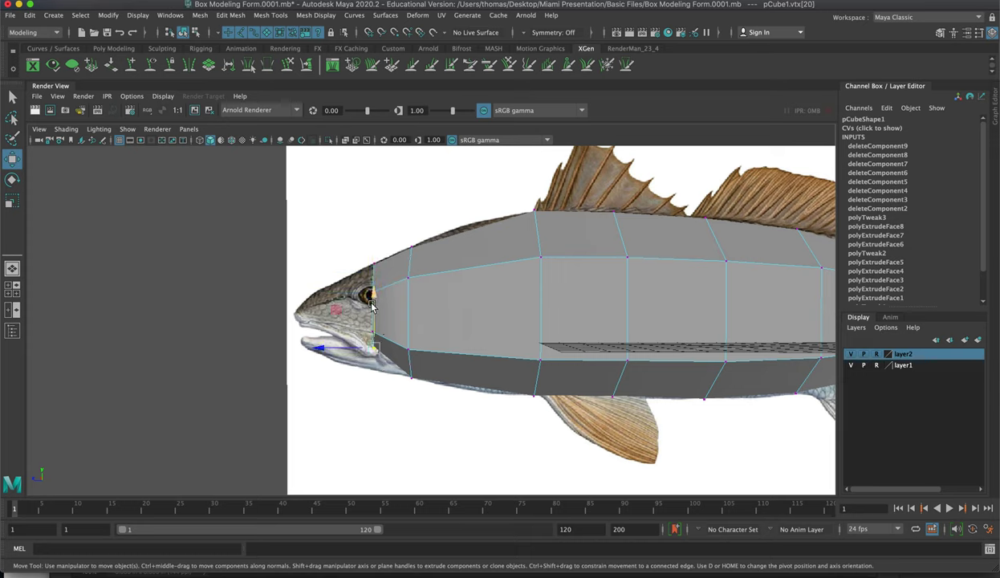
drag(366, 307, 365, 333)
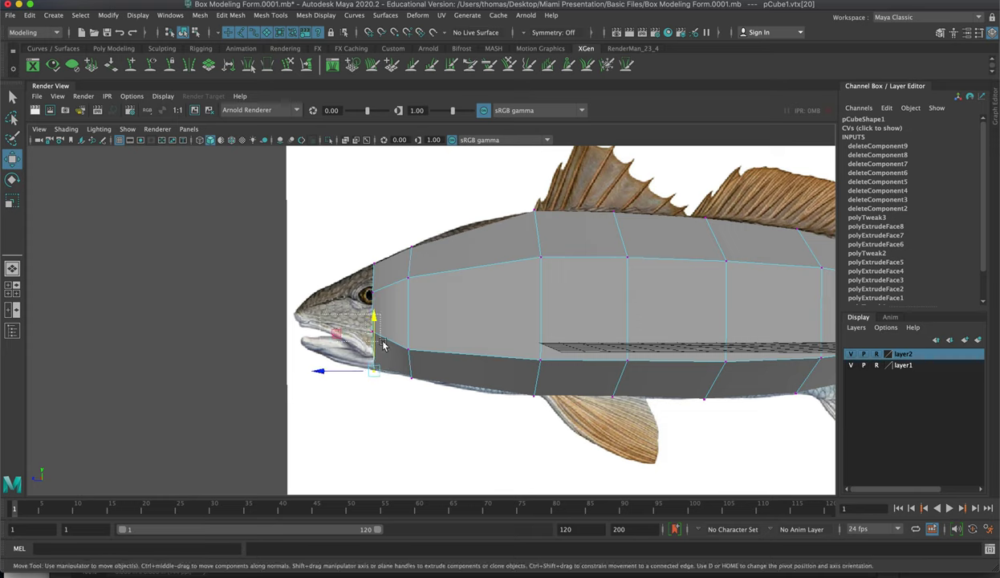
click(371, 330)
mouse_move(369, 295)
mouse_down()
mouse_move(362, 306)
mouse_move(358, 298)
mouse_up()
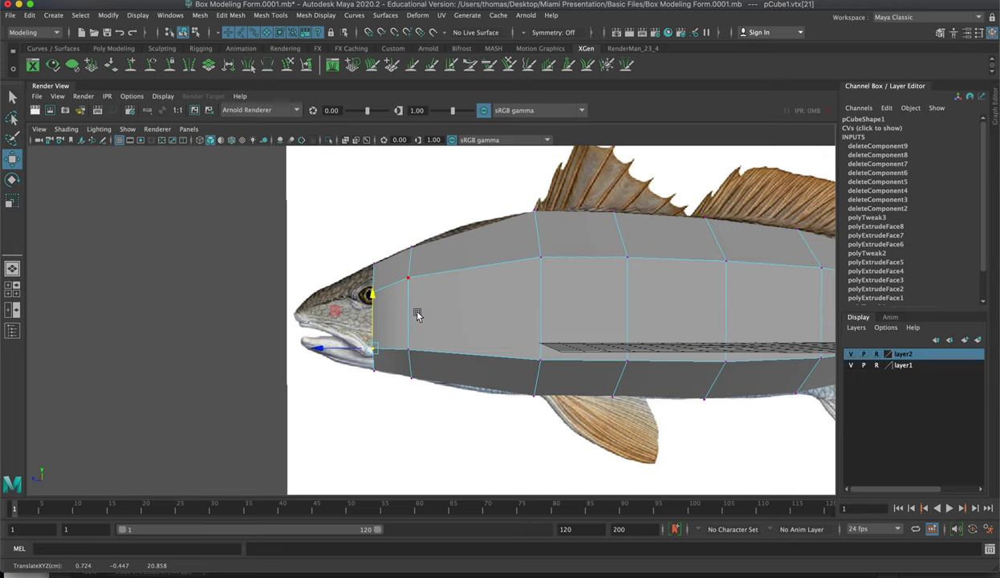
- Adjust the sideways position of the front column's two side vertices together to shape the head's width
key(space)
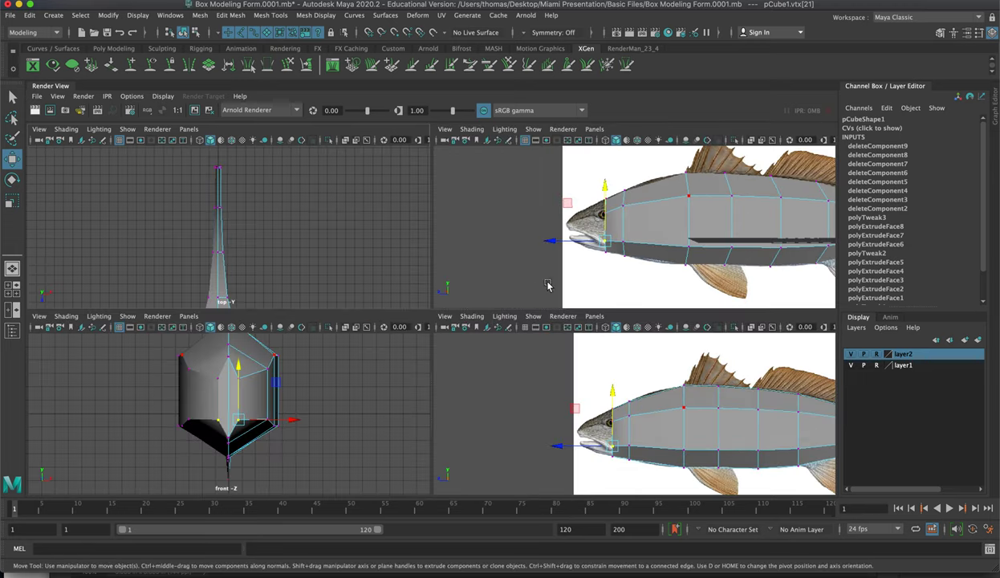
key(space)
alt+drag(431, 299, 399, 325)
click(393, 275)
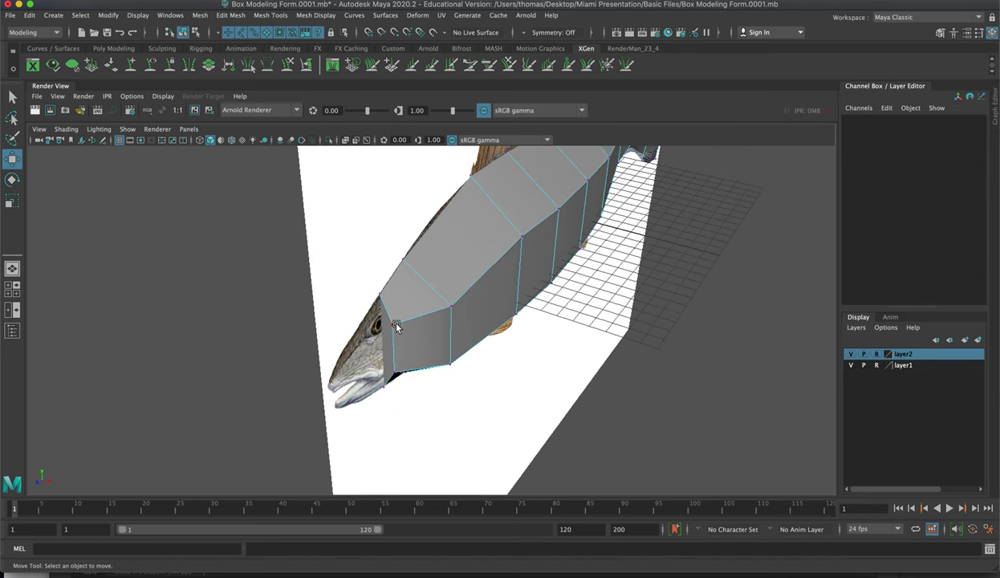
click(392, 325)
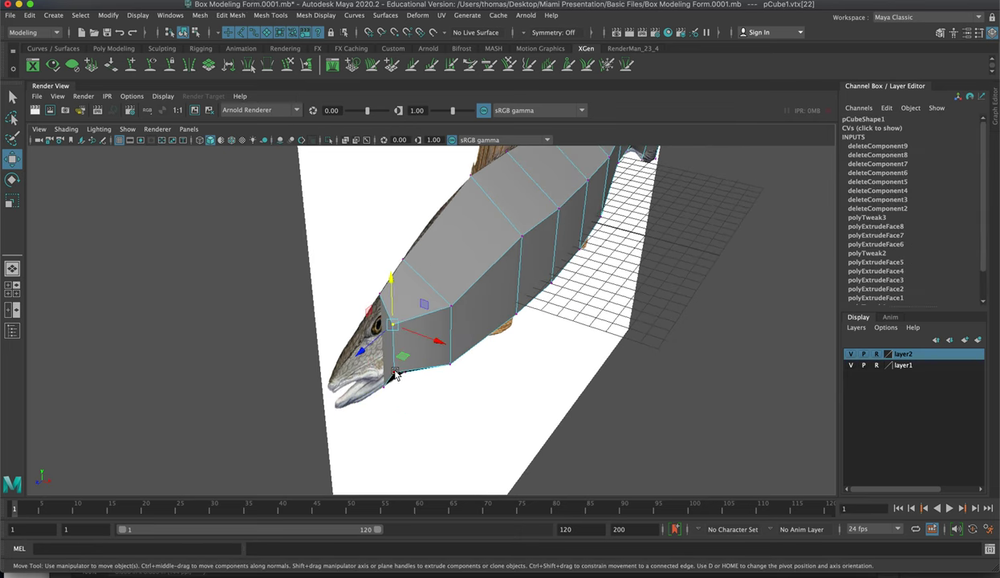
shift+click(394, 372)
drag(433, 343, 426, 365)
alt+drag(525, 326, 452, 296)
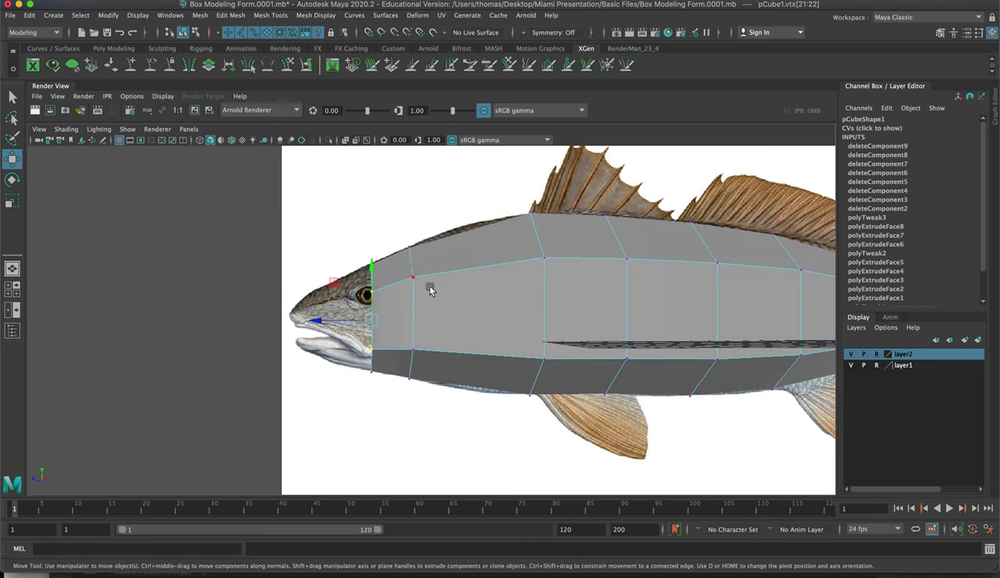
- Insert a lengthwise edge loop along the fish's side, between the eye level and the mouth corner's level
right_drag(429, 289, 479, 270)
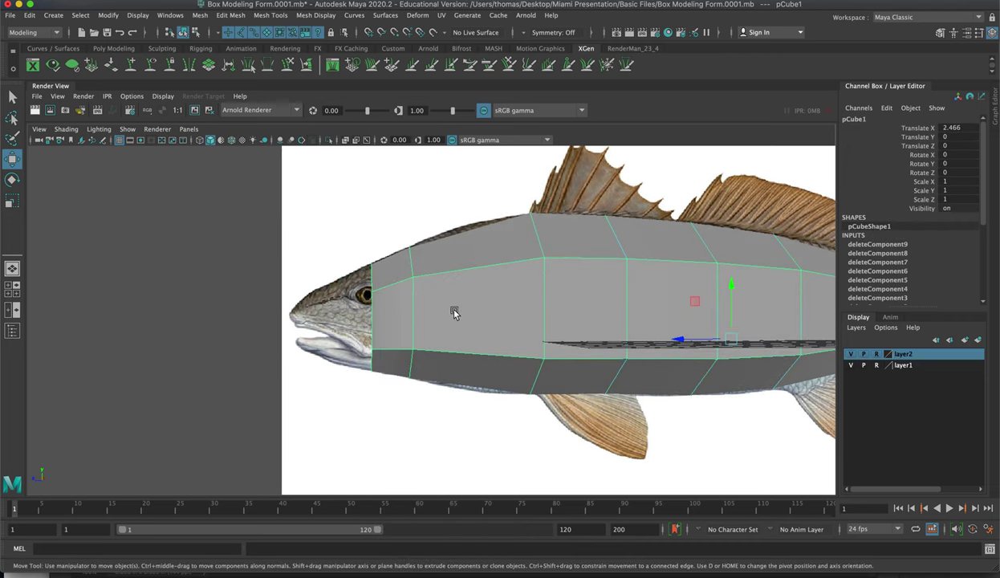
shift+right_drag(454, 312, 375, 330)
drag(372, 330, 373, 326)
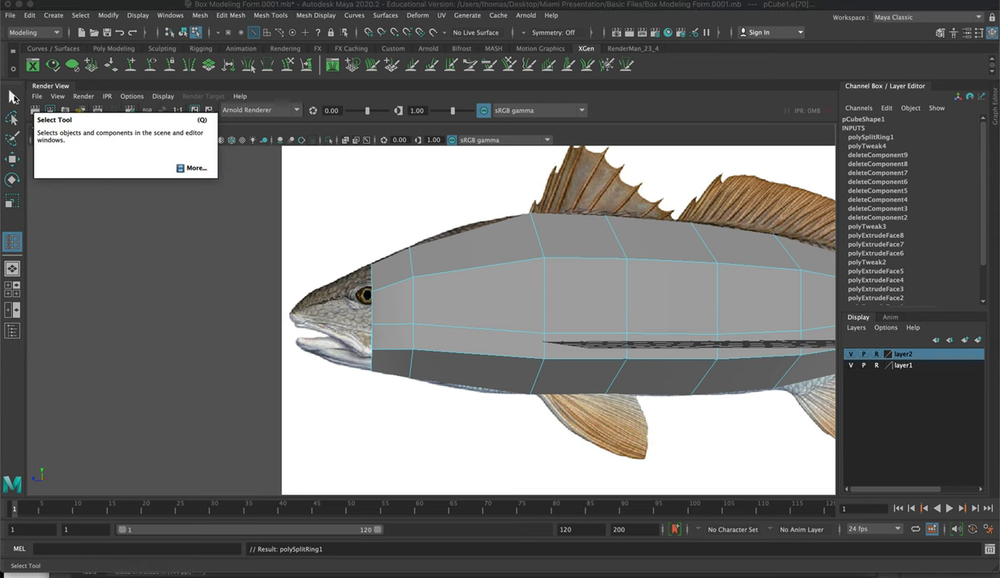
click(13, 97)
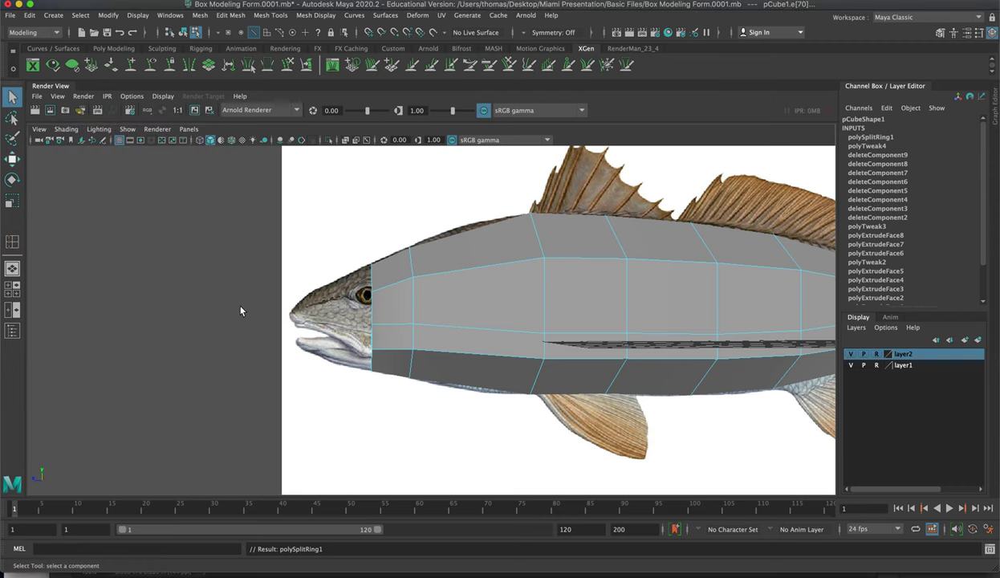
- Raise the new edge loop's centre-line vertex at the head's front end until it is nearly level with its side vertex
alt+drag(239, 310, 301, 305)
right_drag(376, 304, 376, 357)
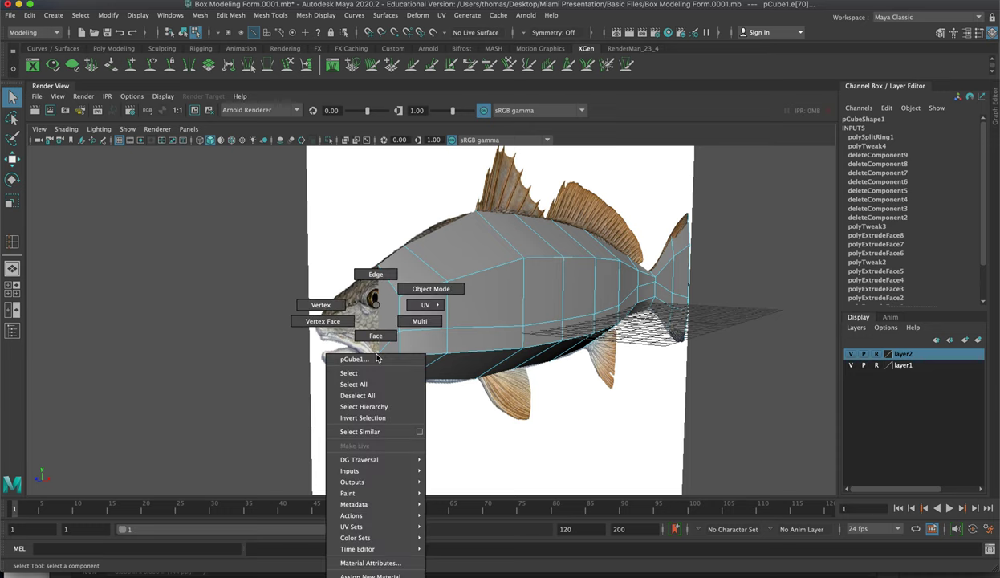
click(320, 305)
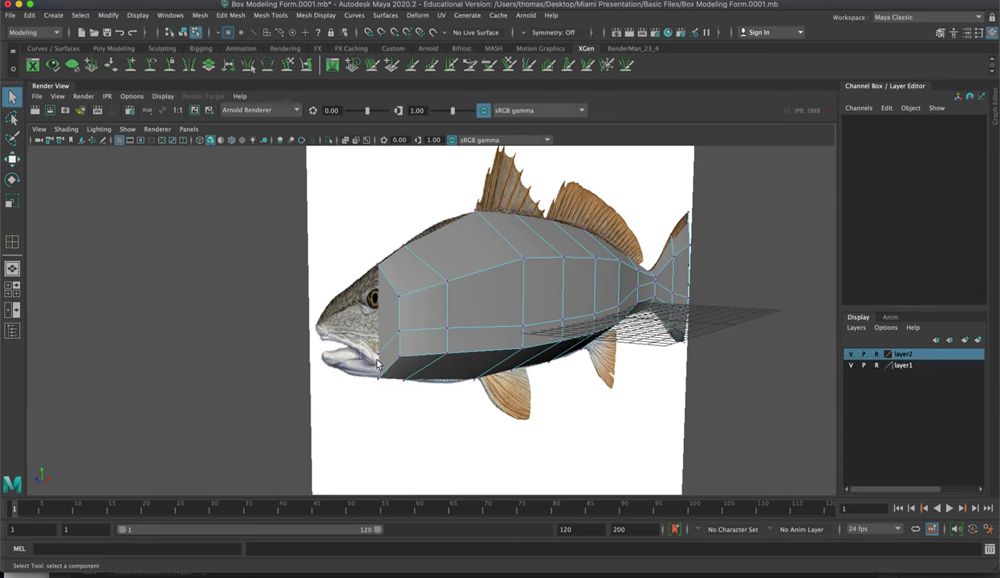
click(377, 356)
key(w)
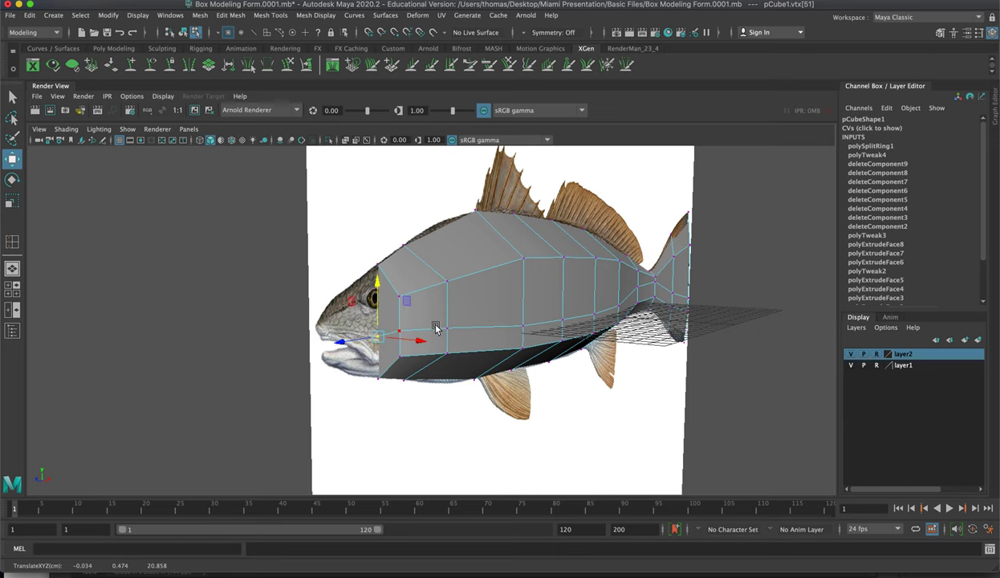
scroll(385, 330, up, 5)
alt+middle_drag(402, 335, 467, 361)
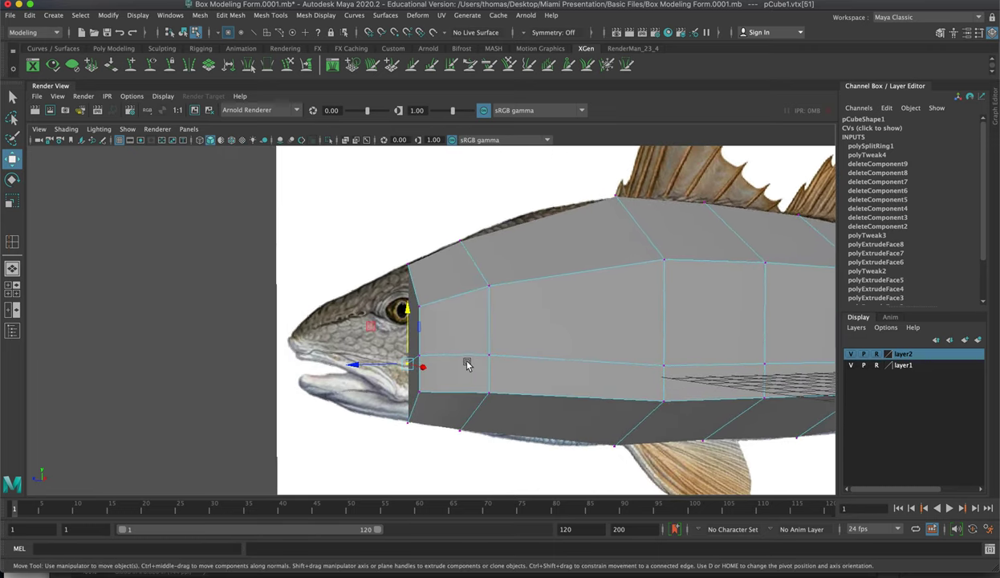
alt+drag(420, 361, 467, 359)
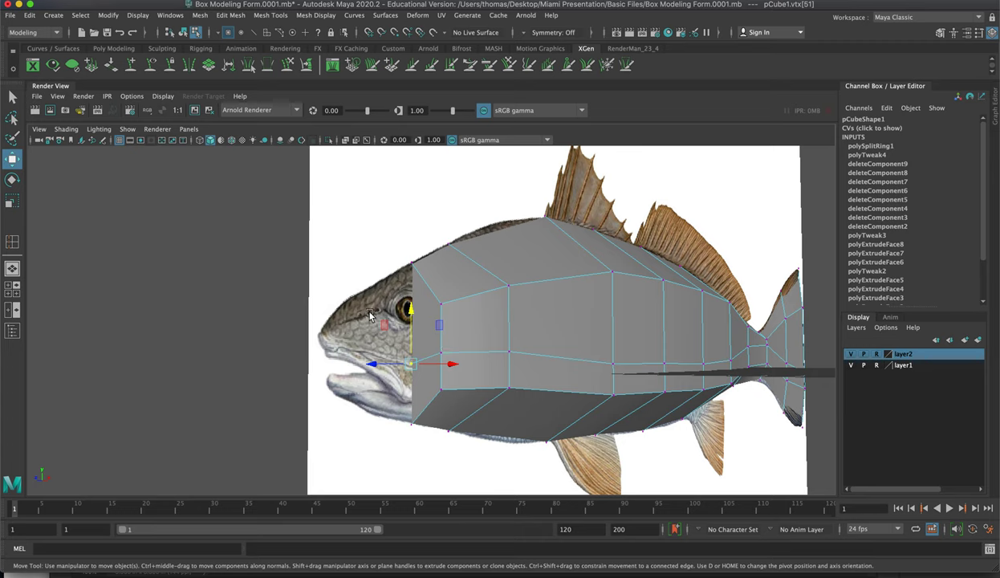
key(F2)
key(F2)
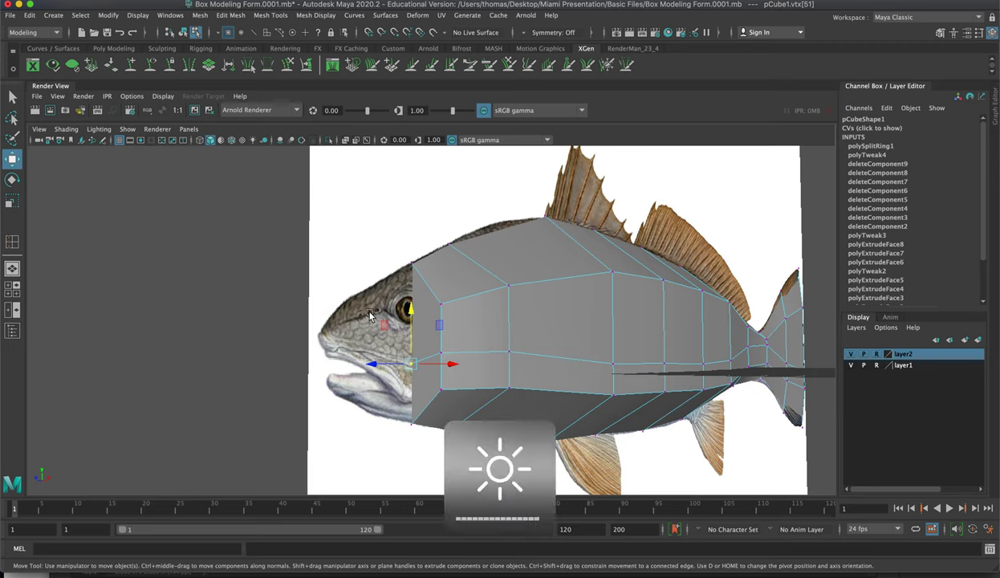
- Extrude the upper front faces of the head forward in three successive segments to the snout tip for the upper jaw
right_drag(405, 308, 440, 363)
click(429, 331)
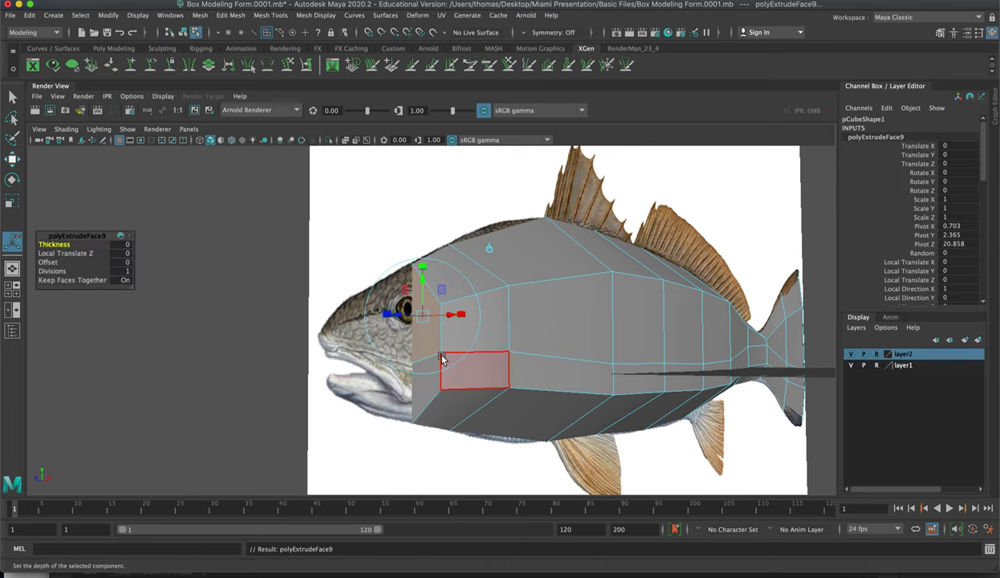
key(w)
scroll(466, 349, up, 3)
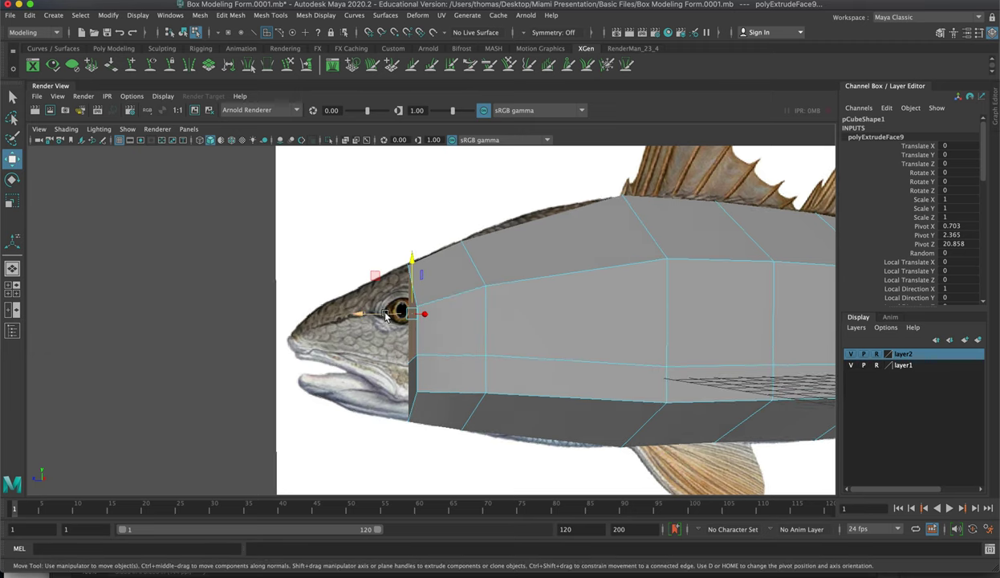
drag(385, 315, 338, 317)
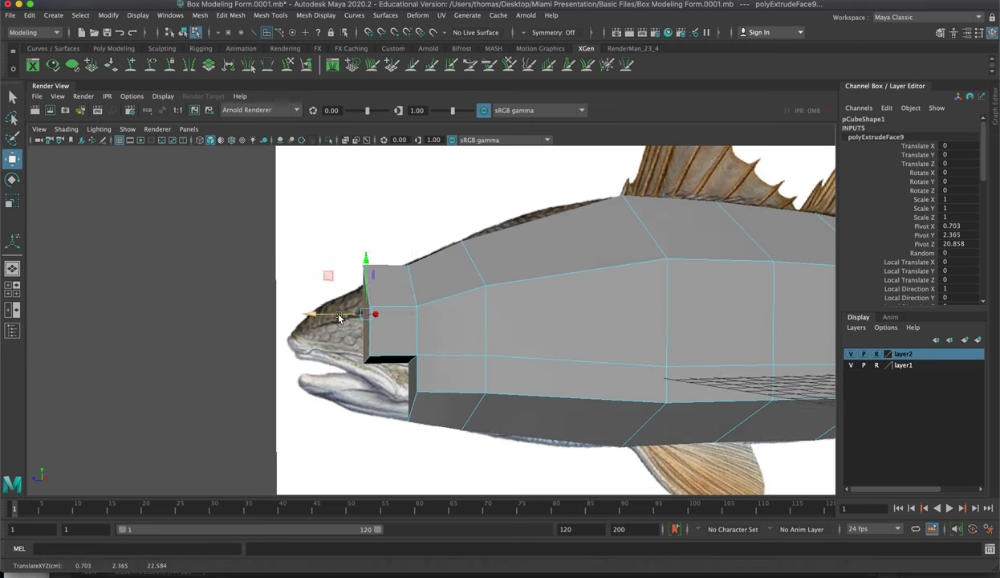
key(ctrl+e)
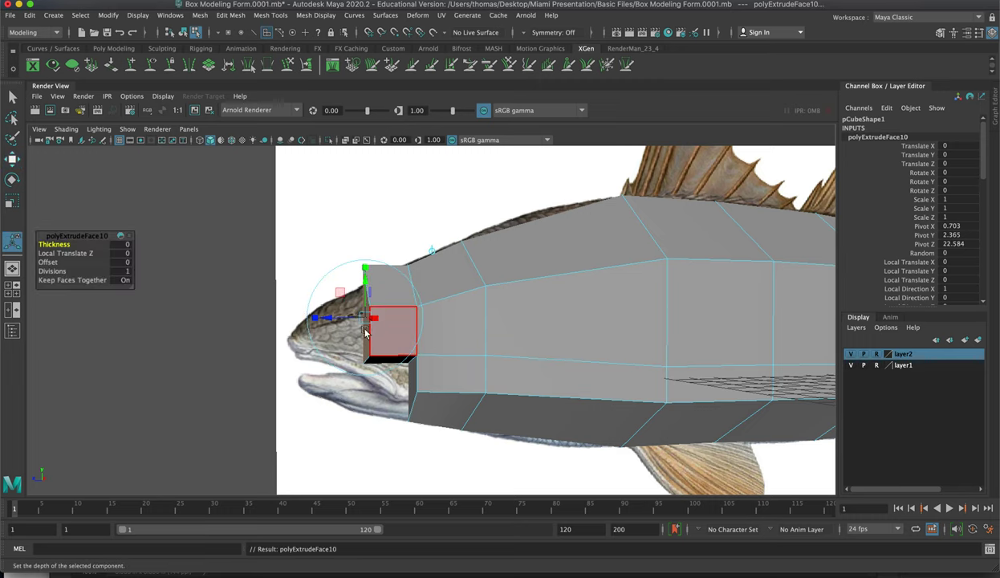
drag(328, 317, 262, 319)
key(ctrl+e)
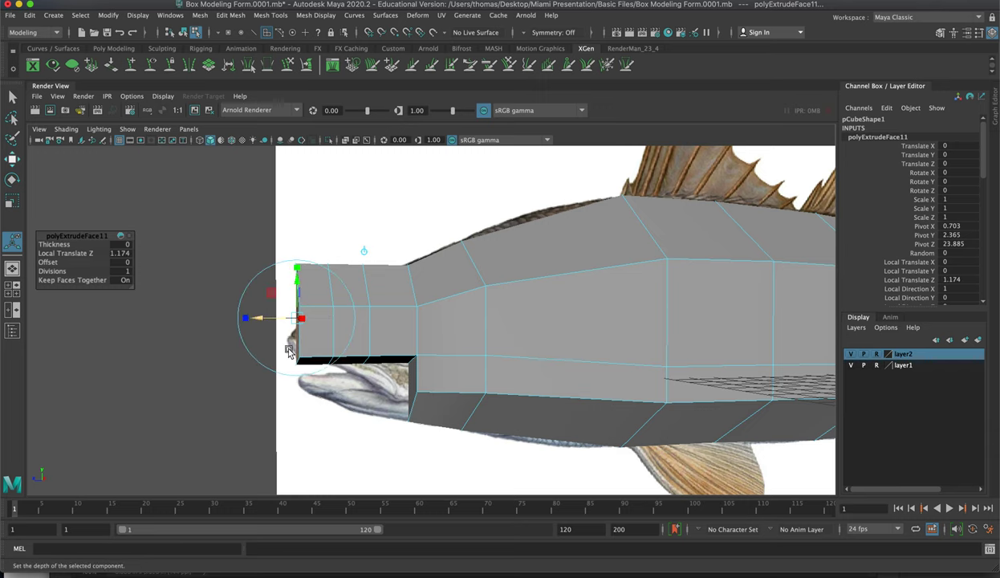
- Extrude the lower front face forward with a local Z translation of about 1.336 to start the lower jaw
alt+drag(385, 386, 420, 392)
click(419, 390)
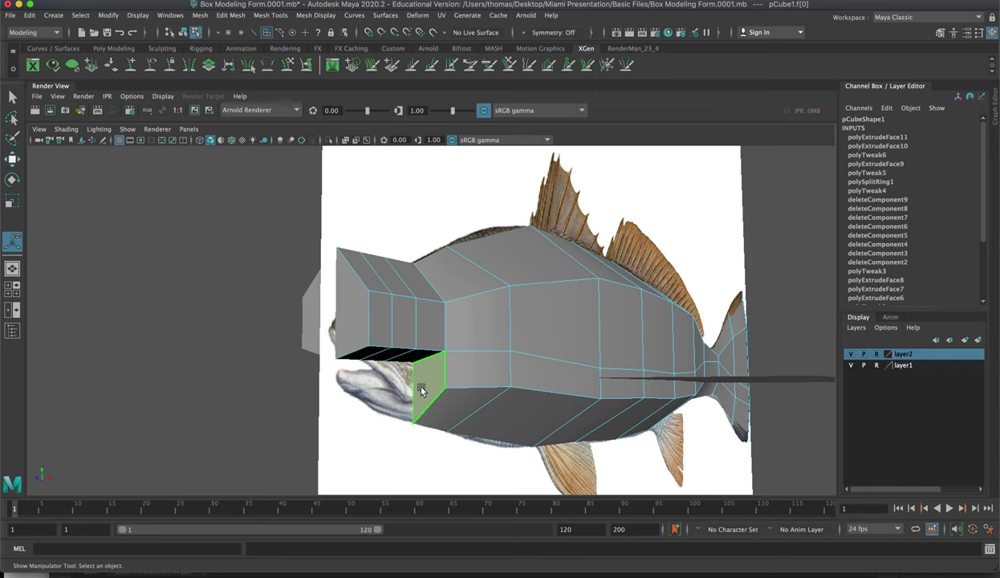
shift+right_drag(422, 389, 429, 369)
scroll(411, 385, up, 5)
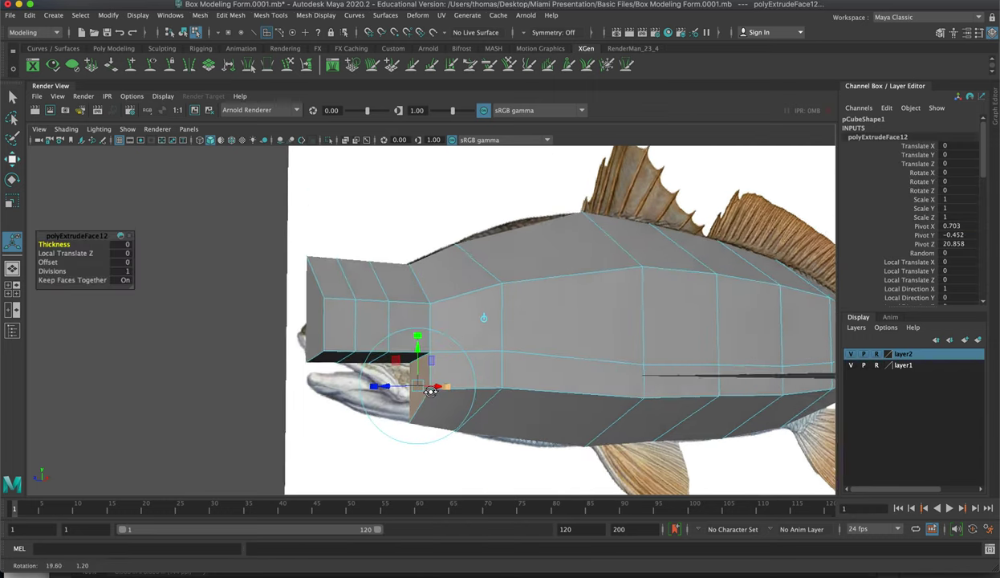
drag(386, 390, 349, 391)
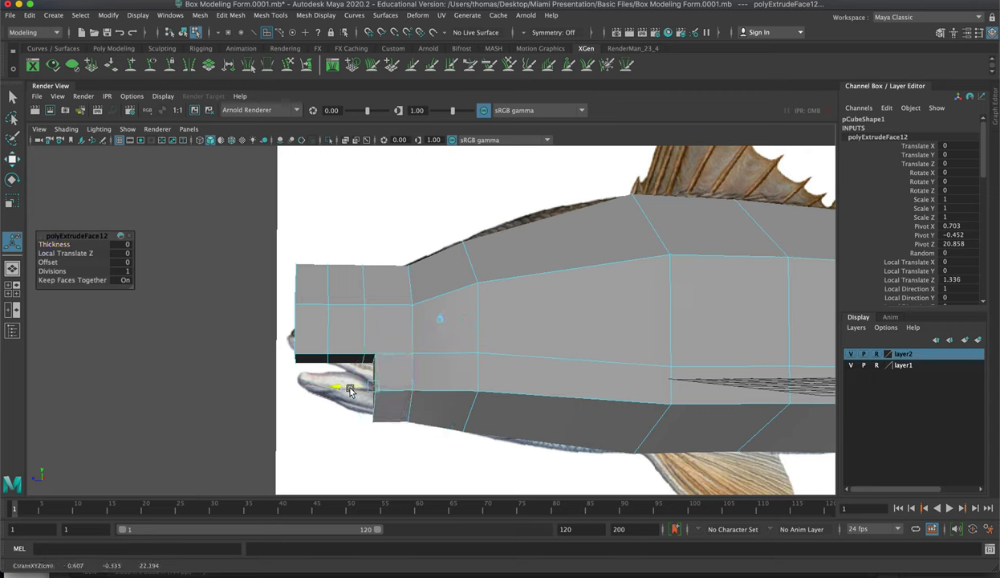
- Lower the upper front vertices of the lower-jaw segment to open the mouth gap, and raise its bottom vertex to the jaw outline
right_drag(437, 305, 384, 308)
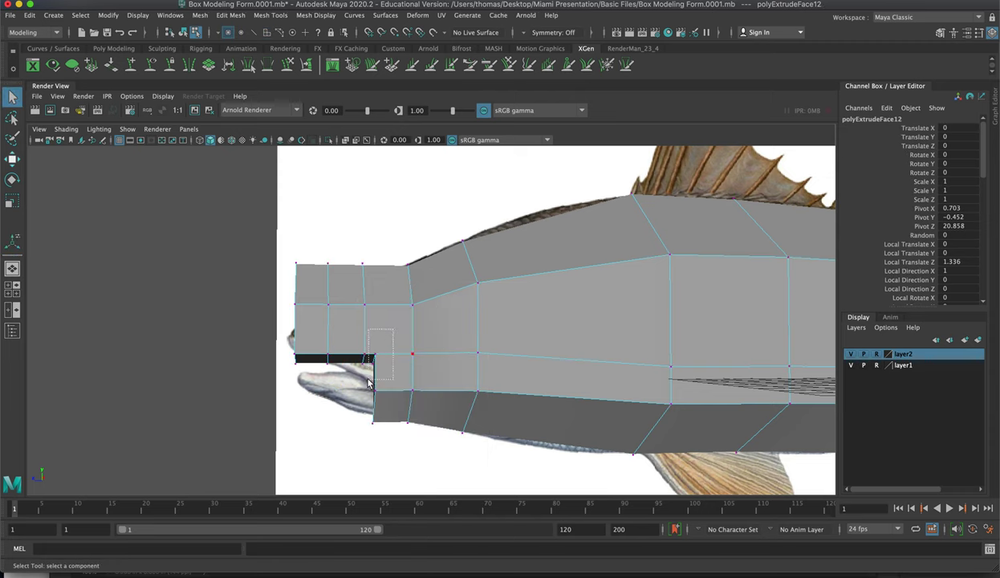
click(374, 356)
key(w)
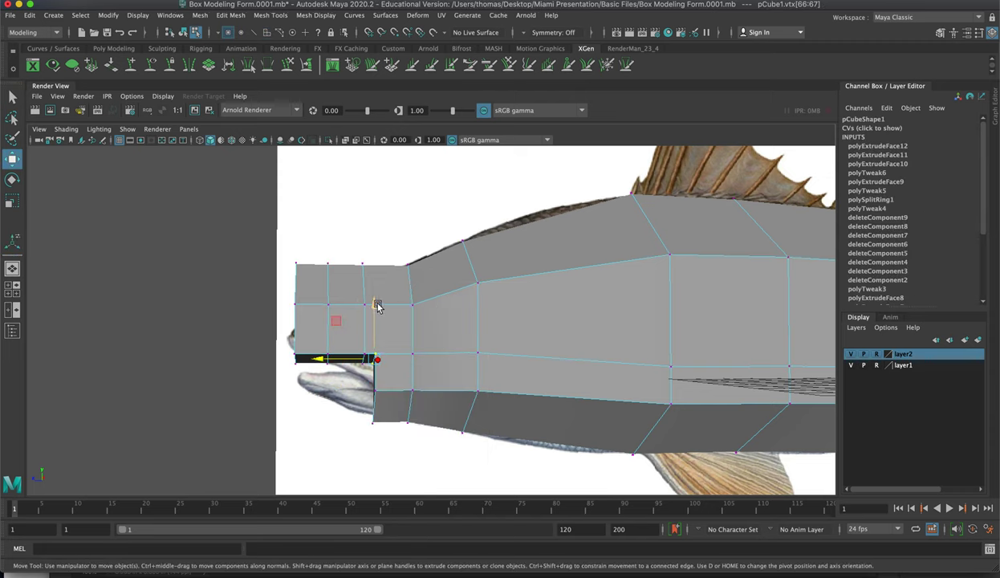
drag(380, 305, 373, 319)
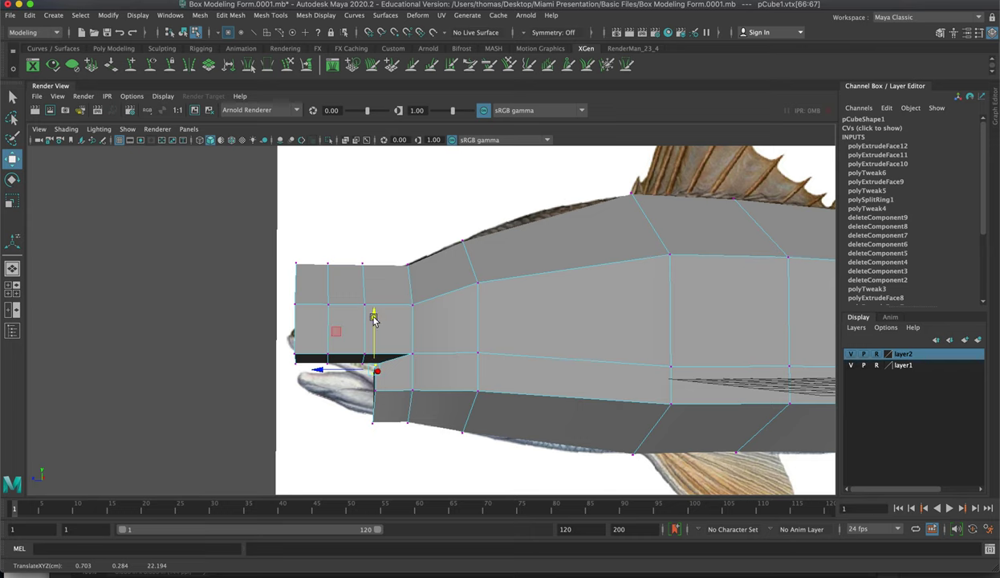
click(373, 418)
- Extrude the lower jaw's front face forward in three more segments to the tip of the jaw
alt+drag(371, 389, 401, 400)
right_drag(401, 305, 401, 337)
click(409, 387)
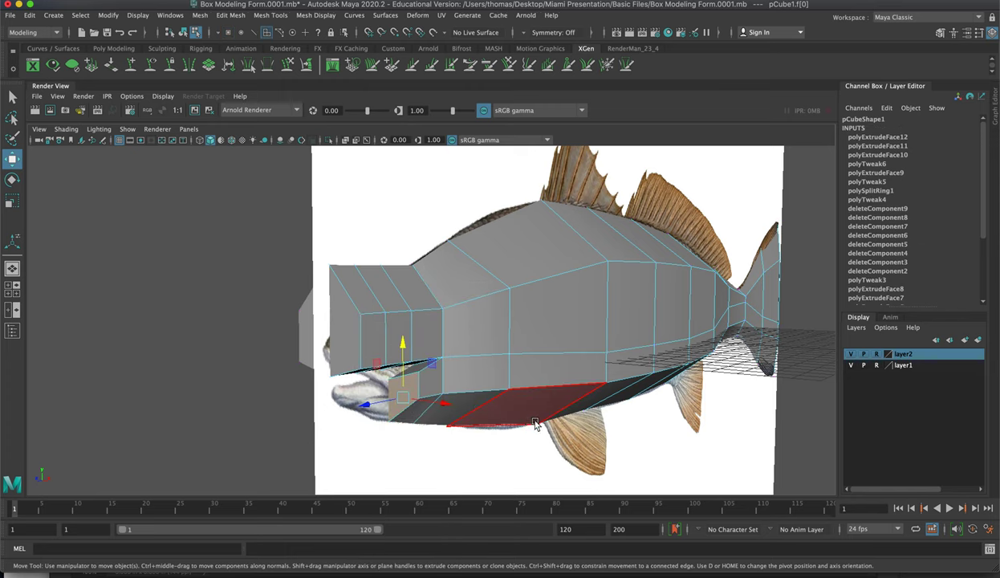
scroll(446, 409, up, 3)
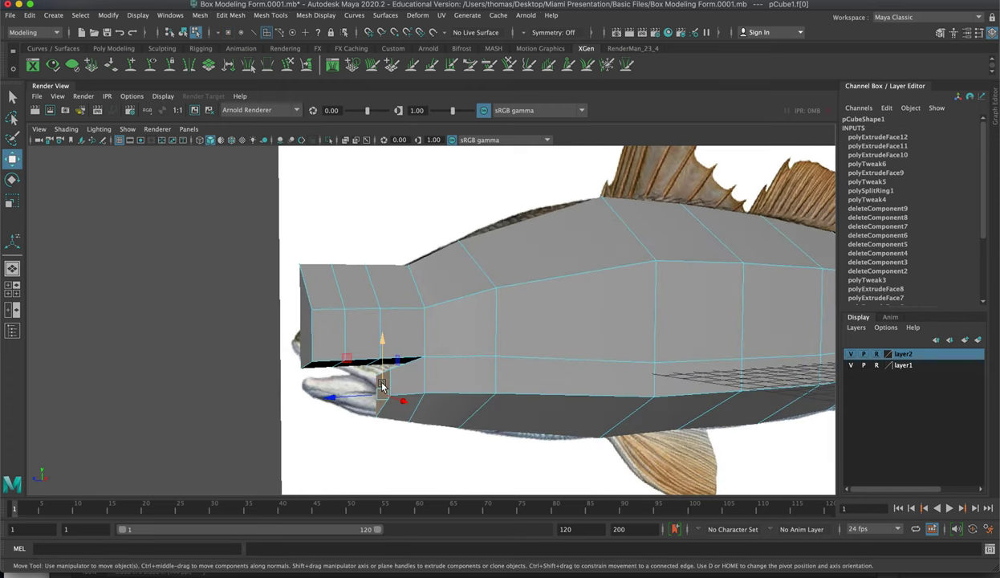
shift+right_drag(380, 335, 383, 377)
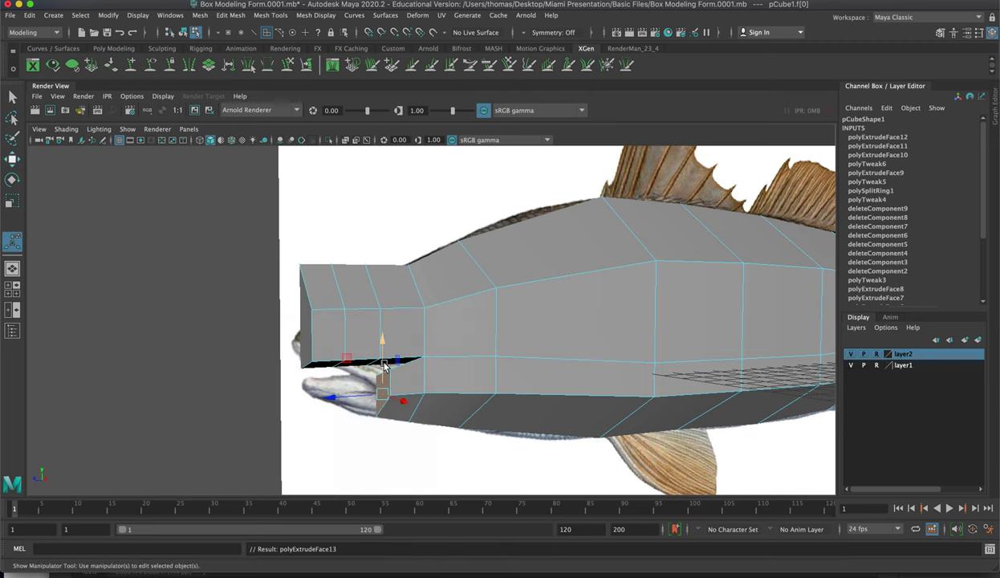
drag(383, 377, 337, 391)
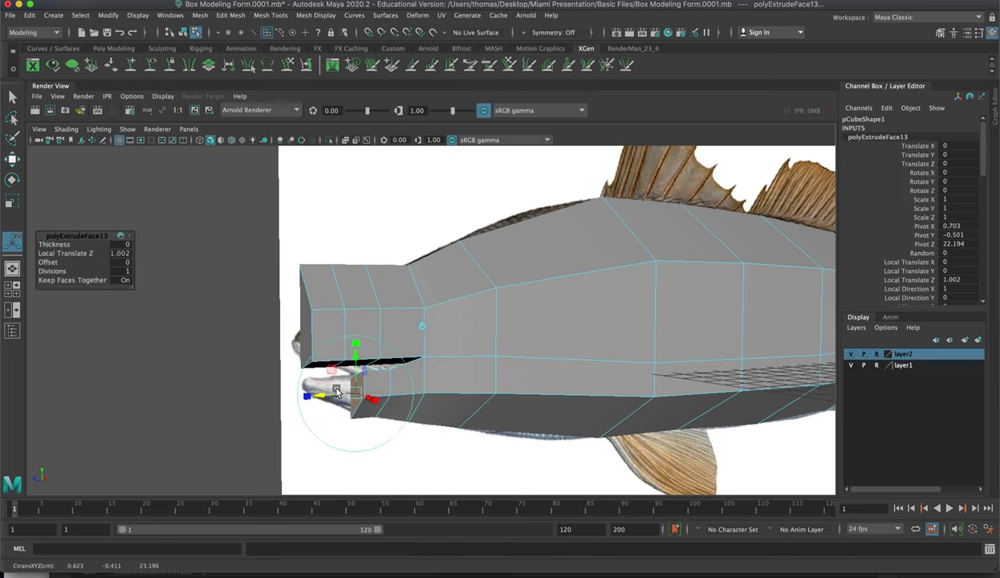
key(ctrl+e)
drag(332, 399, 278, 397)
key(ctrl+e)
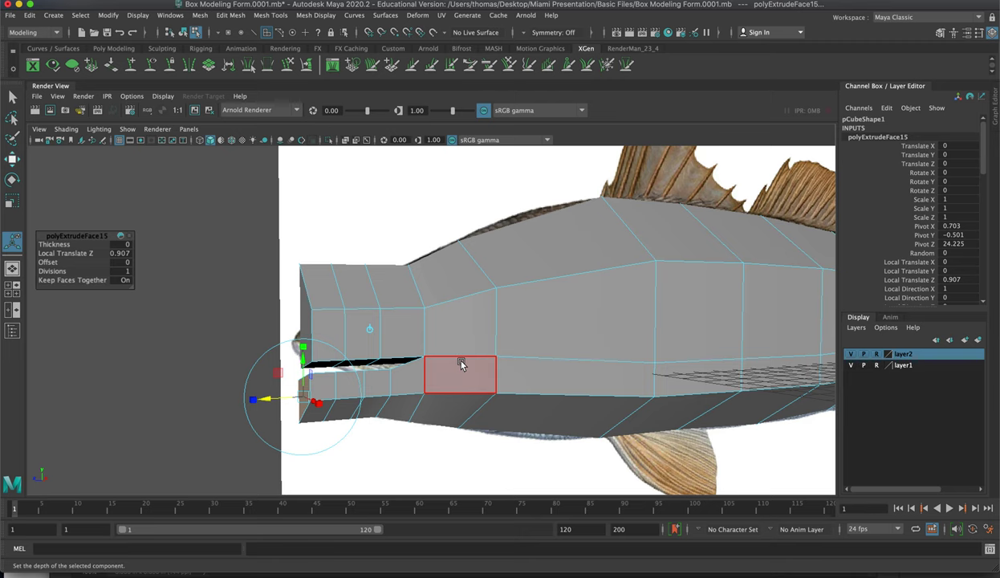
- Switch to the side view and turn on X-Ray shading so the head reference shows through the mesh
key(space)
key(space)
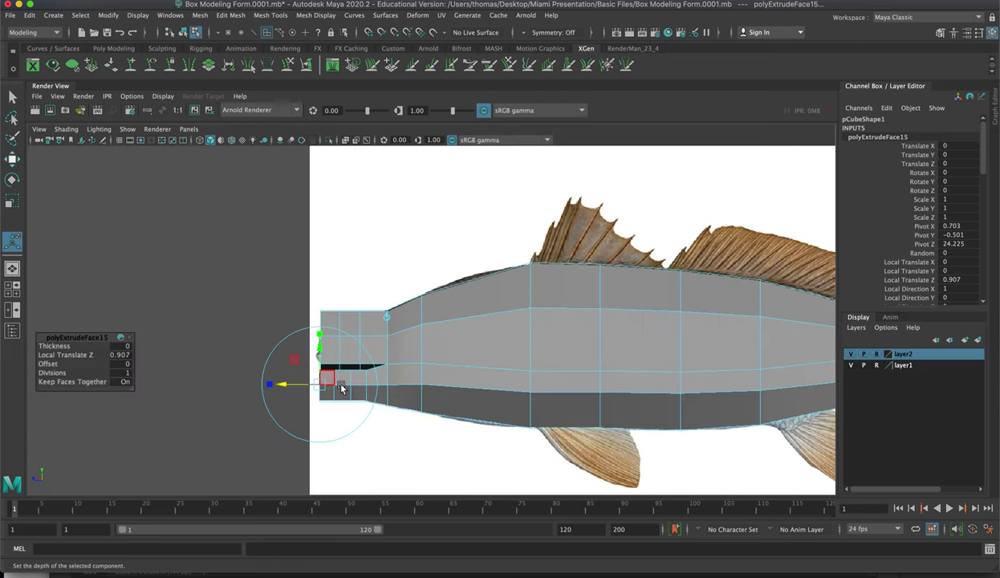
scroll(345, 383, up, 5)
alt+middle_drag(361, 390, 449, 286)
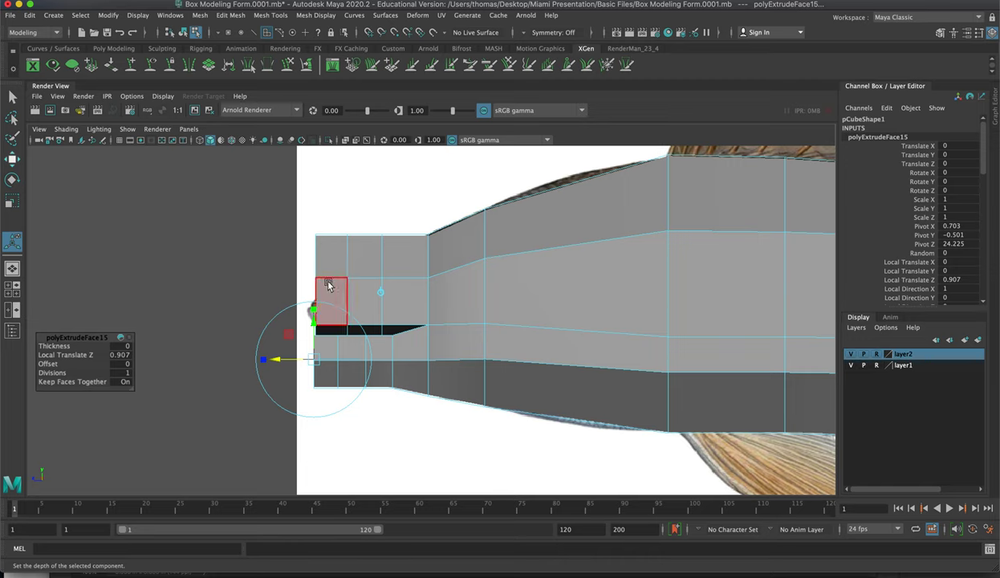
click(127, 129)
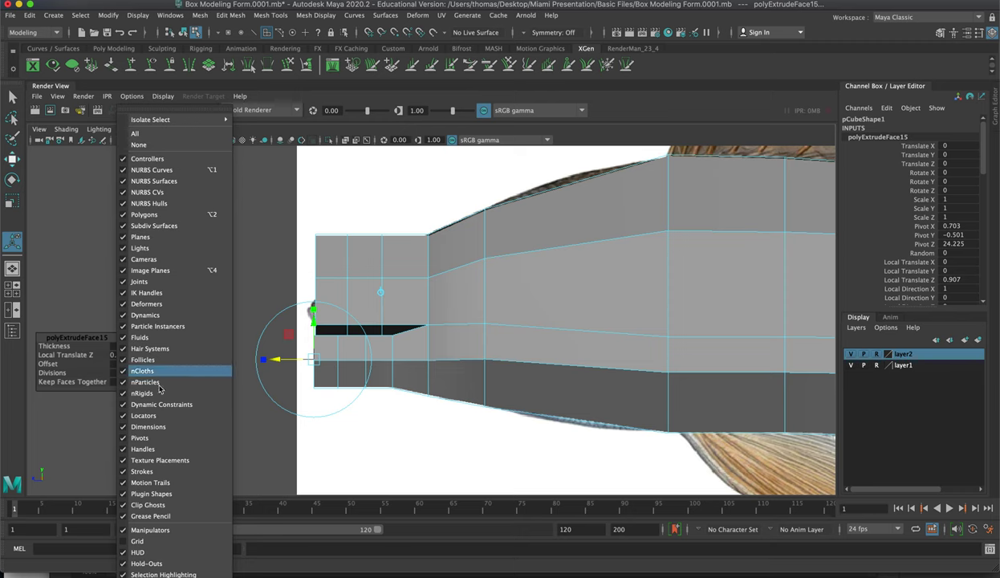
click(128, 110)
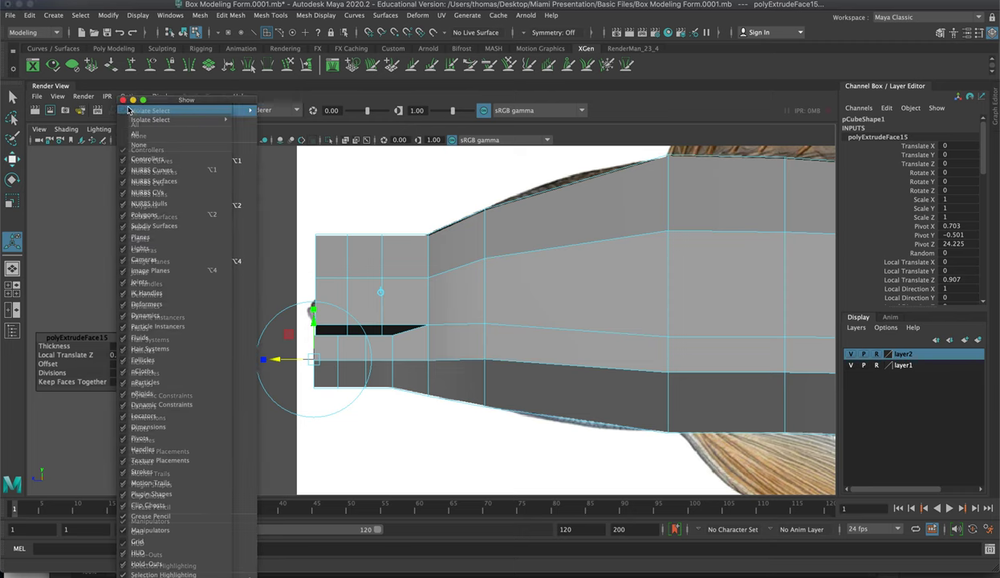
mouse_move(157, 107)
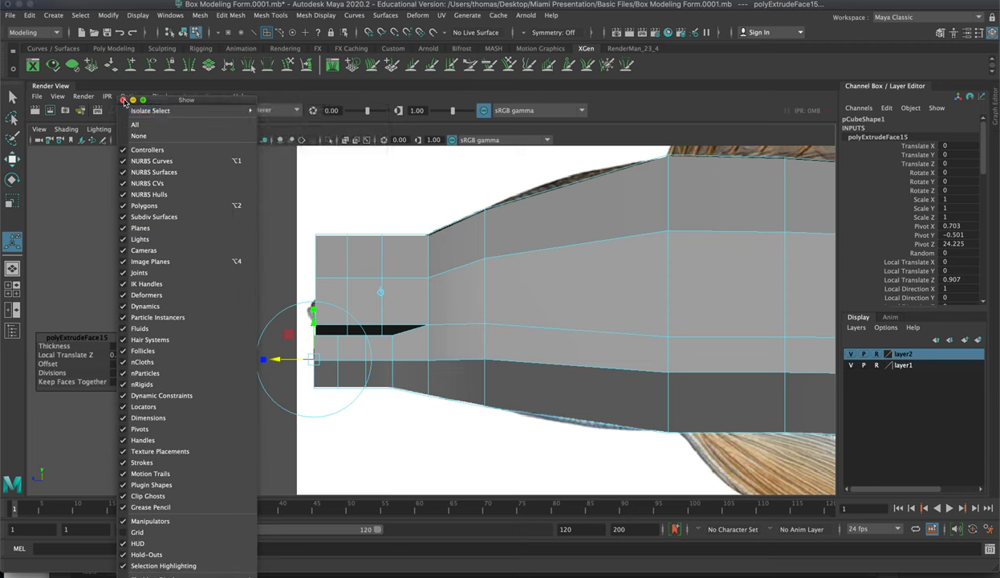
click(124, 100)
click(66, 129)
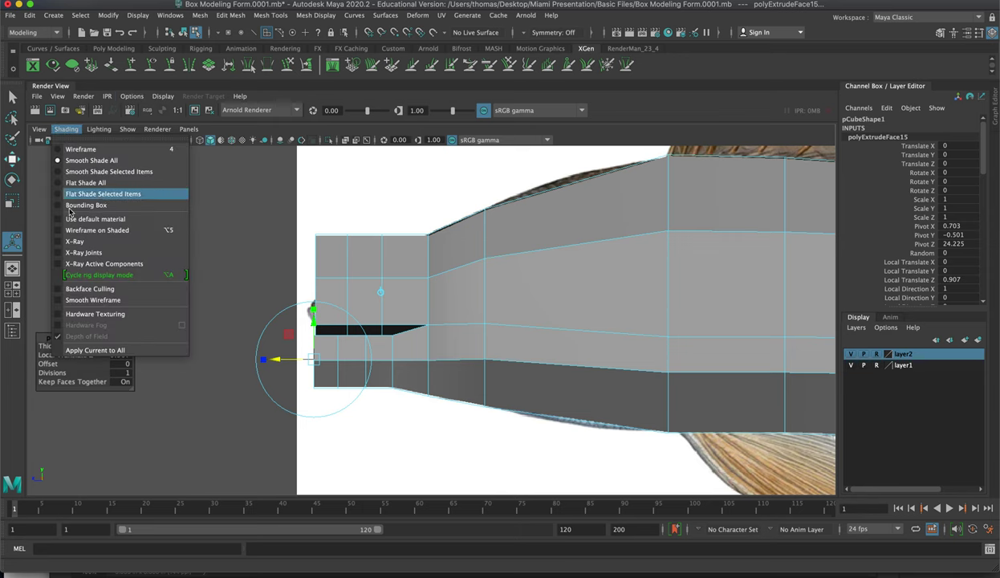
click(76, 240)
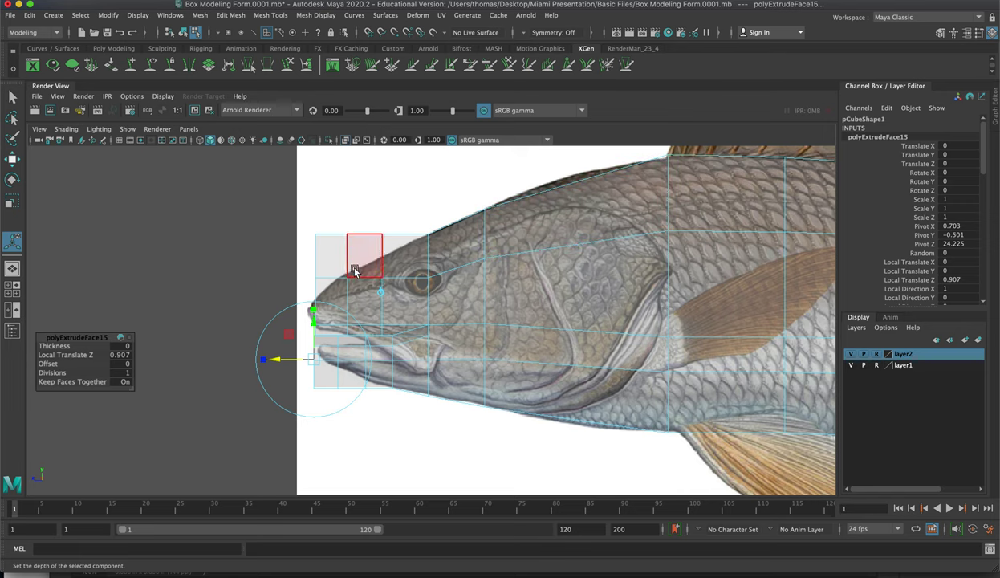
- Move the head's side vertex at the eye slightly down and back against the reference
right_drag(341, 271, 305, 271)
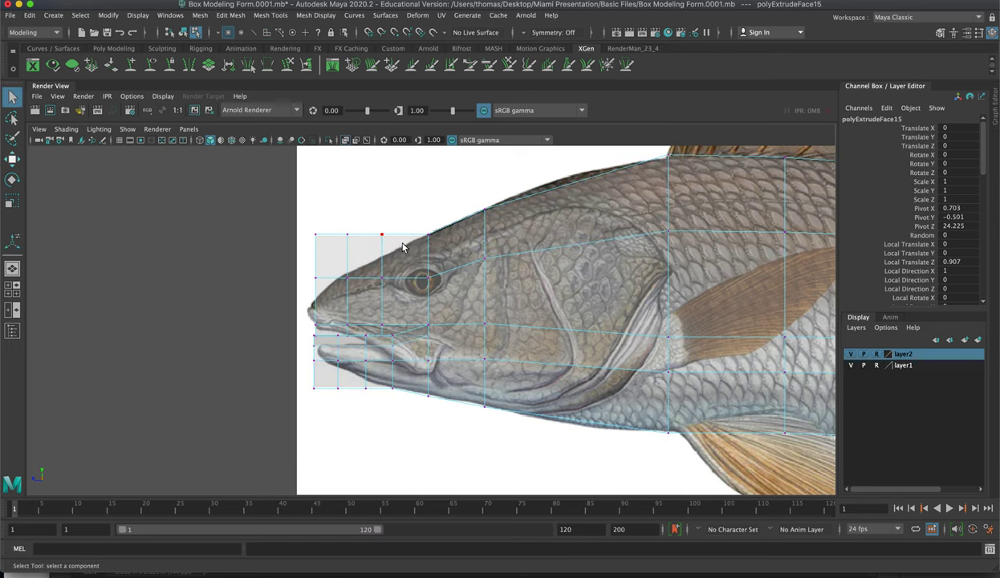
drag(446, 307, 440, 291)
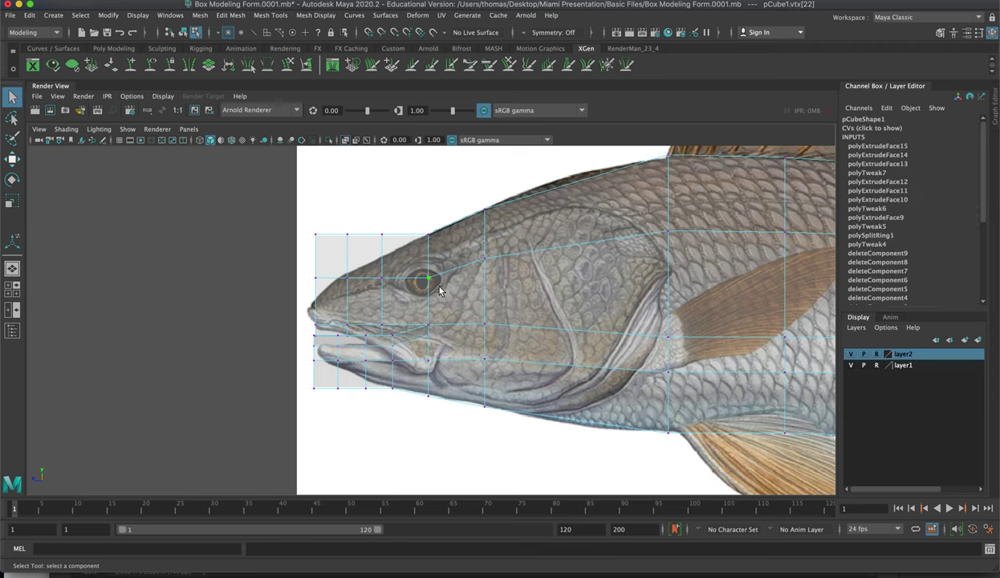
key(w)
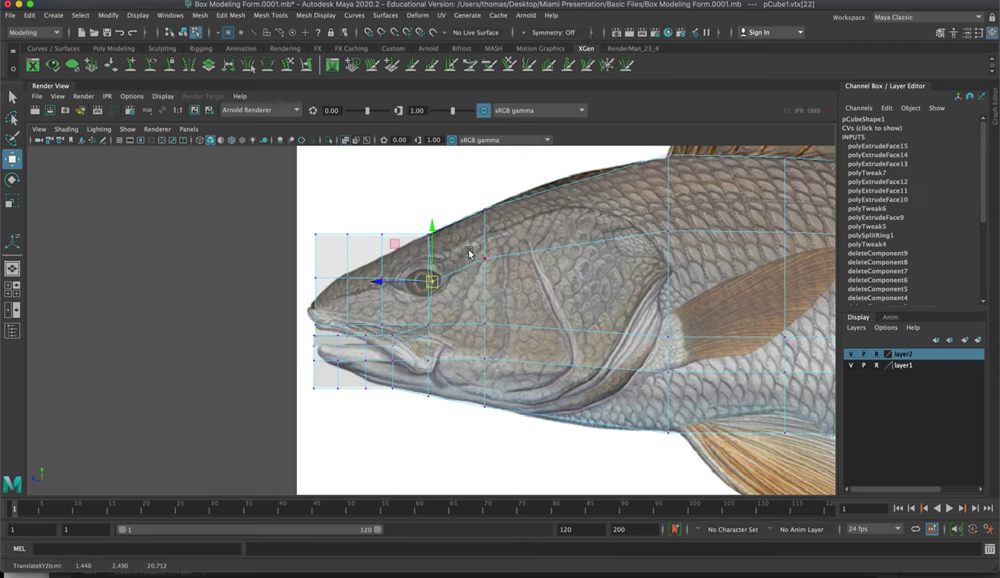
- Raise the upper side vertices at the eye, just behind it and above the gill opening to form a line above the eye
click(483, 257)
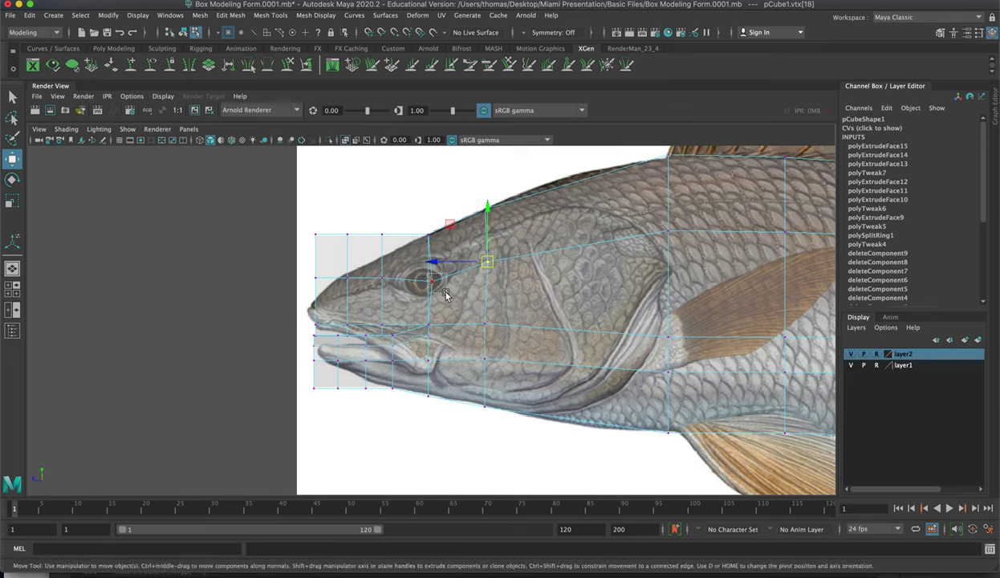
drag(446, 295, 447, 296)
drag(480, 242, 502, 272)
drag(487, 262, 484, 253)
drag(629, 205, 665, 221)
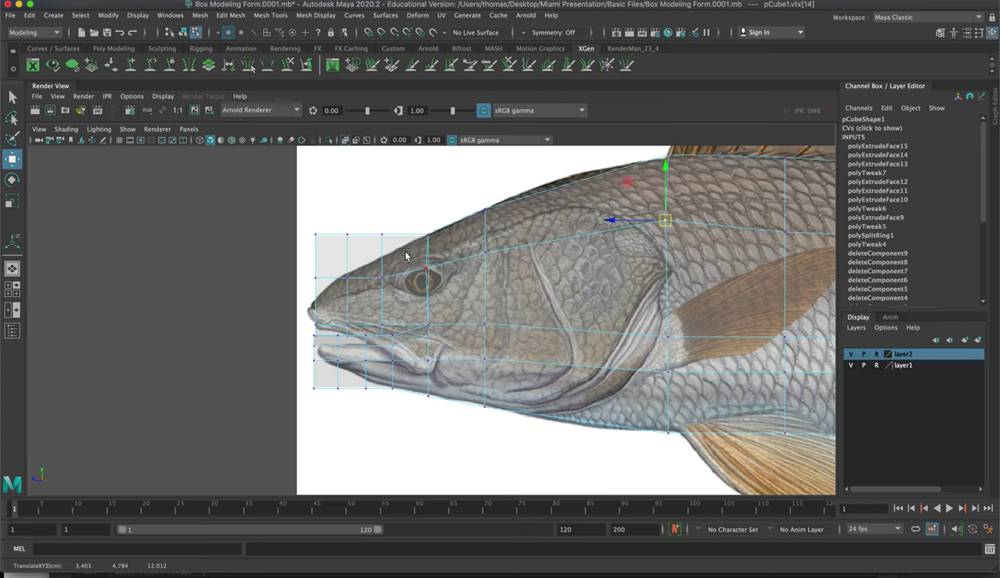
- Shift the vertex column at the eye back behind the eye, and fit its top and bottom vertices to the head outline
drag(417, 221, 434, 402)
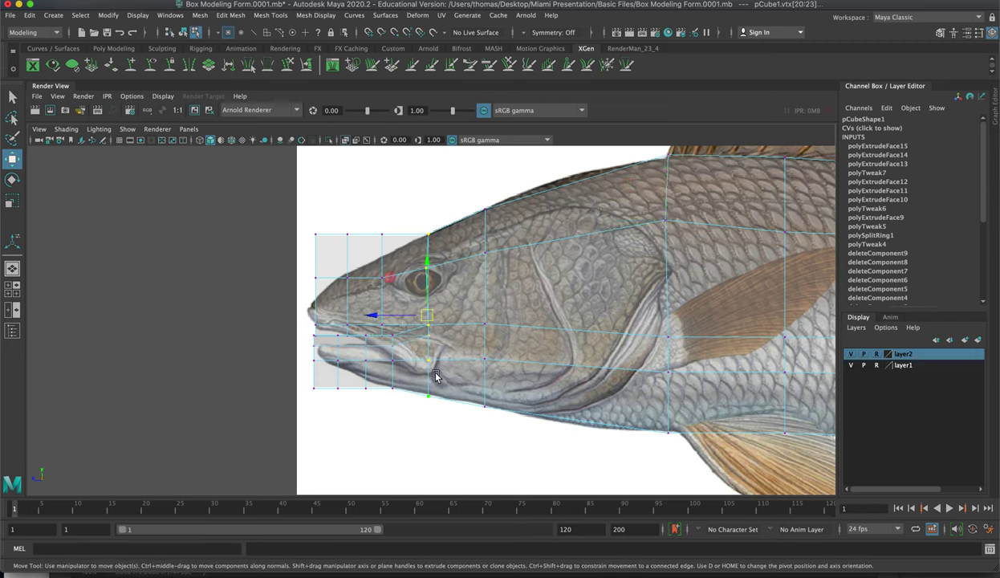
drag(390, 314, 408, 317)
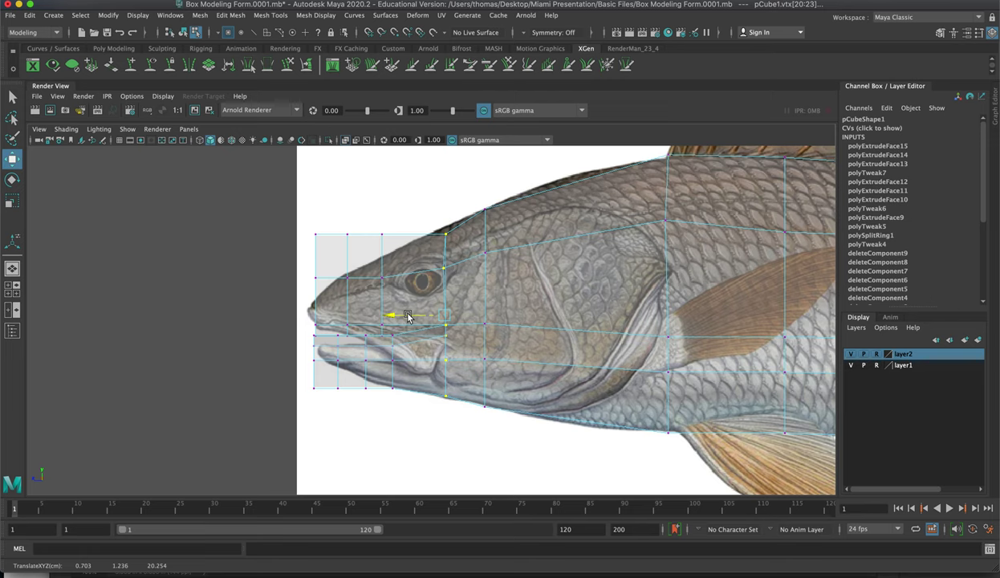
drag(415, 209, 447, 226)
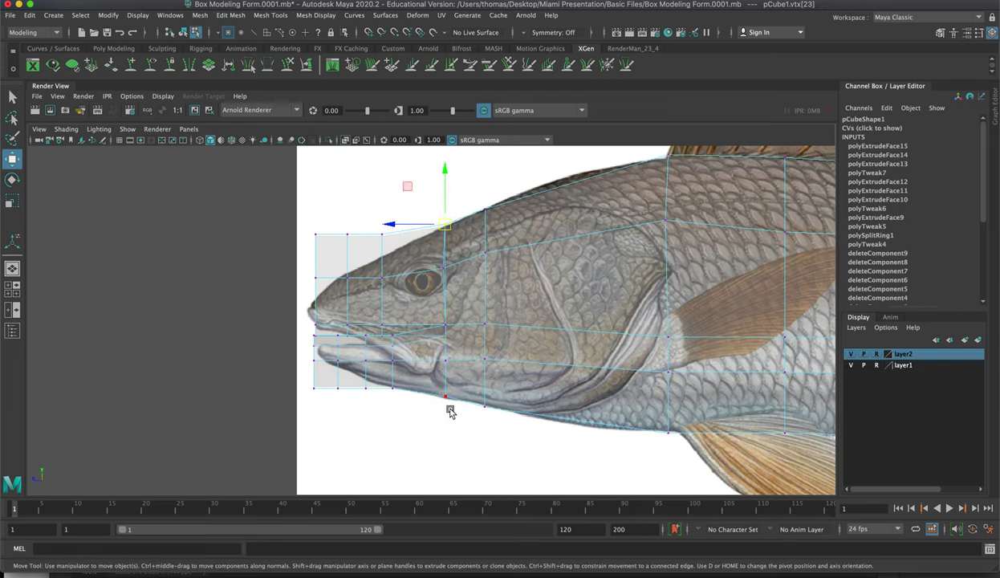
click(443, 398)
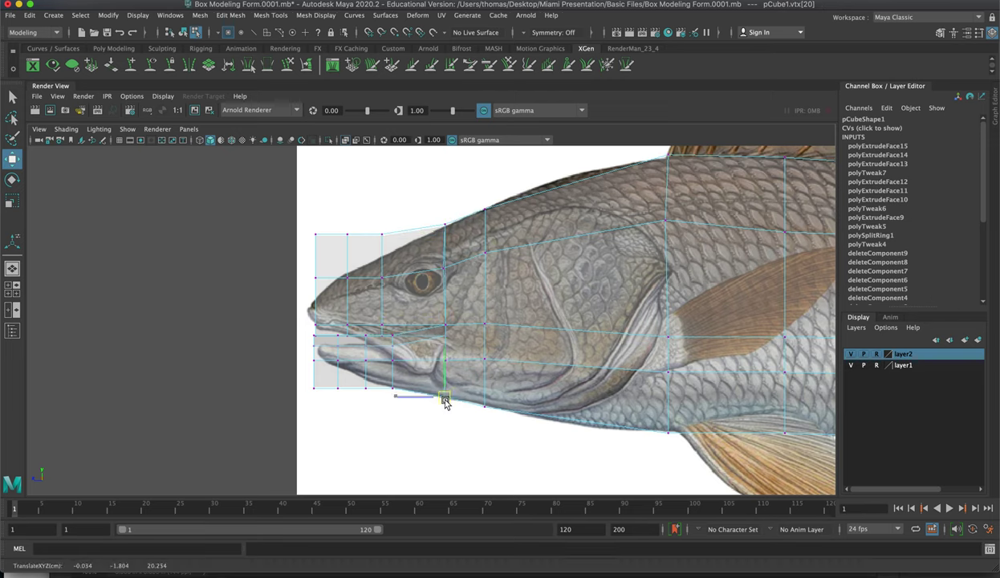
- Move the upper-jaw column's side vertices toward the eye's front edge, and lower its top vertex onto the forehead outline
click(383, 279)
drag(383, 278, 394, 277)
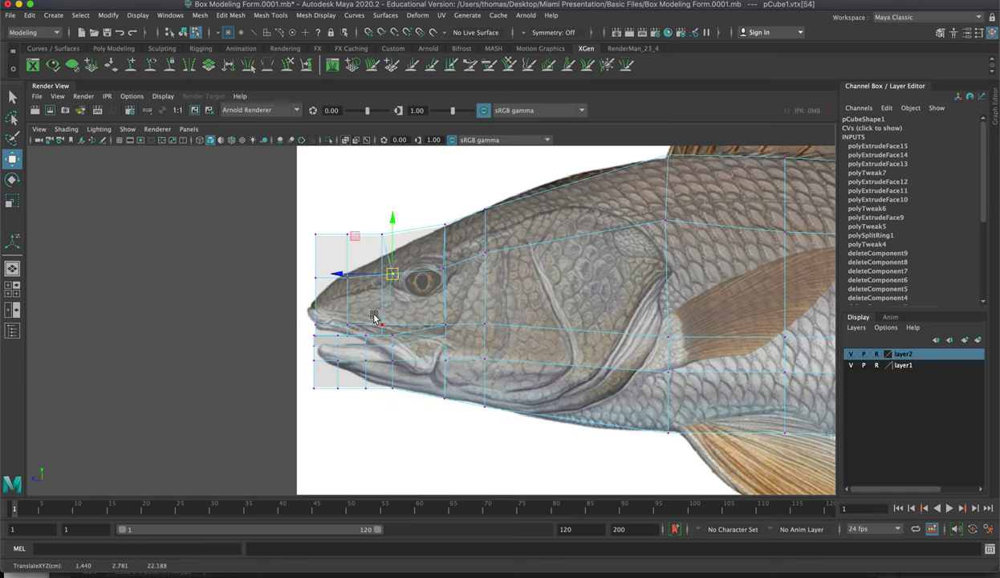
mouse_move(374, 317)
mouse_down()
mouse_move(385, 337)
mouse_move(388, 326)
mouse_up()
drag(373, 224, 396, 253)
drag(385, 230, 389, 254)
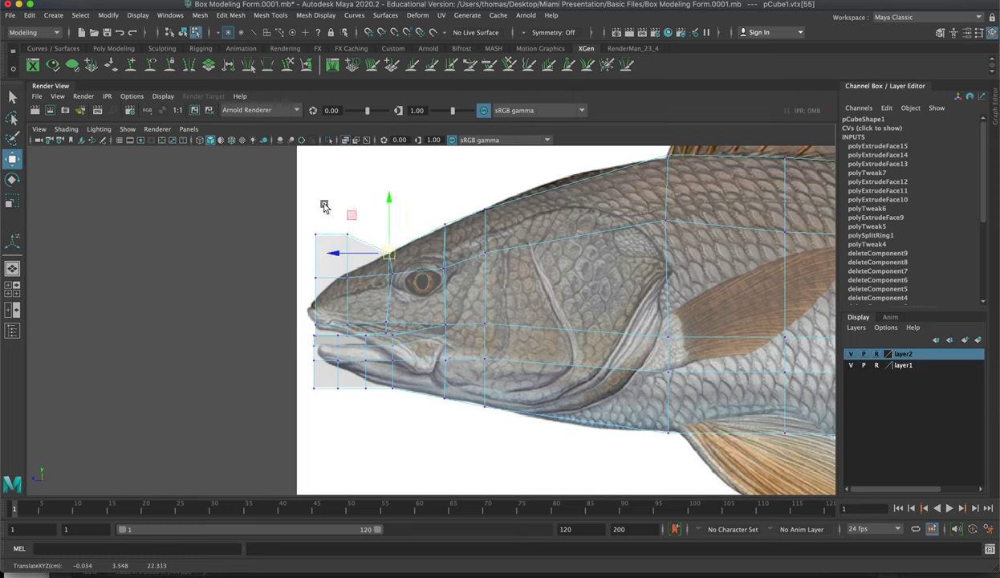
- Lower the top and side vertices of the two foremost upper-jaw columns to fit the snout outline
click(331, 233)
drag(330, 234, 335, 294)
click(335, 279)
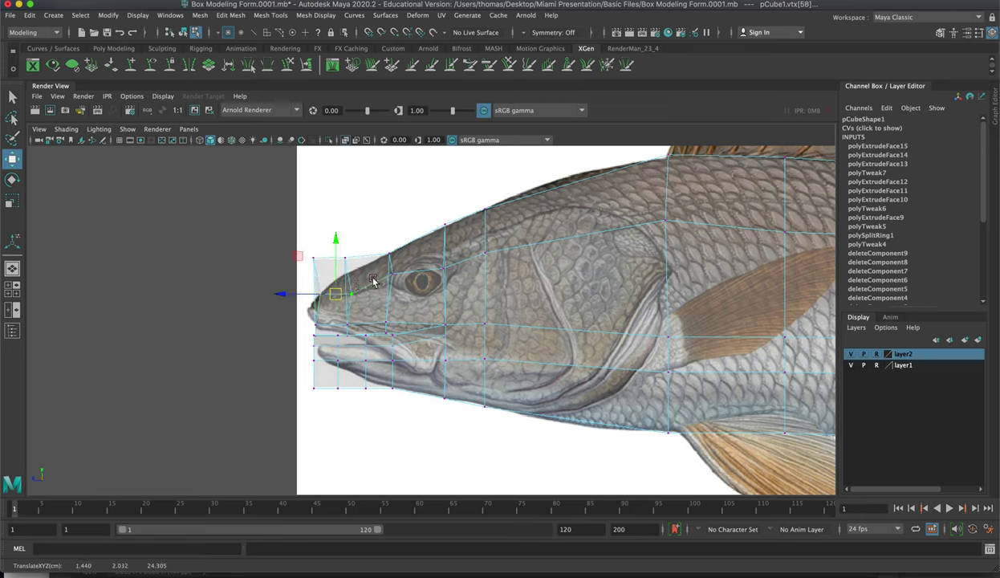
drag(292, 227, 312, 297)
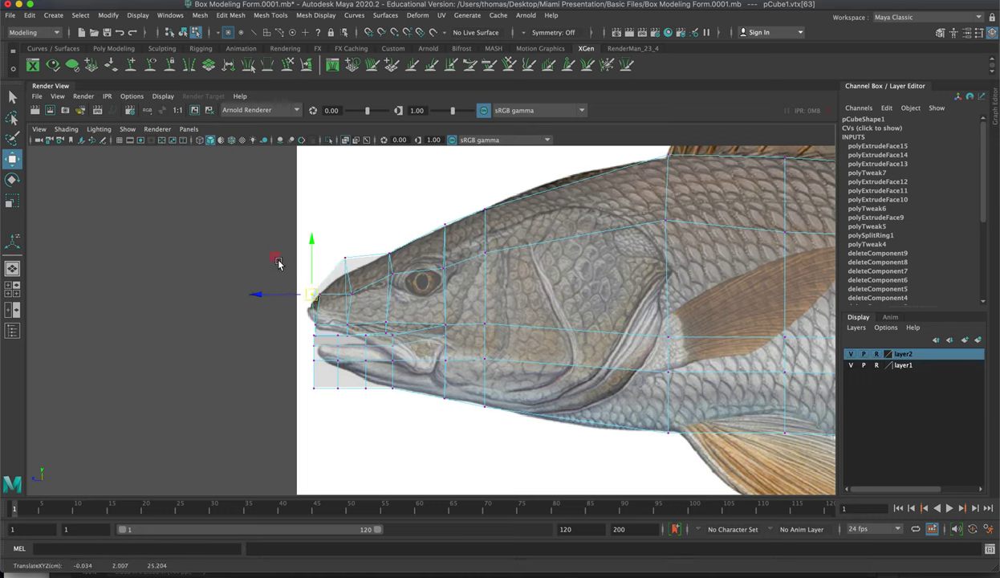
drag(278, 259, 277, 260)
click(345, 258)
drag(345, 258, 328, 304)
click(319, 295)
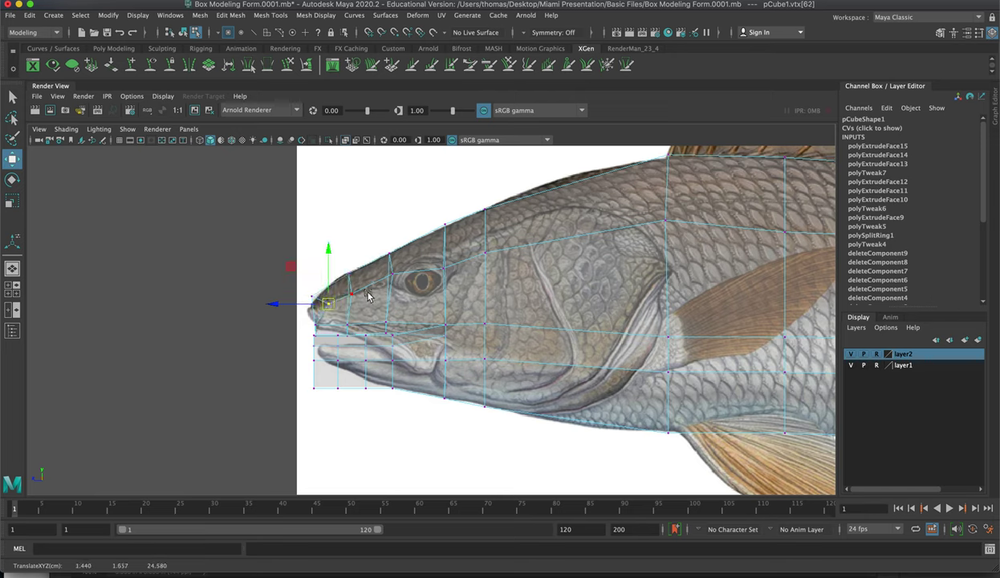
- Raise the side vertices behind the eye and align the ones in front of it in a smooth line toward the snout
click(443, 264)
drag(442, 265, 486, 245)
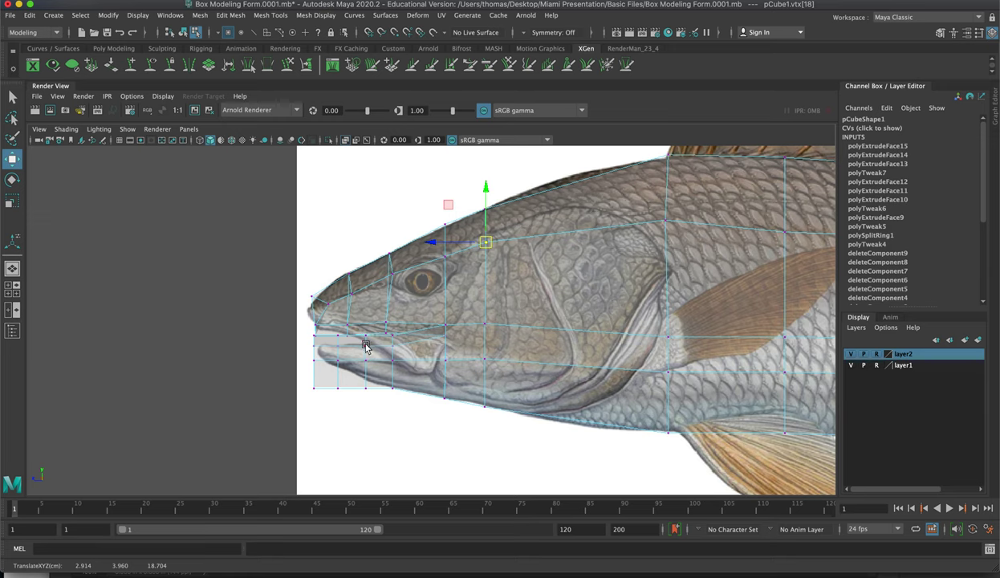
alt+right_drag(337, 331, 674, 366)
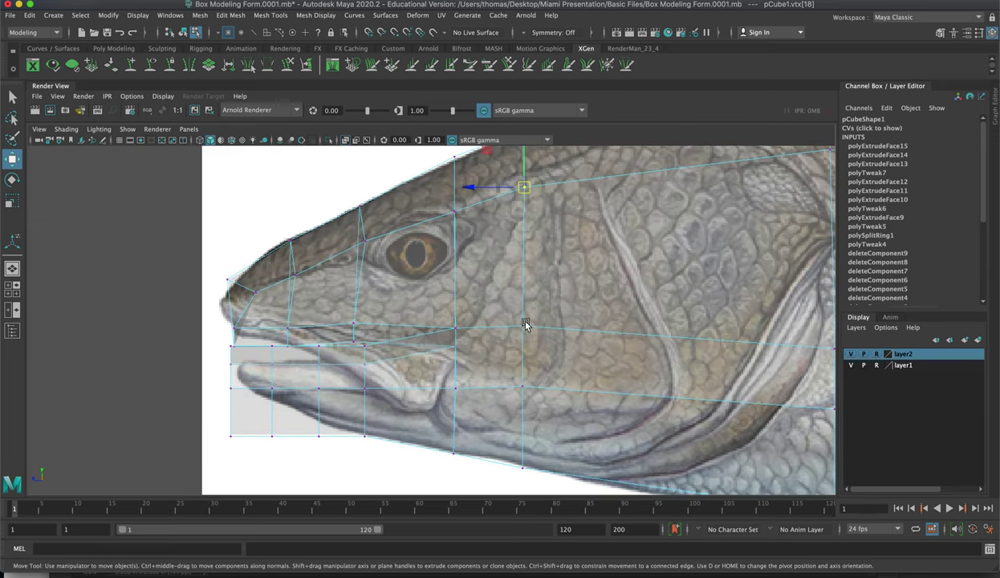
alt+middle_drag(526, 326, 650, 313)
mouse_move(568, 179)
mouse_down()
mouse_move(588, 218)
mouse_move(579, 191)
mouse_up()
click(485, 225)
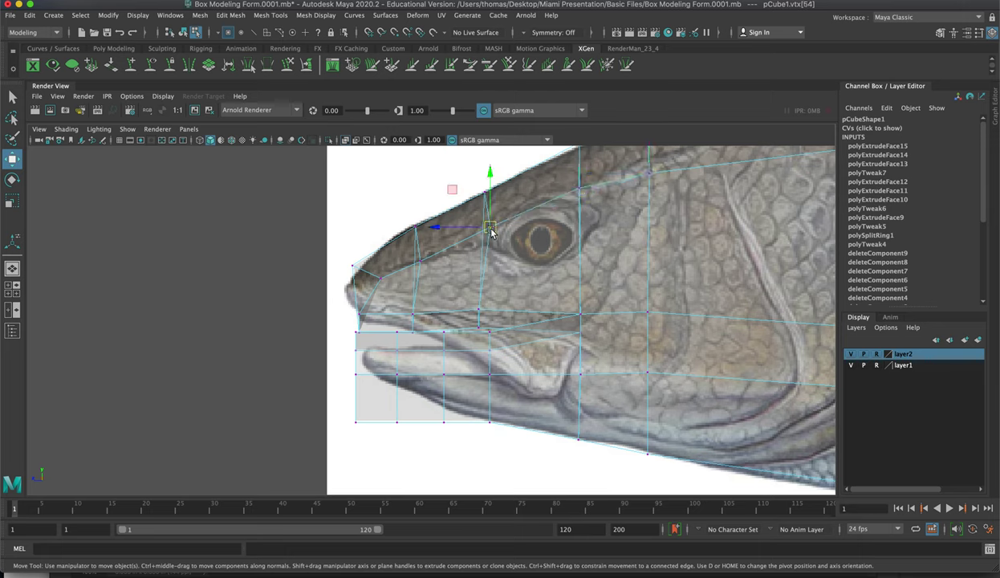
click(414, 257)
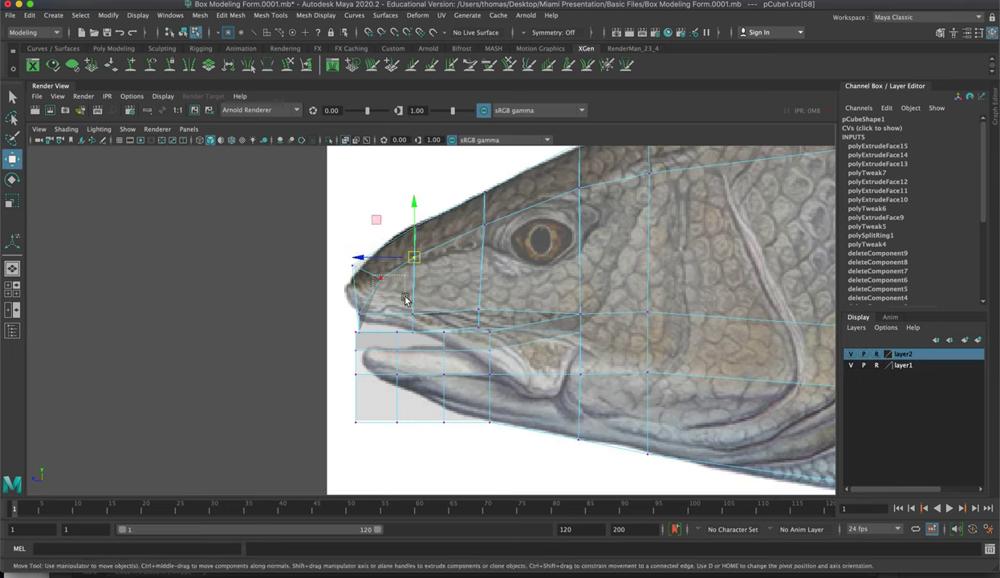
- Fit the snout tip's top and side vertices to the nose, and raise its bottom vertex to the upper lip
click(383, 279)
click(353, 278)
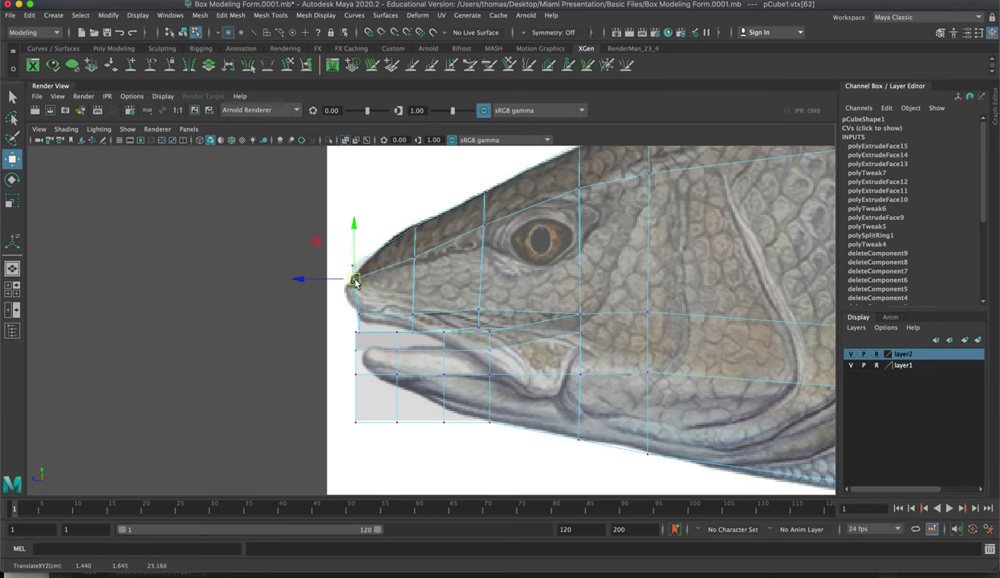
drag(340, 262, 350, 282)
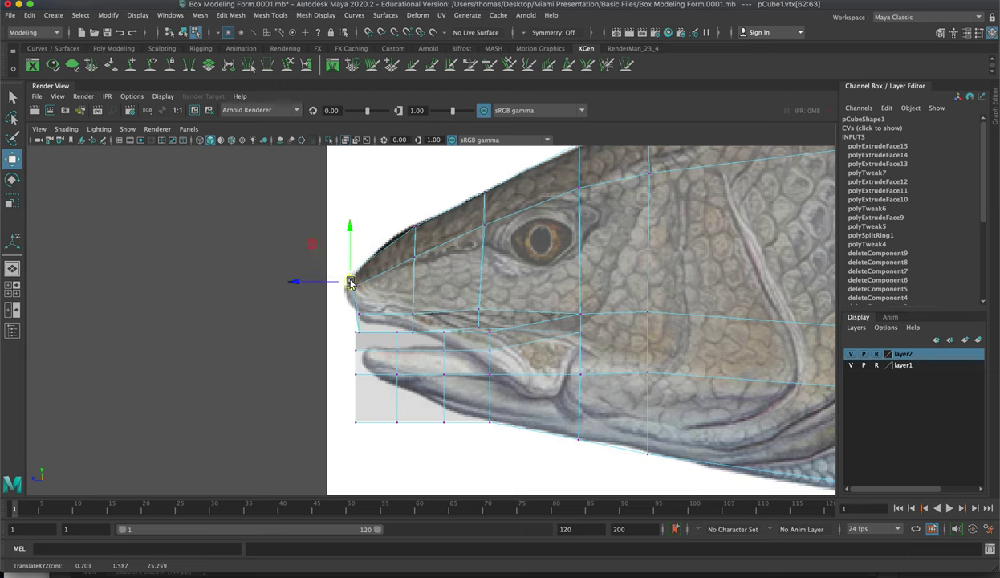
click(357, 332)
drag(357, 332, 363, 318)
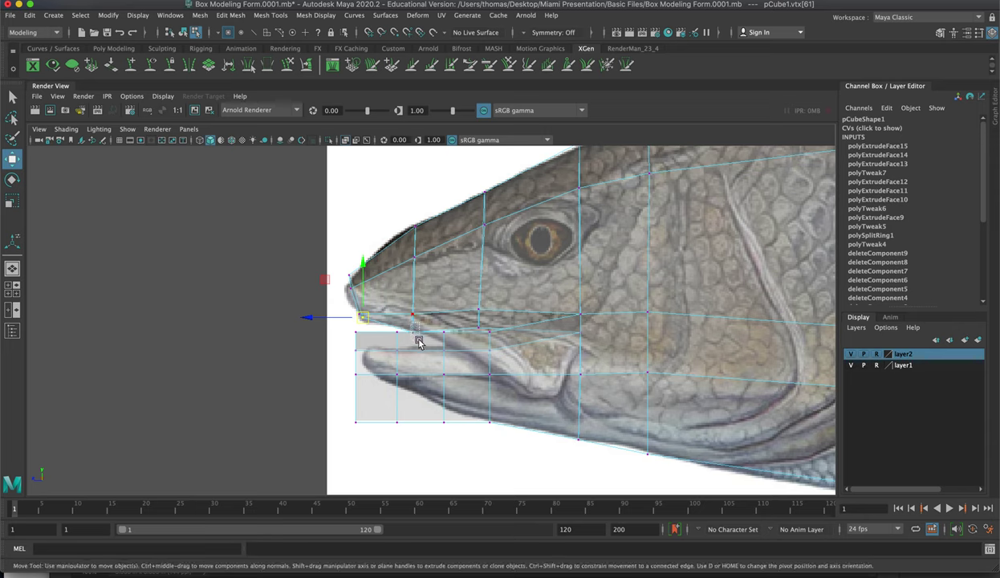
- Raise the upper jaw's underside vertices to the lip line, adjust the mouth corner, and lower the lower jaw's rear top vertex
click(412, 317)
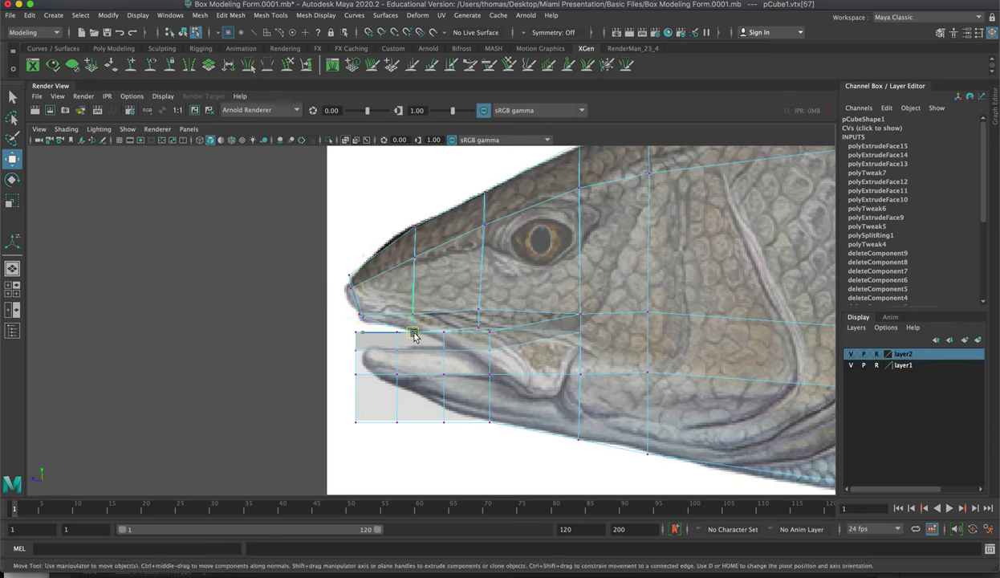
click(477, 326)
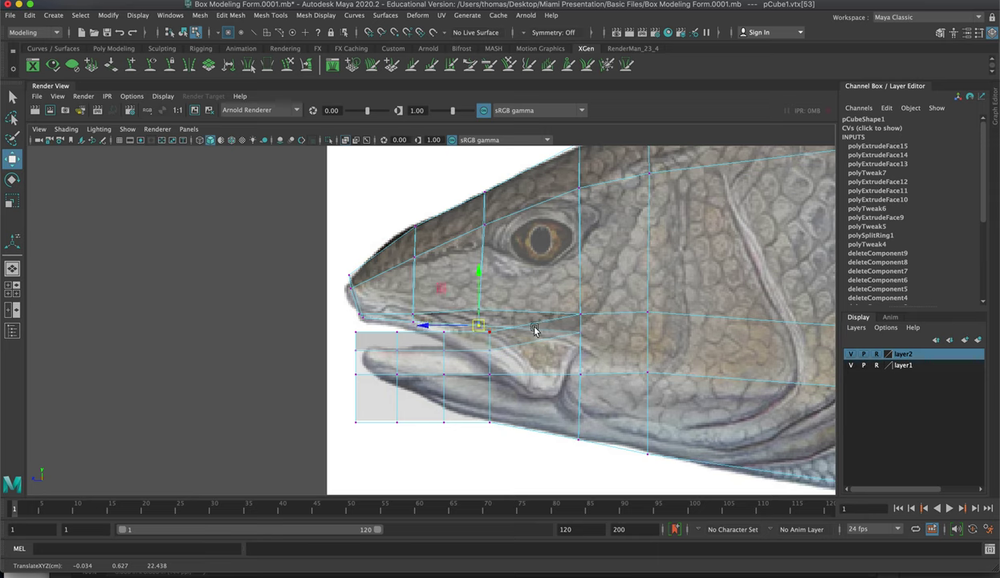
click(581, 317)
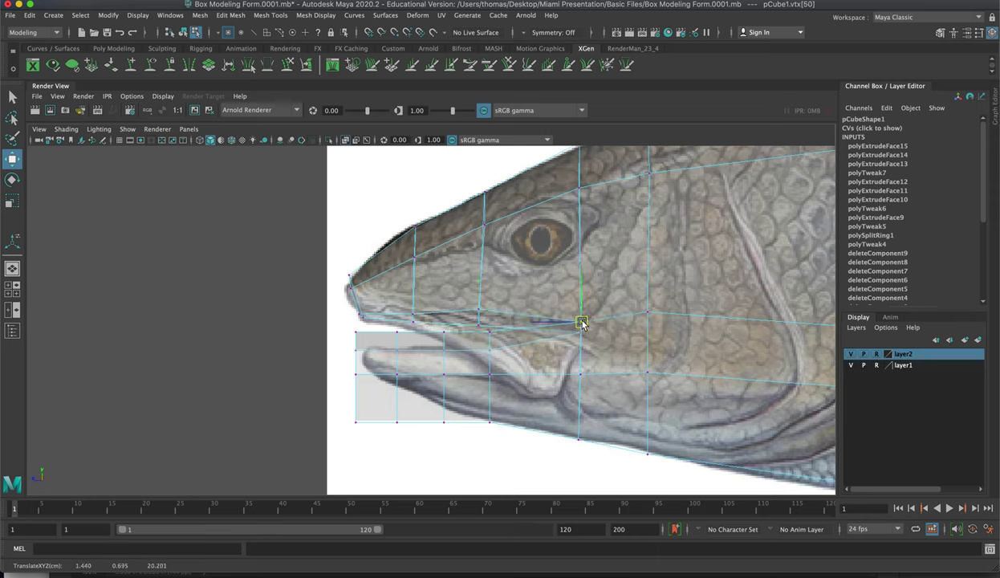
click(485, 336)
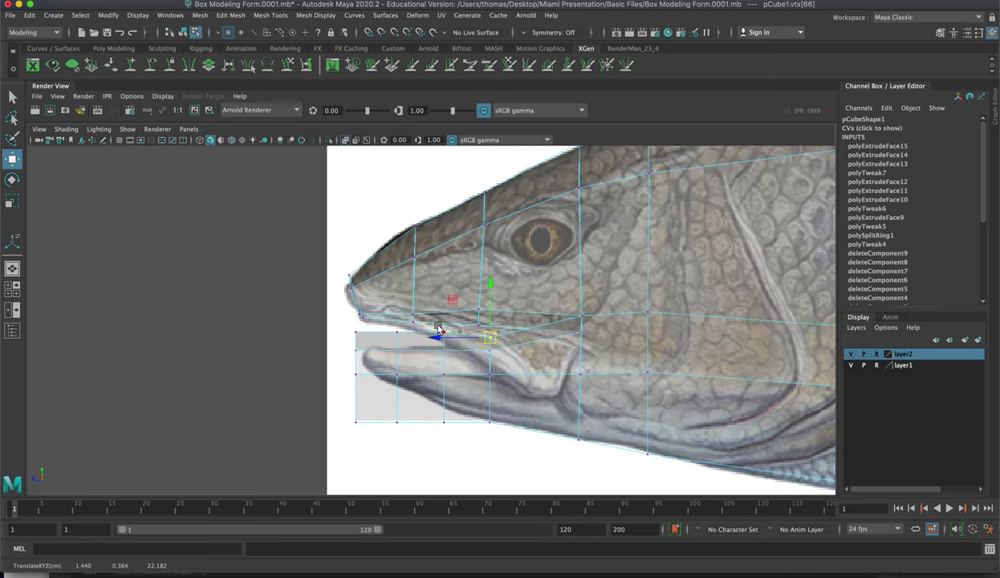
- Lower and pull back the lower jaw's front vertices to match the jaw's top edge and tip in the reference
drag(438, 327, 393, 343)
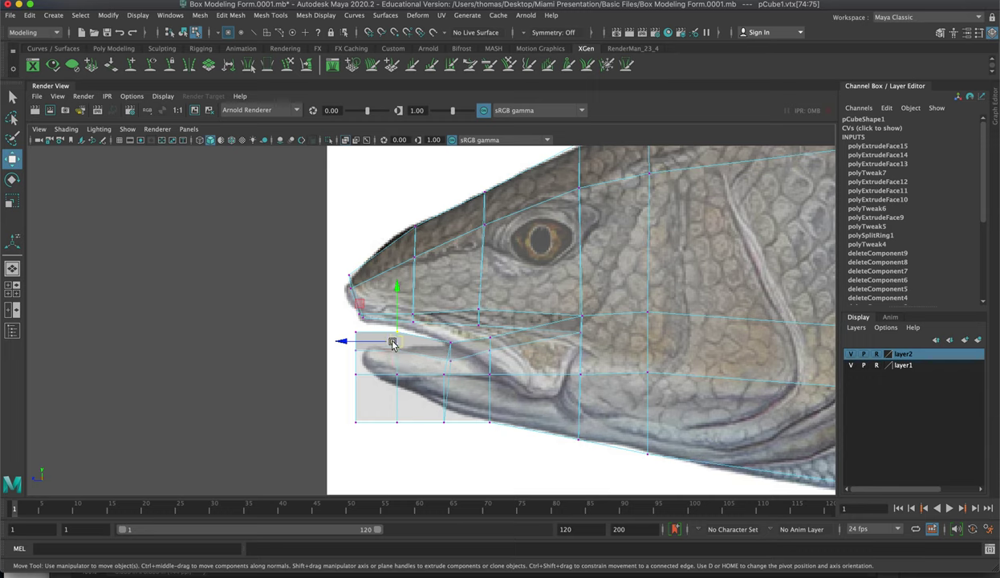
drag(405, 448, 416, 363)
drag(400, 400, 417, 398)
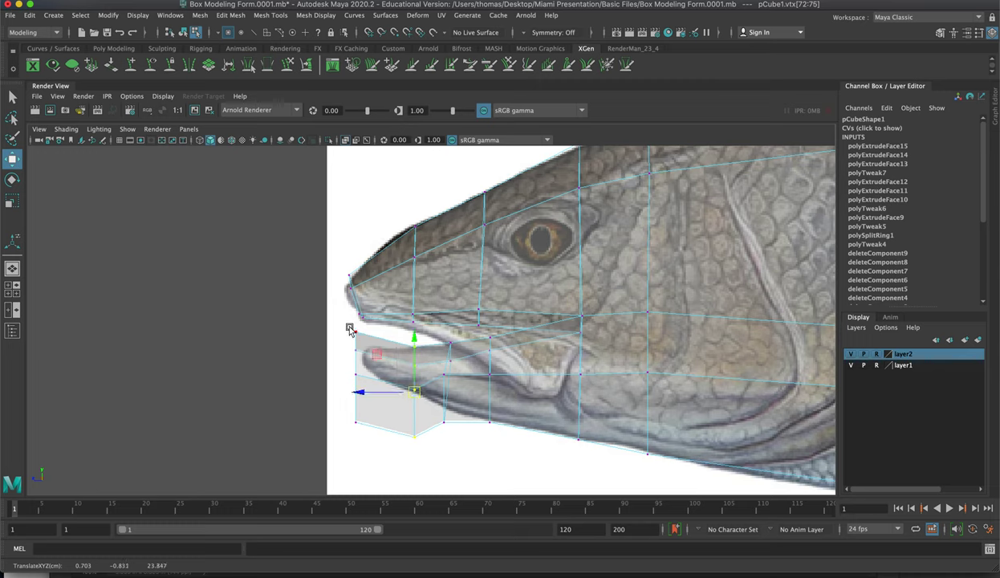
drag(350, 330, 382, 375)
click(310, 359)
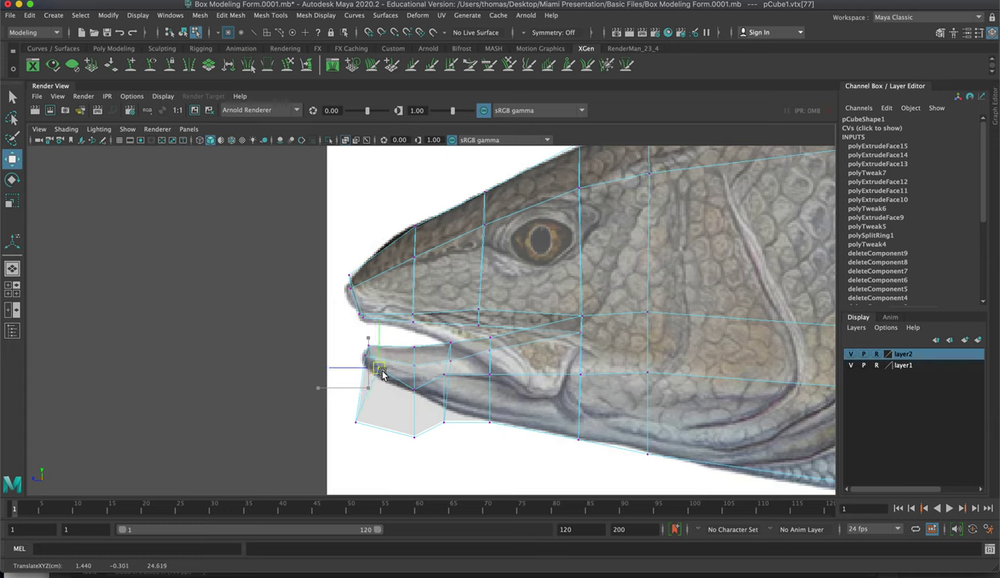
- Raise the bottom vertices of the lower jaw's two foremost columns onto the chin outline
click(355, 422)
drag(359, 429, 420, 460)
mouse_move(415, 402)
mouse_down()
mouse_move(413, 373)
mouse_move(420, 452)
mouse_move(411, 394)
mouse_up()
click(399, 471)
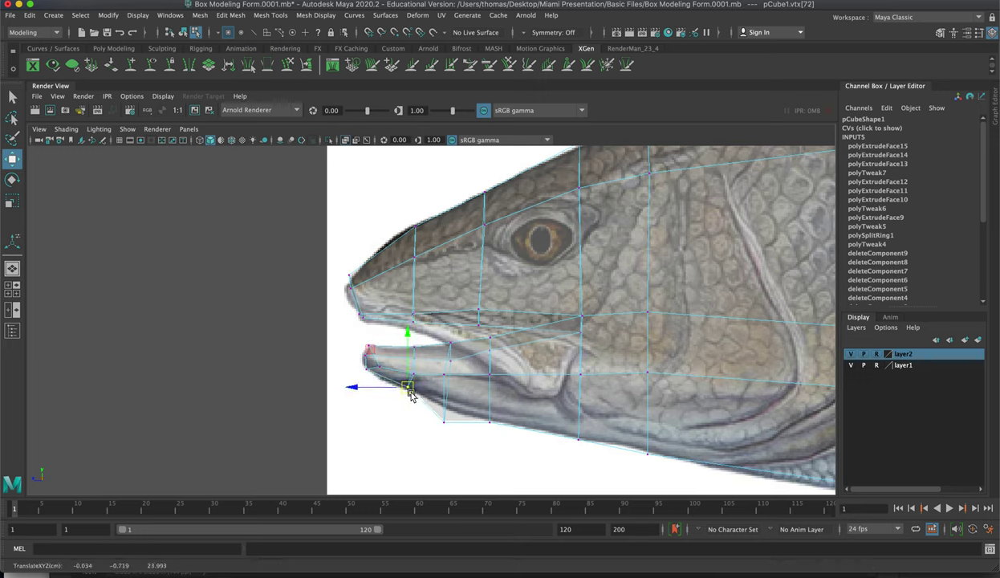
- Adjust the lower jaw's inner top vertex, and pull the inner mouth-corner vertex slightly forward
click(449, 357)
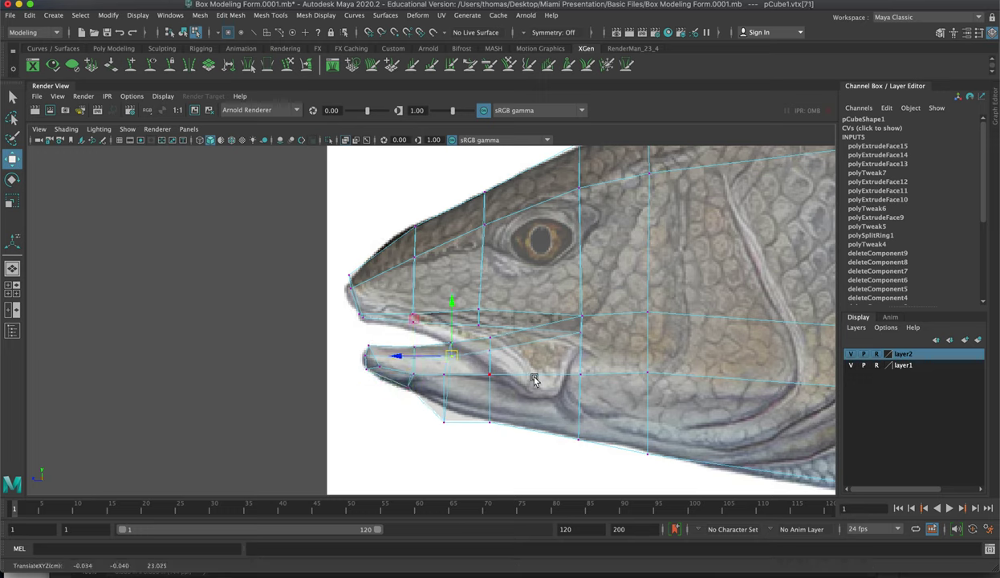
click(573, 327)
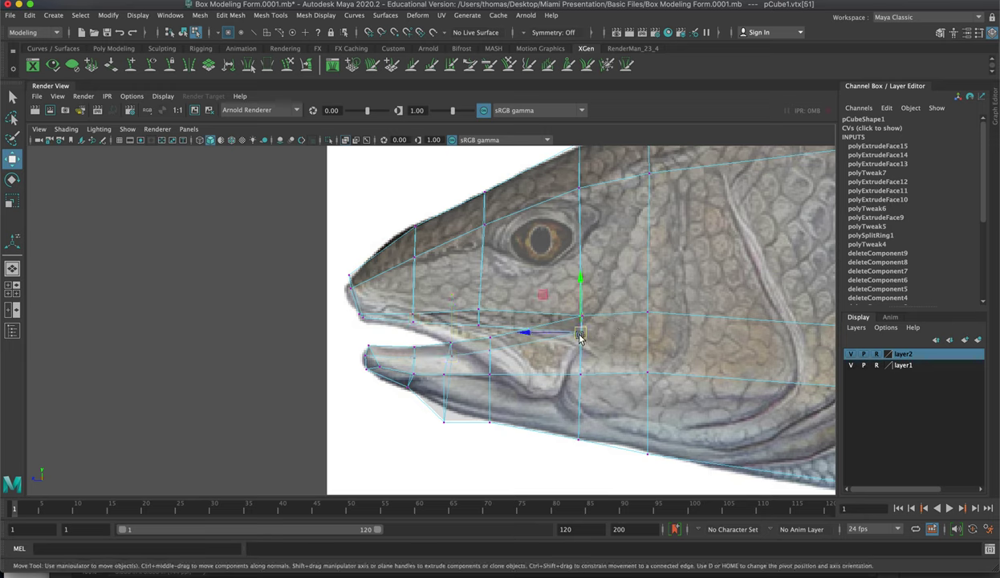
drag(579, 332, 564, 334)
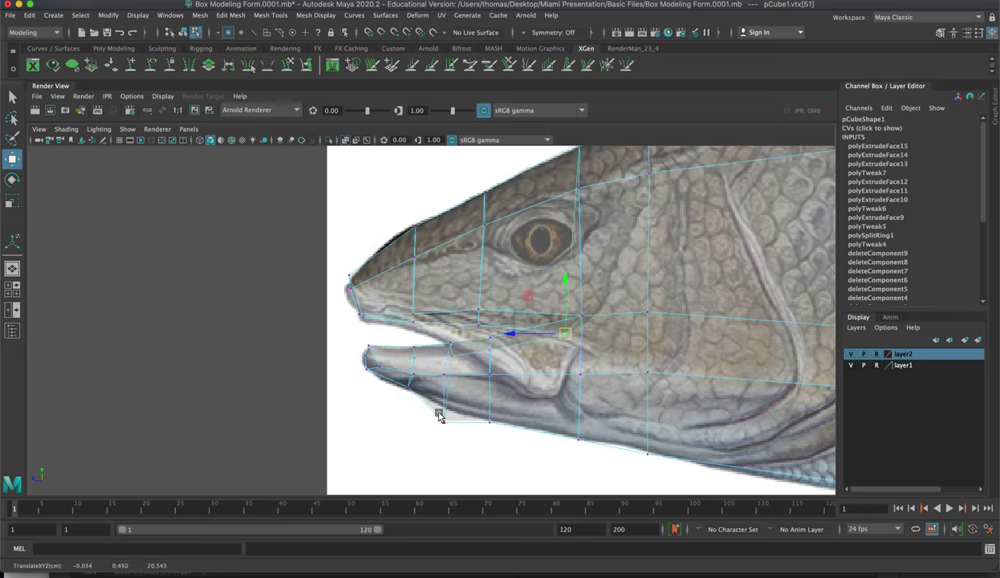
- Fit the remaining bottom vertices along the rear of the lower jaw to the reference outline
drag(418, 394, 451, 450)
drag(443, 421, 446, 408)
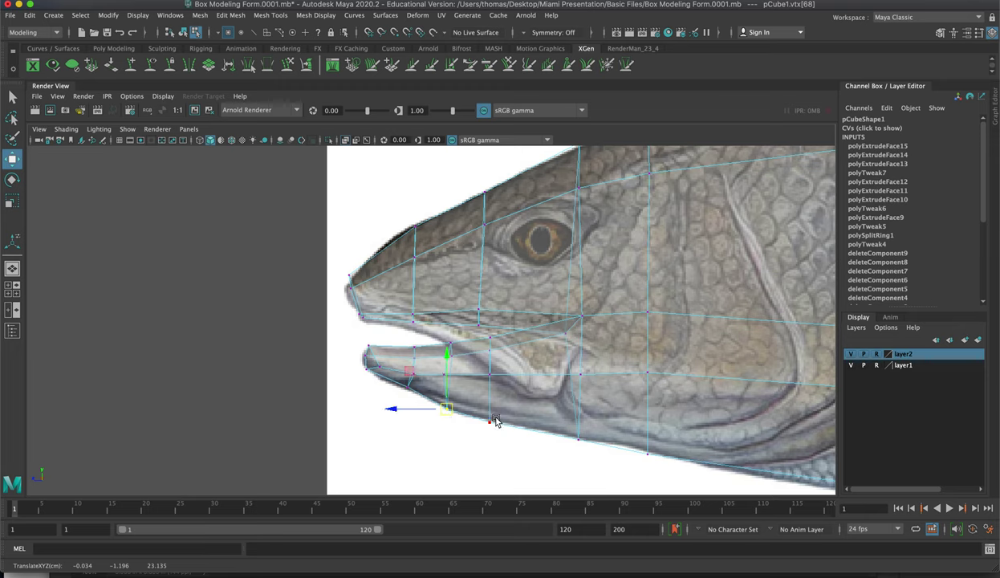
drag(574, 429, 583, 449)
mouse_move(480, 405)
mouse_down()
mouse_move(498, 437)
mouse_move(487, 419)
mouse_up()
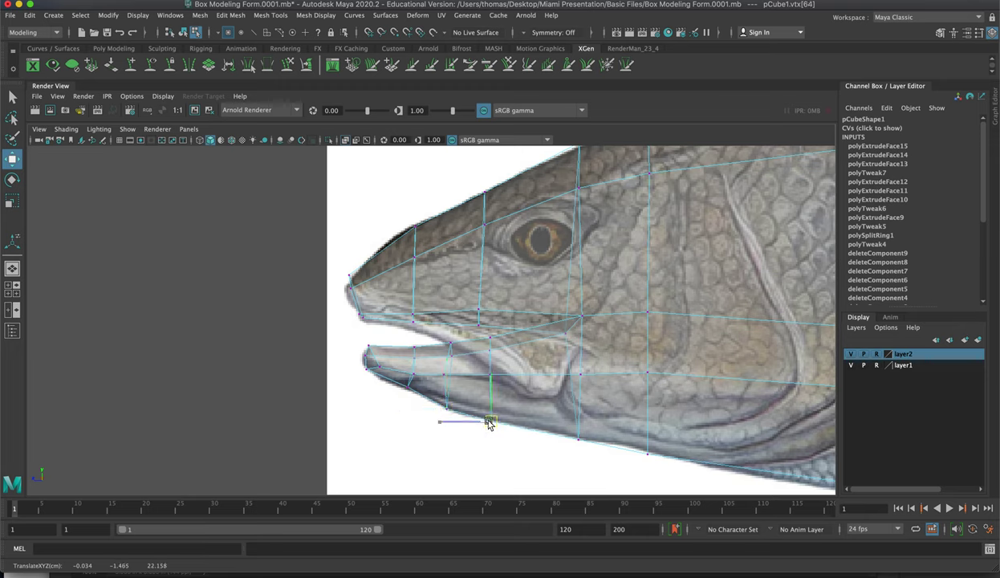
click(446, 408)
- Insert a vertical edge loop around the head through the gill cover, midway between the cheek column and the gill opening
alt+middle_drag(595, 399, 431, 377)
alt+right_drag(630, 415, 451, 354)
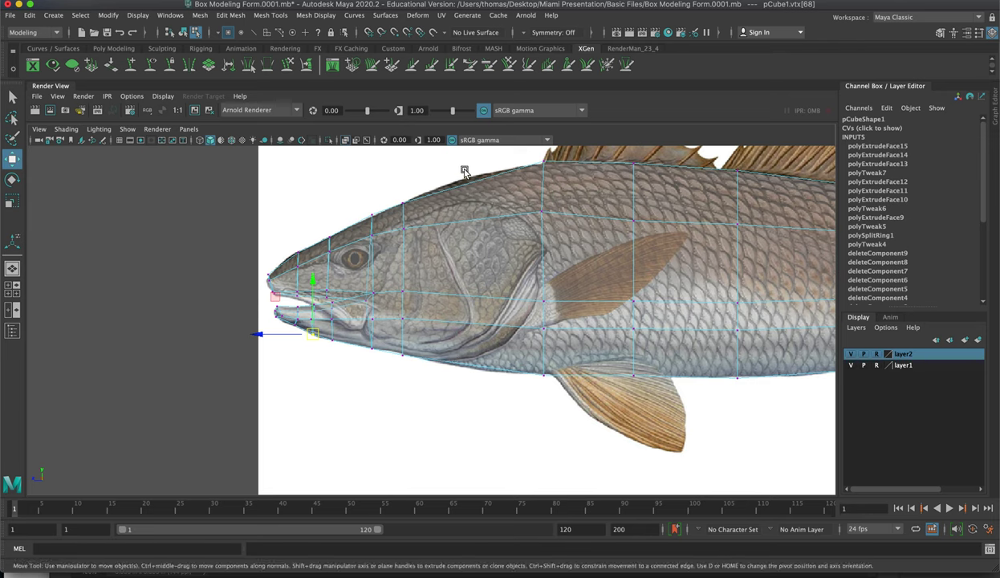
shift+right_click(491, 275)
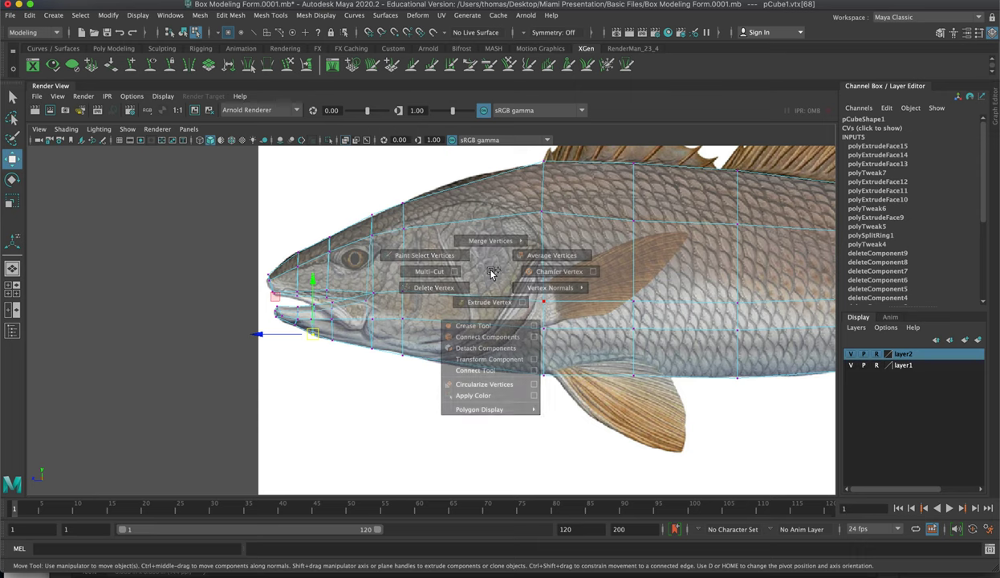
right_drag(491, 275, 448, 262)
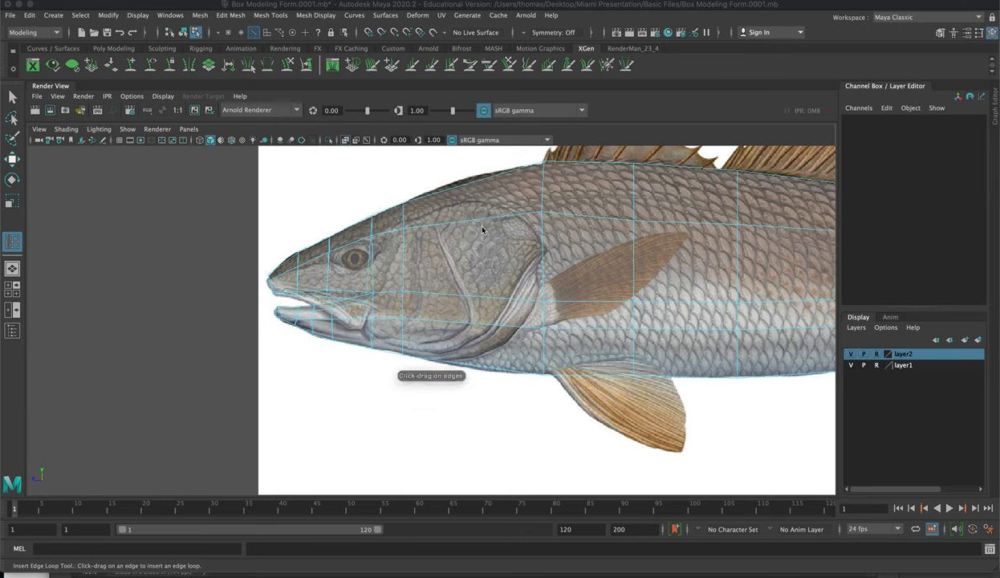
click(471, 224)
click(472, 222)
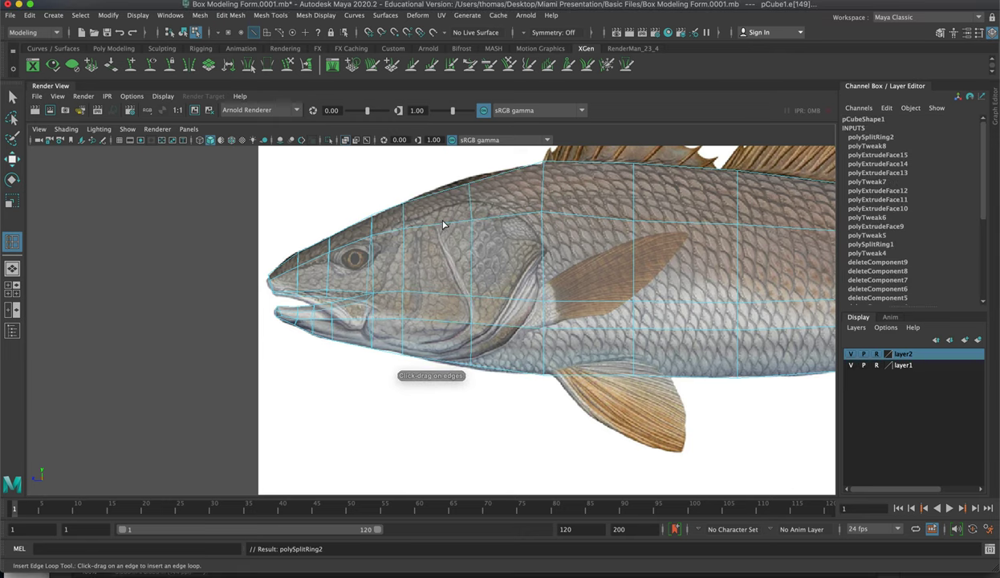
- Raise the new gill-cover loop's top vertex onto the head outline, and lift the vertex directly below it
key(q)
right_drag(391, 192, 363, 197)
click(468, 184)
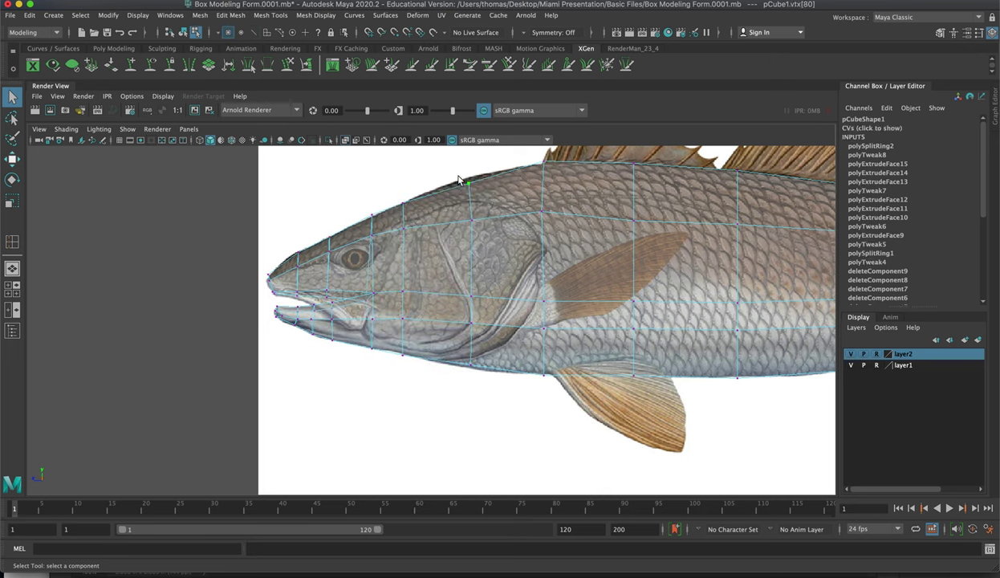
drag(445, 187, 485, 201)
key(w)
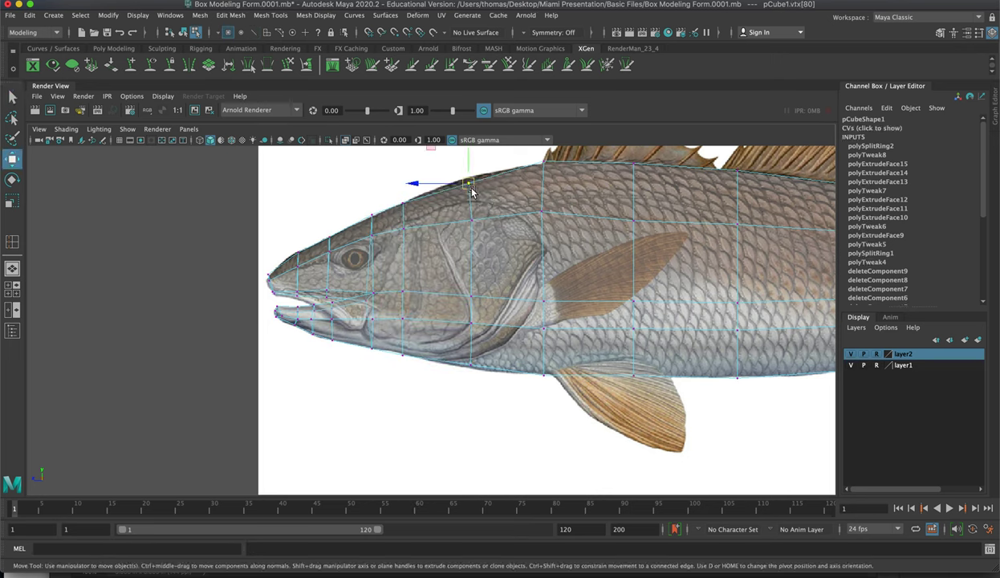
click(472, 223)
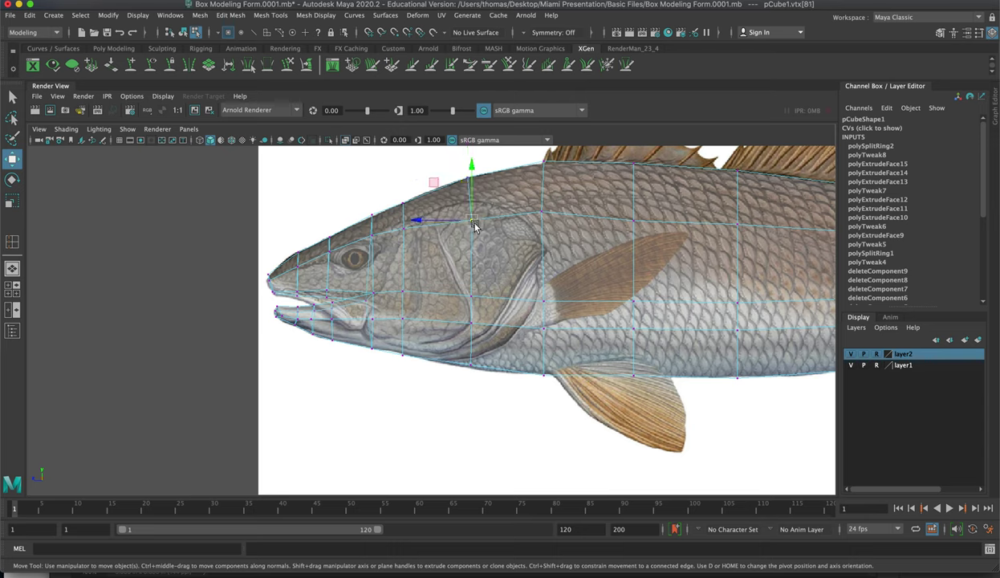
drag(473, 223, 473, 215)
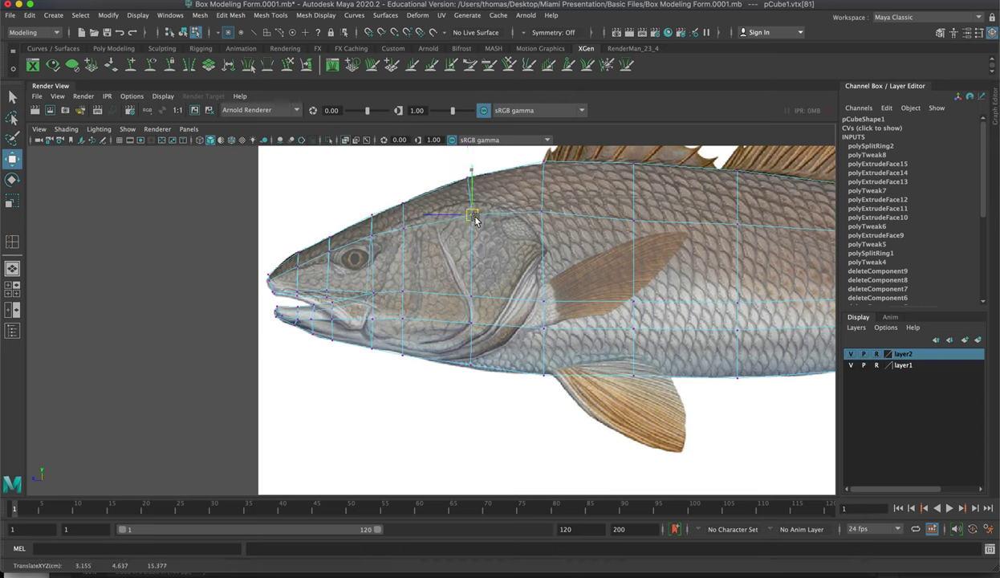
- Raise the mid-side vertices at the gill cover, the gill opening and the middle of the pectoral fin
click(472, 289)
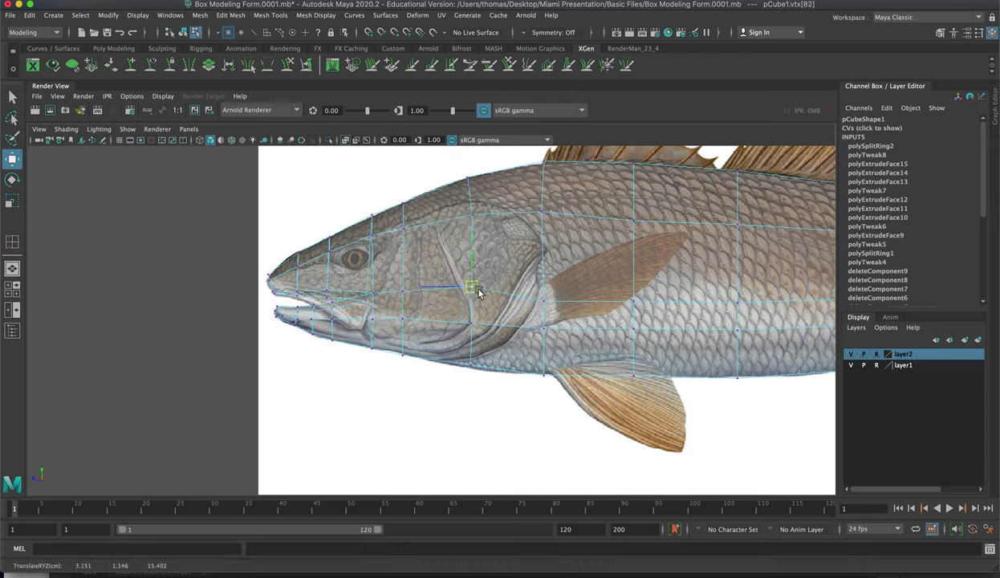
click(550, 289)
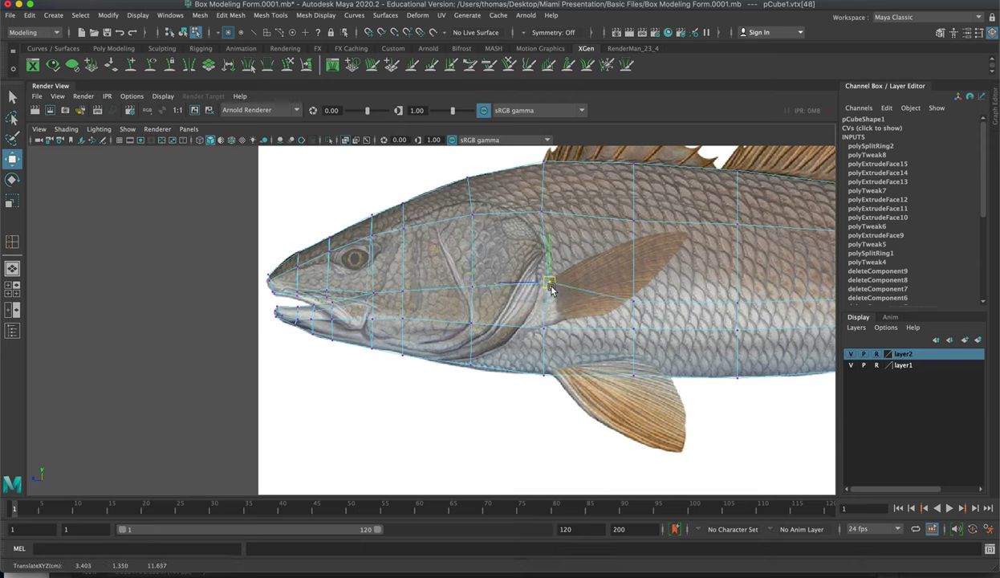
click(636, 289)
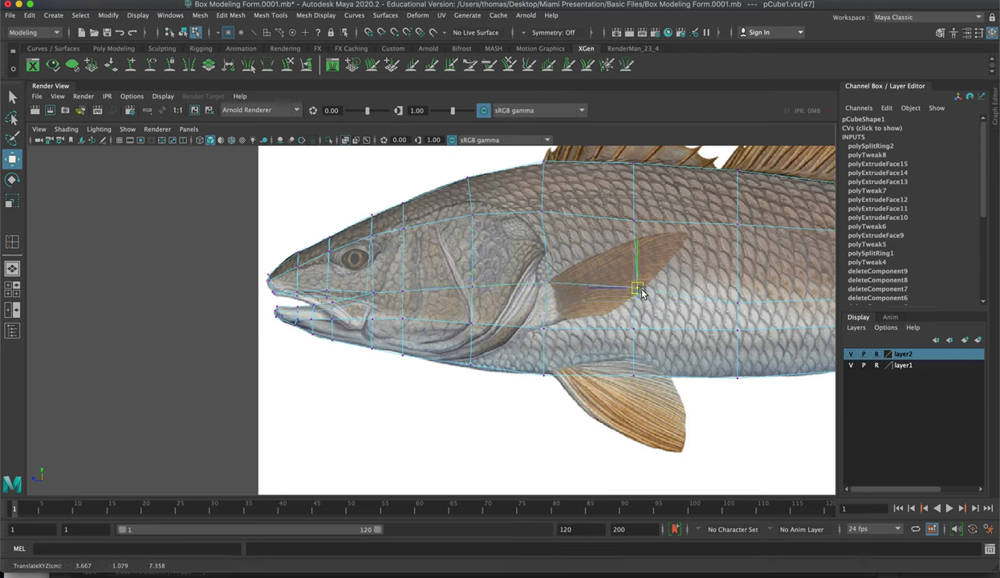
- Raise the upper-row vertices of the column above the pectoral fin and the next column behind it
click(635, 214)
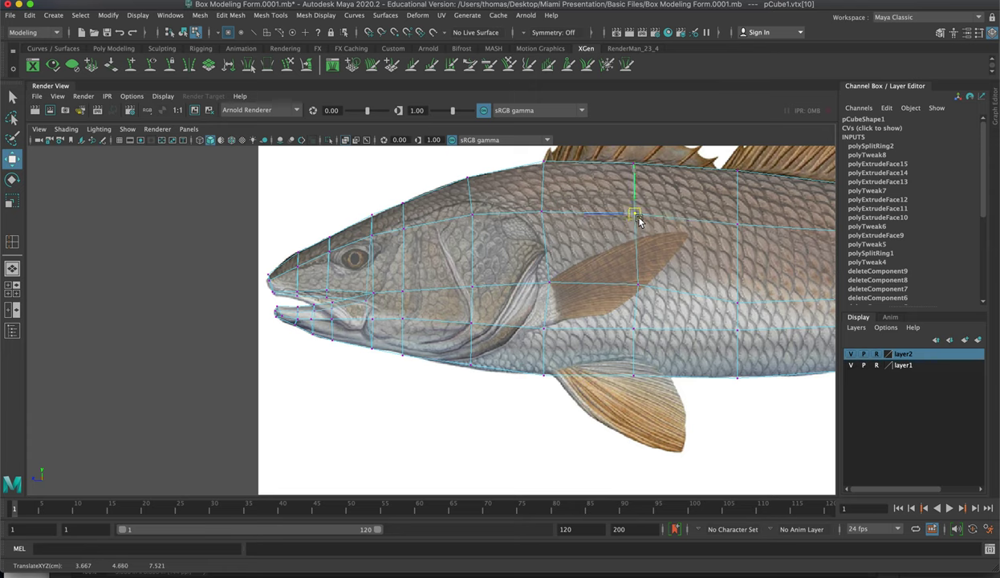
drag(638, 222, 639, 223)
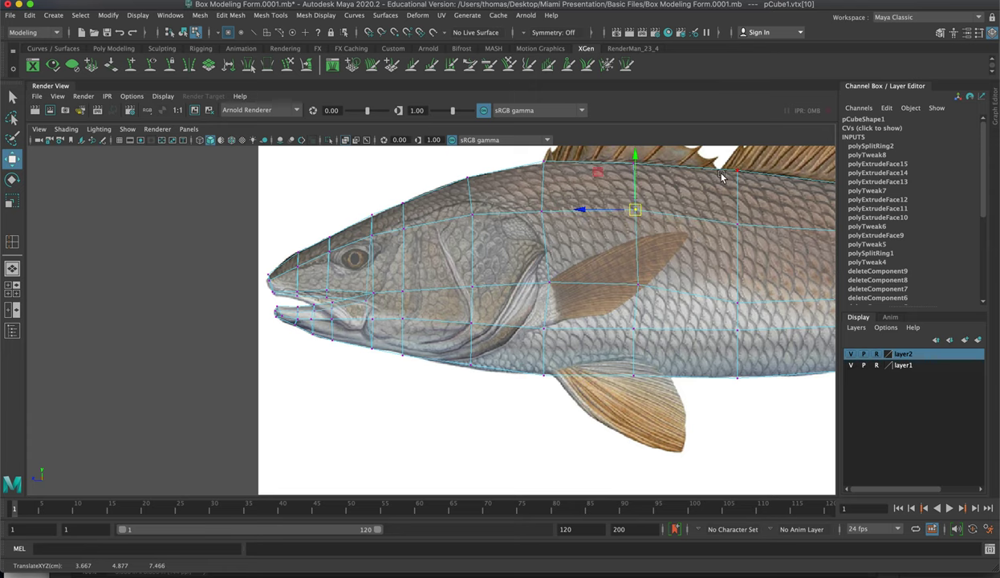
click(738, 217)
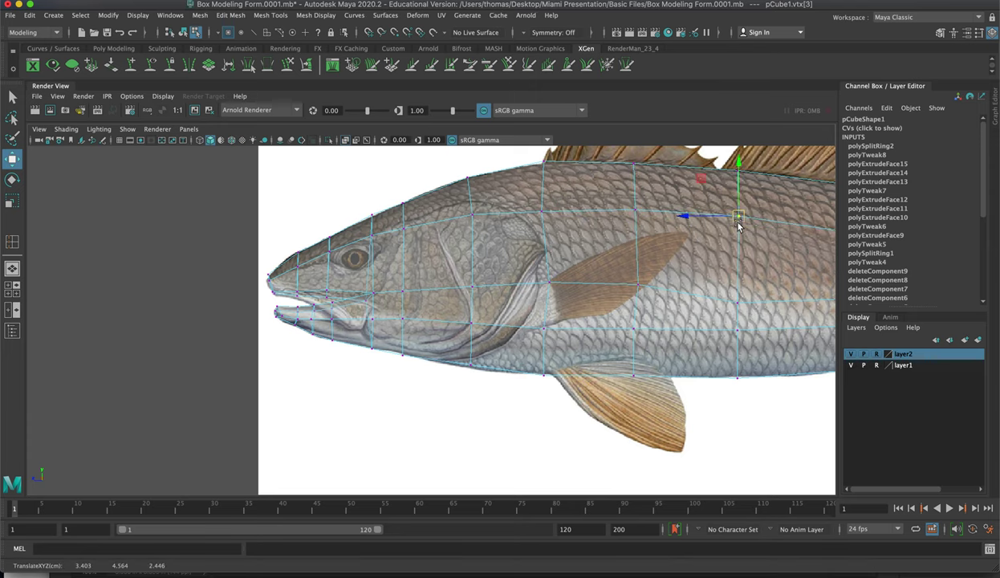
- Raise the mid-side vertices of the two columns behind the pectoral fin to level out the body's midline row
alt+middle_drag(739, 266, 493, 253)
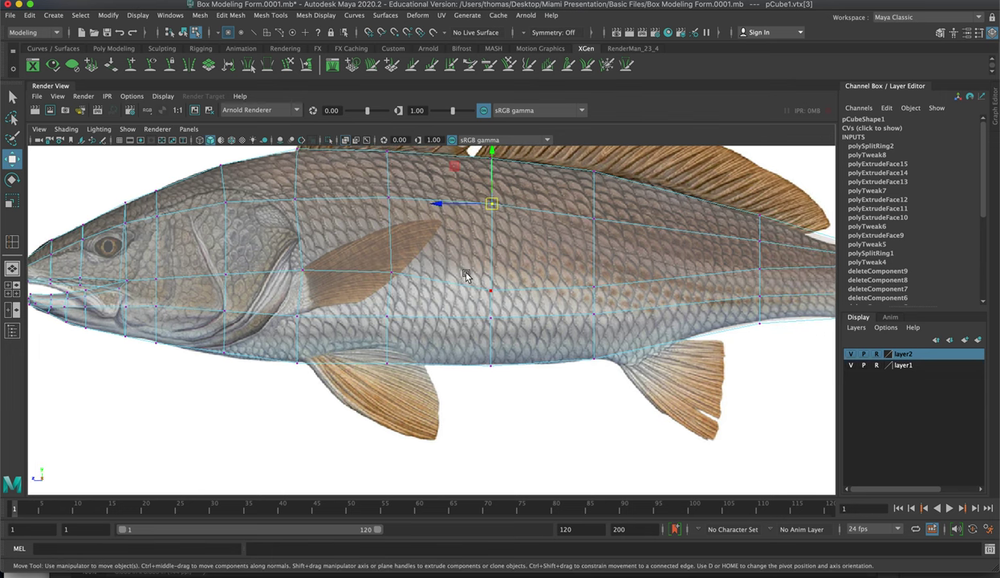
click(491, 292)
drag(491, 292, 492, 274)
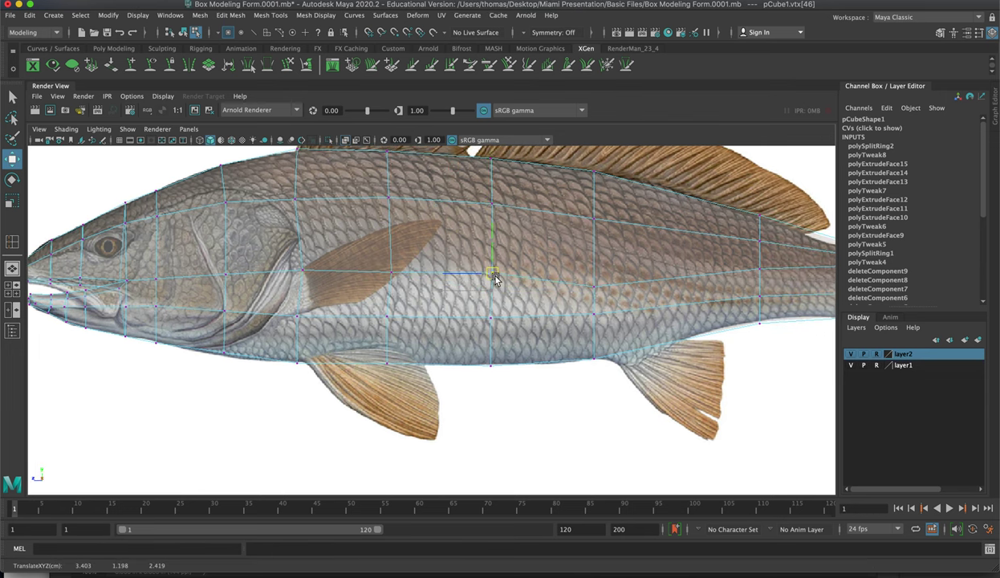
click(592, 274)
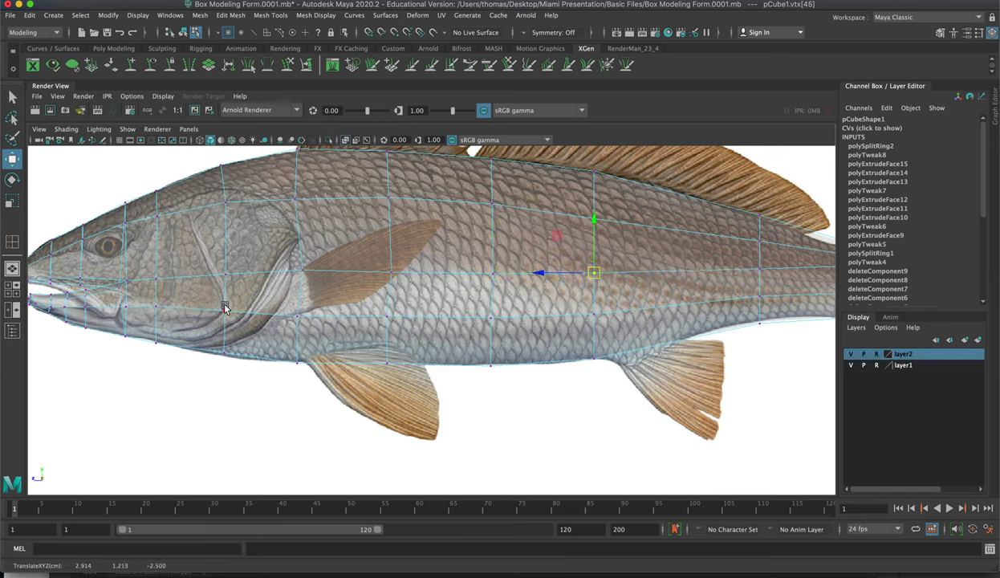
- Lower the lower-row vertices slightly from the gill cover to the column behind the pectoral fin
click(262, 276)
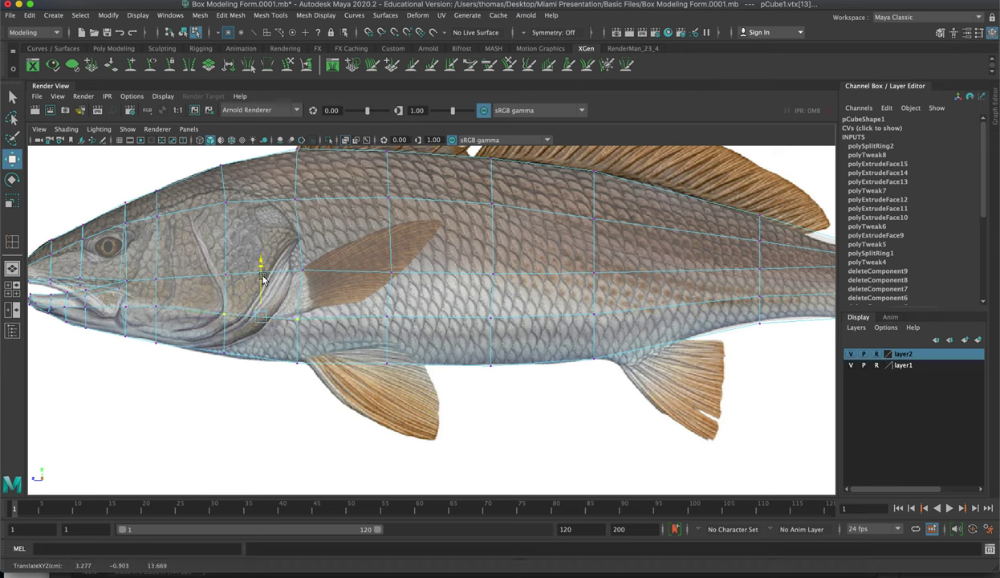
drag(357, 300, 527, 335)
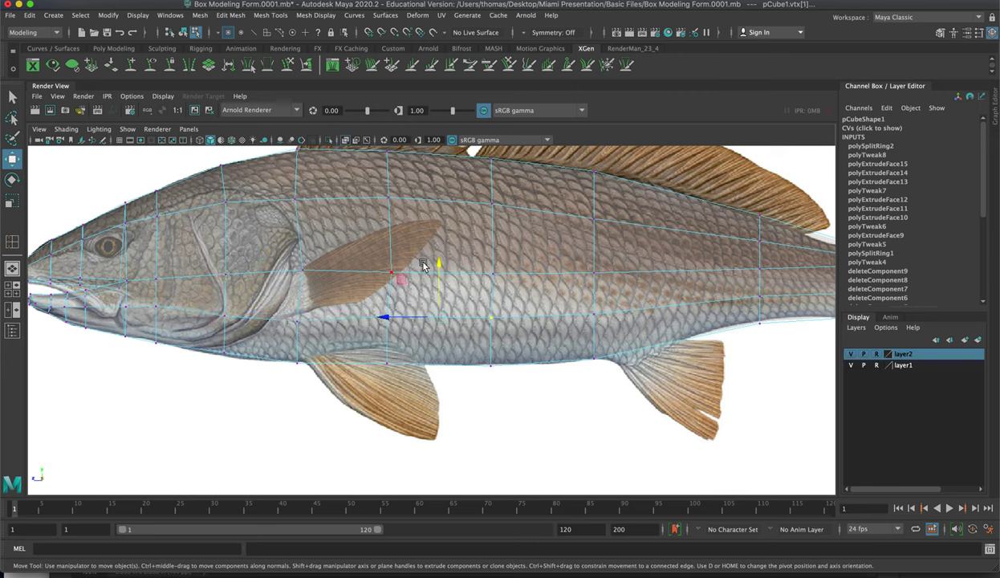
drag(423, 265, 435, 272)
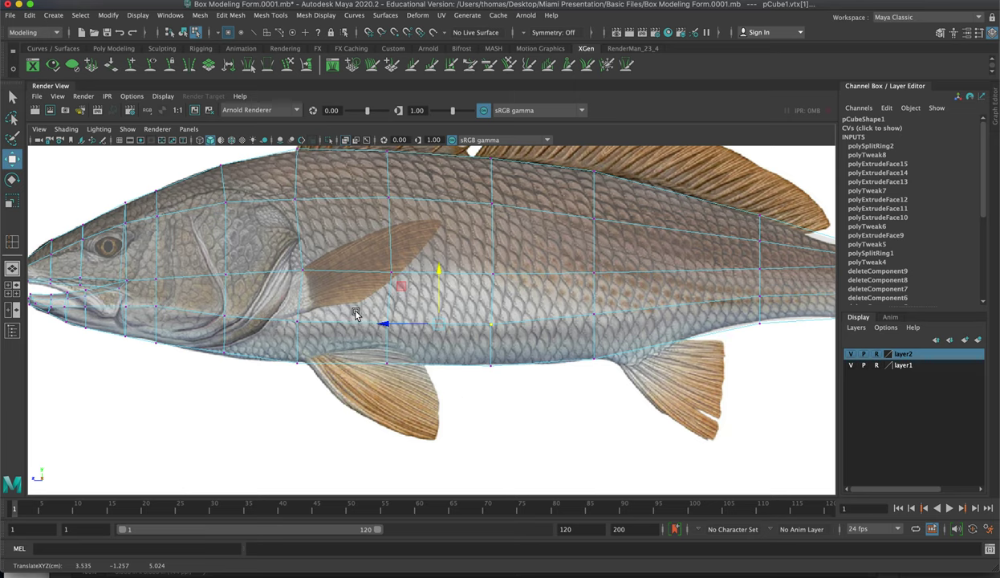
- Insert vertical edge loops around the body at the second dorsal fin's rear end and at the gap between the dorsal fins
alt+middle_drag(473, 250, 406, 348)
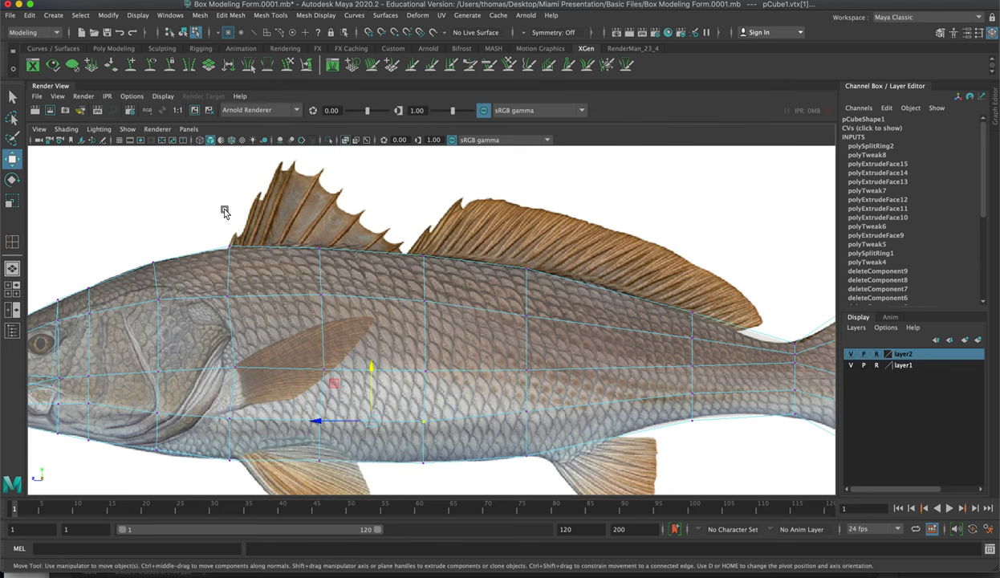
alt+middle_drag(728, 309, 486, 242)
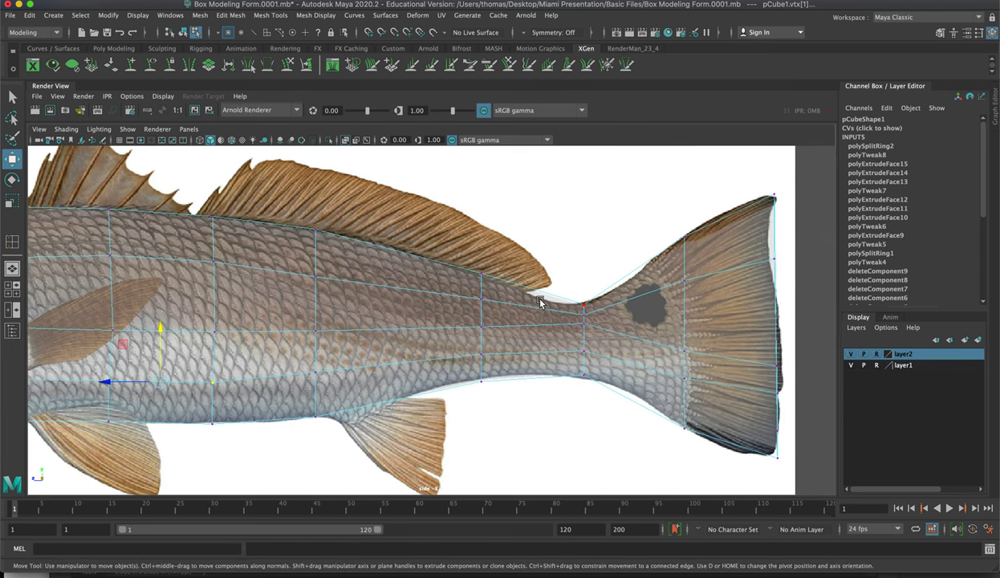
right_drag(539, 302, 472, 321)
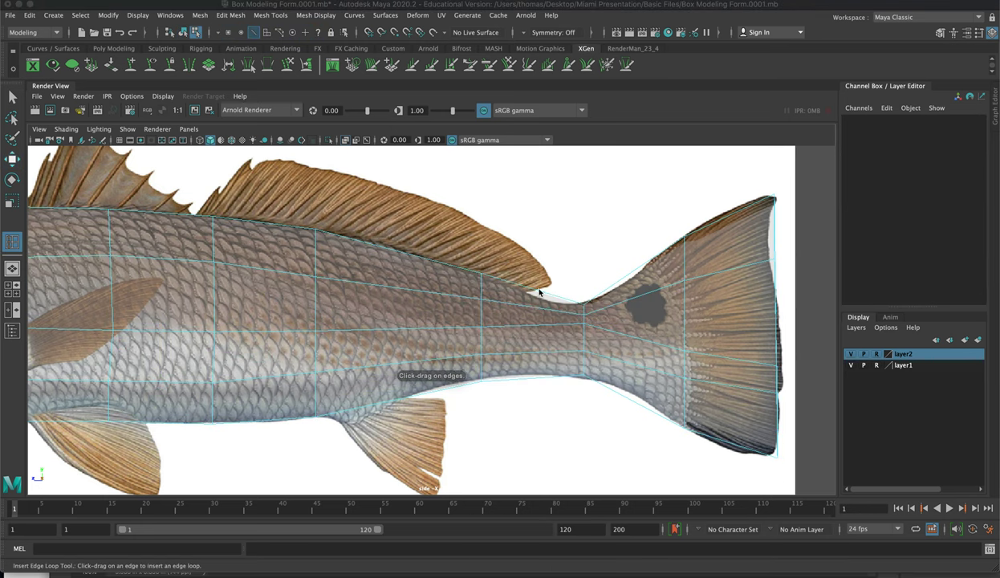
click(526, 295)
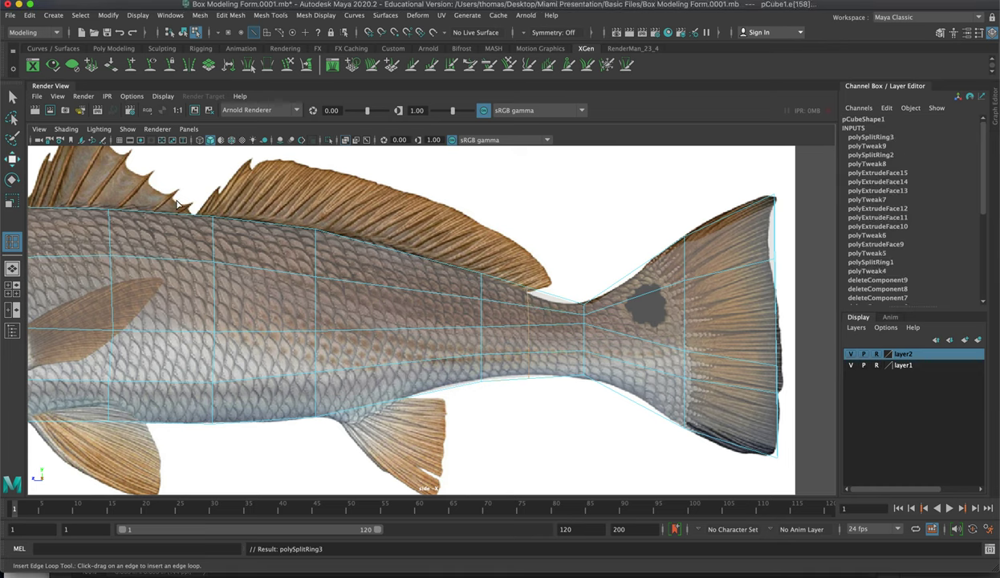
click(195, 217)
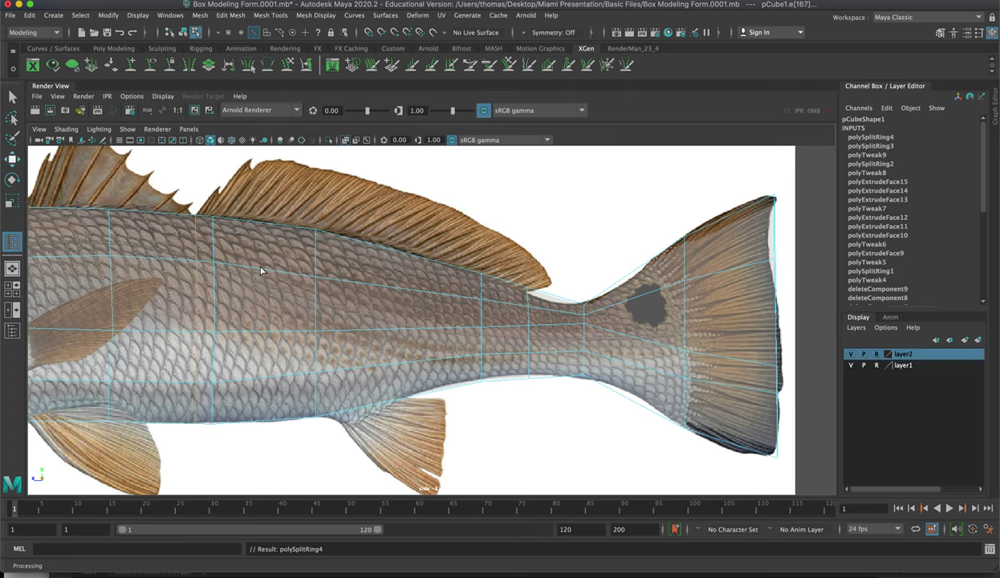
alt+middle_drag(261, 271, 449, 306)
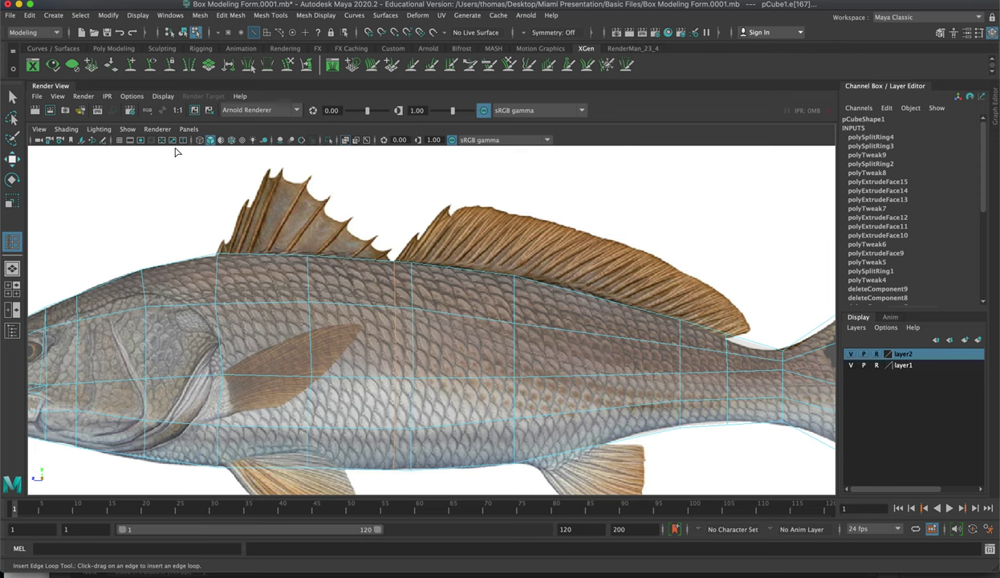
- Lower the top two vertices of the new loop at the second dorsal fin's rear end to fit the back outline
click(13, 96)
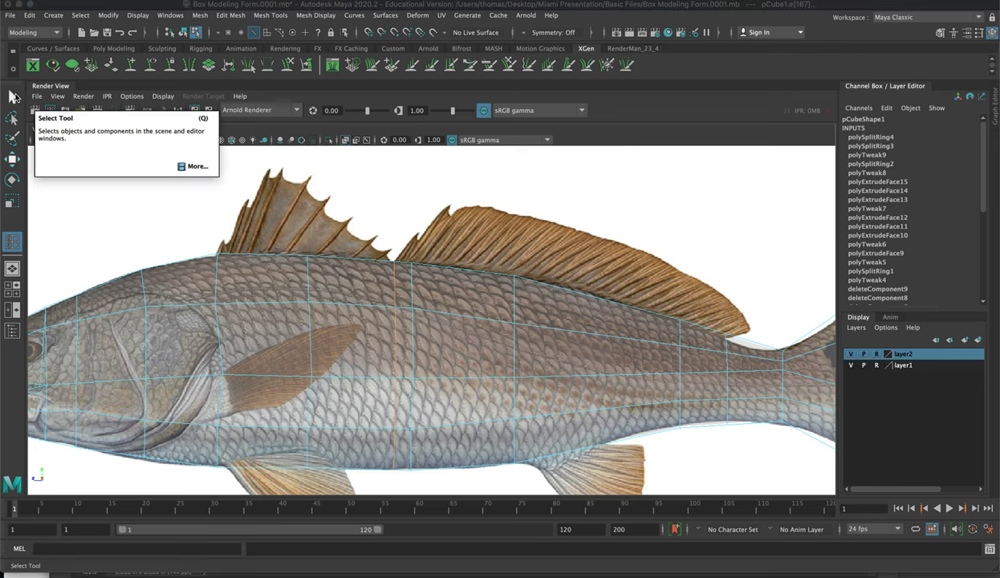
key(q)
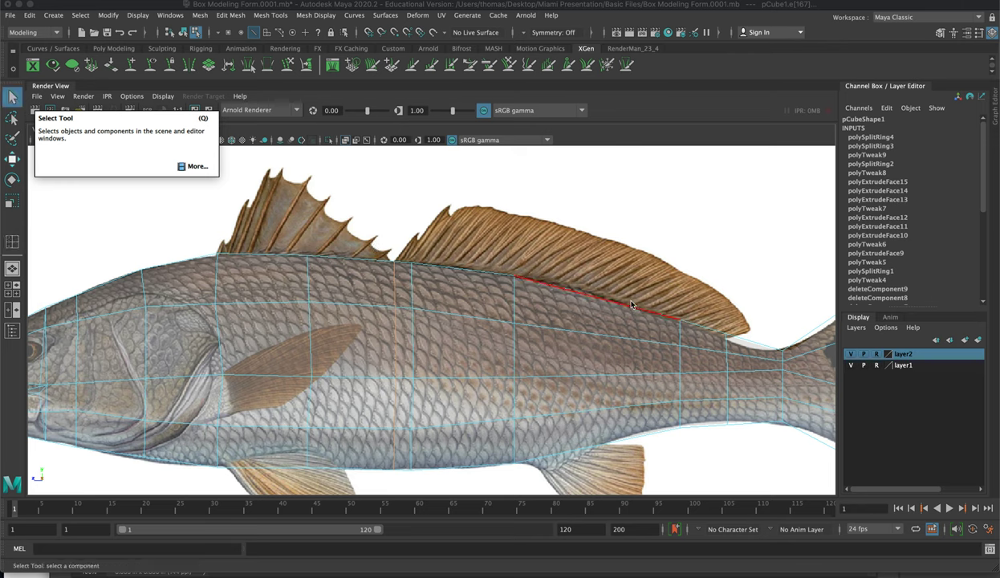
right_drag(642, 308, 622, 301)
click(588, 306)
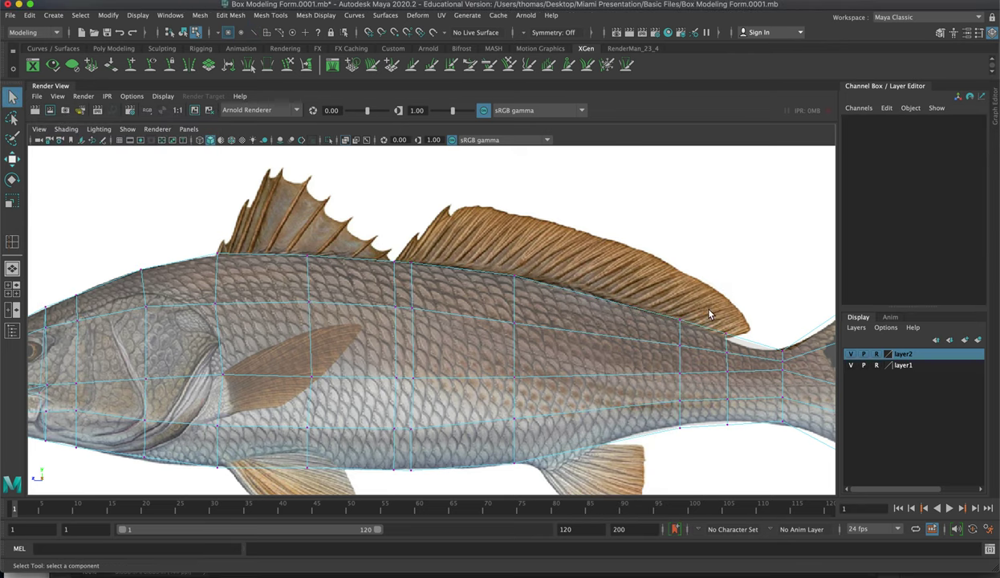
mouse_move(736, 338)
mouse_down()
mouse_move(700, 349)
mouse_move(718, 353)
mouse_move(732, 332)
mouse_up()
key(w)
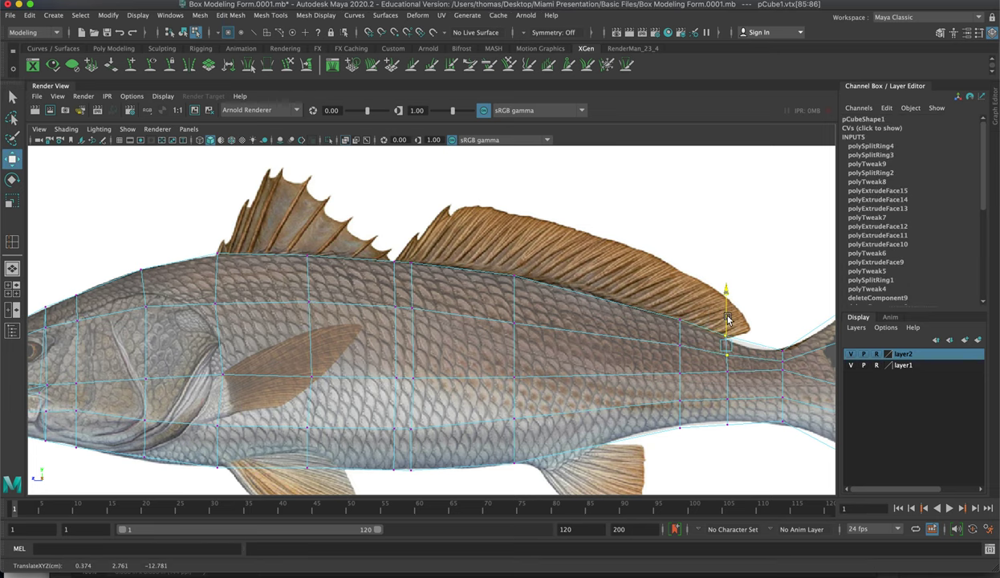
- Lower the upper-row vertex ahead of the dorsal-end loop, and adjust the upper vertices at the tail's narrowest column
alt+middle_drag(718, 320, 457, 238)
drag(425, 276, 425, 278)
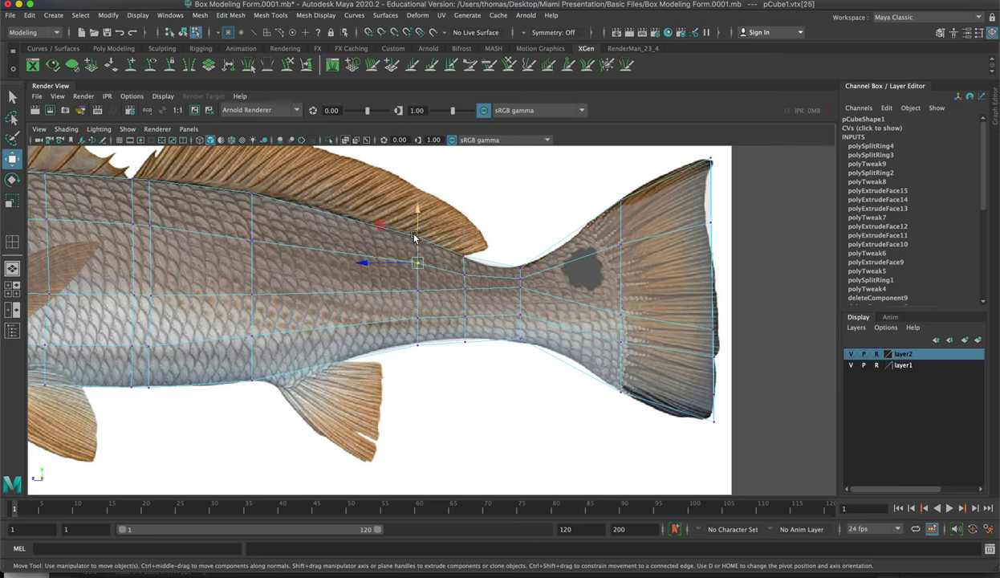
drag(415, 238, 414, 243)
drag(484, 257, 520, 284)
drag(492, 239, 519, 272)
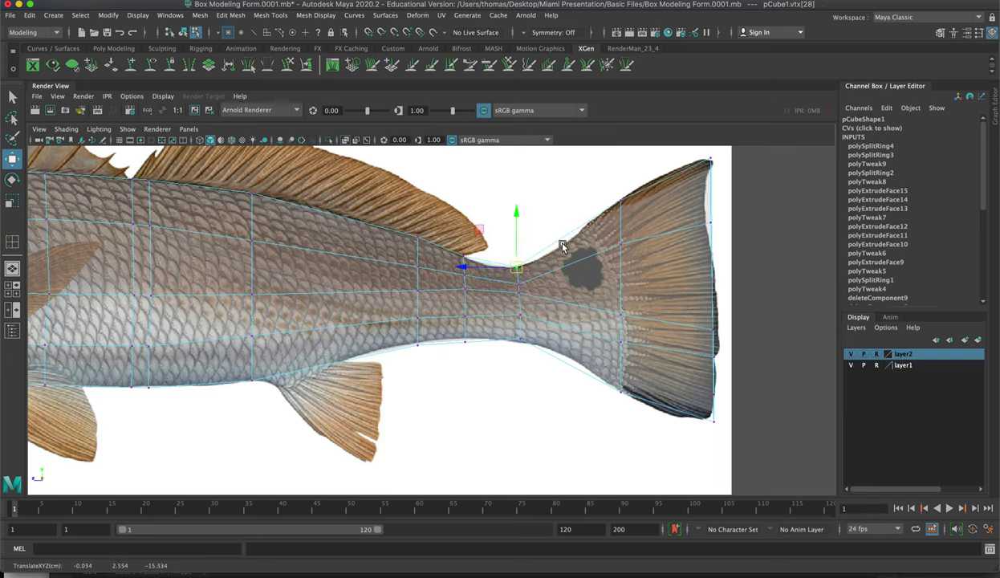
- Insert two vertical edge loops between the tail's narrowest column and the base of the tail fin
right_drag(591, 246, 644, 226)
shift+right_click(587, 256)
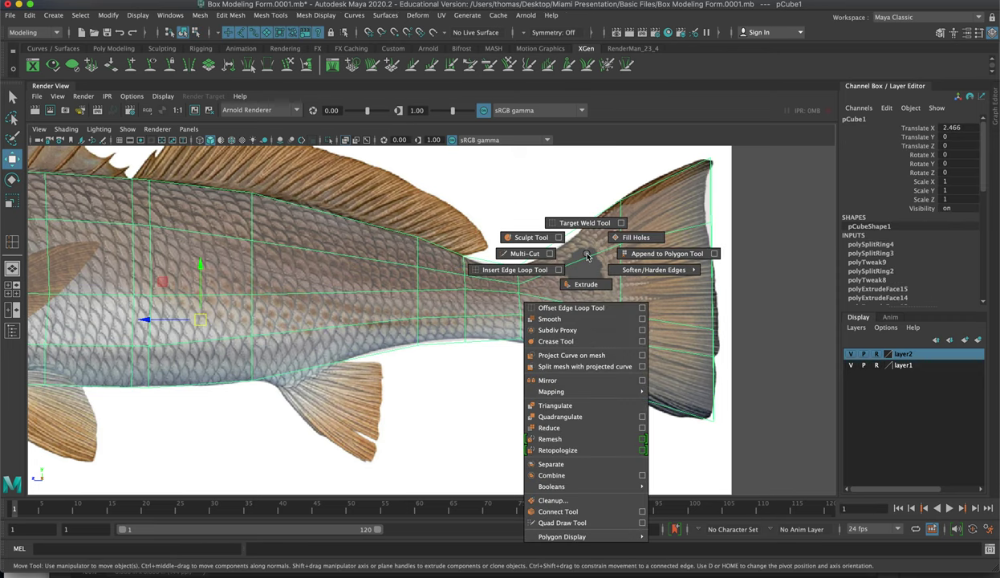
click(531, 270)
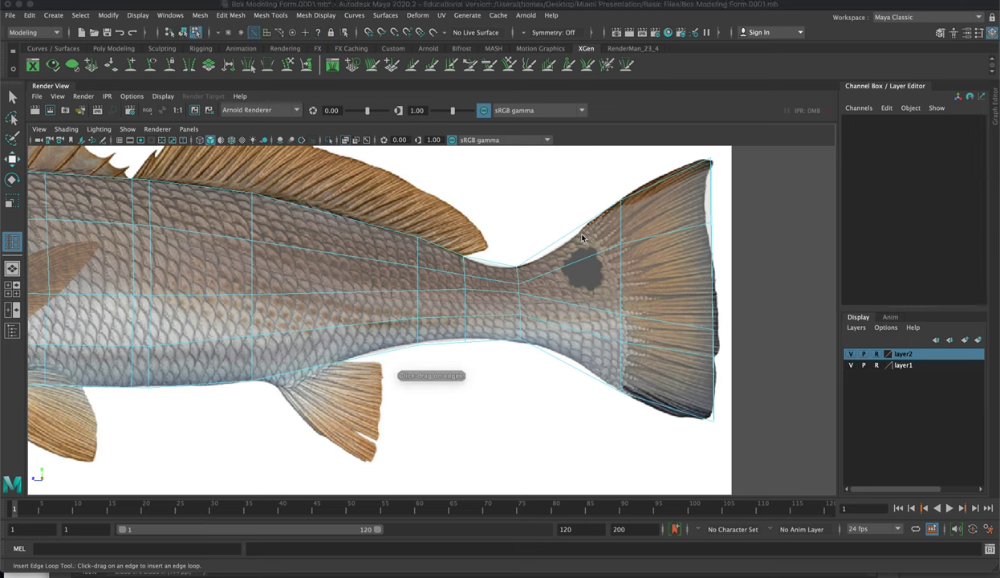
click(551, 248)
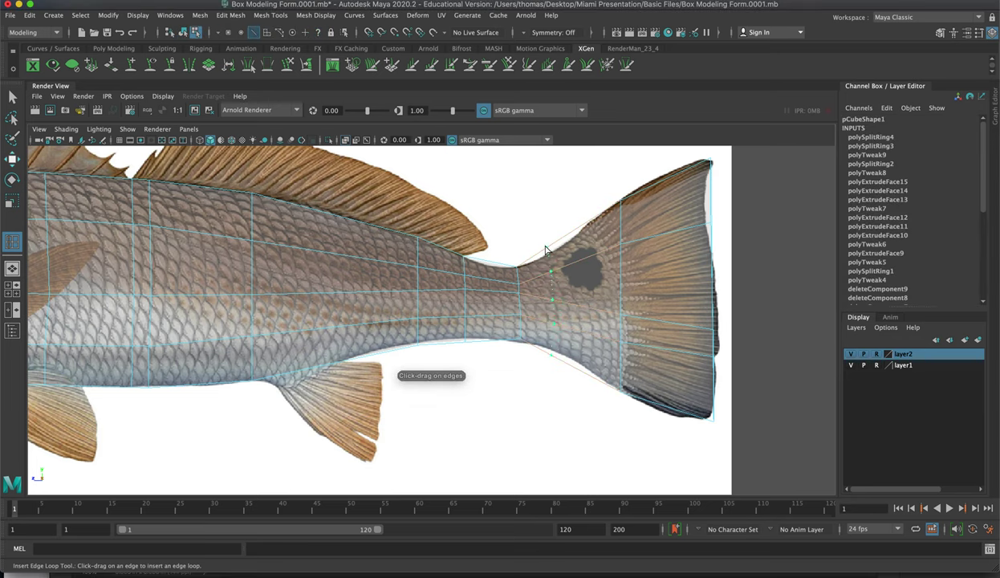
drag(545, 245, 542, 247)
click(572, 231)
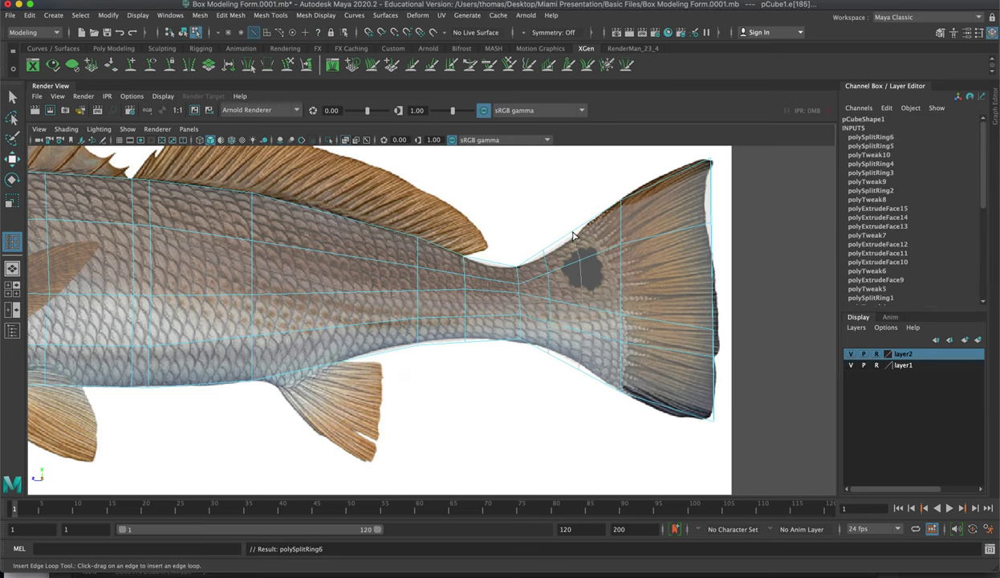
- Move the upper vertices of the two new loops ahead of the tail fin to fit the tail's upper outline
click(13, 96)
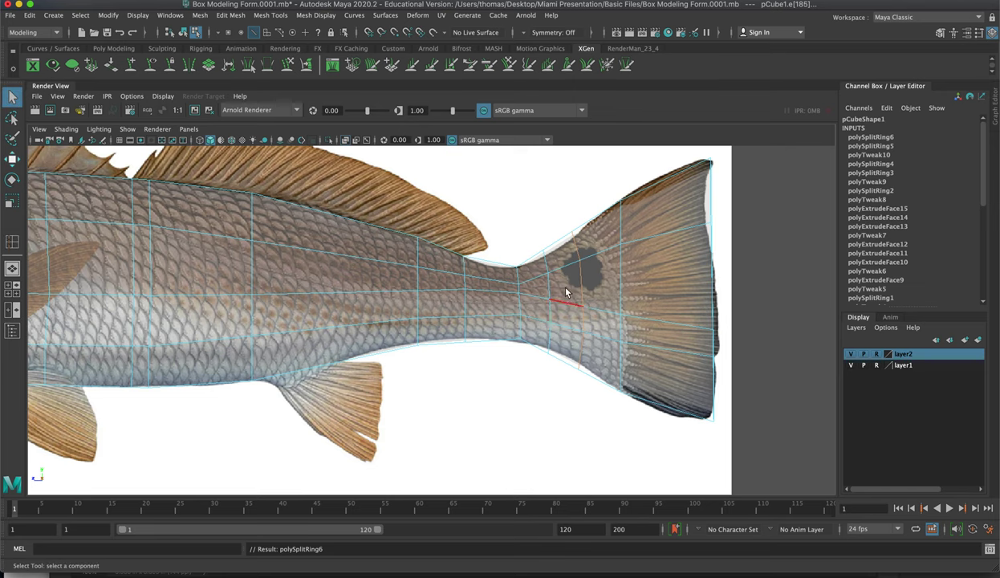
right_drag(560, 267, 522, 239)
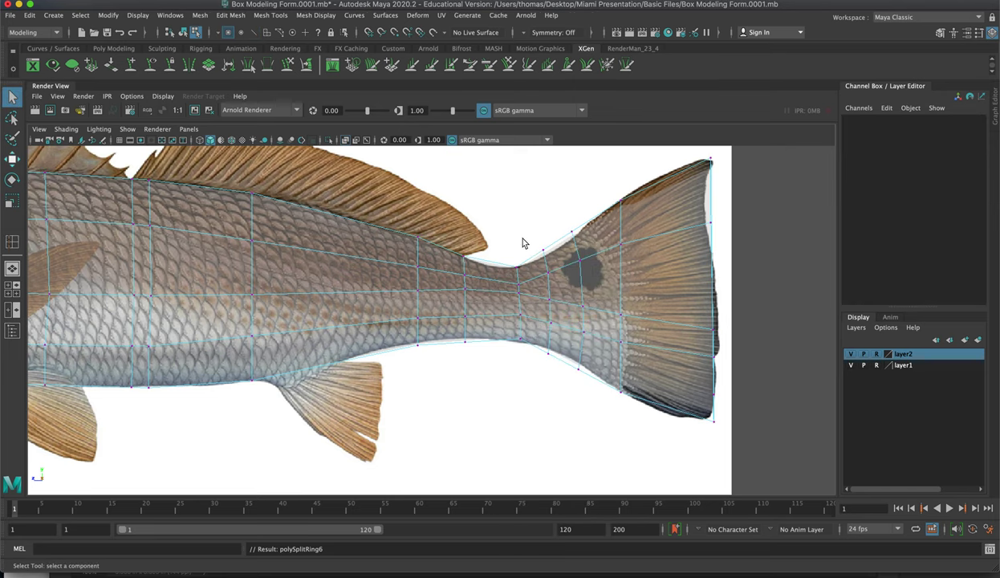
click(549, 275)
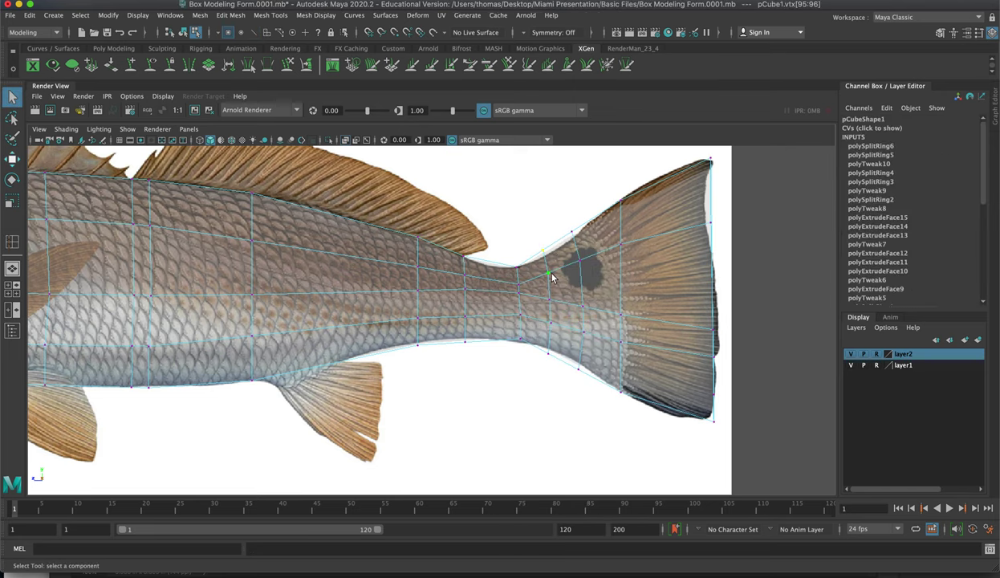
key(w)
drag(549, 263, 553, 268)
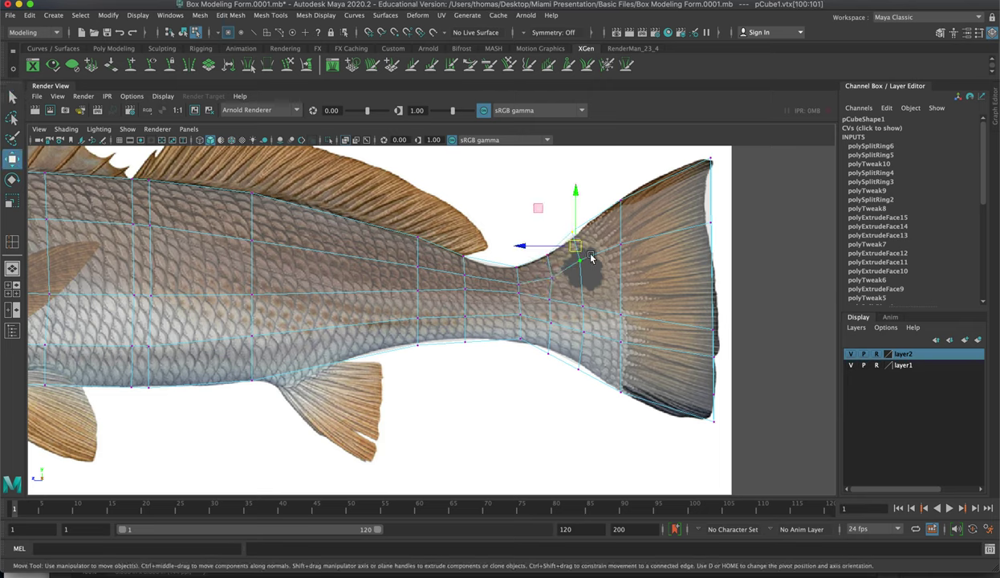
click(579, 246)
drag(582, 246, 583, 246)
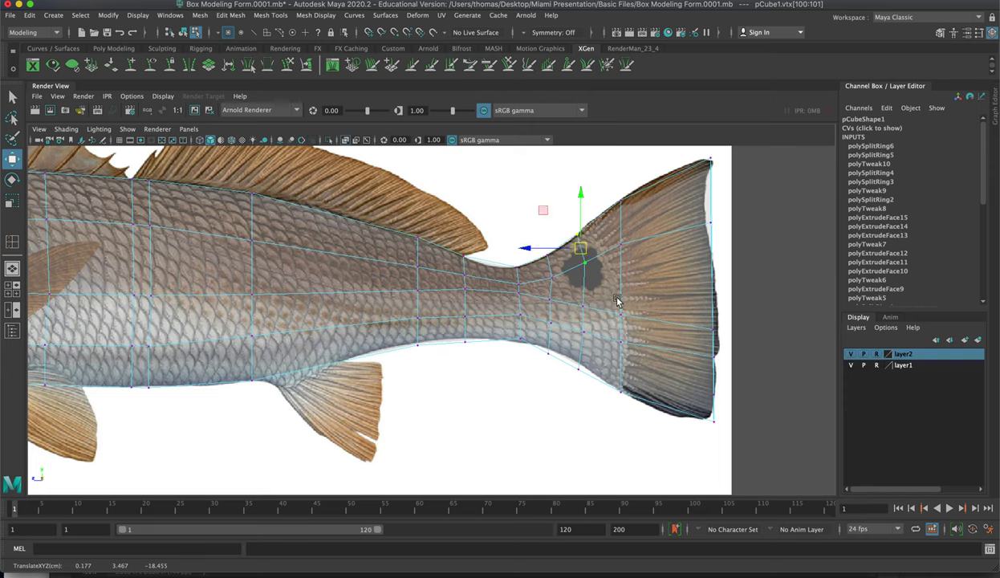
- Raise the bottom-edge vertices from the dorsal-end loop to the last loop before the tail fin to fit the lower outline
click(549, 360)
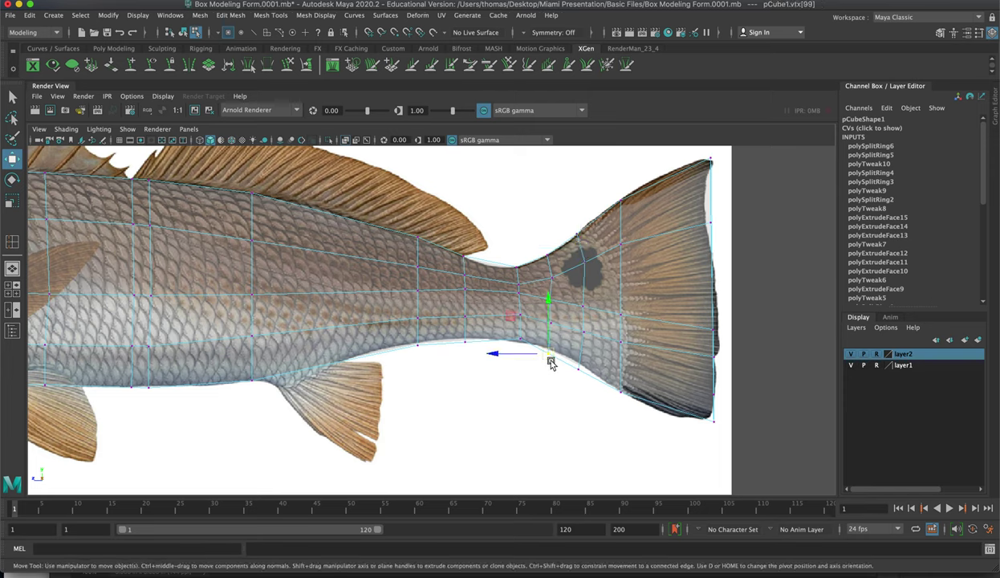
drag(549, 359, 551, 355)
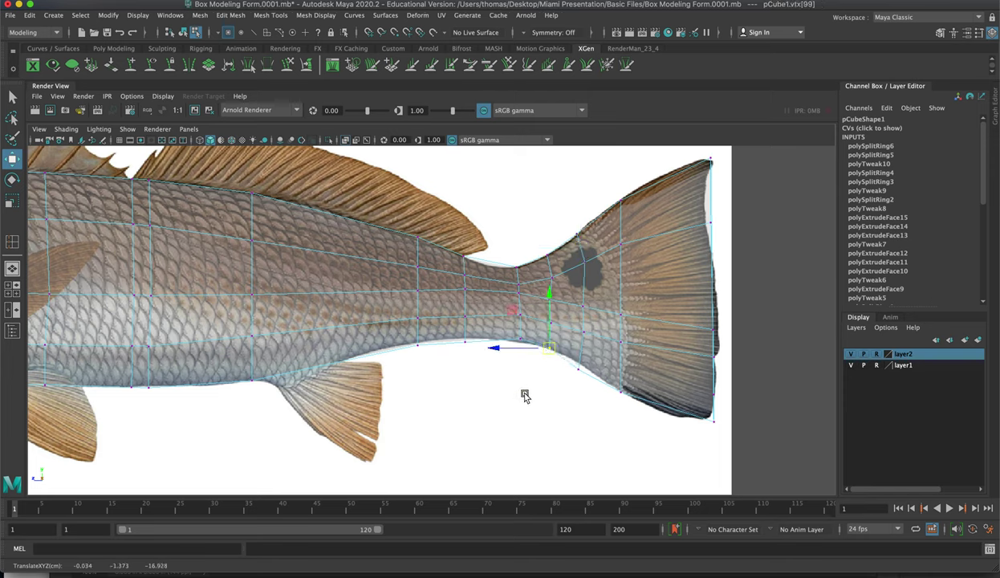
click(518, 342)
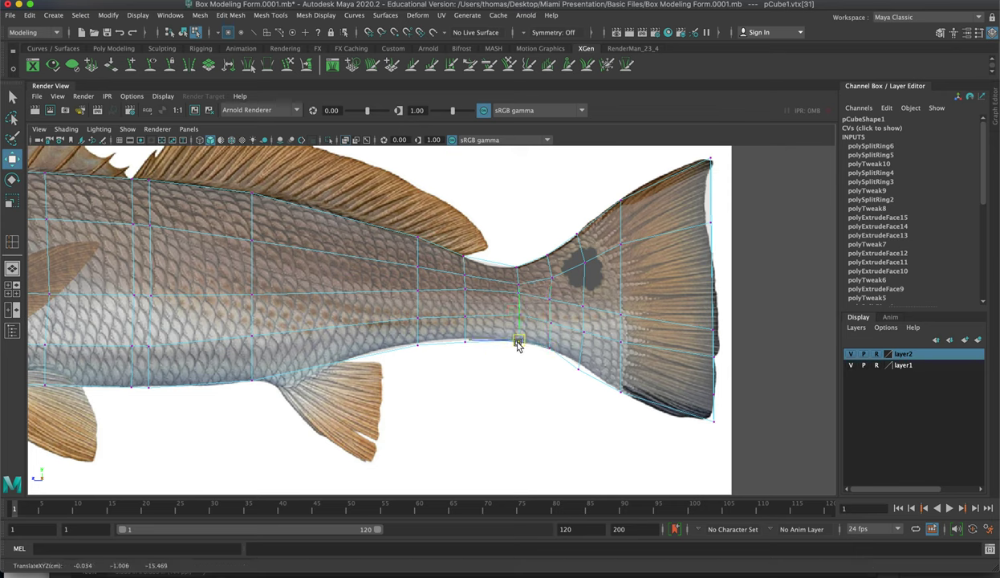
click(463, 340)
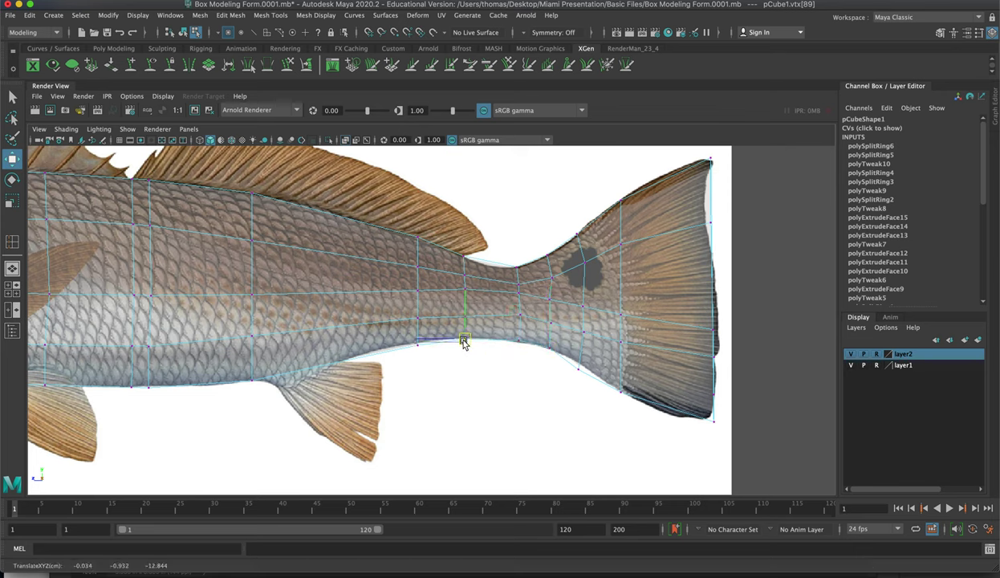
click(577, 369)
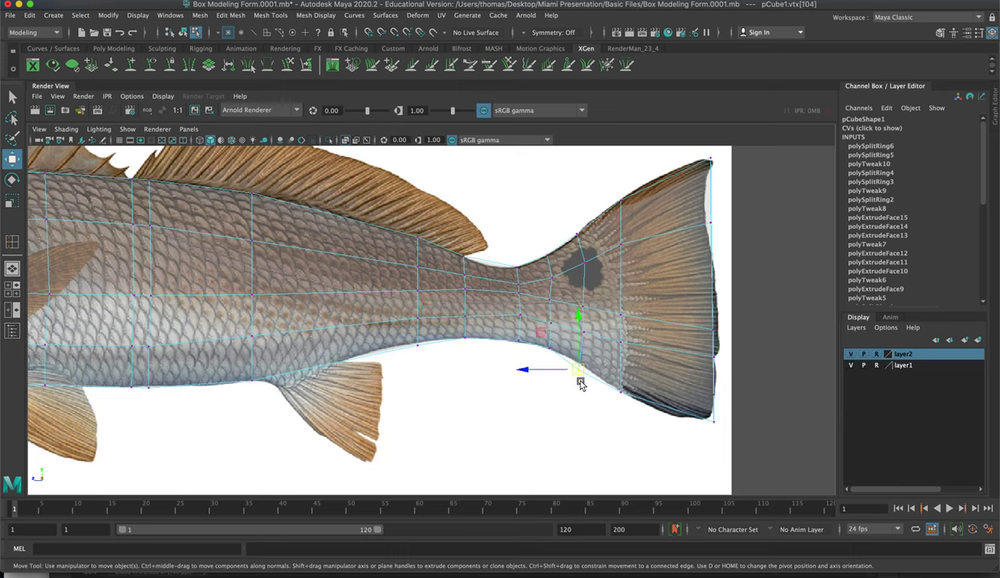
drag(581, 384, 580, 375)
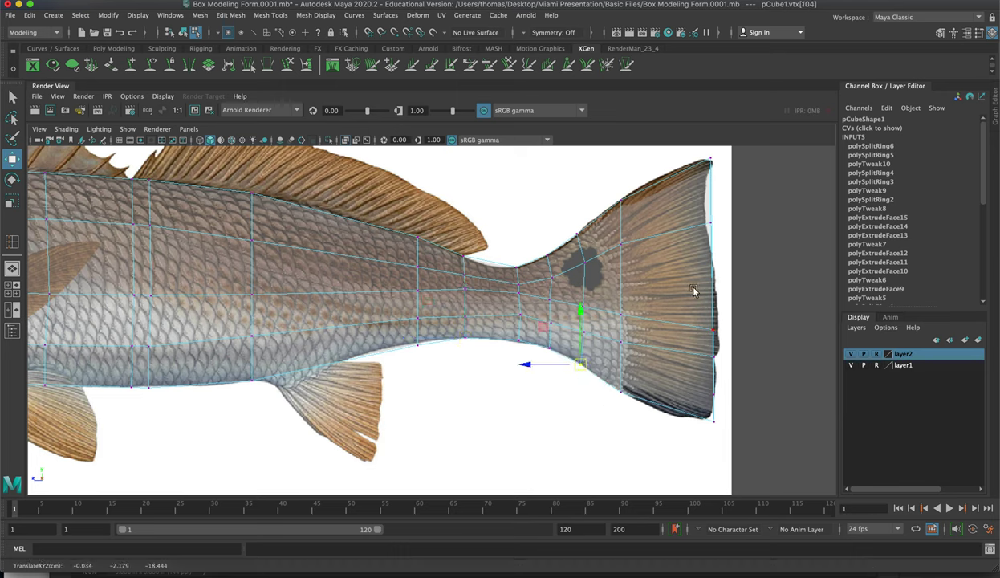
- Insert a vertical edge loop through the middle of the tail fin and fit its top and bottom vertices to the fin outline
right_drag(628, 197, 582, 197)
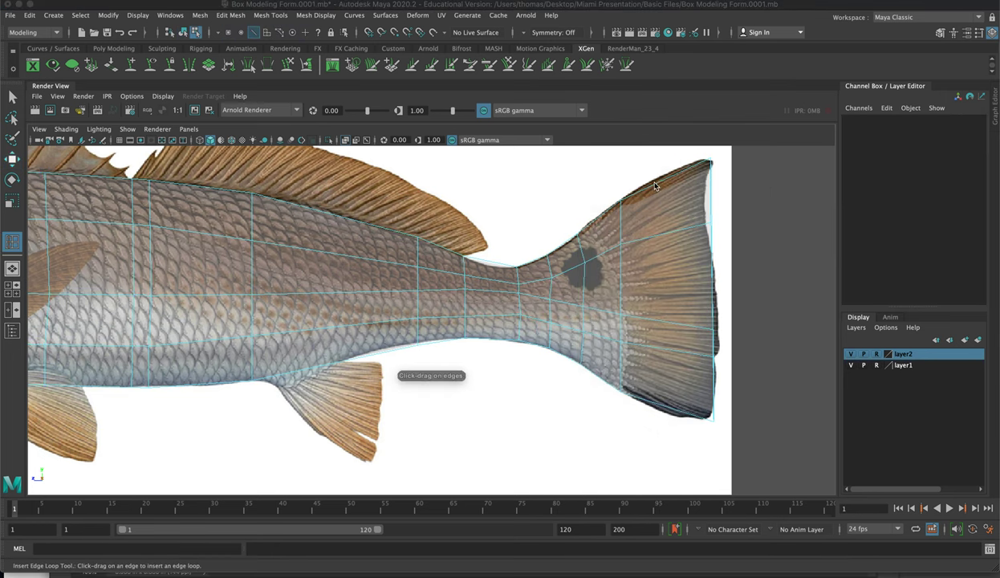
drag(654, 186, 669, 181)
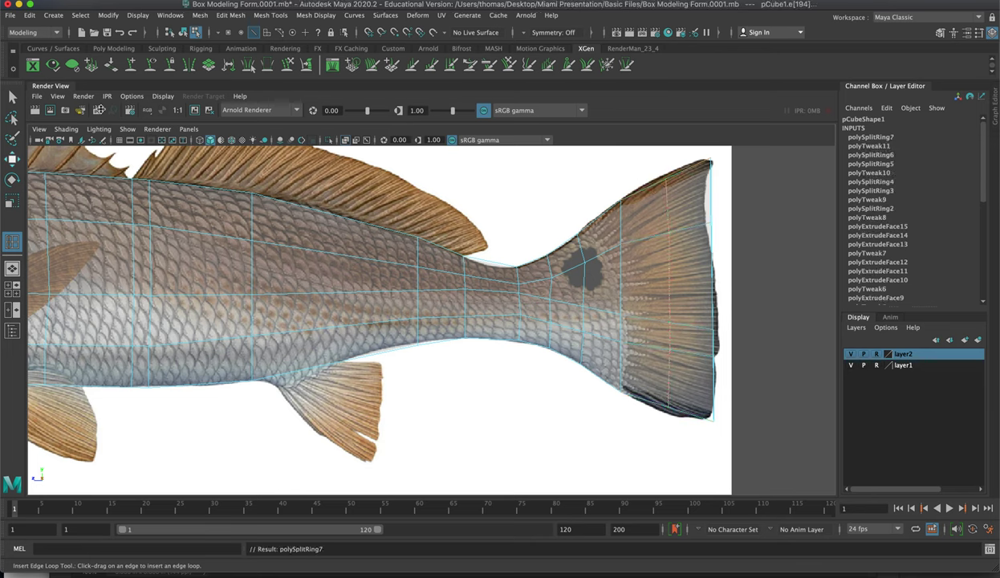
click(12, 95)
right_drag(655, 185, 616, 187)
click(668, 182)
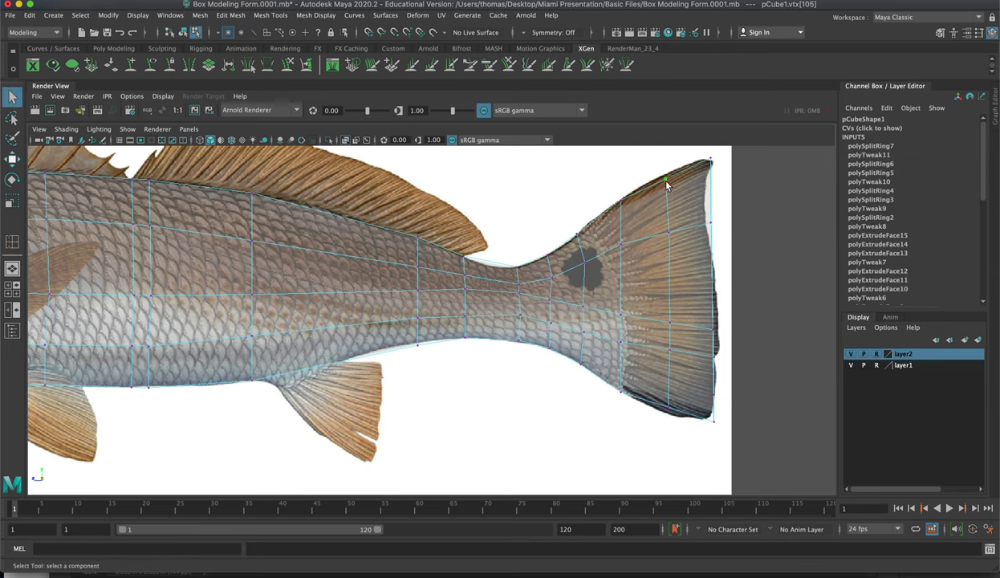
key(w)
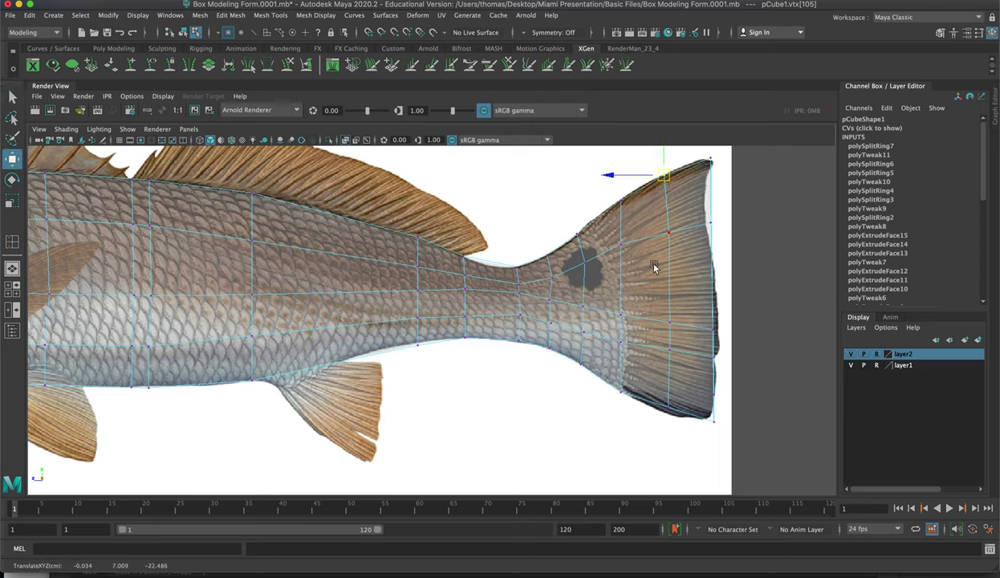
click(666, 415)
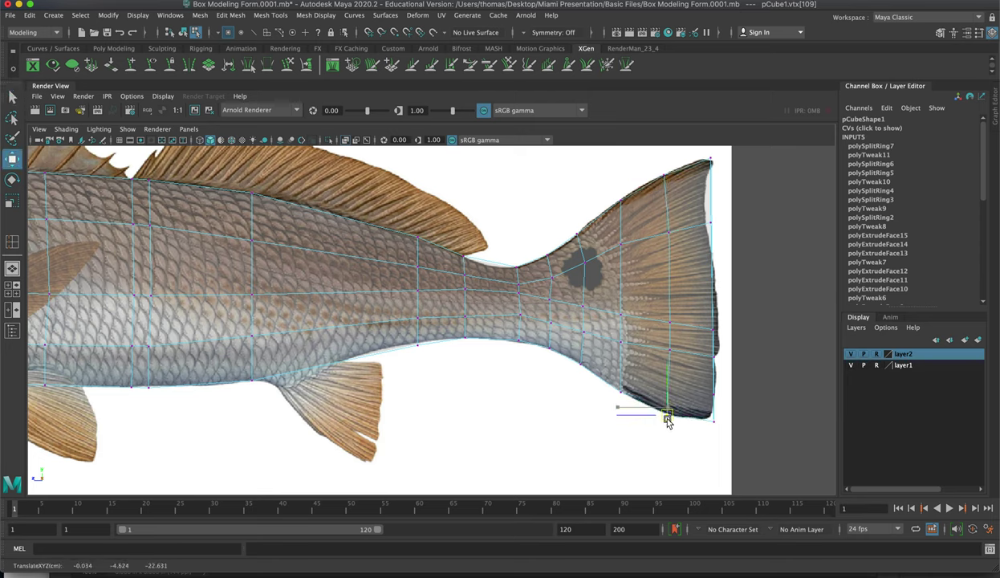
- Move the vertices along the tail fin's rear edge, including both corner tips, to match the fin's contour
click(712, 419)
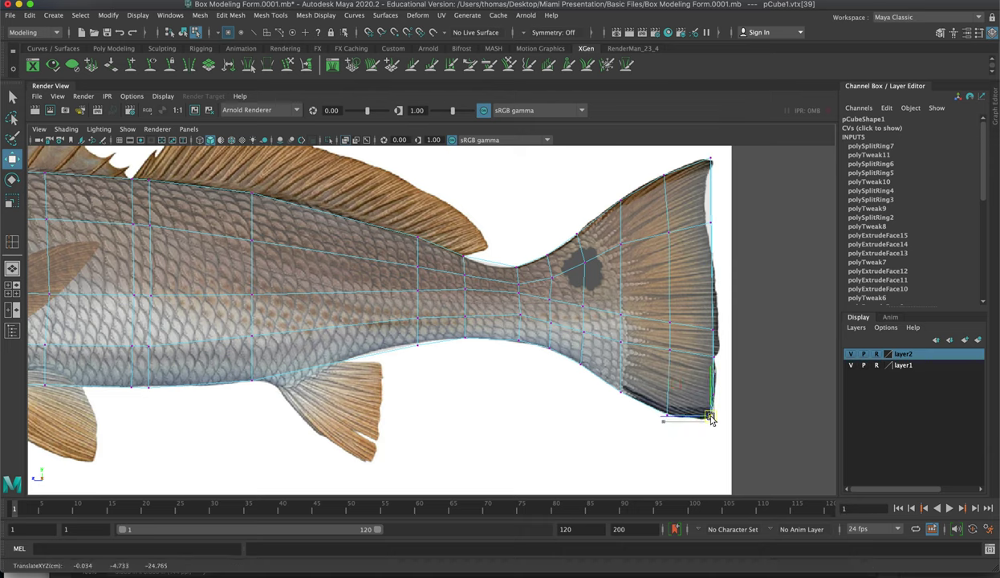
drag(710, 421, 708, 418)
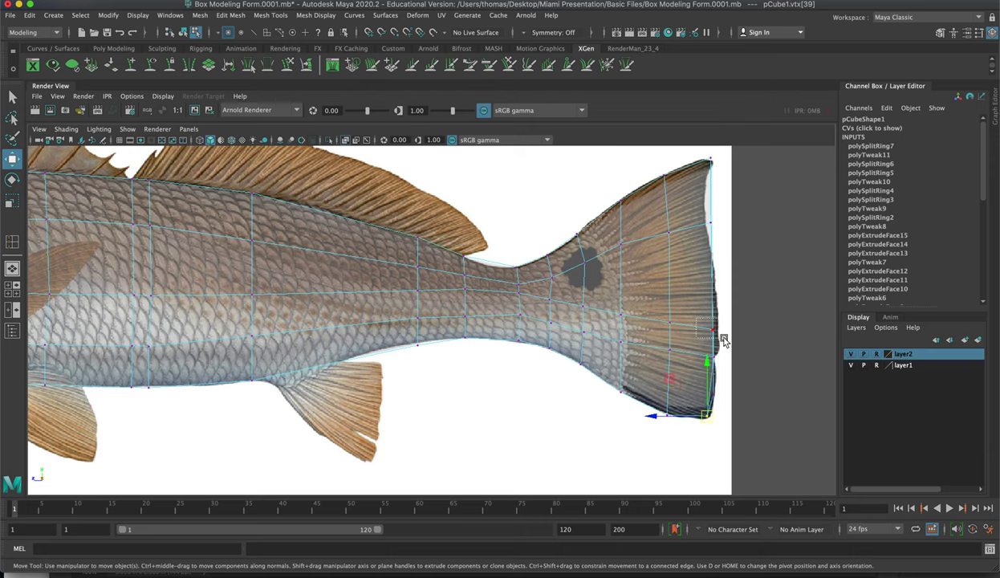
click(706, 331)
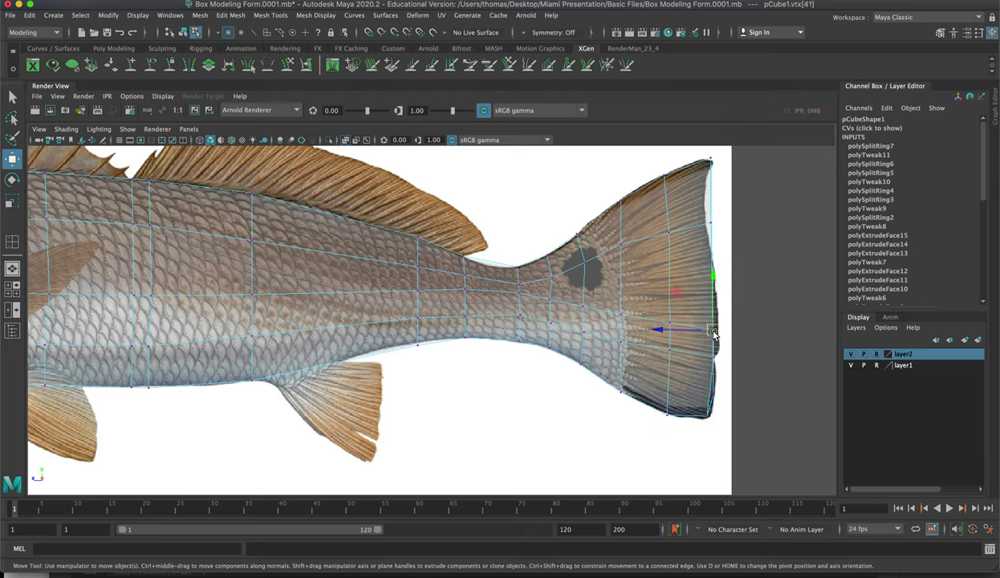
click(709, 223)
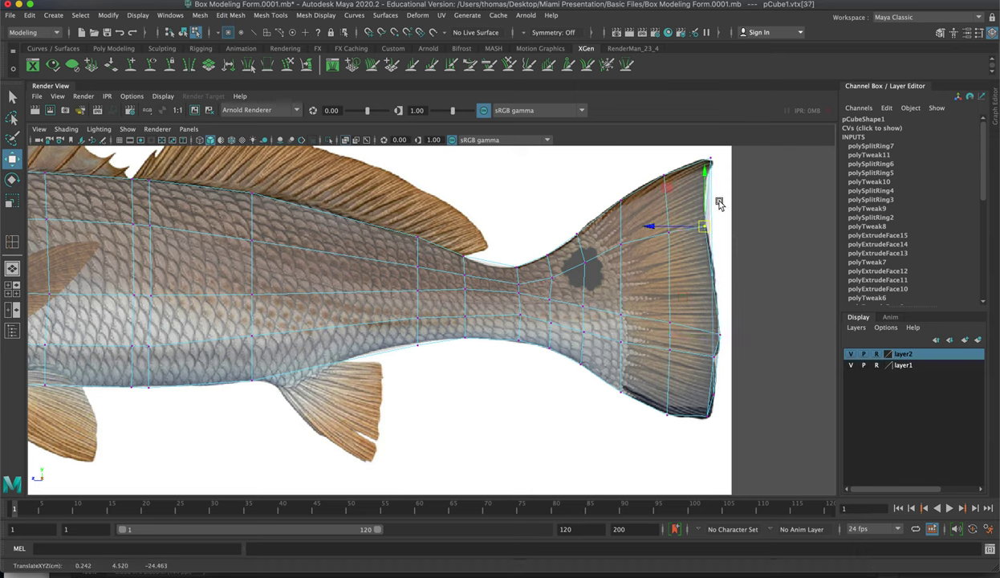
click(707, 163)
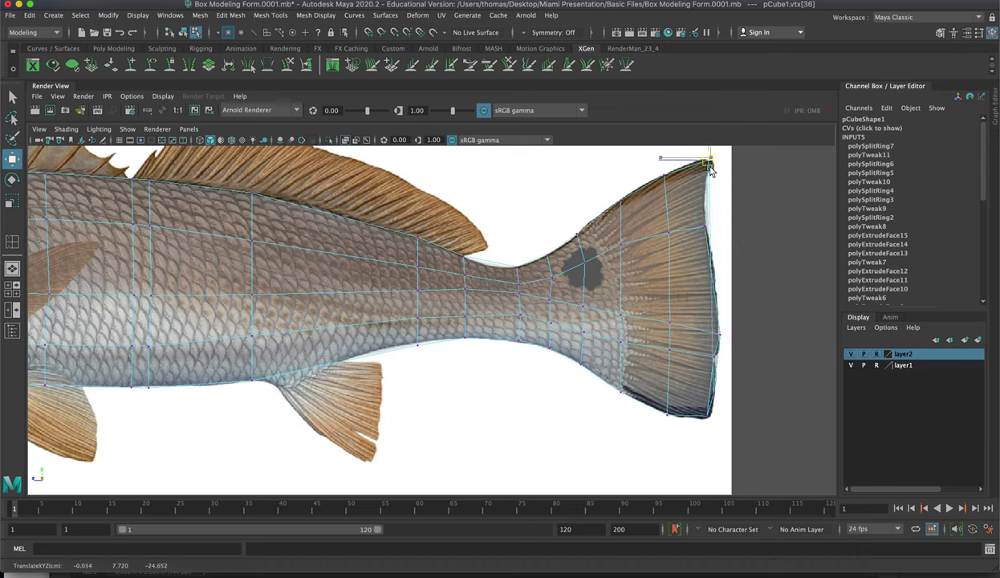
drag(709, 166, 710, 167)
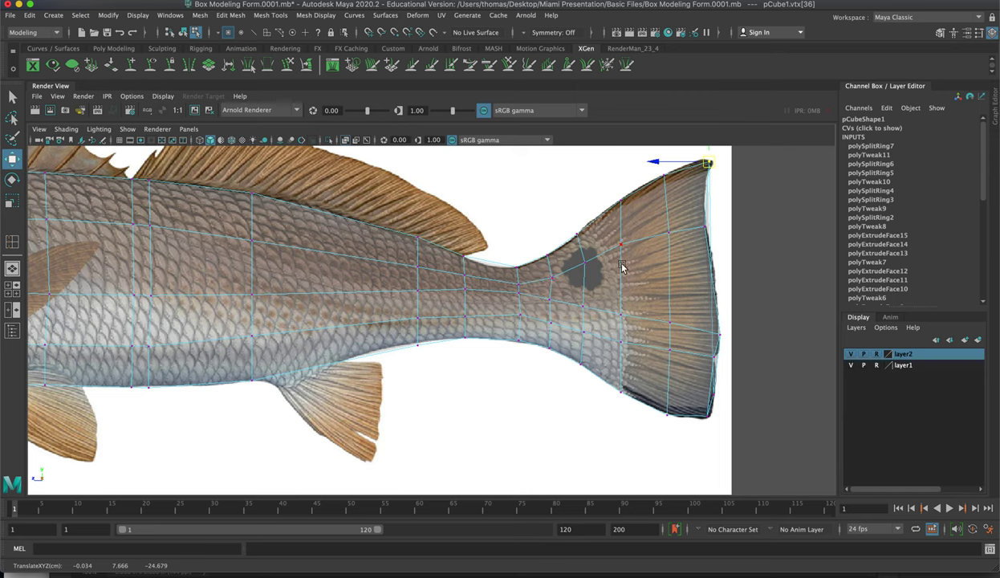
- Raise the middle-row vertices from the tail spot to the fin's rear edge into a nearly level line
click(583, 297)
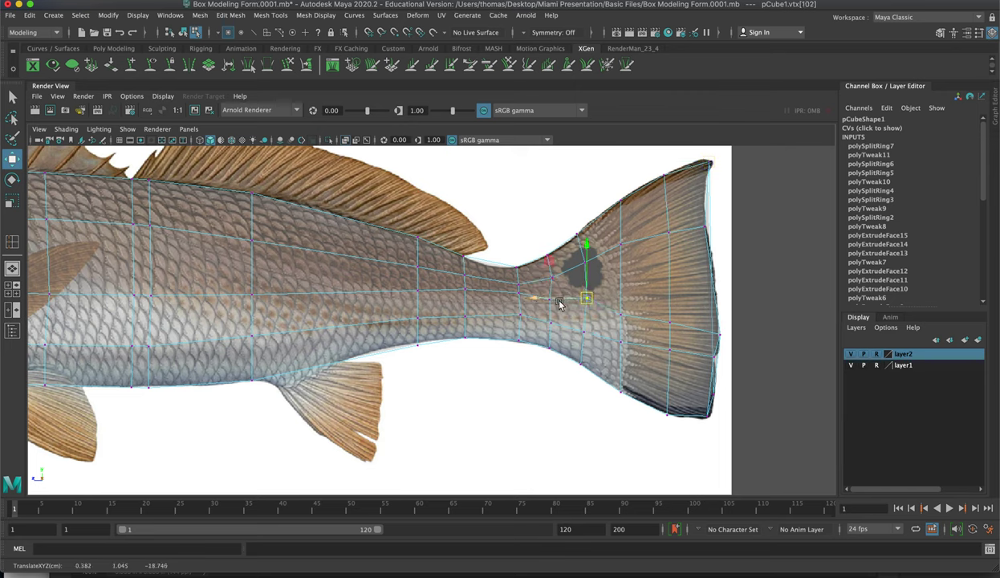
drag(607, 299, 639, 320)
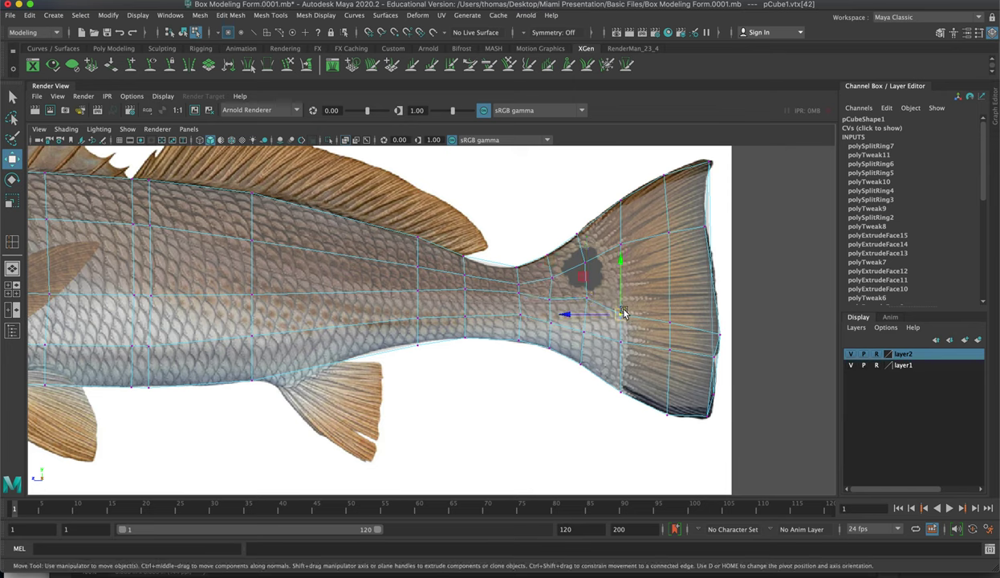
click(674, 306)
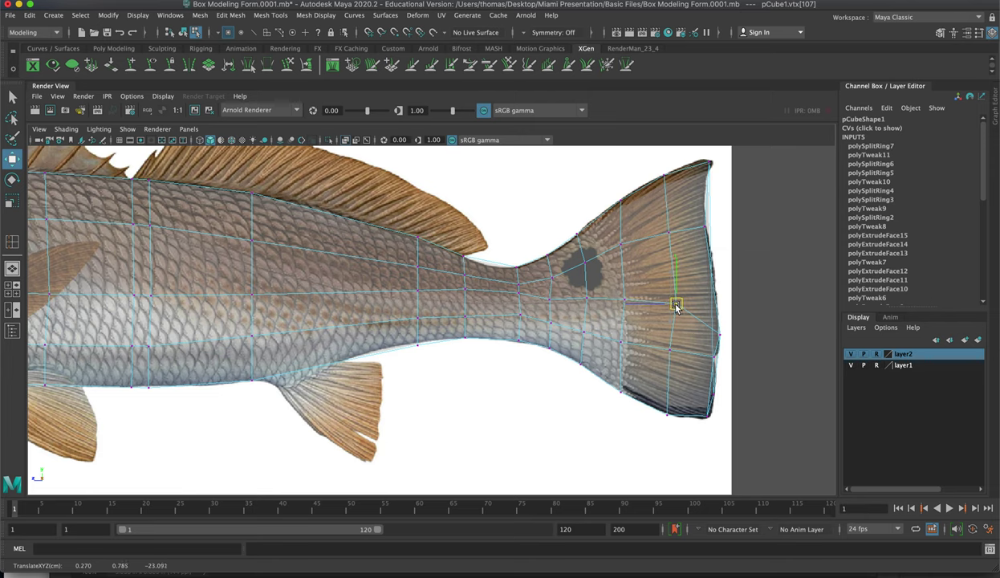
drag(676, 304, 722, 341)
drag(720, 337, 715, 295)
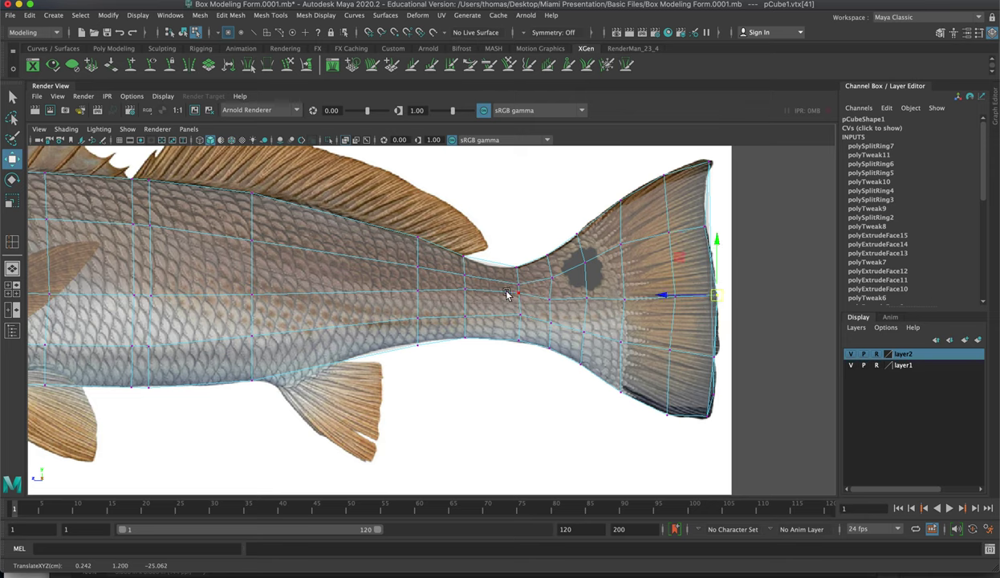
- Align the middle-row vertices around the tail's narrowest column, and adjust the lower inner vertex at the tail fin's base
drag(452, 281, 474, 298)
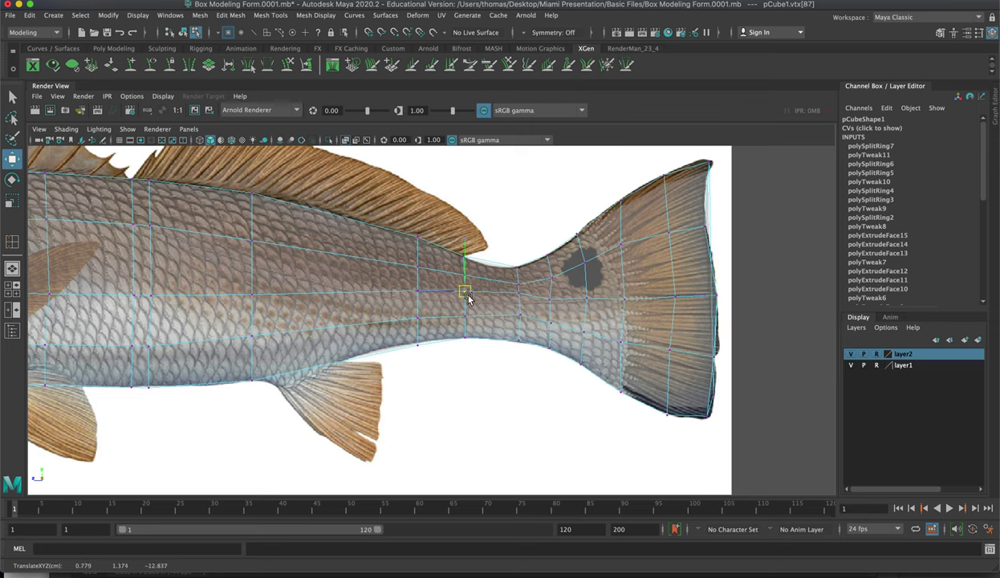
click(518, 297)
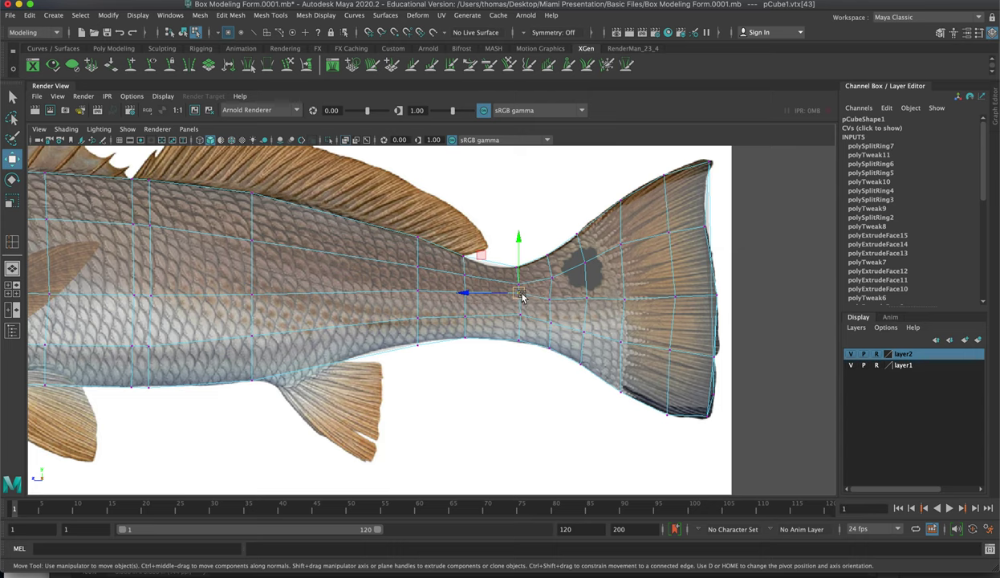
drag(521, 297, 521, 298)
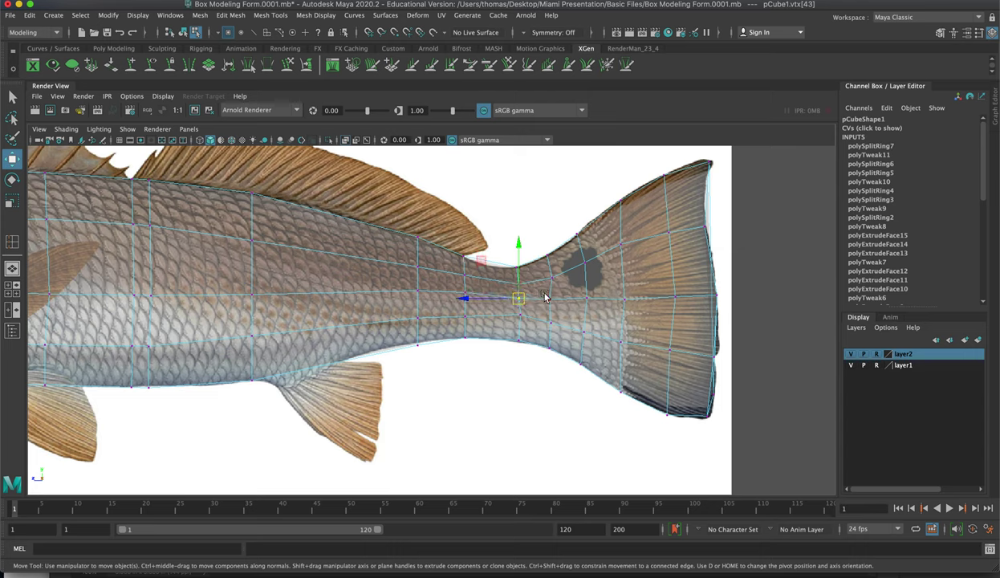
click(550, 300)
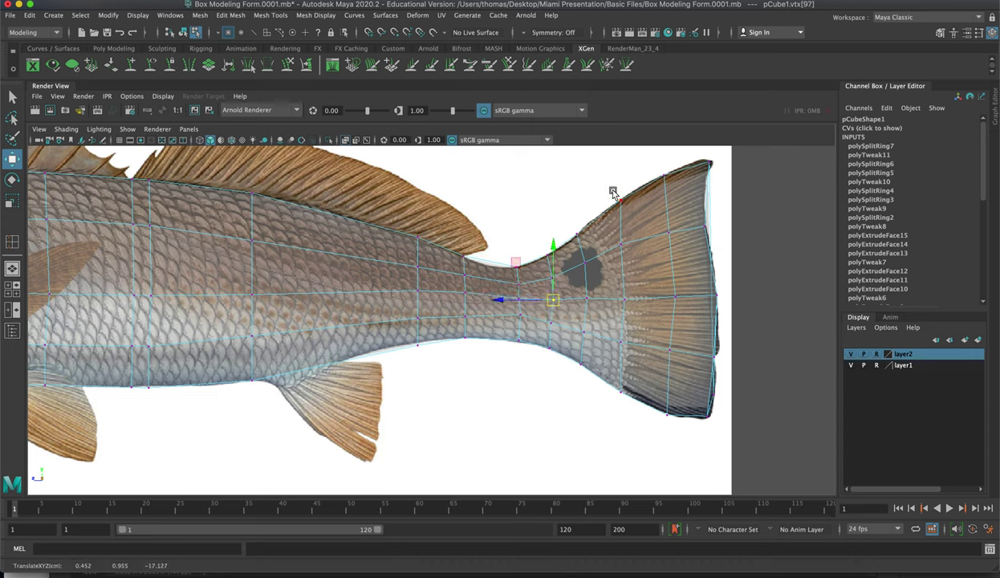
click(624, 344)
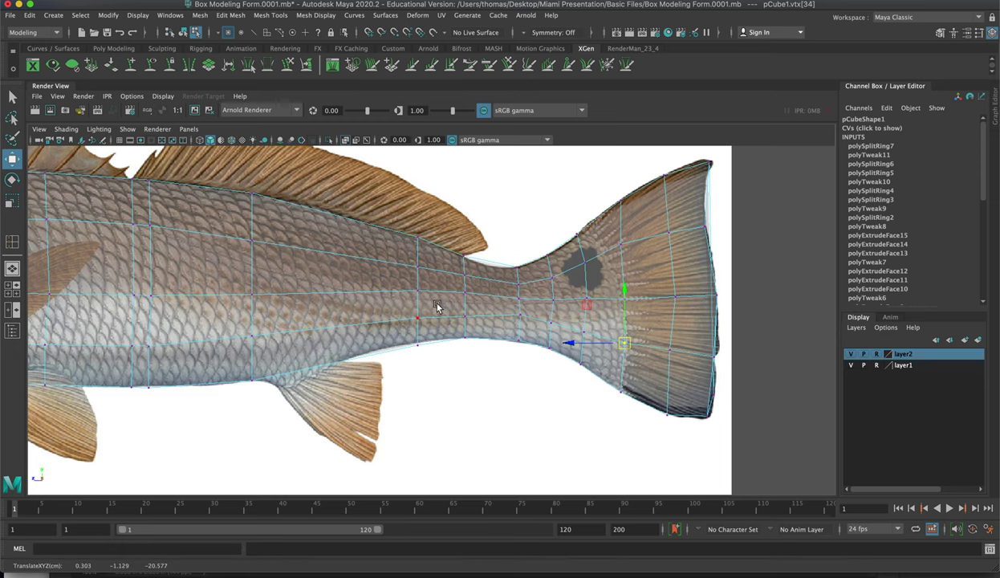
- Return the fish mesh to object mode and show its body in the full-size top view
scroll(414, 338, down, 3)
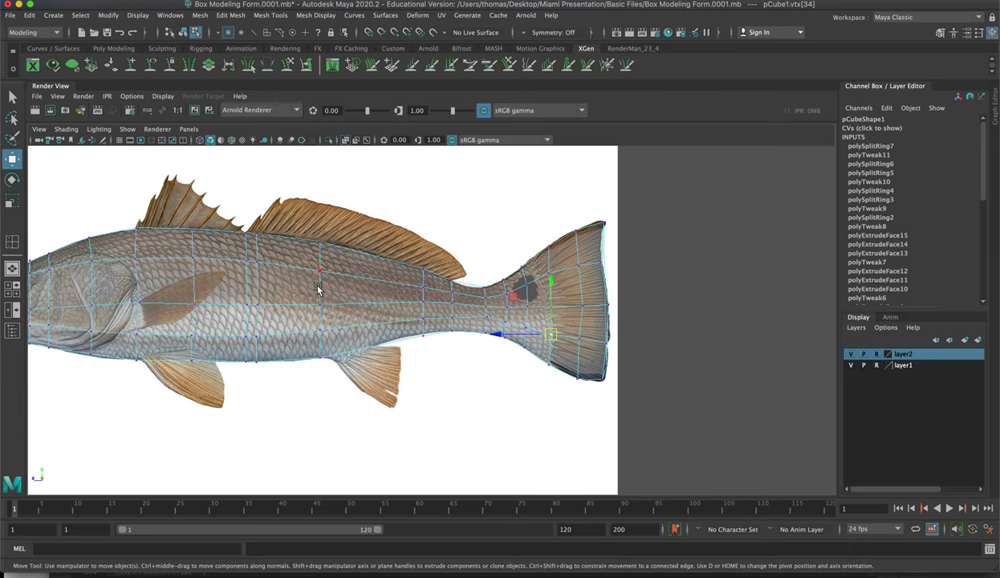
right_drag(318, 288, 352, 258)
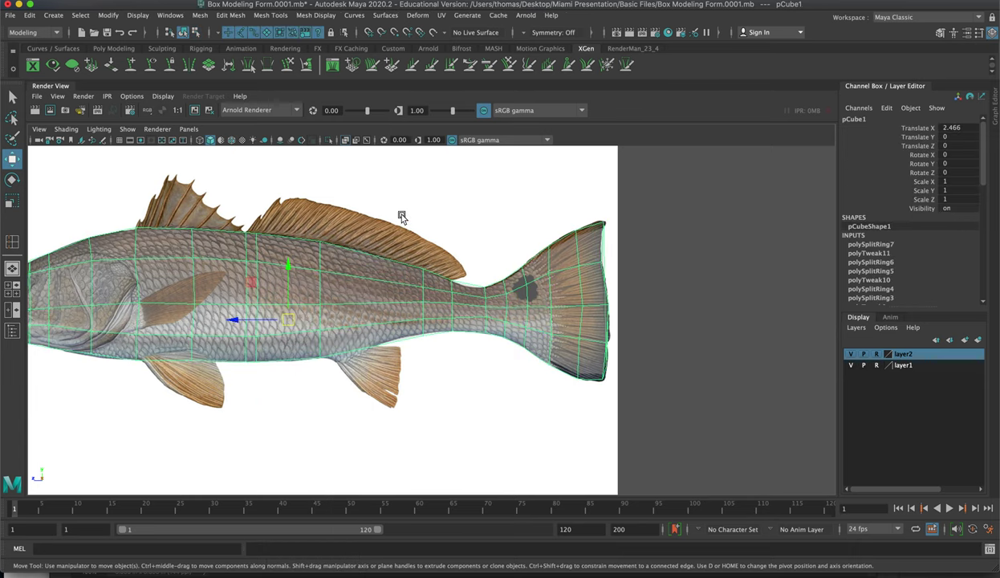
key(space)
key(space)
alt+drag(566, 241, 423, 353)
key(space)
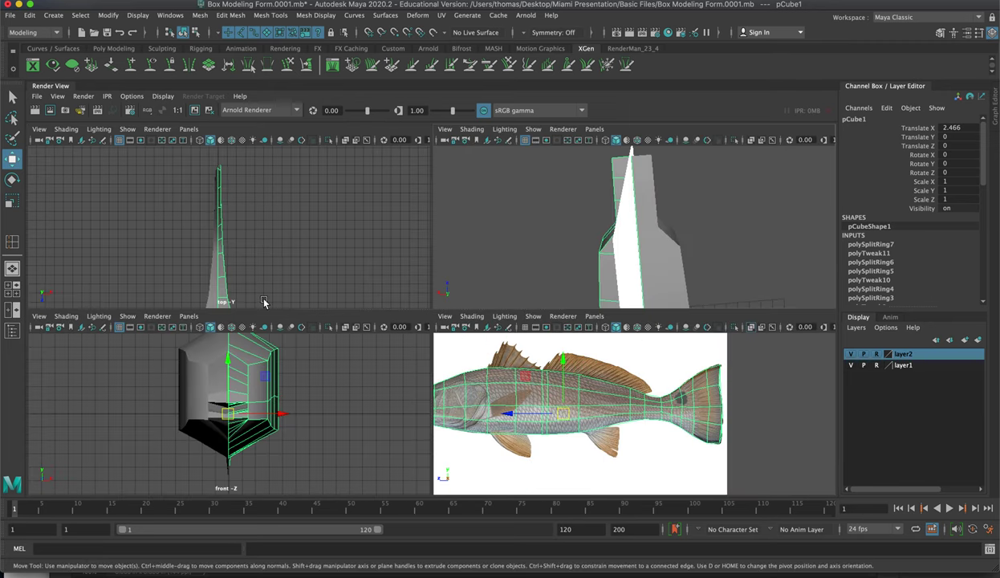
key(space)
alt+middle_drag(373, 449, 351, 152)
alt+middle_drag(365, 405, 365, 180)
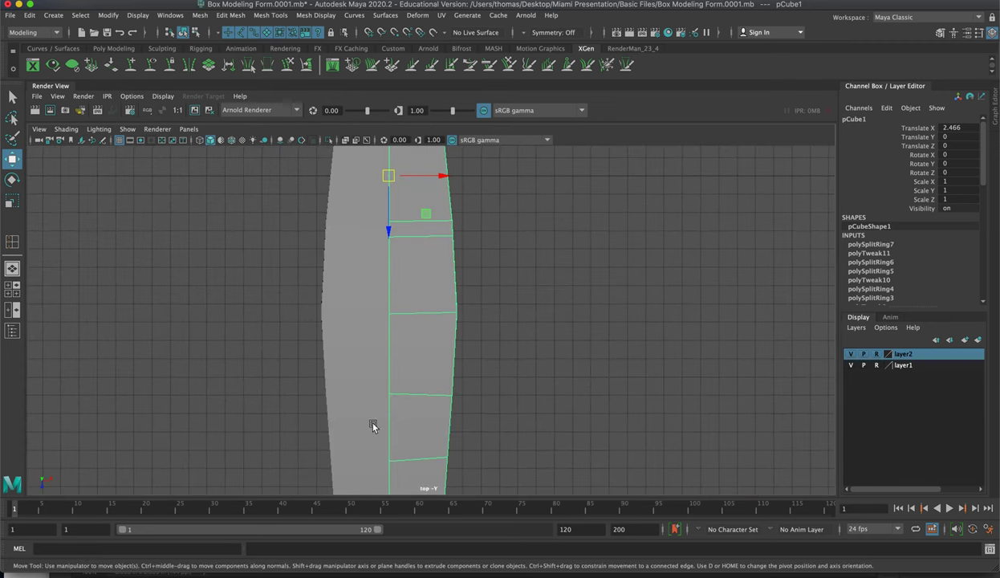
- Move the outer vertices of the two columns where the head begins outward in top view to soften the narrowing
alt+middle_drag(372, 423, 336, 153)
alt+right_drag(335, 292, 472, 305)
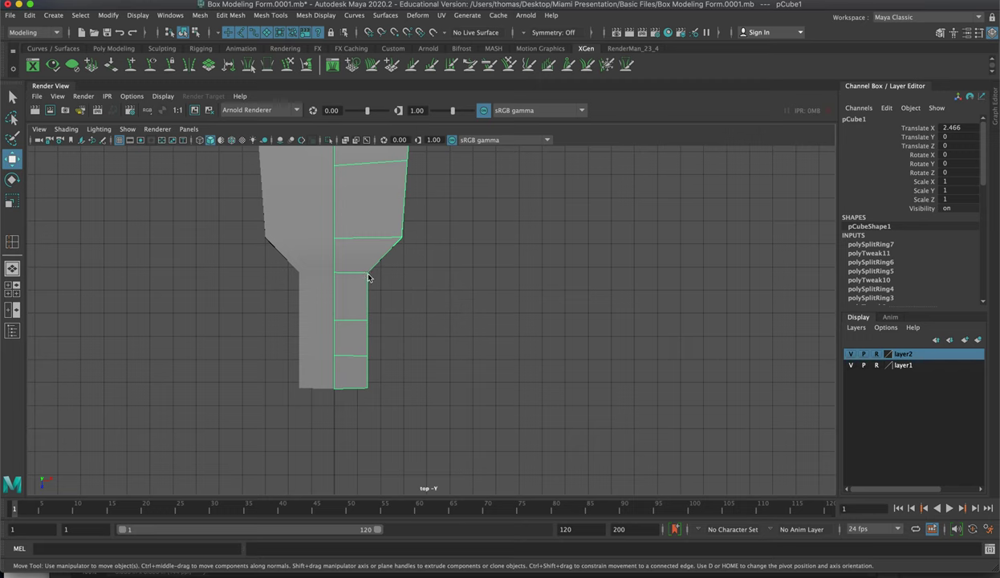
right_drag(368, 278, 316, 268)
click(366, 273)
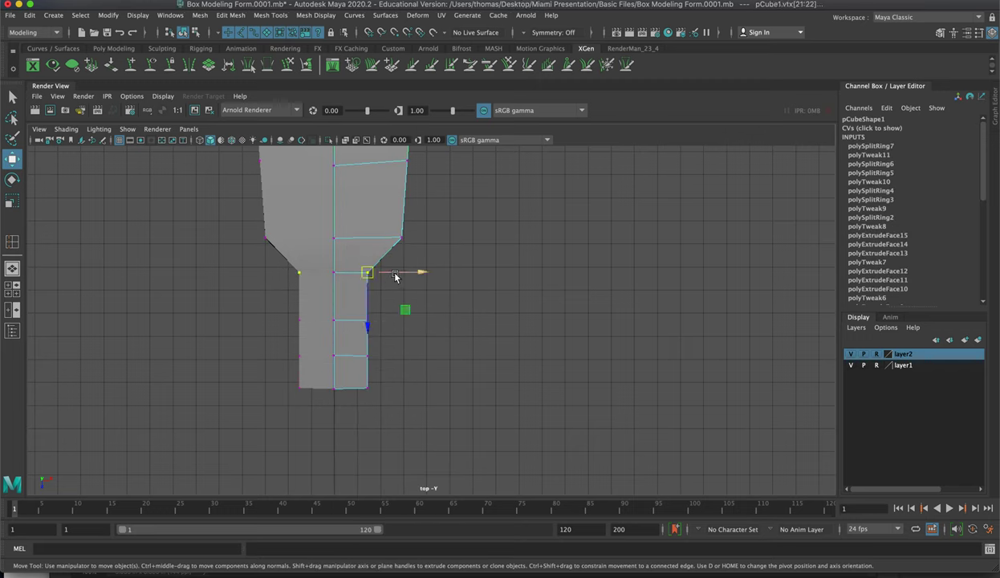
drag(394, 276, 414, 277)
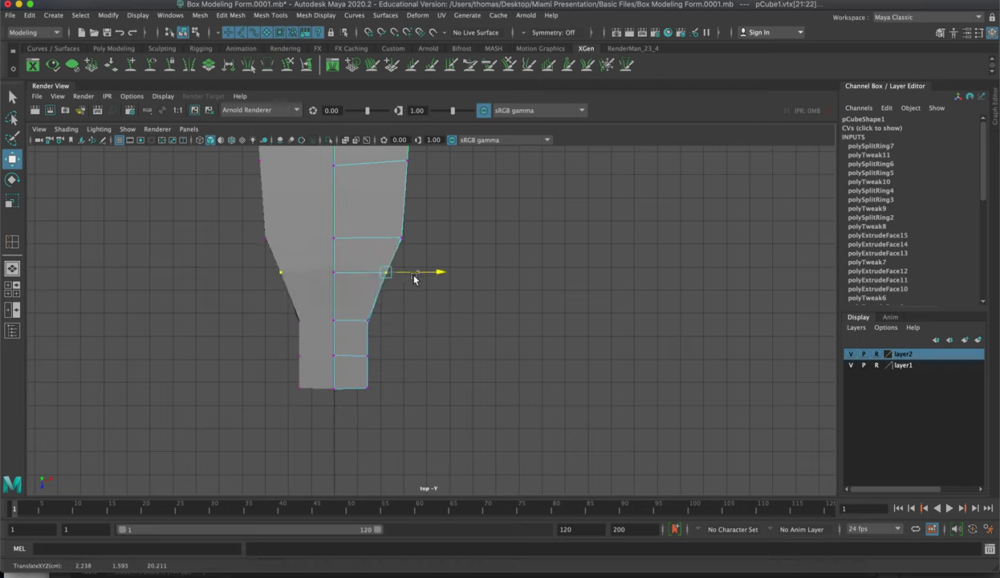
click(367, 327)
drag(390, 329, 395, 330)
alt+drag(347, 390, 332, 362)
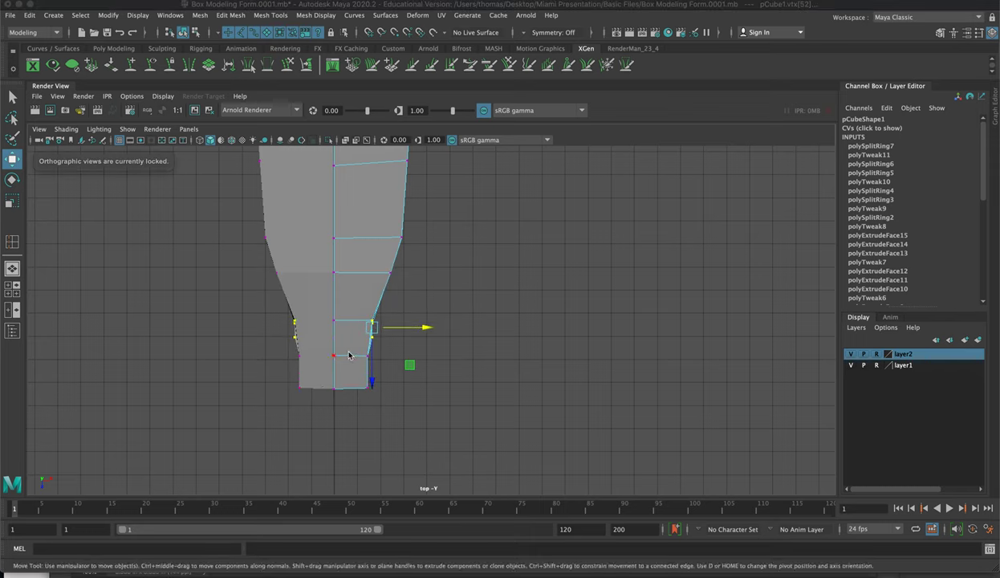
- Show the mesh in wireframe and pull the outer vertices at the snout tip inward, close to the centre line
key(4)
alt+right_drag(326, 365, 610, 405)
alt+middle_drag(480, 340, 646, 281)
alt+right_drag(426, 317, 594, 348)
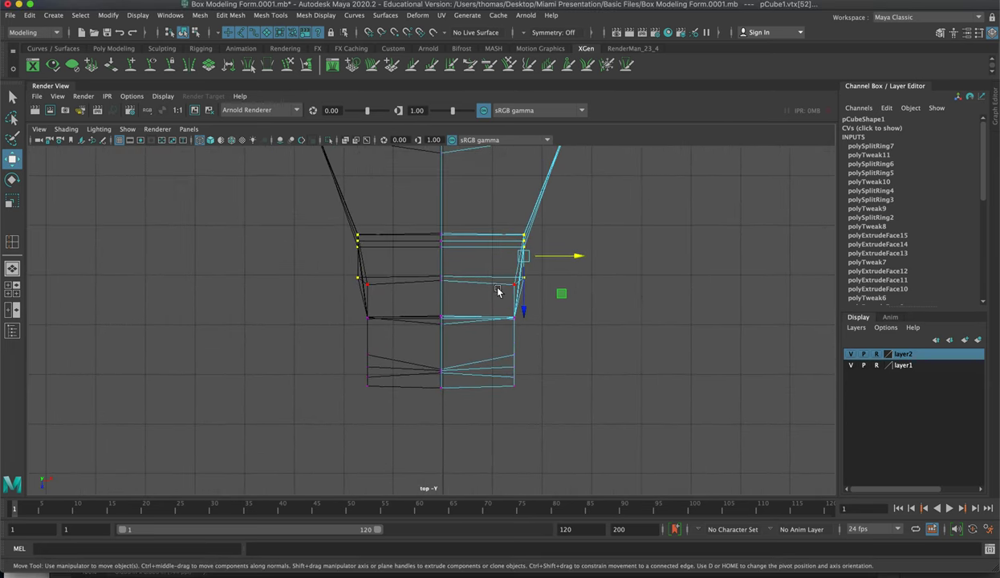
drag(478, 346, 565, 416)
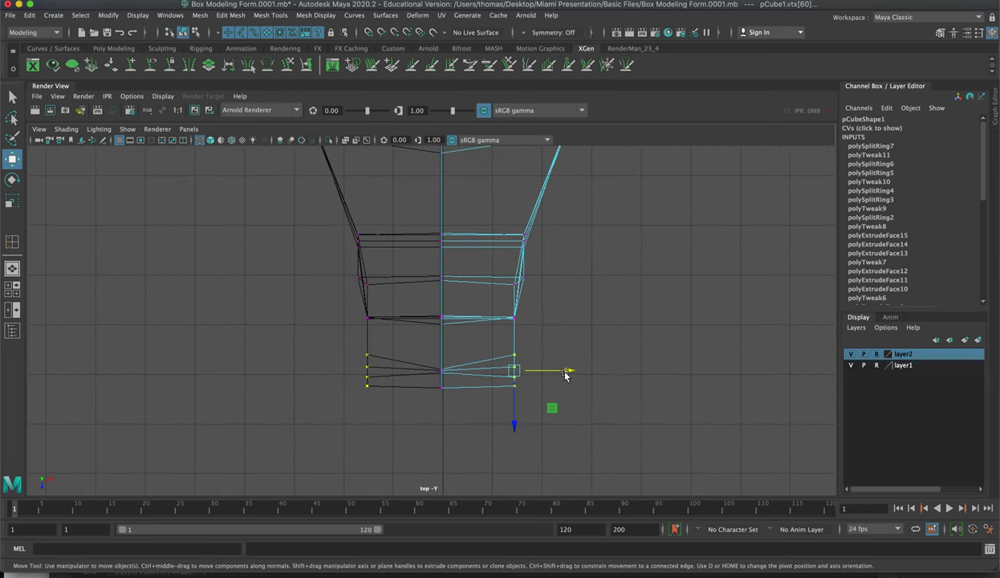
drag(566, 374, 507, 374)
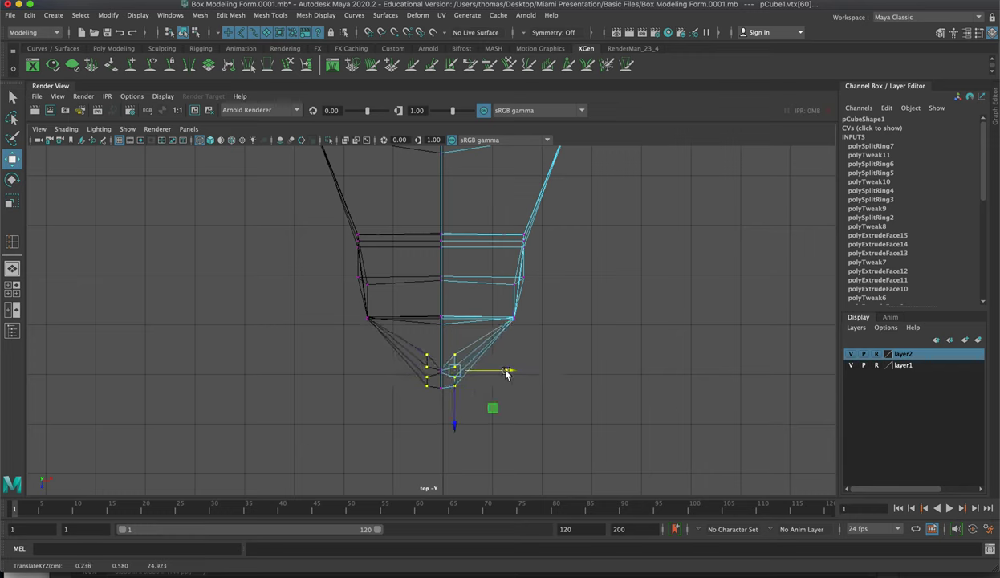
- Adjust the outer jaw vertices just behind the snout in top view so the head's sides taper evenly toward the tip
drag(484, 300, 542, 332)
drag(491, 263, 535, 298)
drag(473, 297, 523, 346)
drag(562, 319, 555, 319)
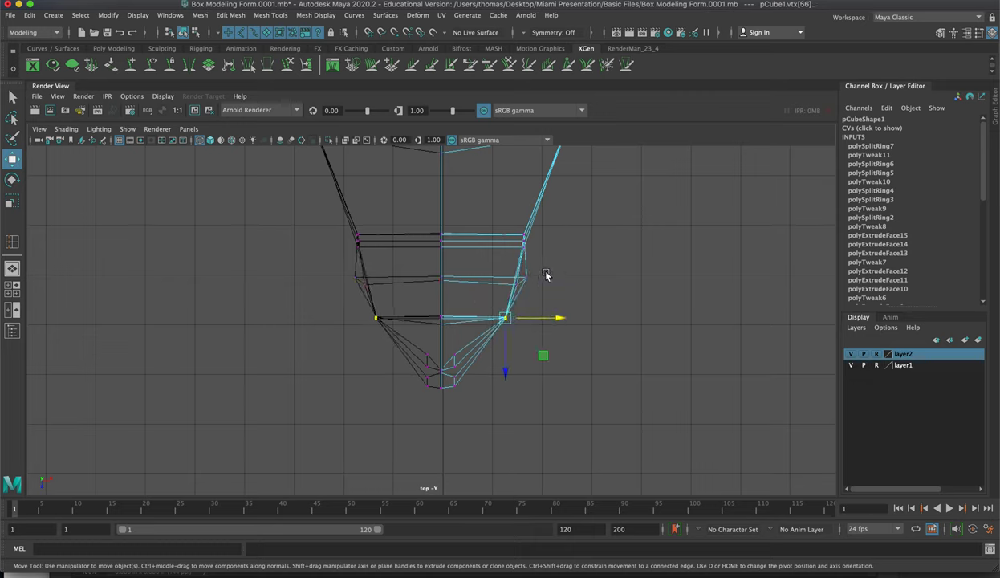
mouse_move(545, 269)
mouse_down()
mouse_move(521, 290)
mouse_move(534, 278)
mouse_up()
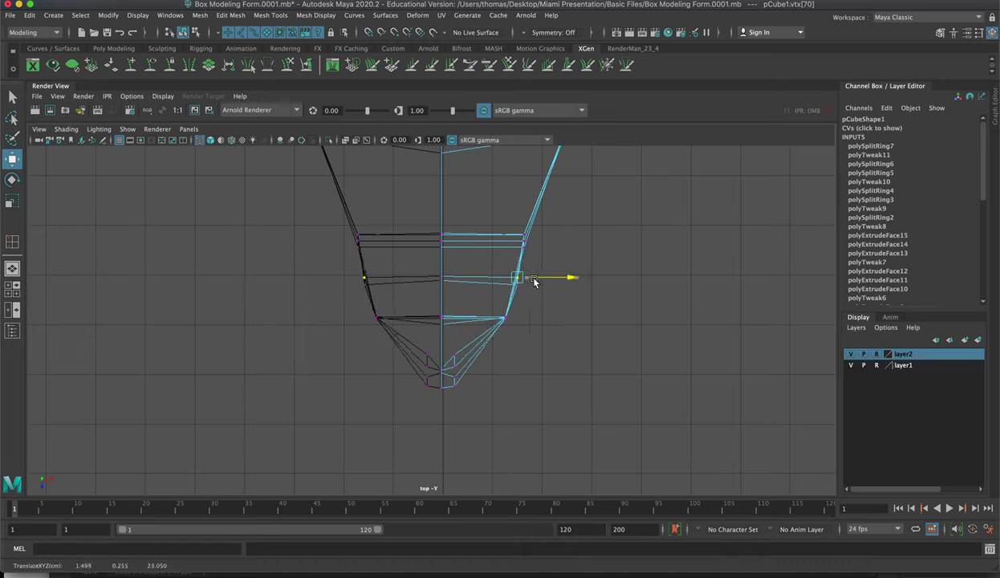
drag(495, 215, 541, 242)
- Adjust the vertices along the head's upper side row sideways in the perspective view to smooth its curve toward the snout
key(space)
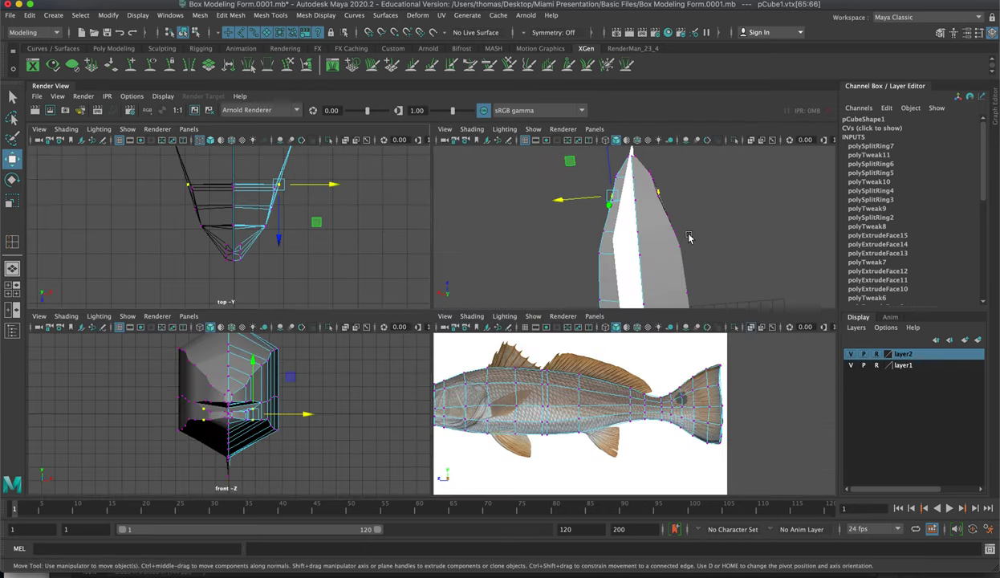
key(space)
alt+drag(533, 339, 312, 357)
alt+right_drag(512, 357, 458, 351)
scroll(457, 353, down, 3)
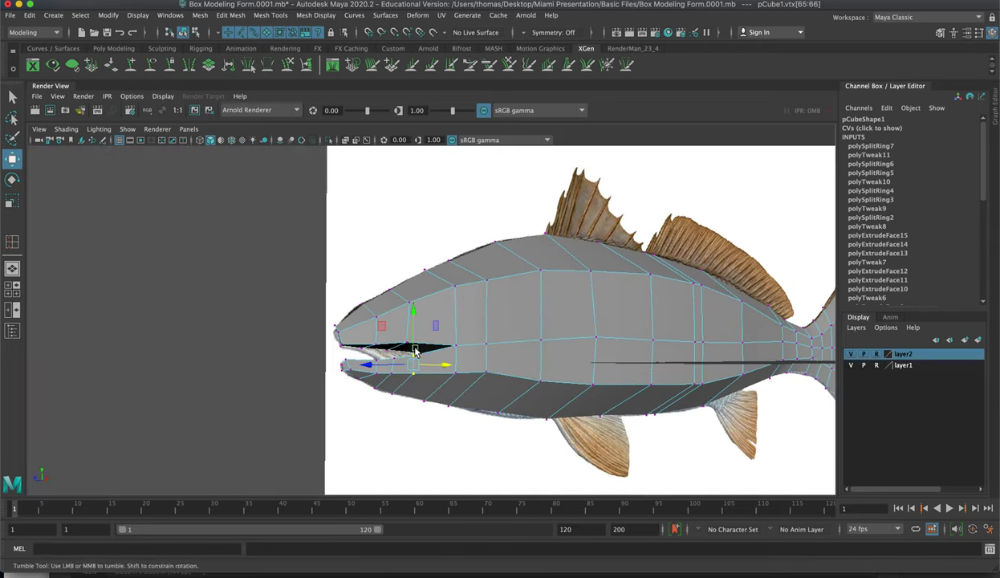
alt+drag(457, 353, 481, 357)
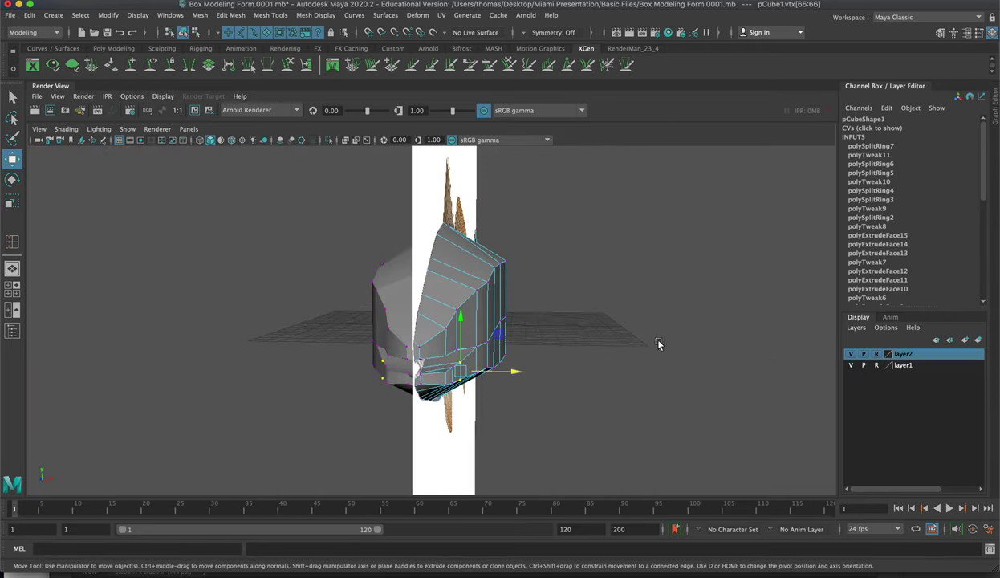
alt+drag(658, 344, 594, 321)
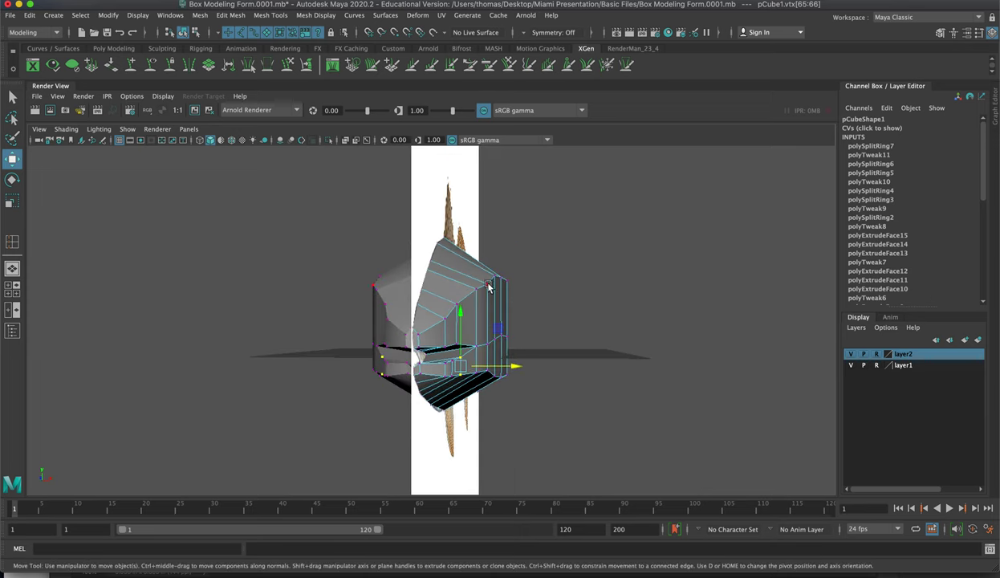
click(487, 282)
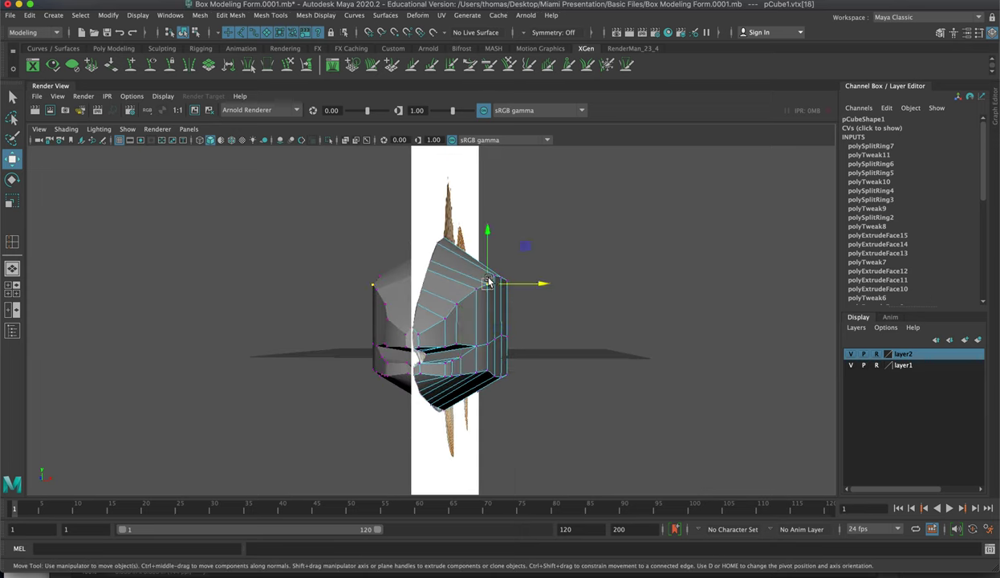
click(458, 309)
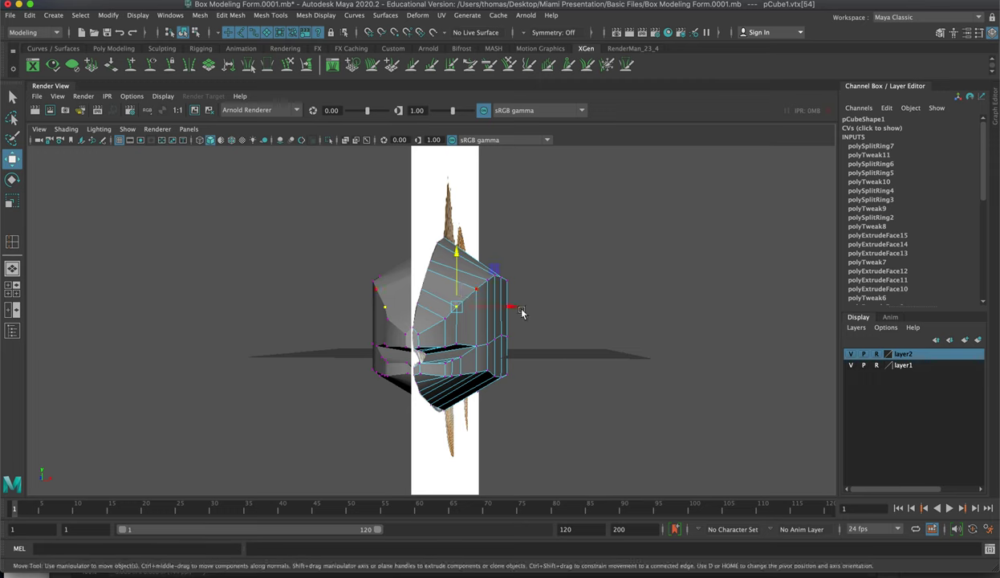
alt+drag(449, 282, 529, 312)
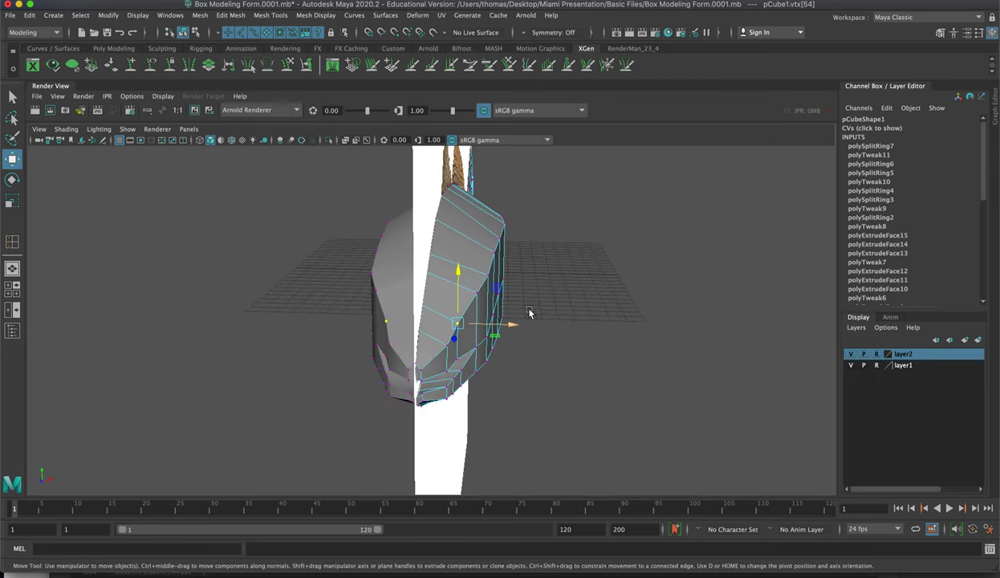
click(493, 253)
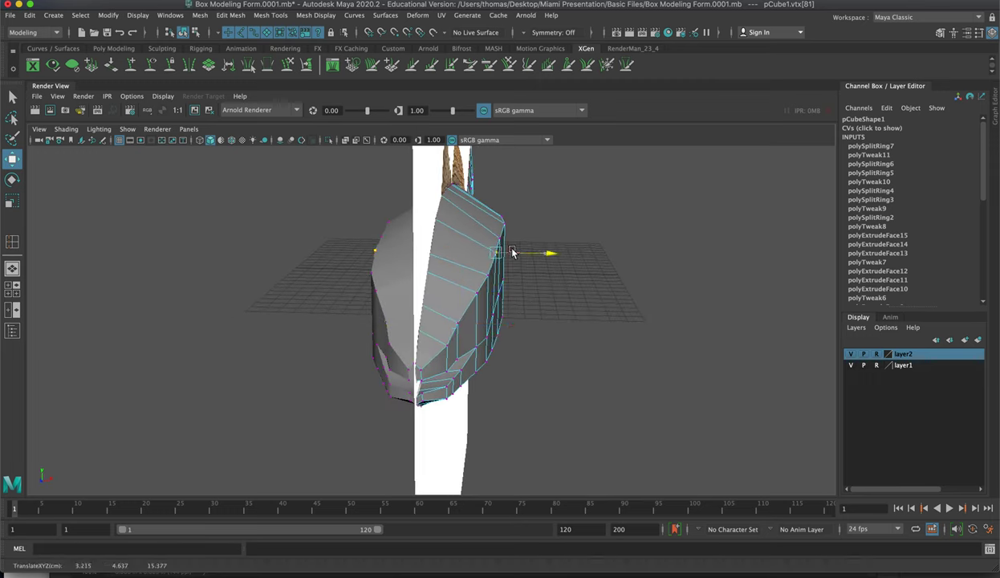
click(476, 294)
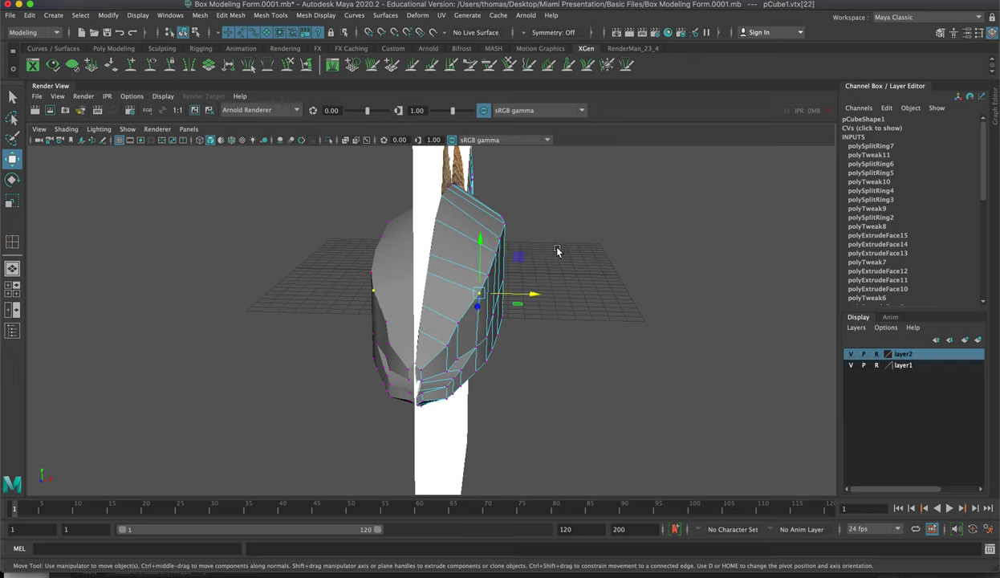
- Refine the sideways position of the upper side-row vertices behind the head and above the mouth
alt+drag(558, 251, 518, 221)
click(510, 211)
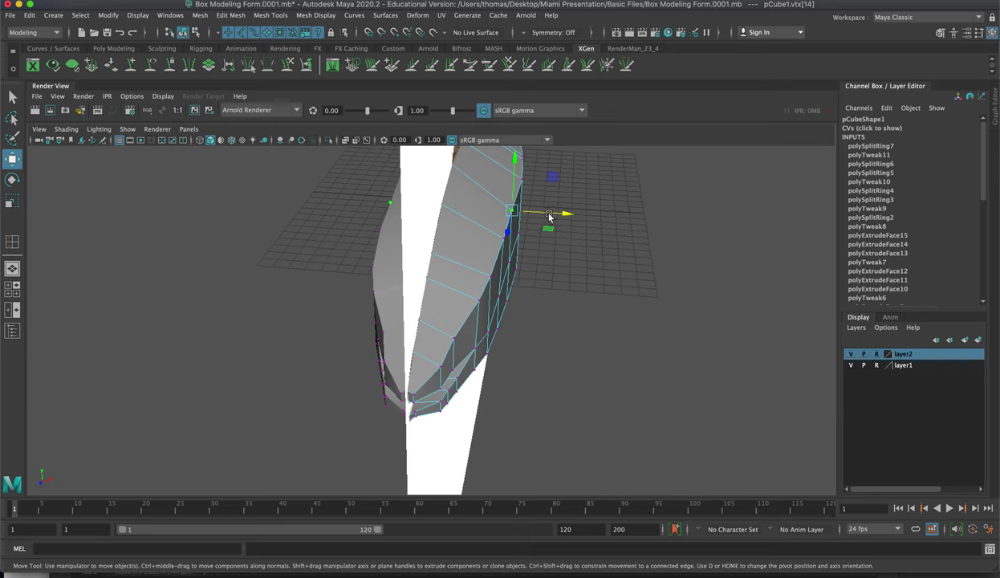
alt+drag(536, 255, 484, 320)
click(462, 320)
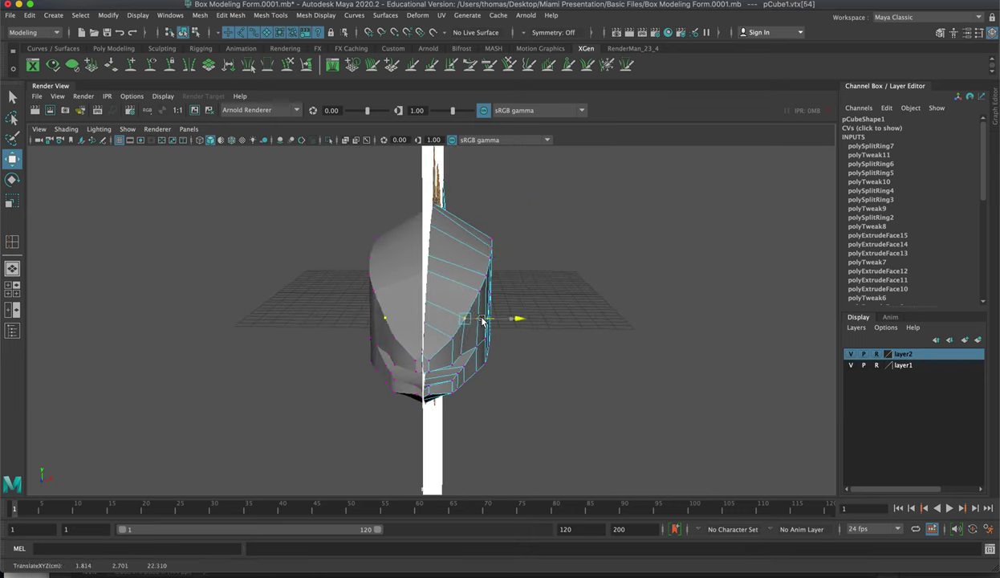
alt+drag(585, 331, 489, 325)
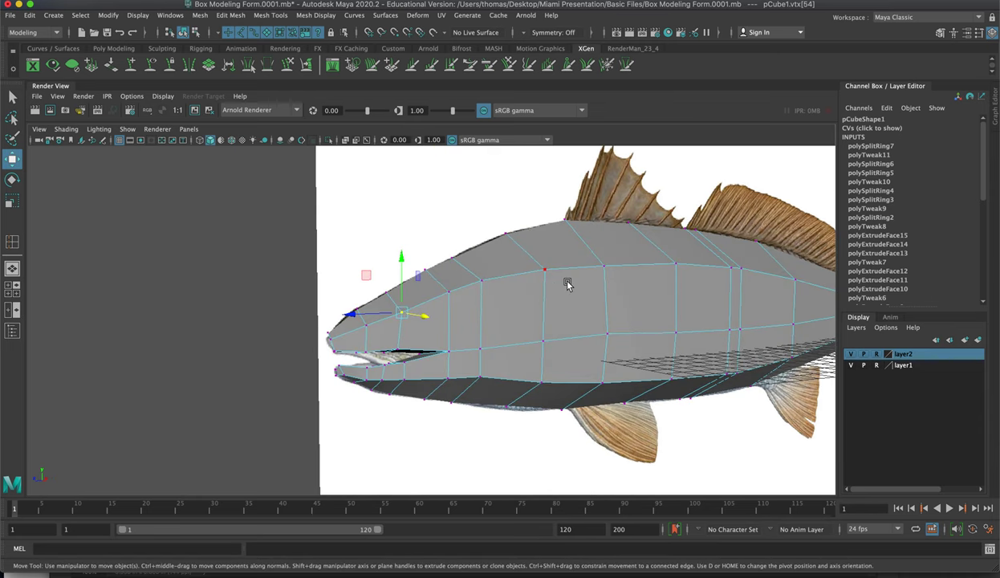
- Return the fish to object mode and hide layer2 and layer1 to expose the inside of the modeled half
right_drag(567, 282, 602, 265)
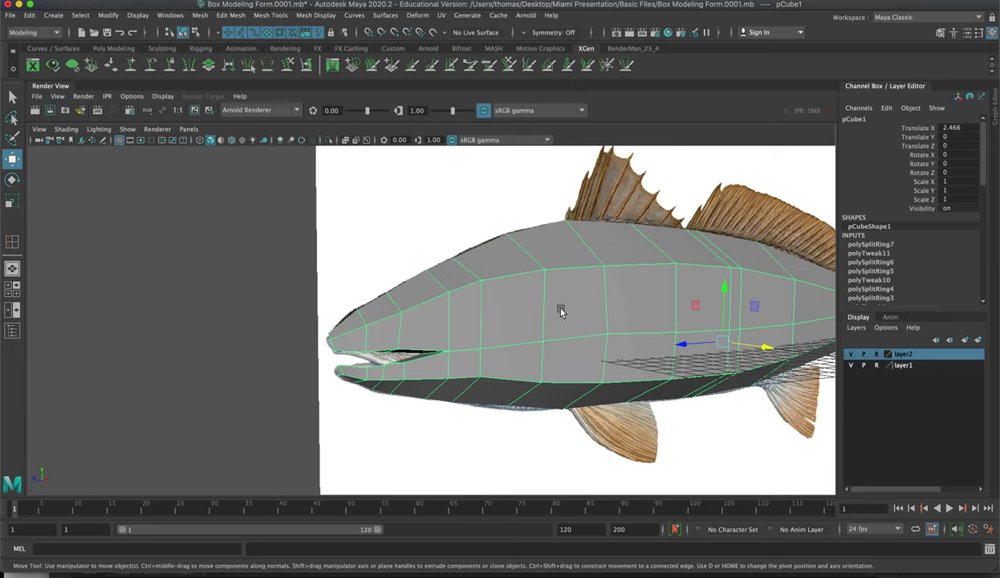
right_drag(560, 312, 609, 287)
click(850, 355)
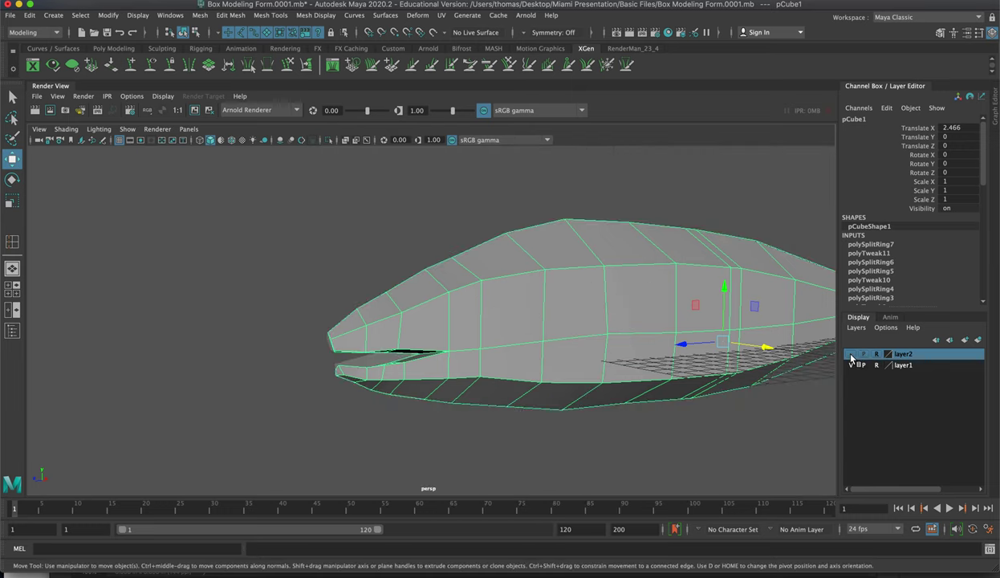
alt+drag(589, 330, 721, 323)
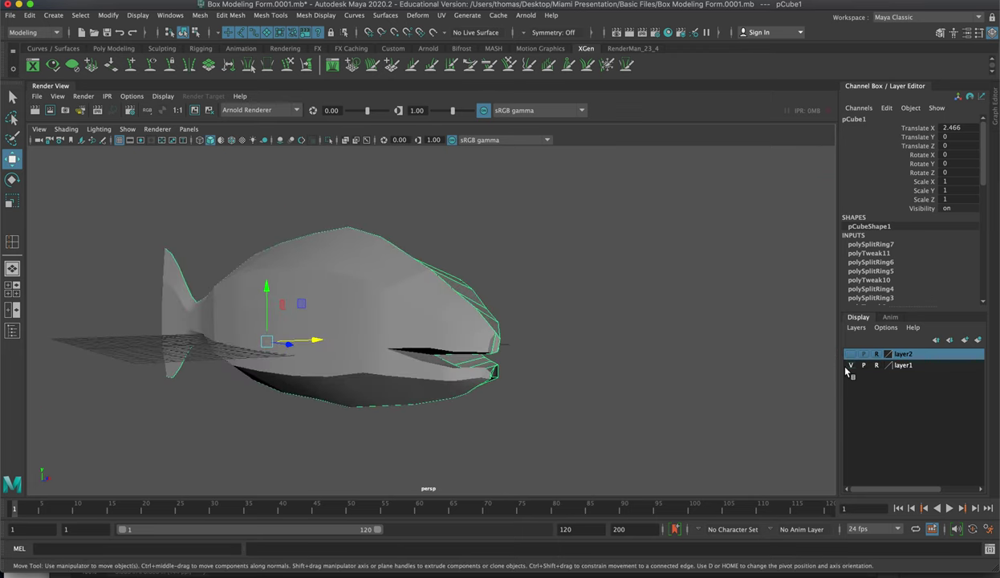
click(851, 365)
scroll(580, 328, up, 6)
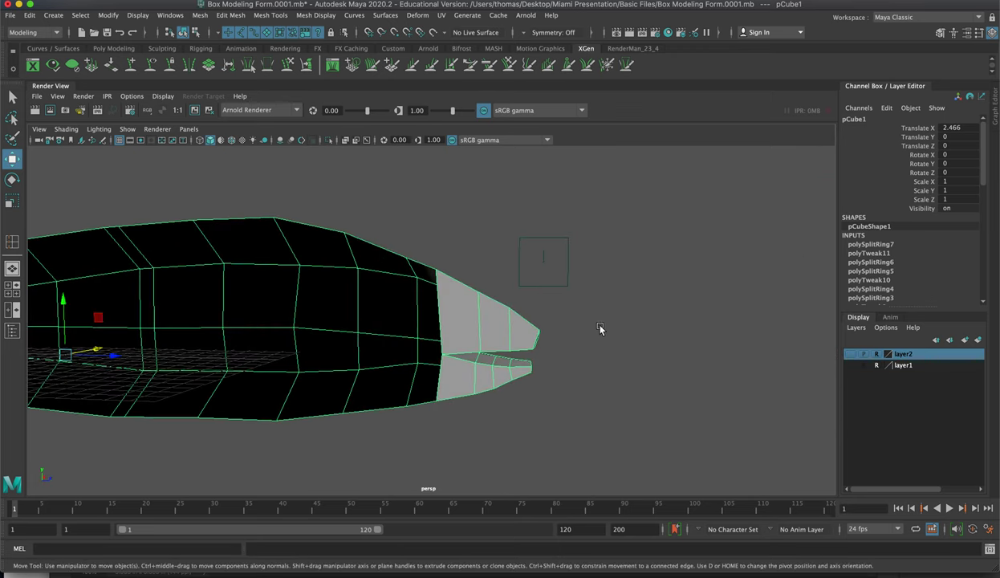
- Delete the inner faces closing the upper jaw along the mirror plane
right_drag(600, 305, 602, 337)
click(465, 320)
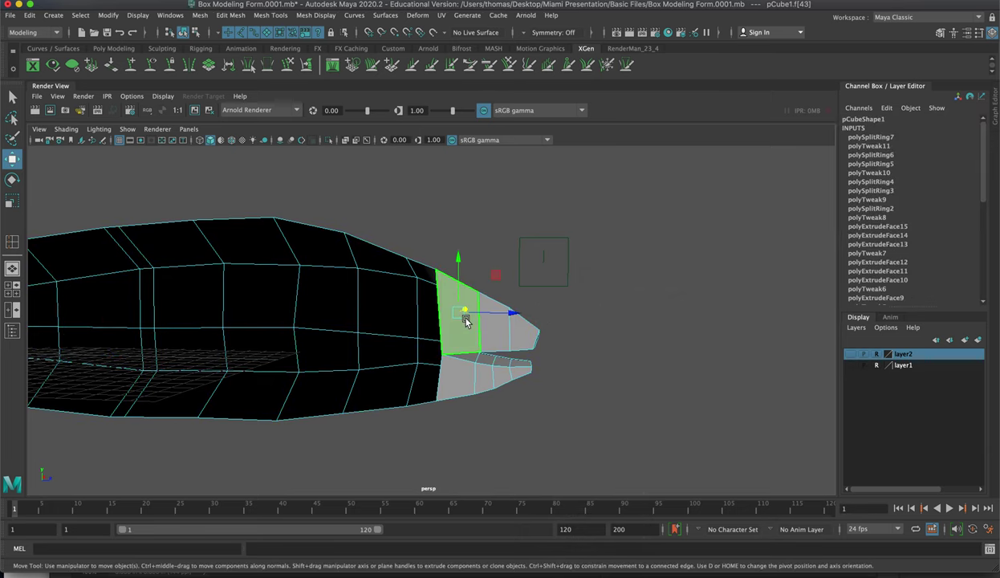
key(BackSpace)
click(494, 326)
key(BackSpace)
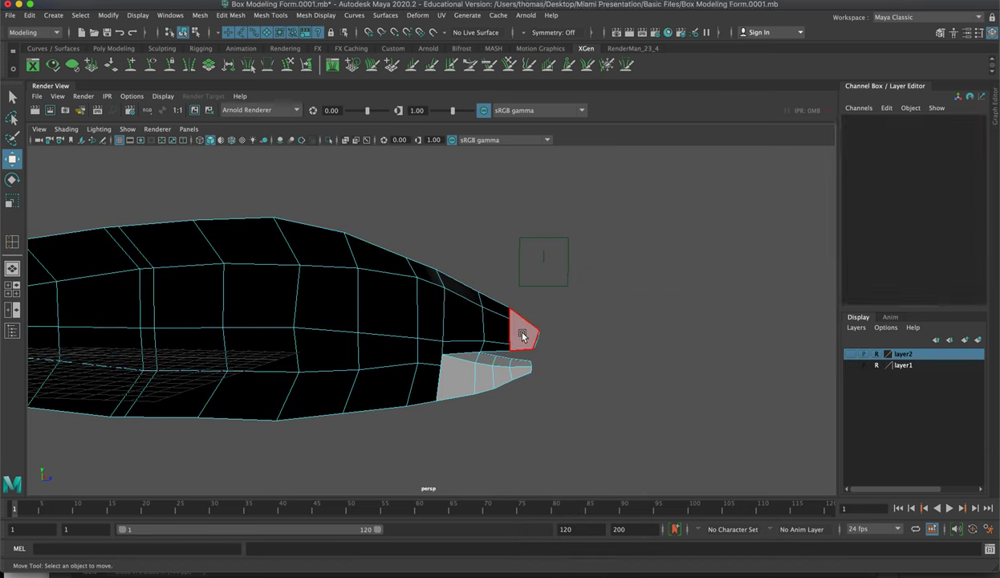
- Delete the inner faces closing the lower jaw along the mirror plane, from the mouth corner to the tip
click(467, 363)
key(BackSpace)
click(480, 377)
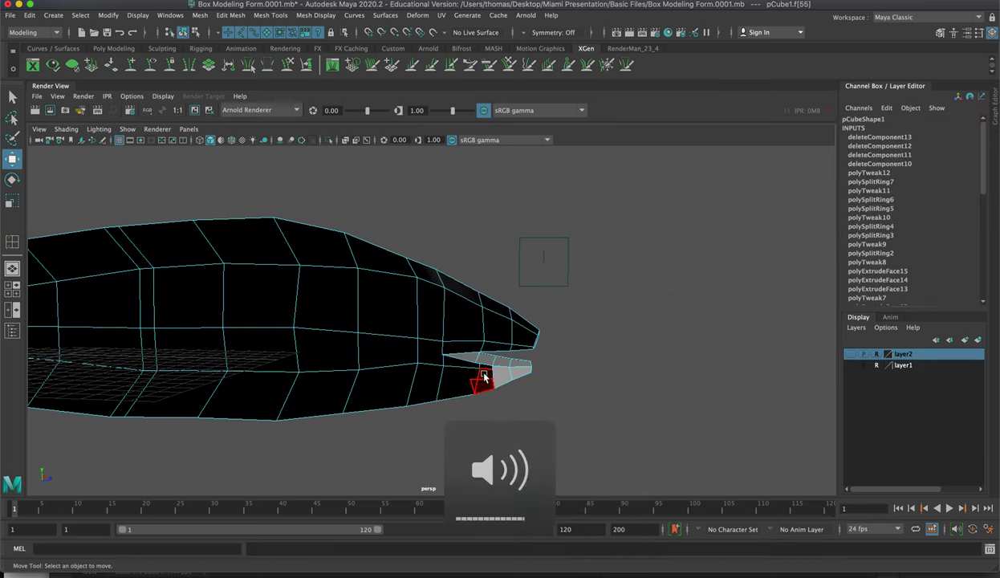
key(BackSpace)
click(499, 377)
key(BackSpace)
click(520, 368)
key(BackSpace)
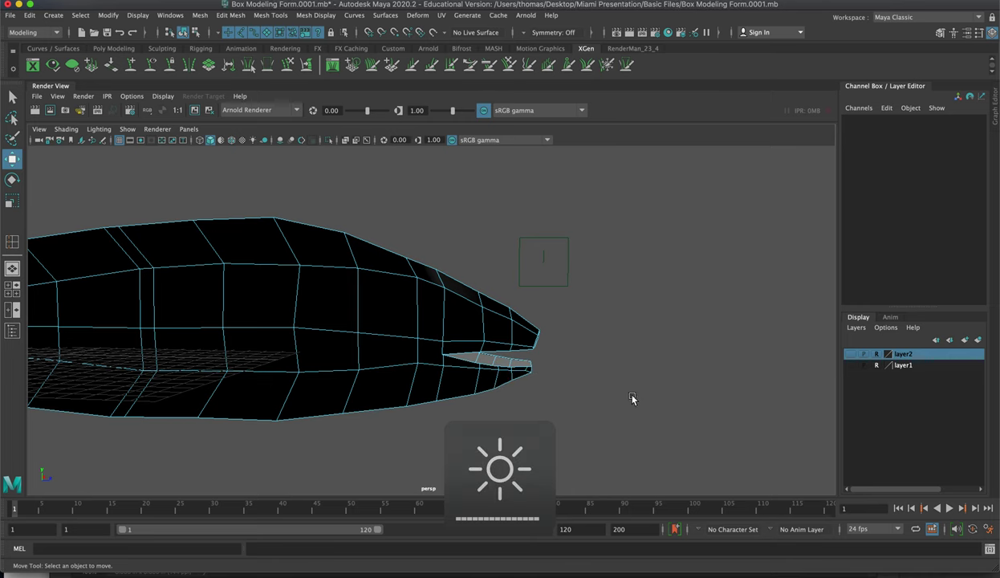
- Show the mirrored half on layer1 again in object mode and display the whole fish in smooth mesh preview
right_drag(395, 291, 446, 272)
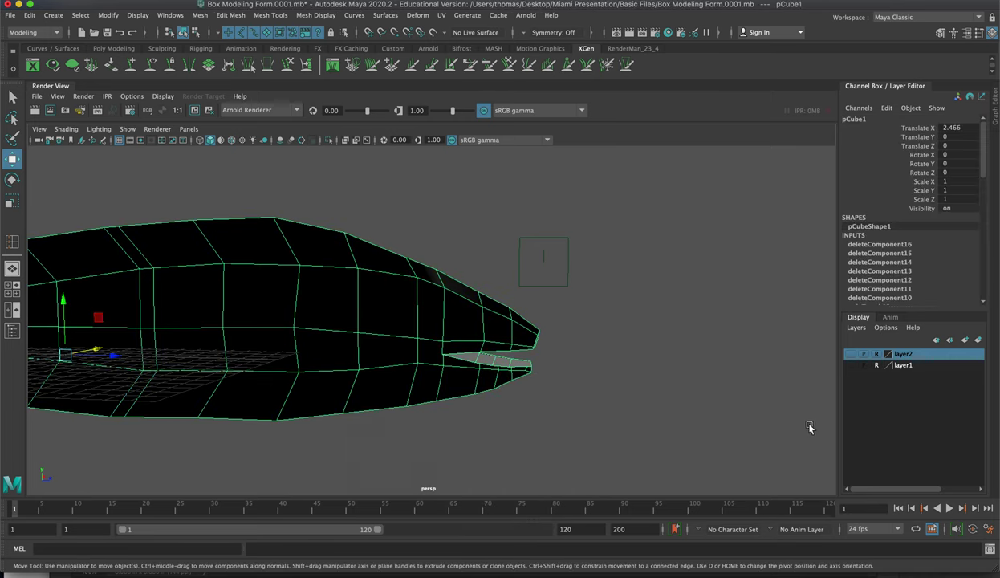
click(850, 365)
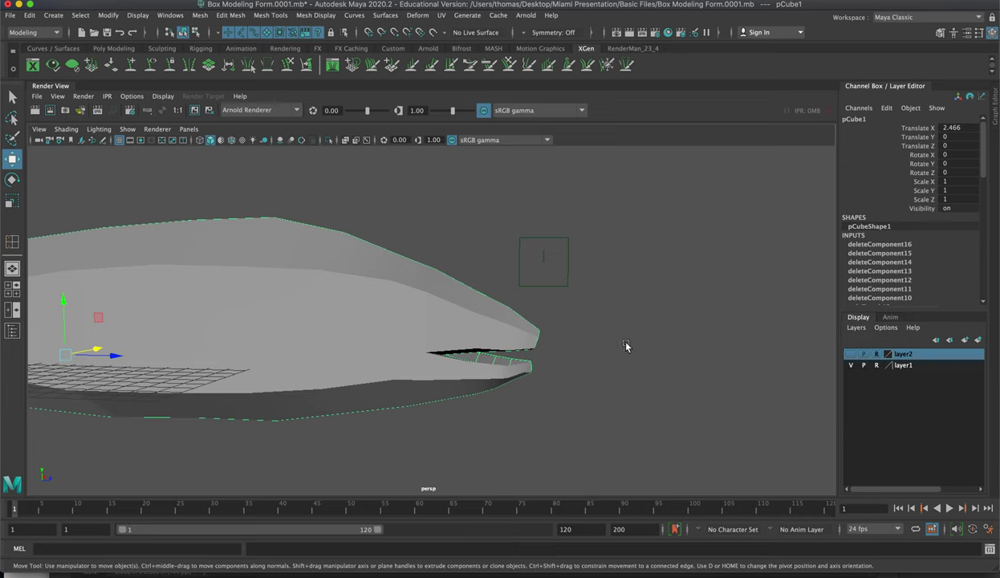
key(3)
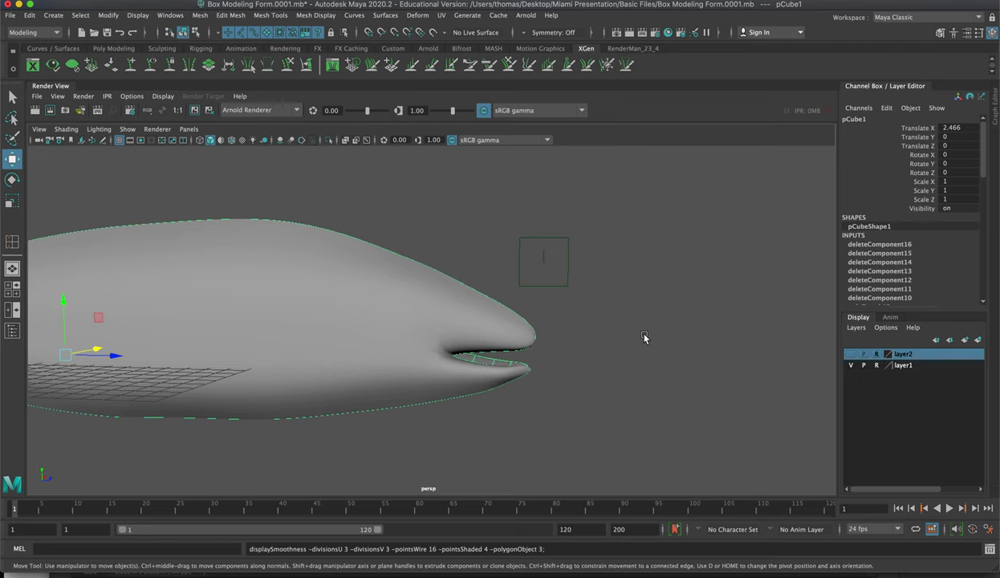
alt+drag(644, 337, 431, 331)
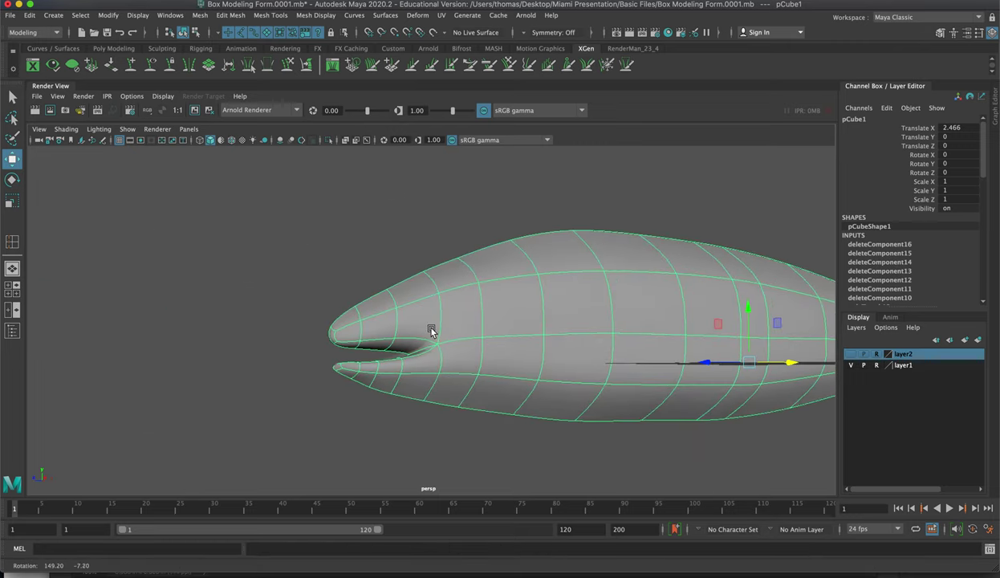
alt+middle_drag(530, 297, 381, 285)
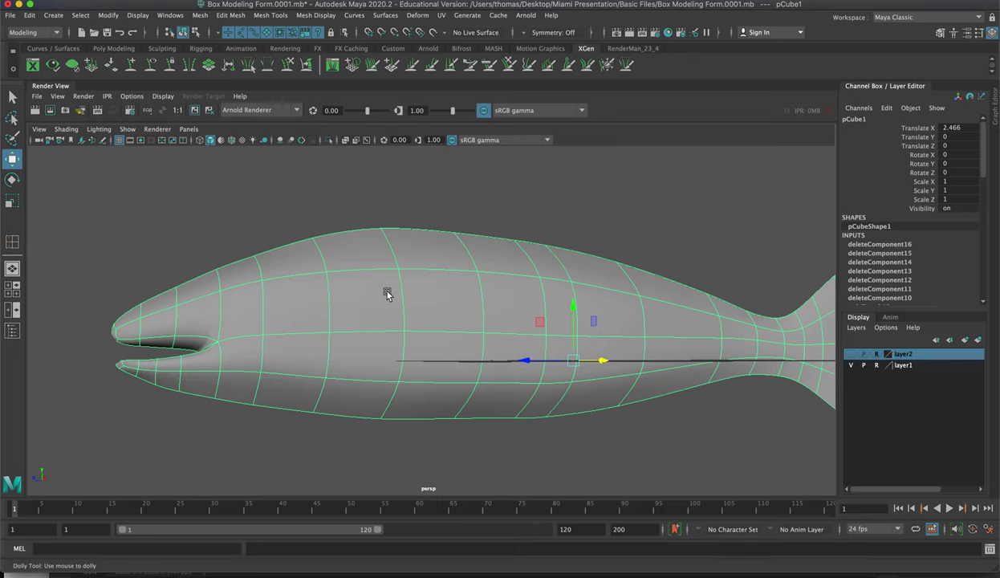
alt+right_drag(450, 297, 375, 279)
click(456, 239)
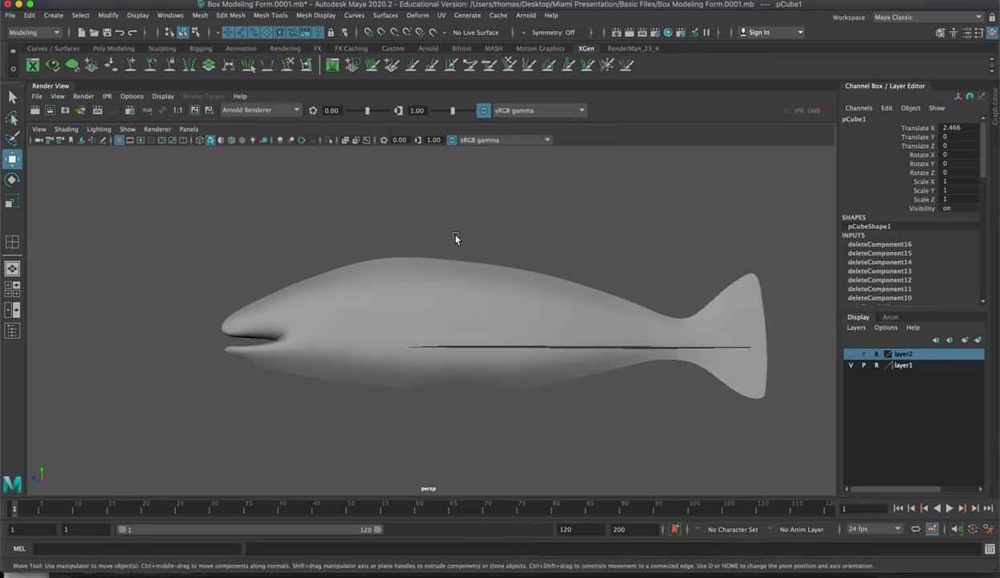
- Show the redfish reference on layer2 again and return the modeled half of the fish to its unsmoothed polygon display
mouse_move(458, 253)
alt+mouse_down()
mouse_move(486, 272)
mouse_move(422, 252)
mouse_move(433, 233)
mouse_move(430, 253)
mouse_move(462, 259)
mouse_move(449, 253)
alt+mouse_up()
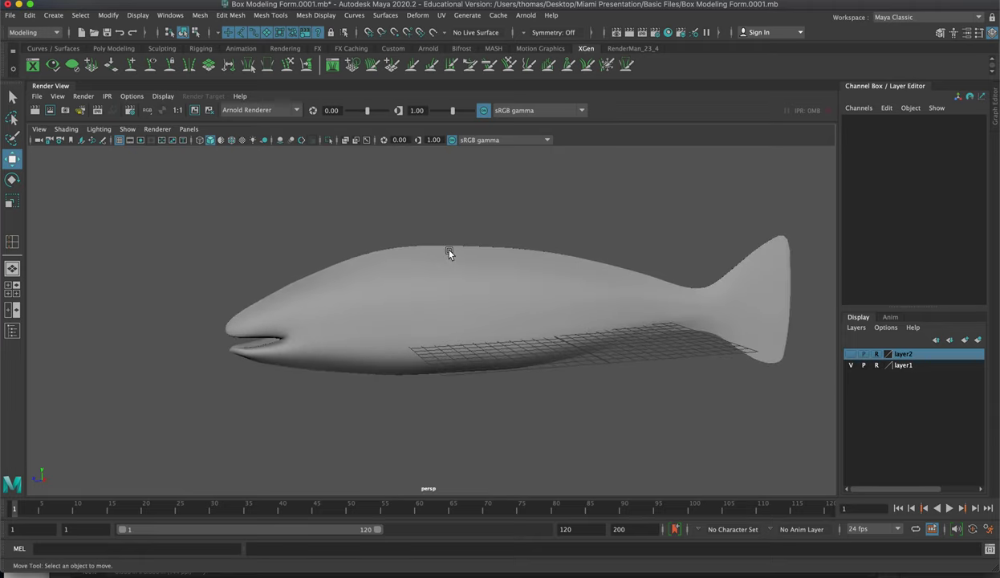
click(850, 354)
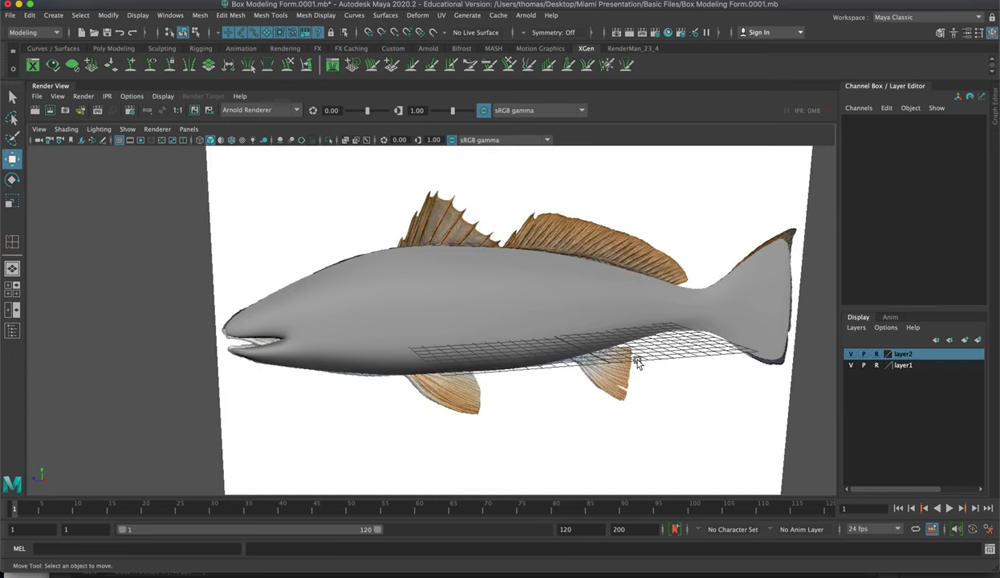
alt+right_drag(658, 361, 539, 348)
alt+drag(539, 348, 492, 341)
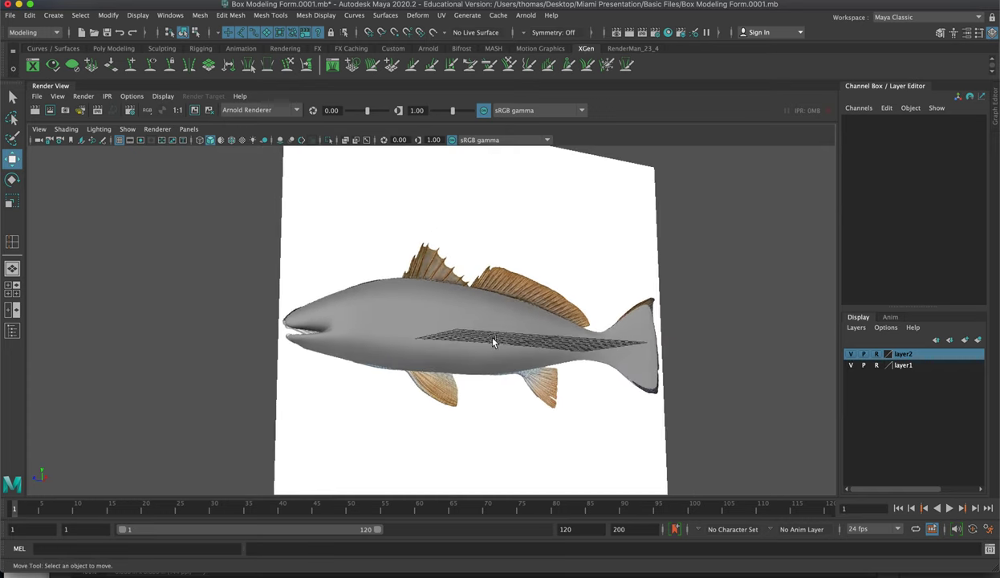
alt+right_drag(493, 342, 507, 370)
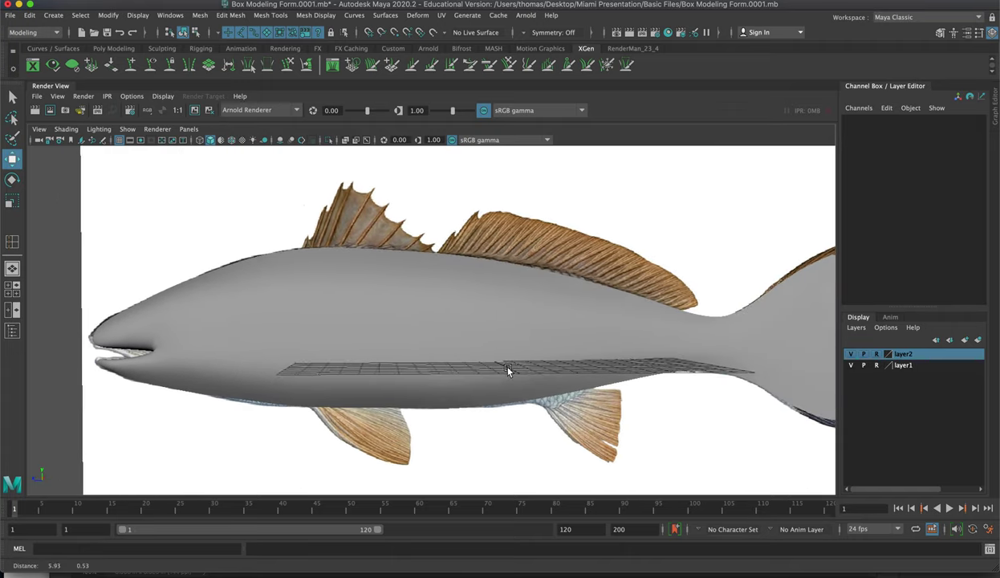
alt+drag(507, 370, 413, 351)
click(405, 323)
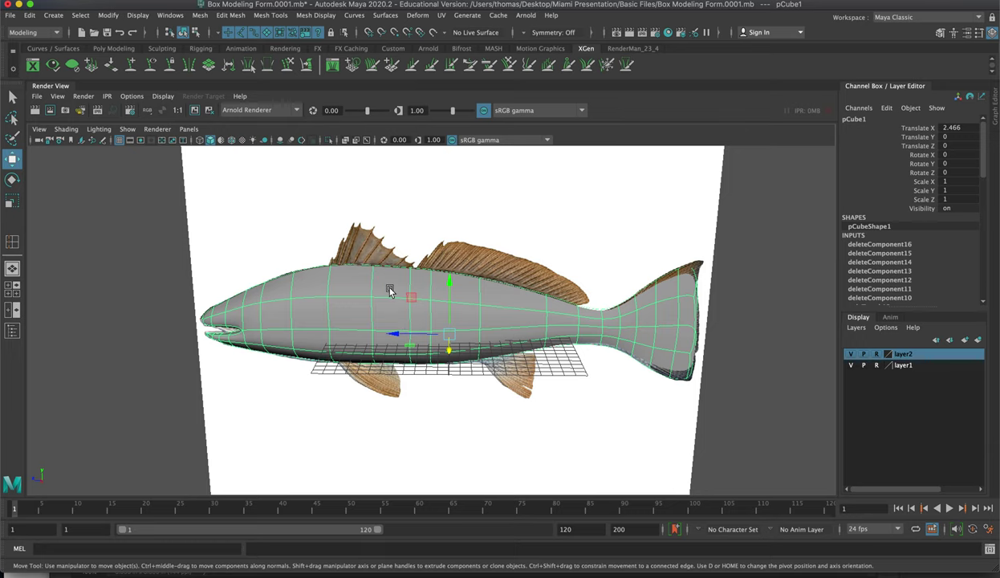
key(1)
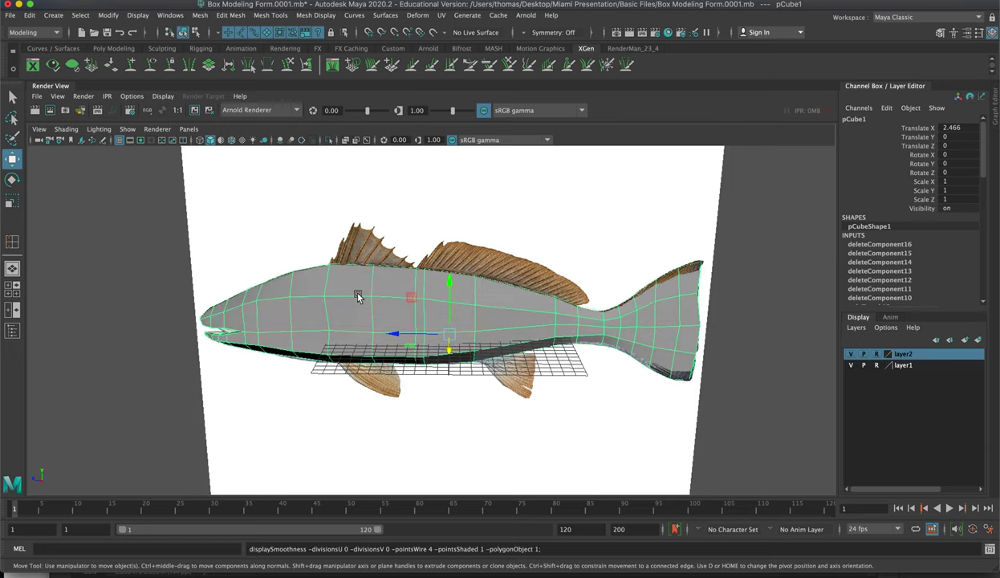
- Pull several vertices along the middle edge line of the fish's flank outward to widen the body
alt+drag(358, 297, 551, 353)
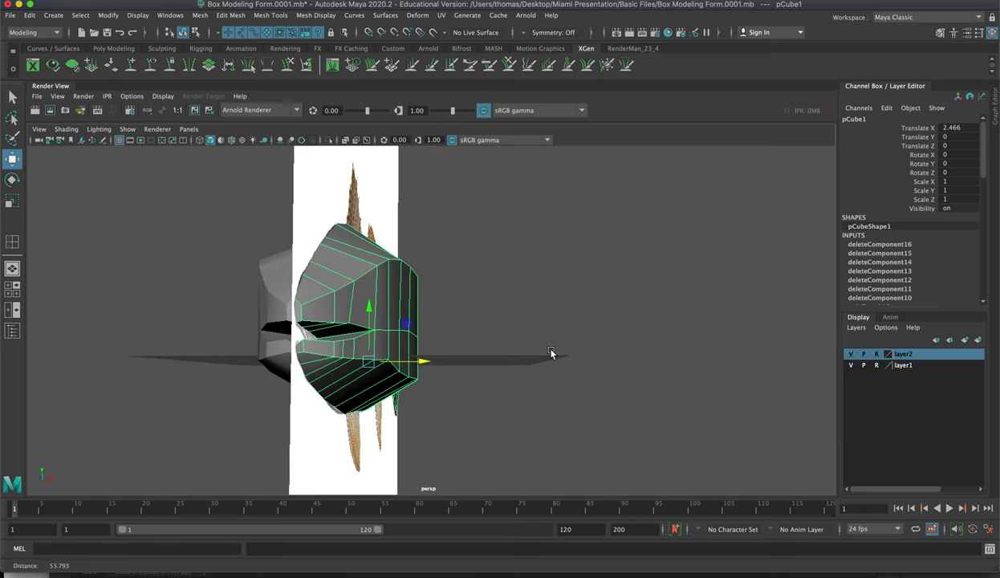
alt+right_drag(551, 351, 661, 377)
alt+drag(517, 360, 499, 361)
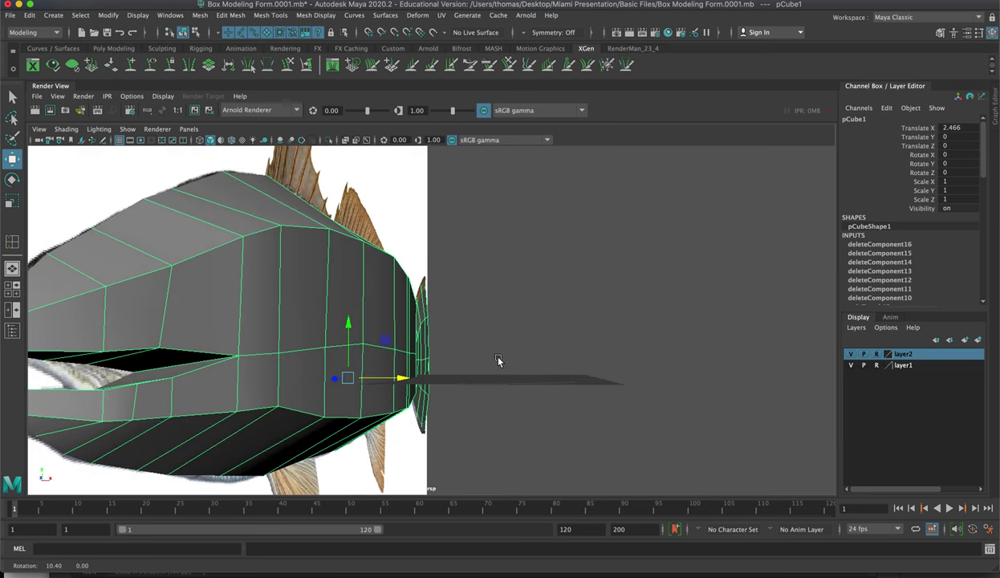
right_drag(292, 304, 257, 307)
click(277, 353)
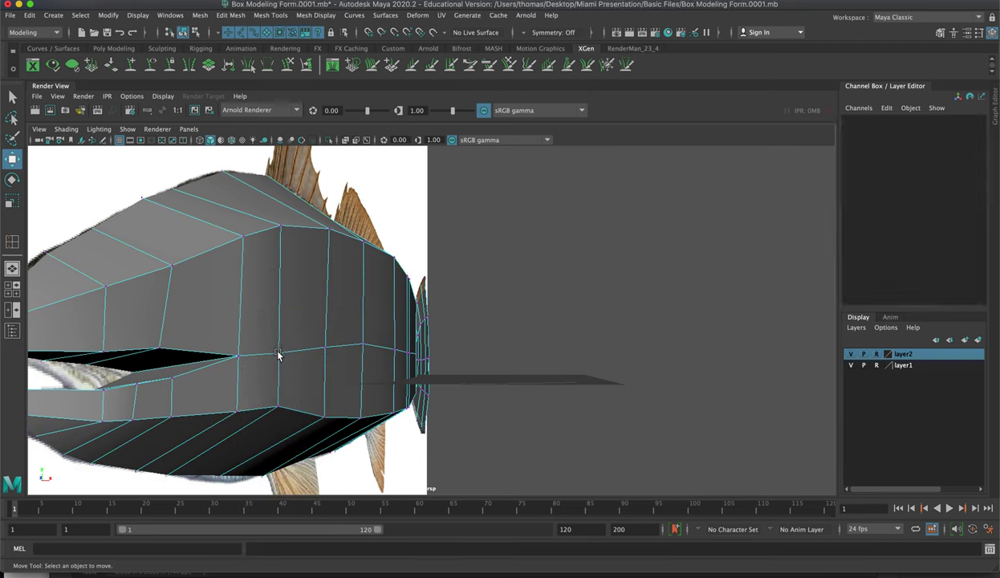
shift+click(361, 345)
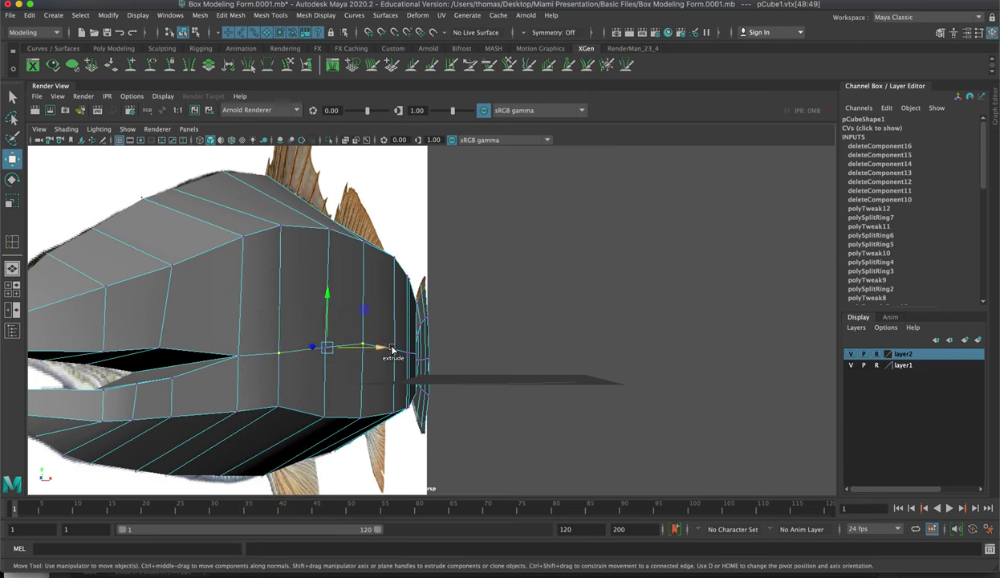
alt+drag(441, 374, 341, 363)
shift+click(340, 357)
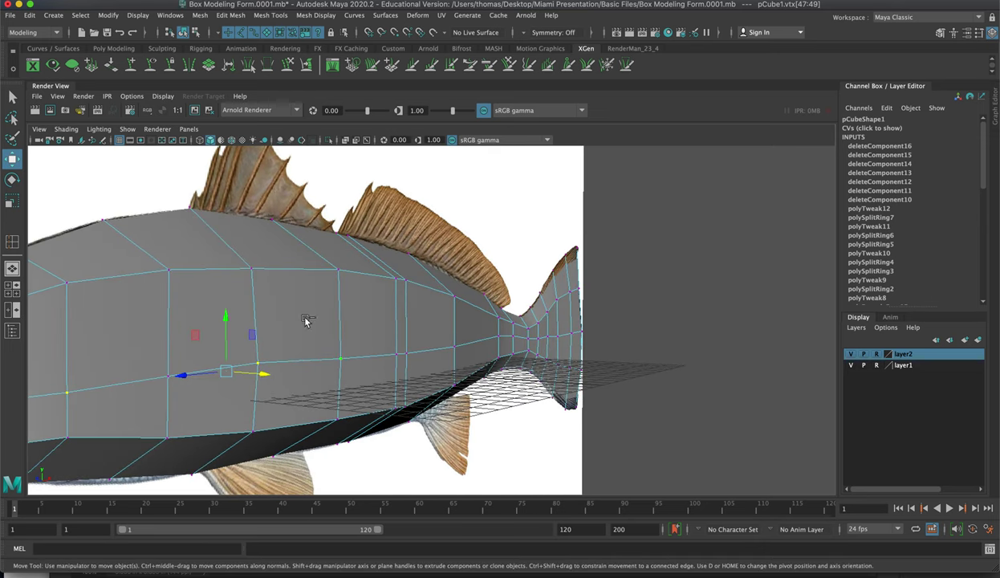
shift+click(396, 353)
drag(312, 371, 320, 372)
- Move the remaining flank vertices outward one at a time to round the body's cross-section
click(165, 376)
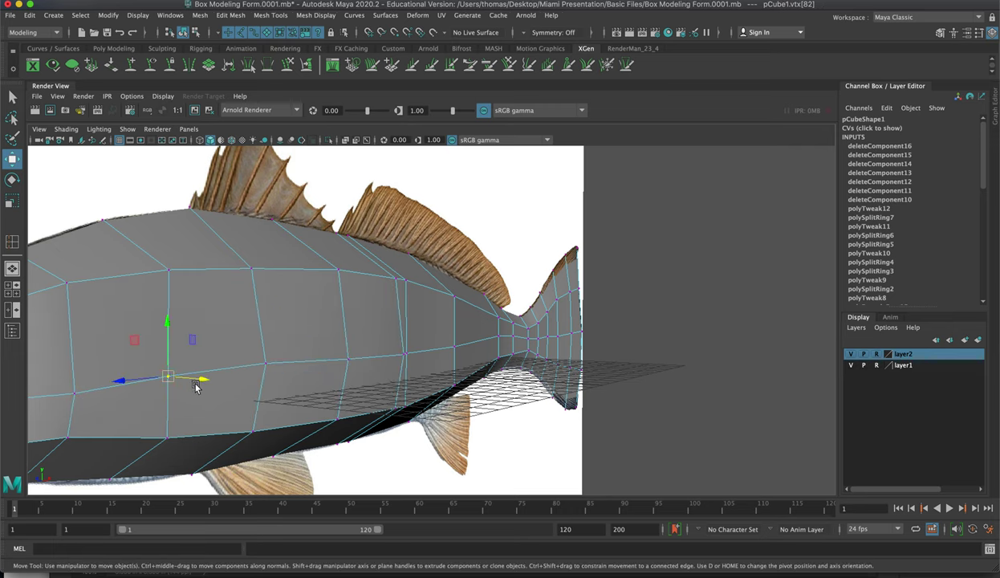
alt+drag(237, 370, 277, 370)
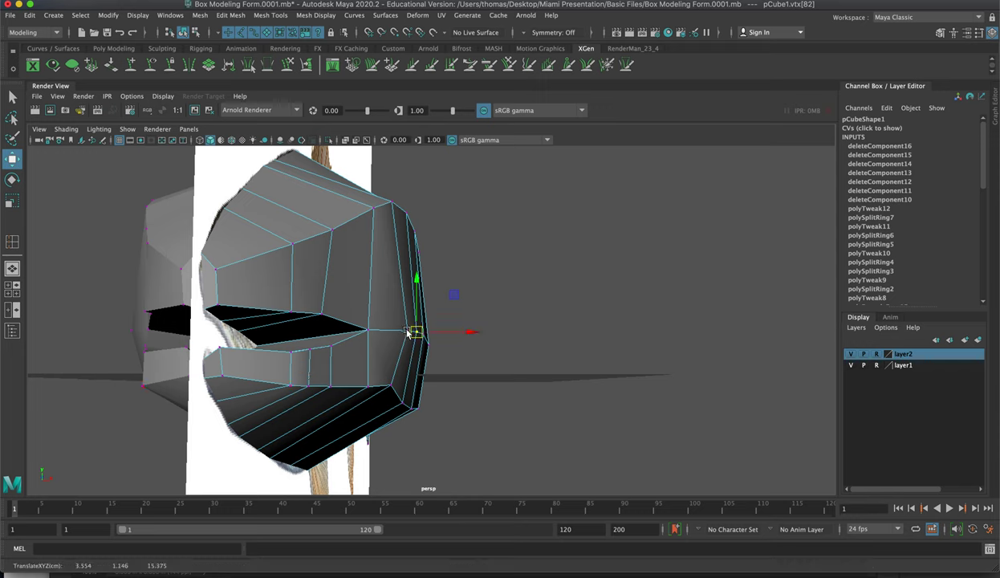
click(491, 329)
click(407, 333)
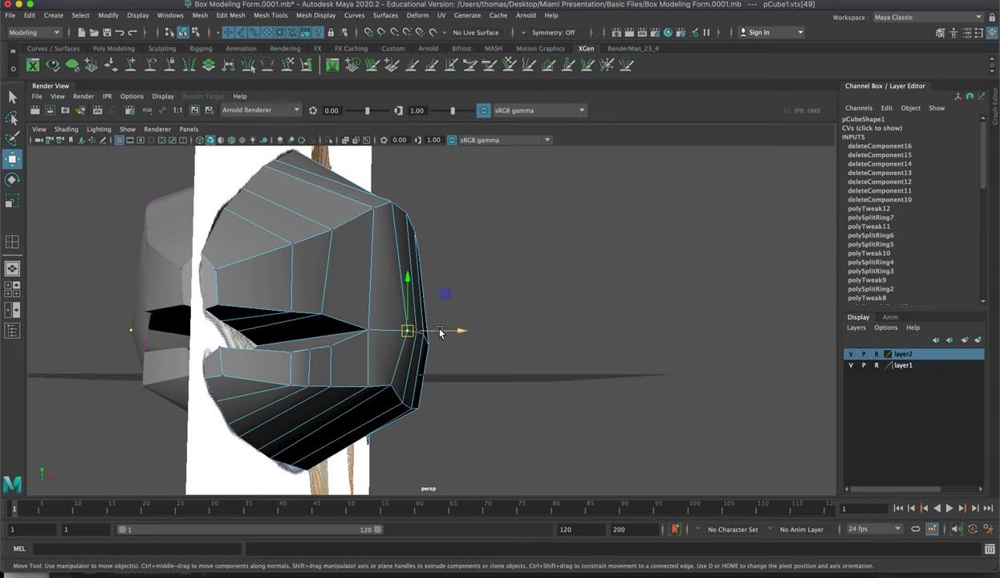
alt+drag(415, 359, 392, 372)
click(397, 384)
alt+drag(507, 391, 413, 408)
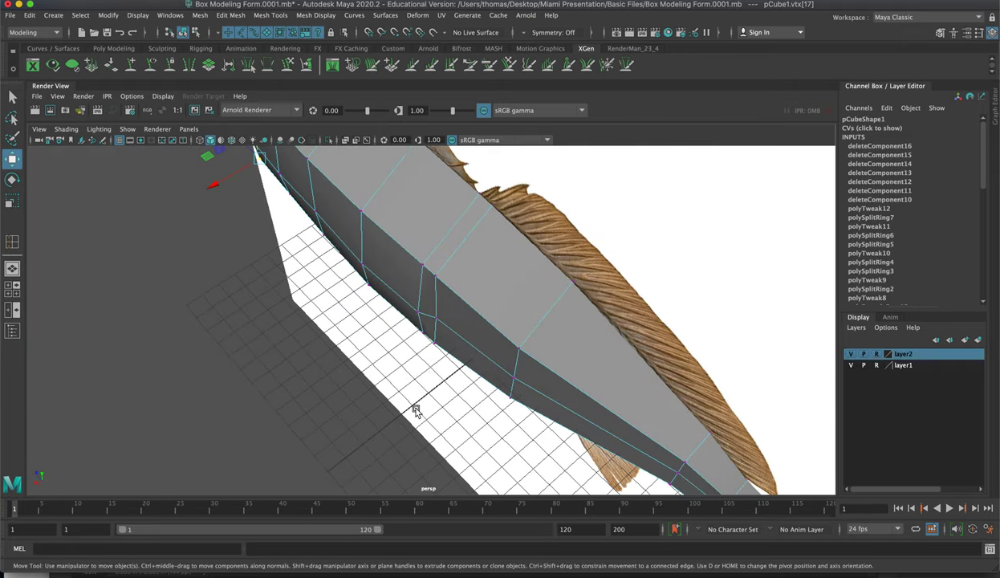
click(431, 319)
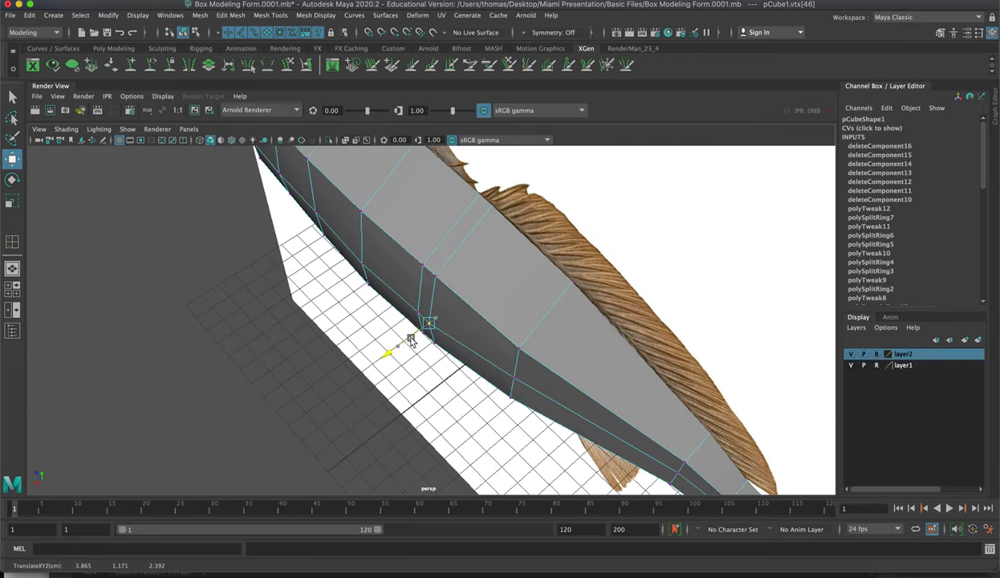
alt+drag(400, 341, 431, 290)
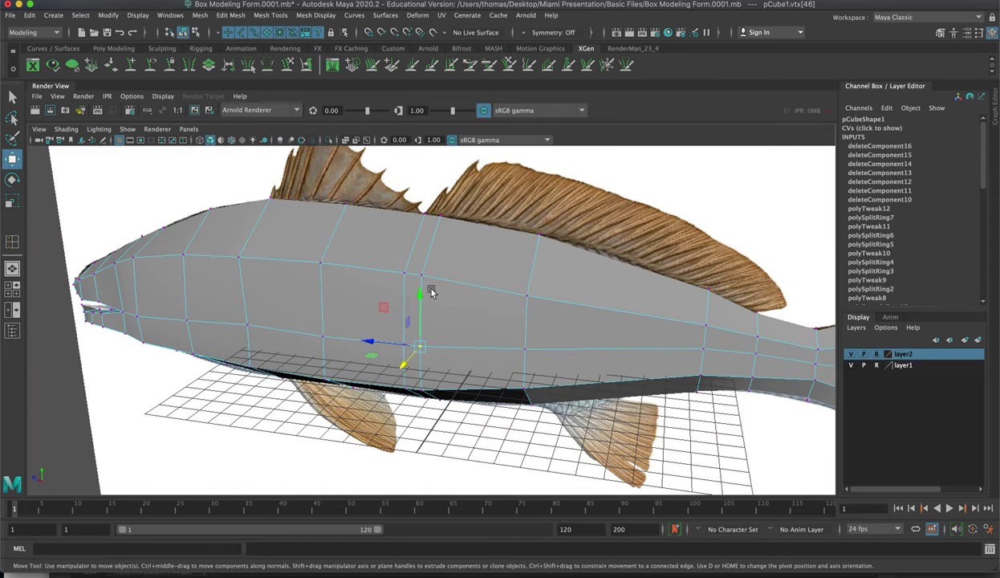
- Insert a lengthwise edge loop along the back, close to the mirror plane
mouse_move(460, 293)
right_down()
mouse_move(510, 271)
mouse_move(452, 286)
right_up()
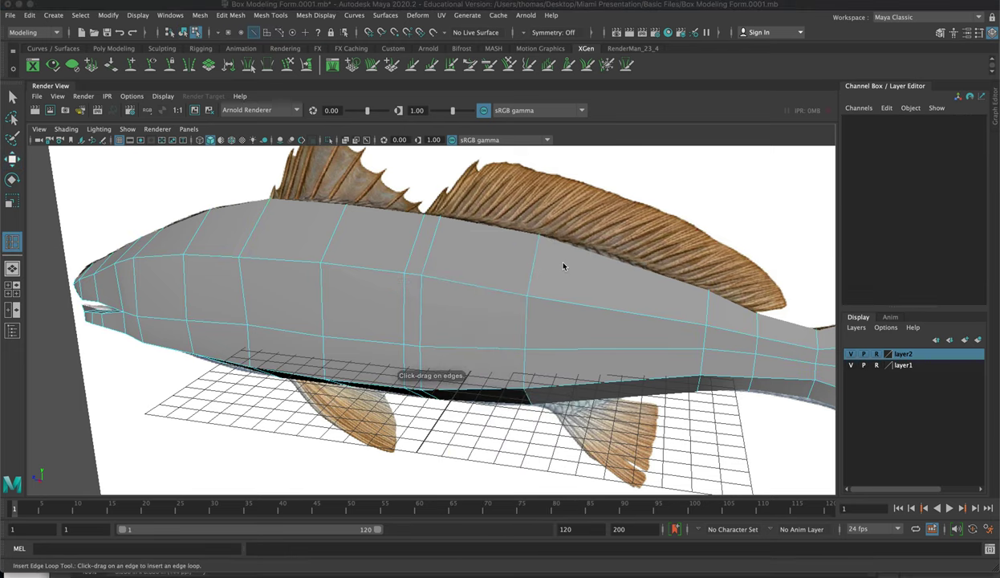
alt+drag(563, 266, 465, 273)
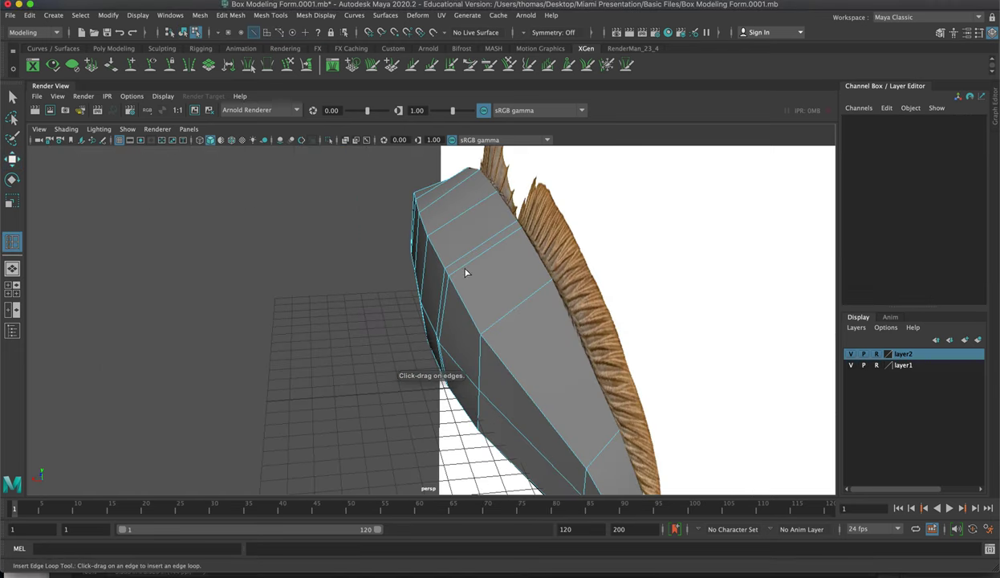
click(517, 232)
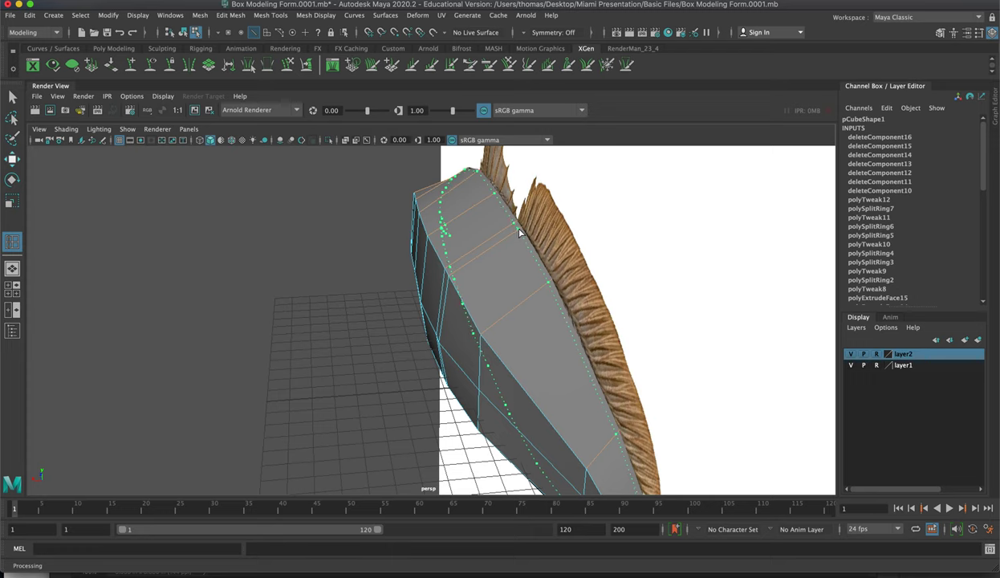
drag(518, 233, 505, 233)
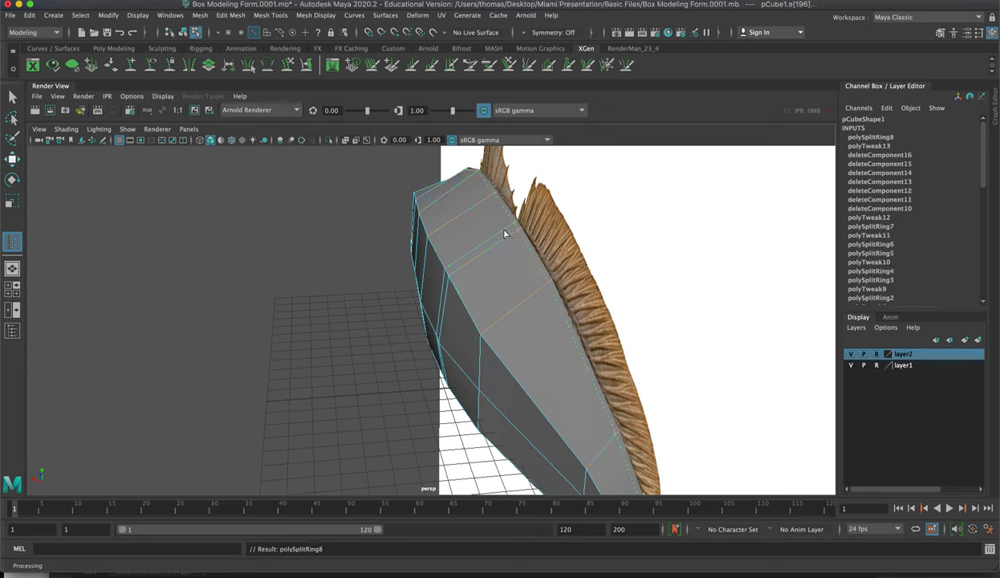
key(q)
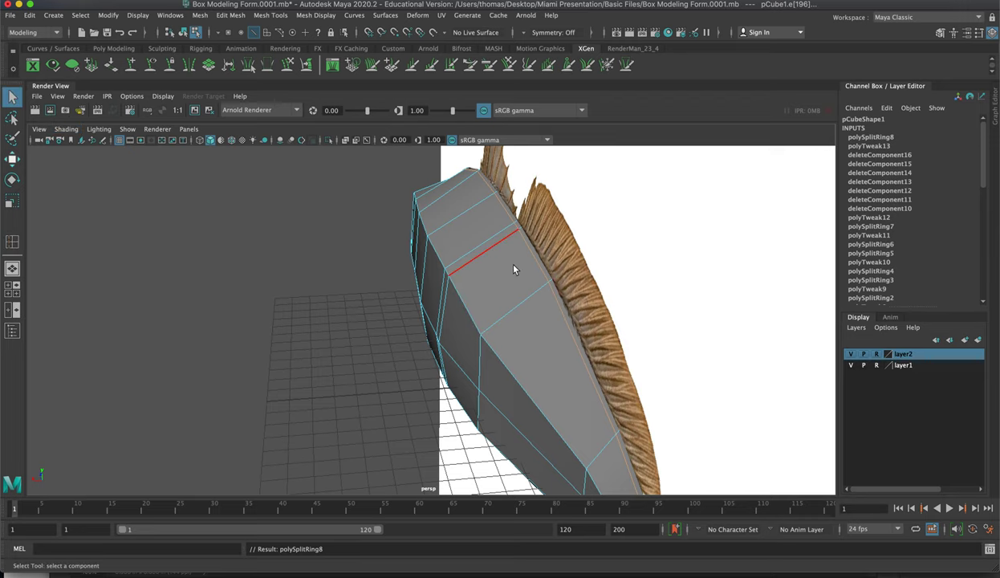
- Select the narrow strip of faces along the back from the notch between the dorsal fins to the rear fin's end
alt+drag(515, 270, 564, 278)
alt+right_drag(468, 255, 658, 291)
alt+drag(658, 291, 349, 244)
right_drag(349, 244, 343, 255)
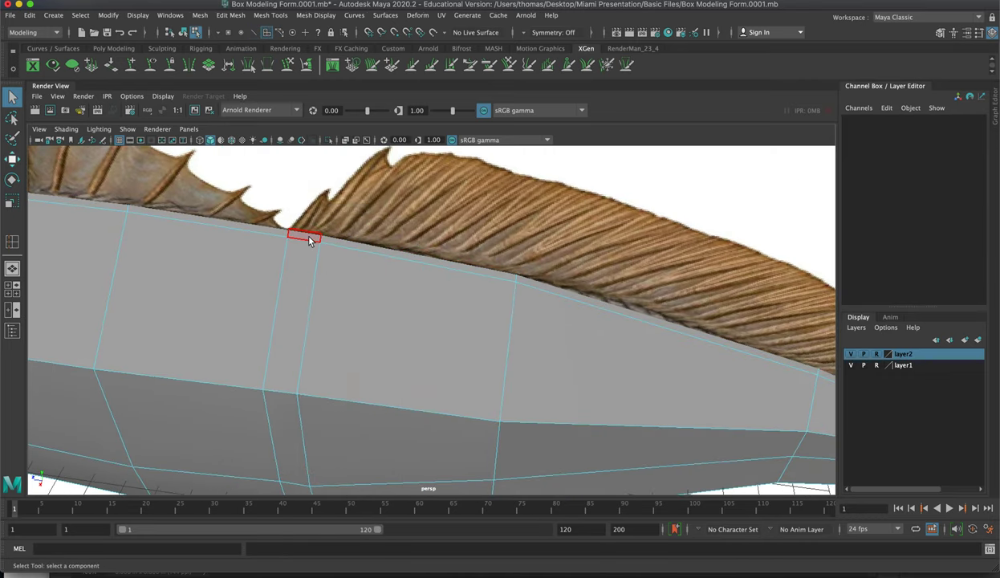
click(357, 249)
shift+click(357, 244)
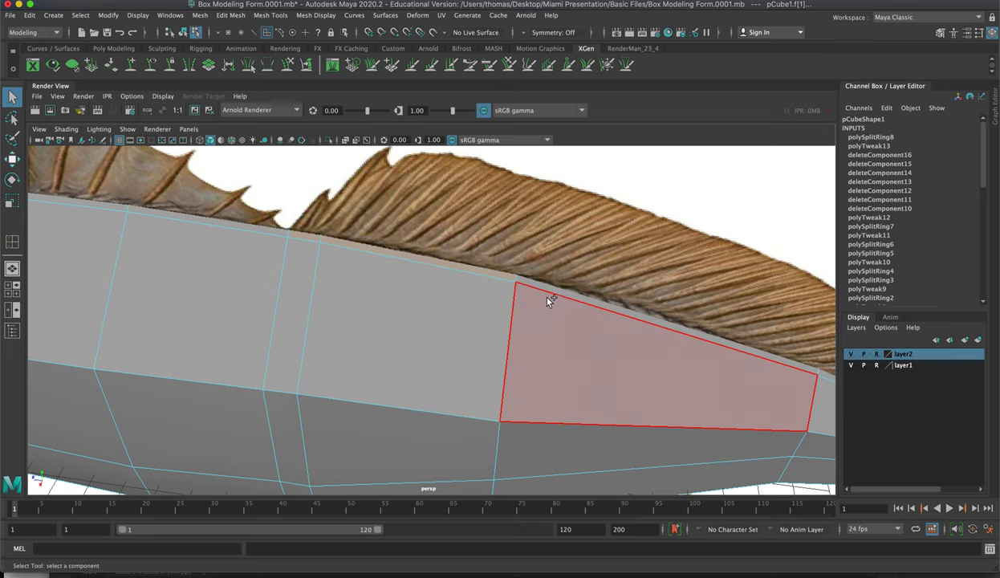
shift+click(560, 292)
alt+drag(640, 323, 591, 367)
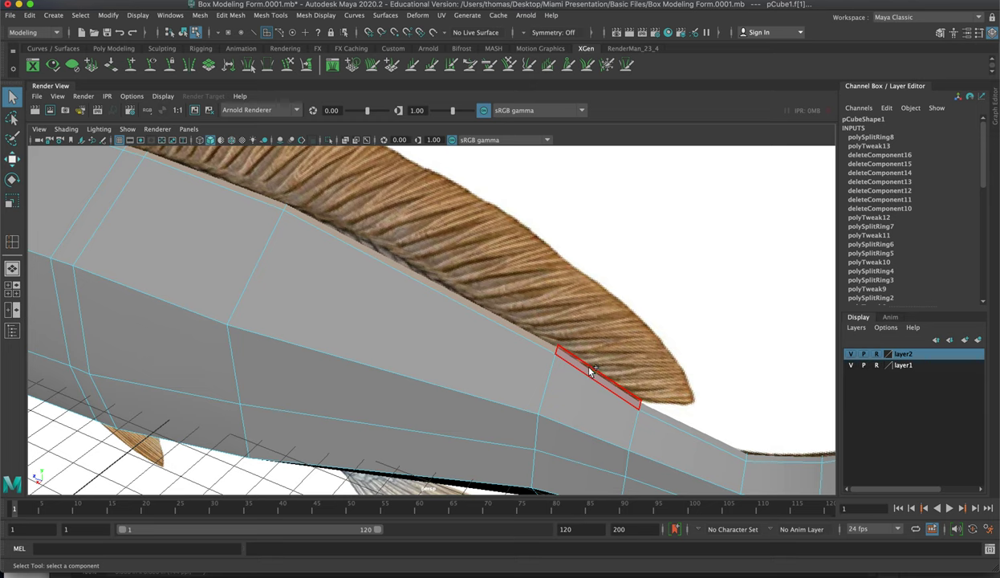
alt+drag(579, 295, 511, 268)
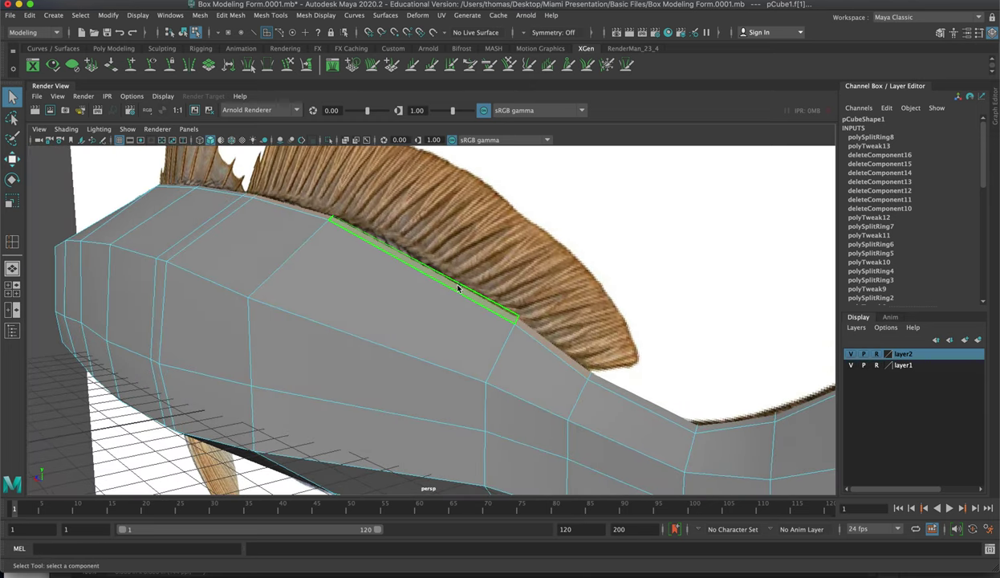
- Extrude the selected strip of faces and raise it slightly to start the rear dorsal fin
shift+right_drag(458, 289, 457, 317)
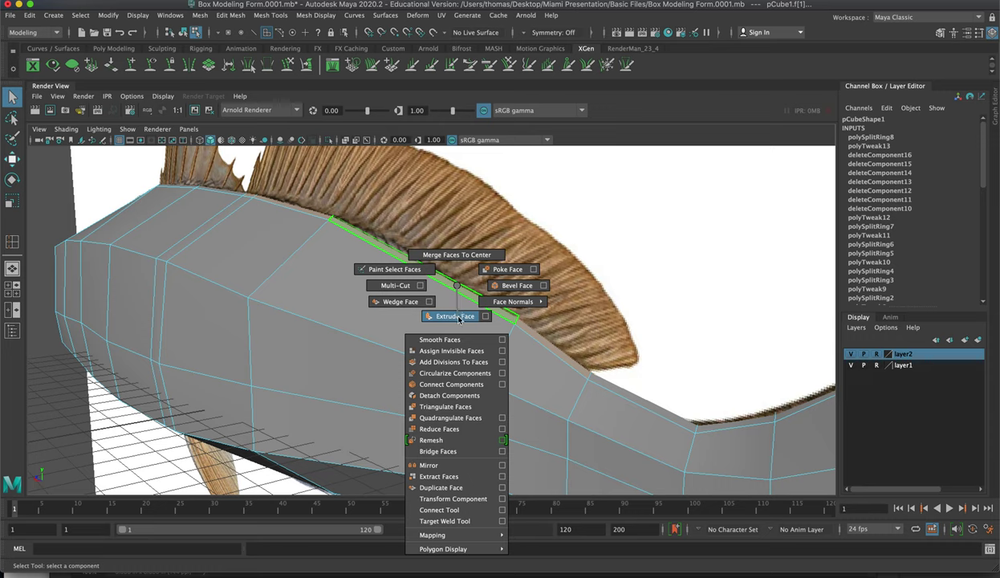
shift+right_drag(459, 318, 457, 317)
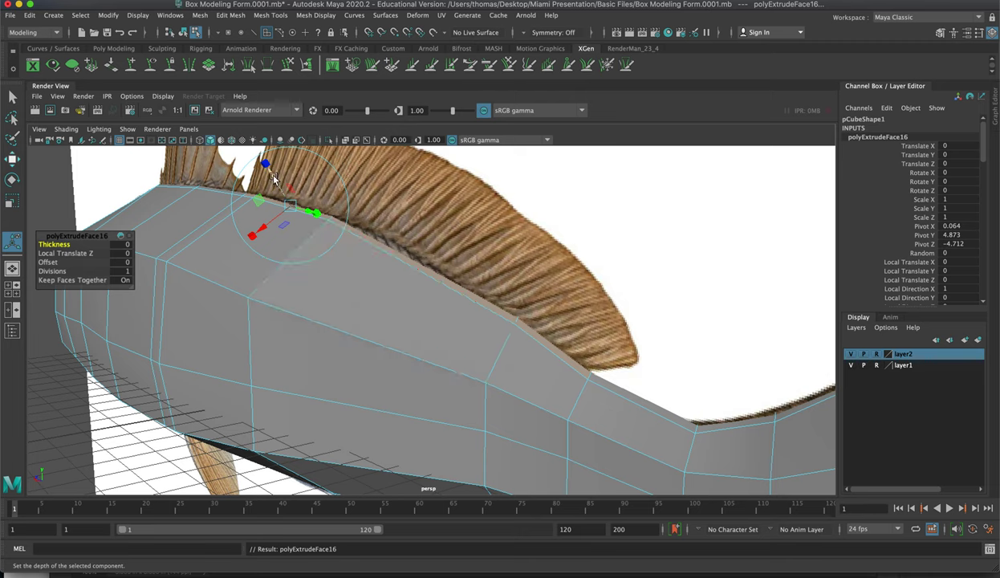
key(w)
click(293, 199)
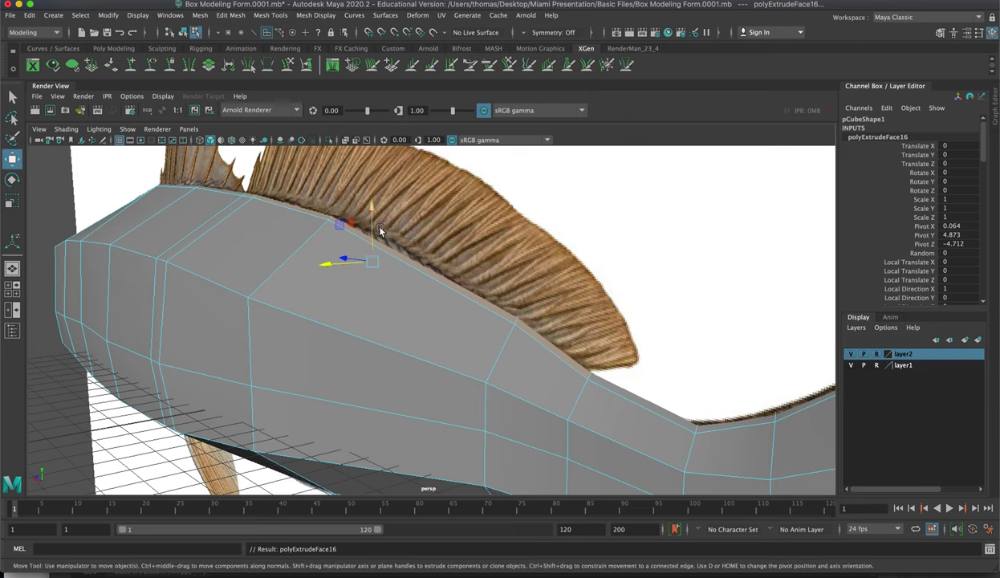
mouse_move(369, 223)
mouse_down()
mouse_move(371, 199)
mouse_move(372, 213)
mouse_up()
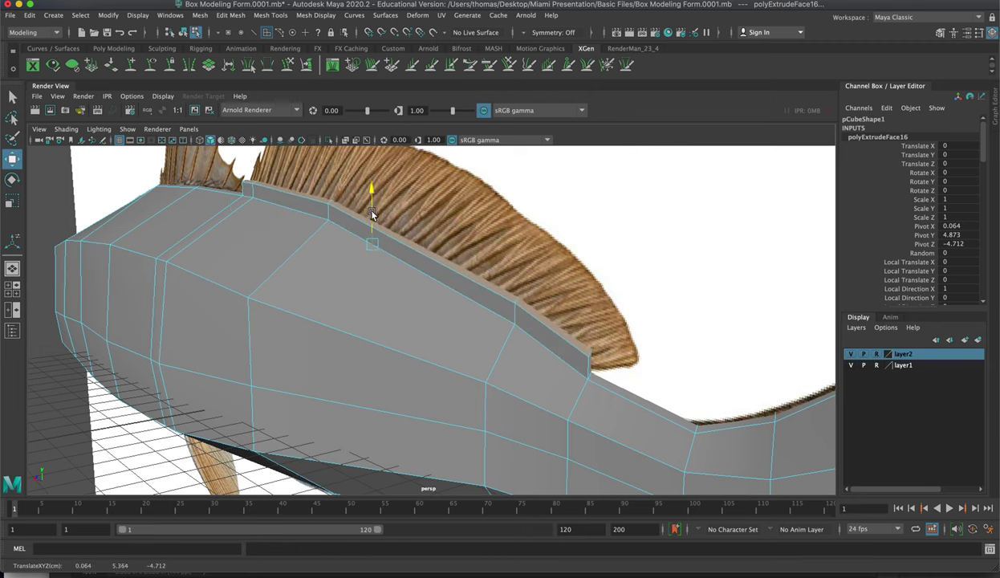
- Extrude the top faces of the rear dorsal fin two more times, raising each new section
key(ctrl+e)
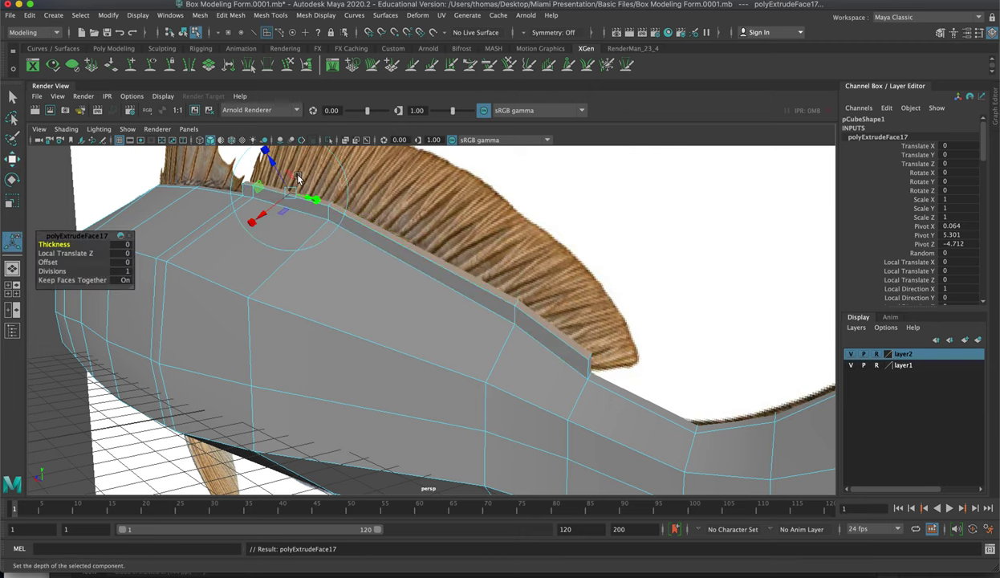
key(w)
drag(379, 208, 377, 166)
key(ctrl+e)
key(w)
scroll(377, 166, down, 3)
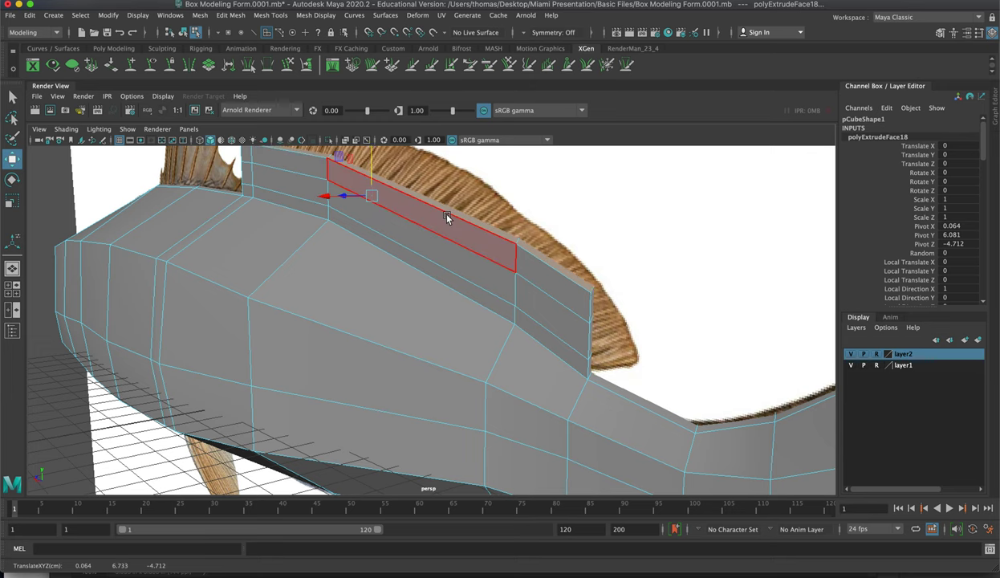
- In the side view, move the middle column of rear dorsal fin vertices up and back to follow the reference fin's outline and rays
key(space)
key(space)
alt+right_drag(332, 276, 569, 288)
alt+middle_drag(514, 264, 721, 376)
alt+middle_drag(389, 277, 575, 315)
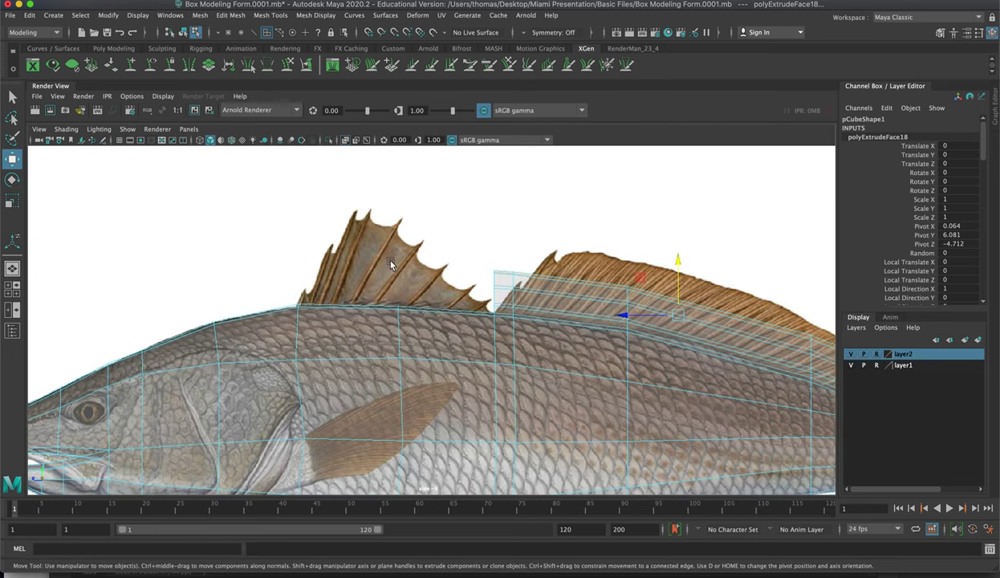
alt+right_drag(390, 261, 665, 308)
alt+middle_drag(611, 298, 314, 262)
right_drag(384, 251, 330, 252)
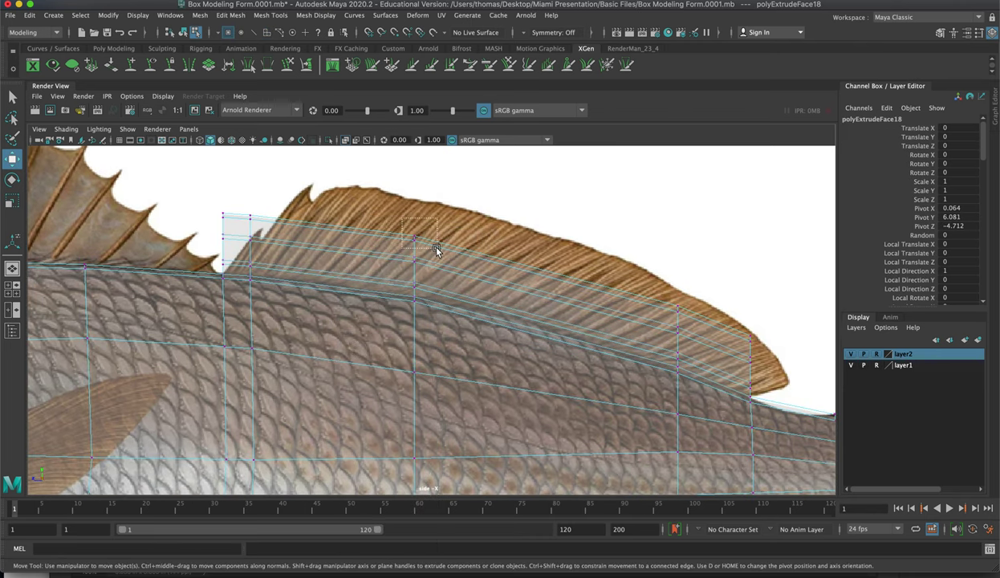
drag(436, 249, 455, 210)
drag(408, 258, 441, 245)
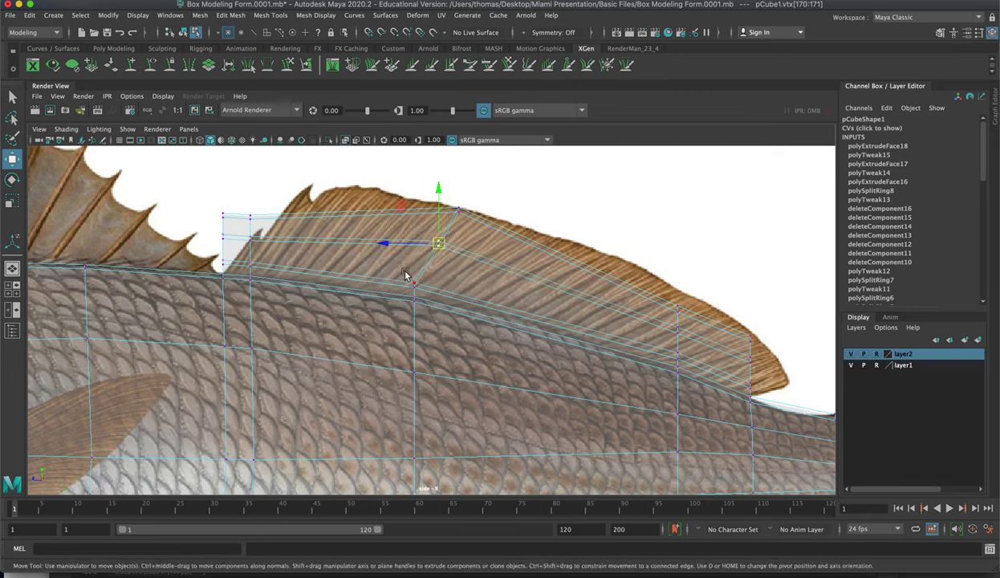
drag(428, 294, 425, 276)
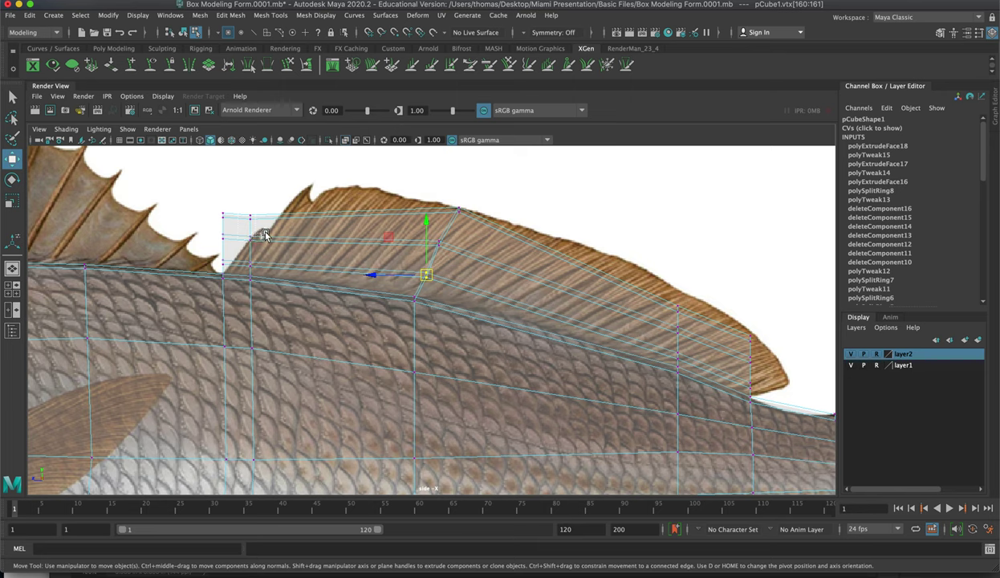
- Move the rear dorsal fin's second vertex column back along the reference rays, including its base vertex and the body vertex below
drag(264, 234, 380, 199)
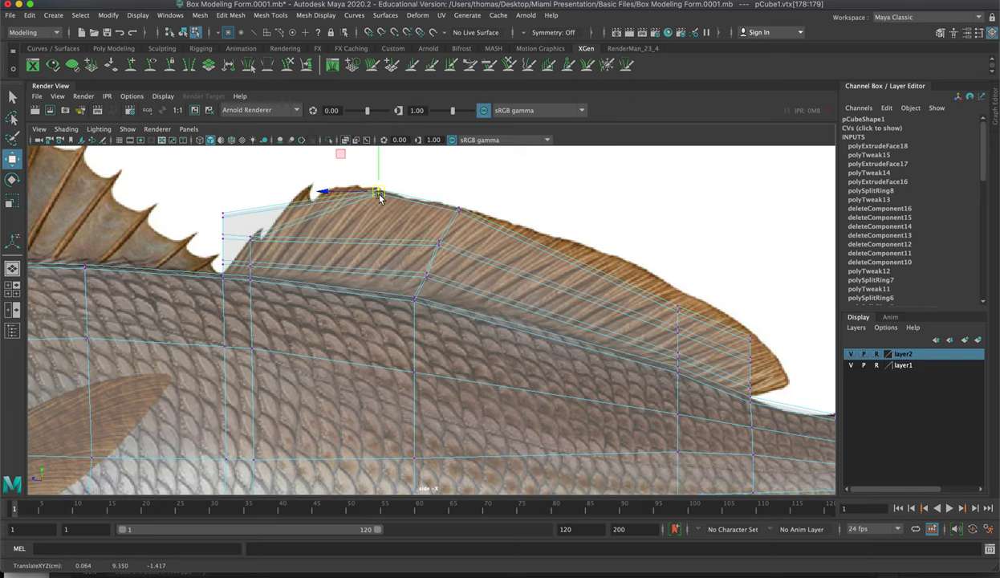
drag(260, 243, 241, 228)
drag(250, 237, 342, 230)
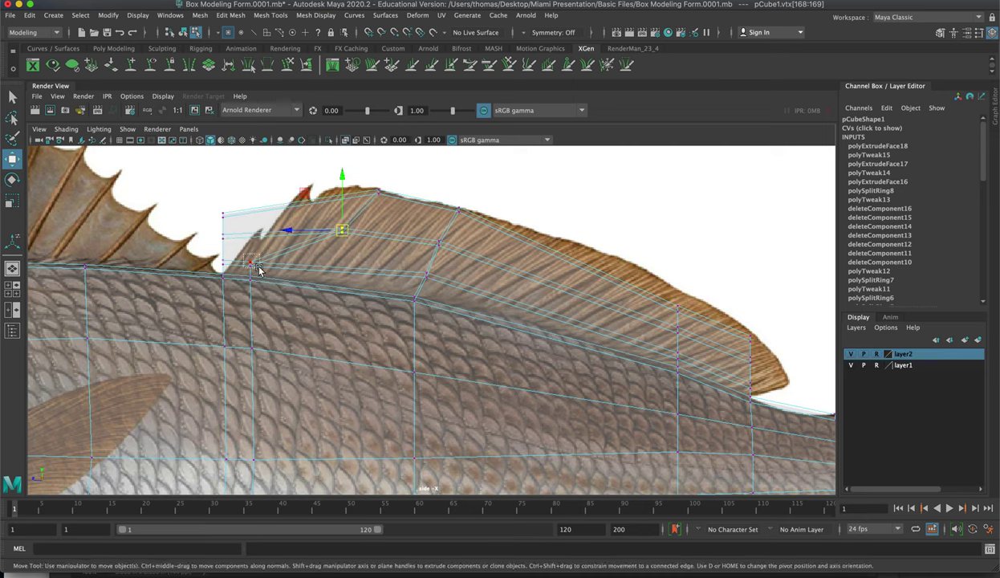
drag(259, 269, 255, 266)
drag(255, 266, 304, 267)
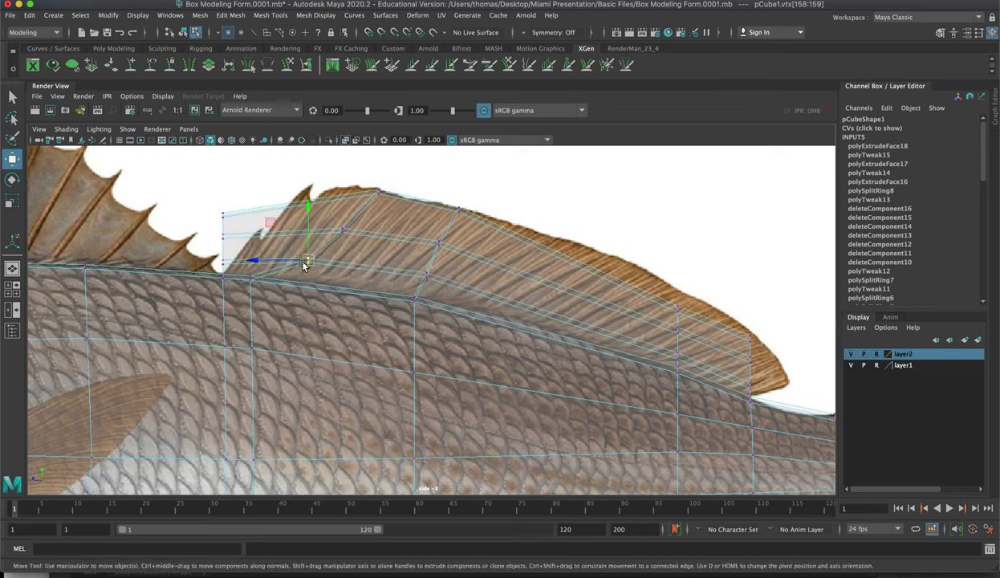
drag(238, 260, 302, 282)
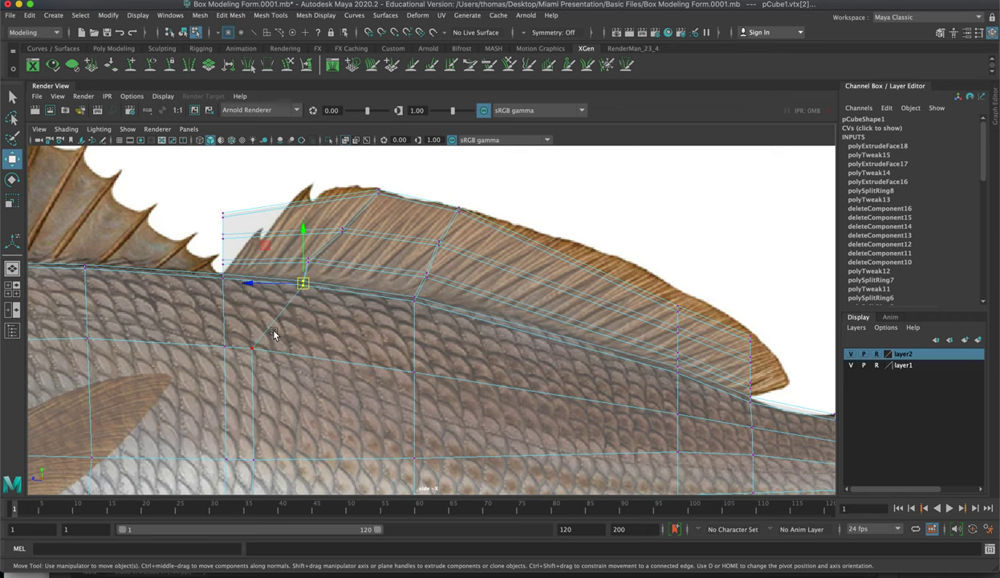
click(251, 347)
drag(251, 347, 290, 353)
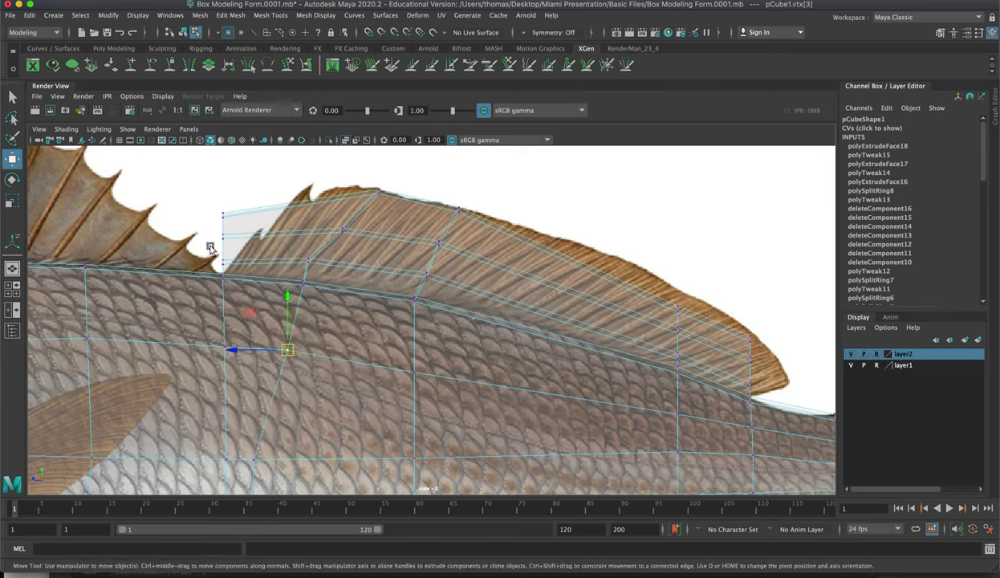
- Move the rear dorsal fin's front edge vertices onto the slanted leading edge of the reference fin
drag(222, 214, 310, 196)
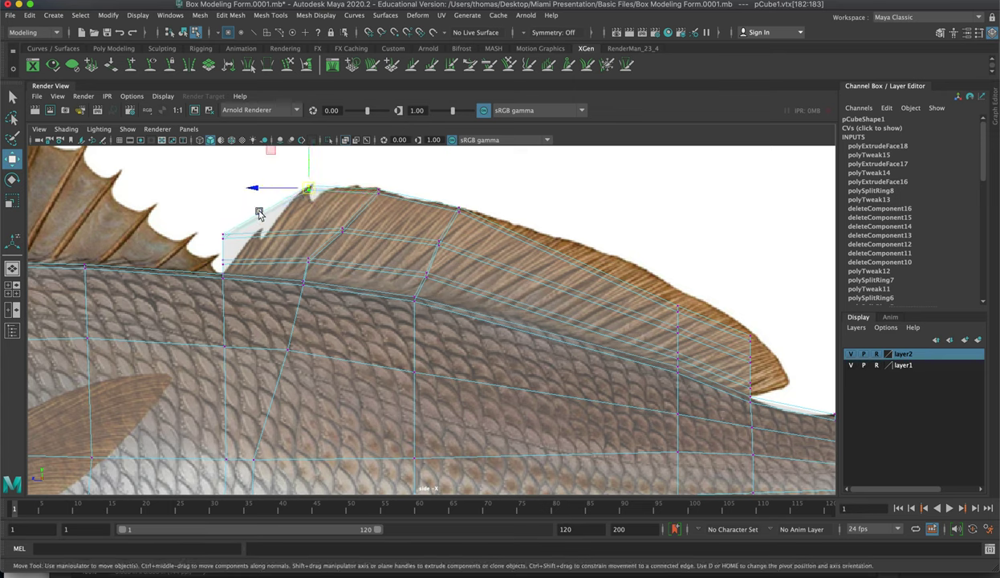
drag(239, 245, 271, 230)
click(225, 262)
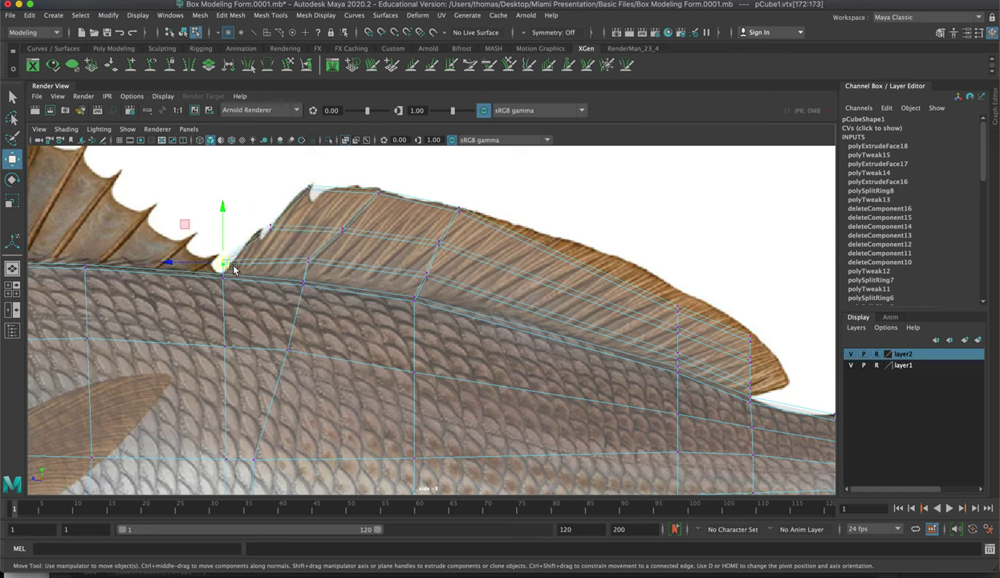
drag(224, 262, 243, 247)
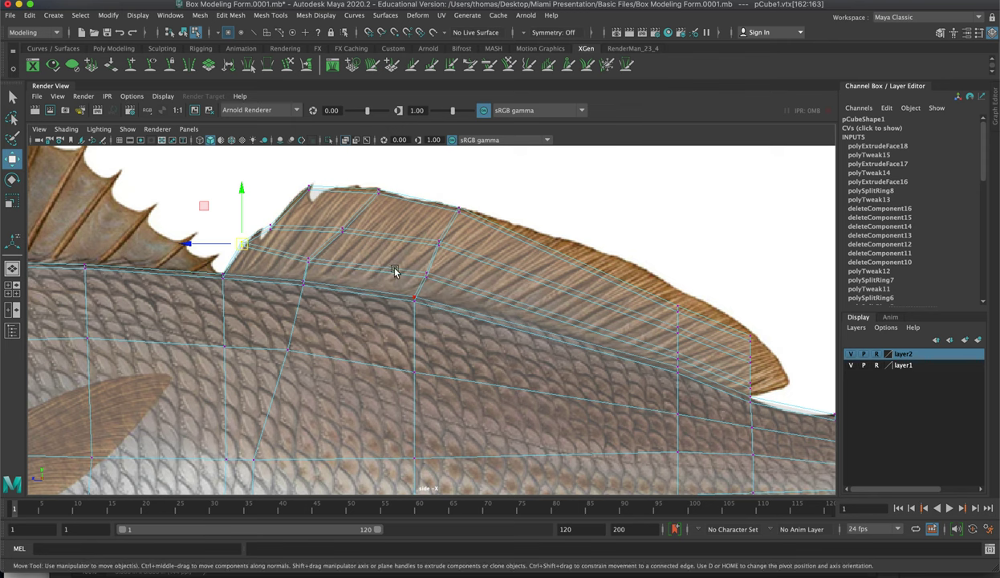
- Reposition the upper vertices of the rear dorsal fin's second-to-last column to match the reference outline
alt+middle_drag(552, 282, 308, 239)
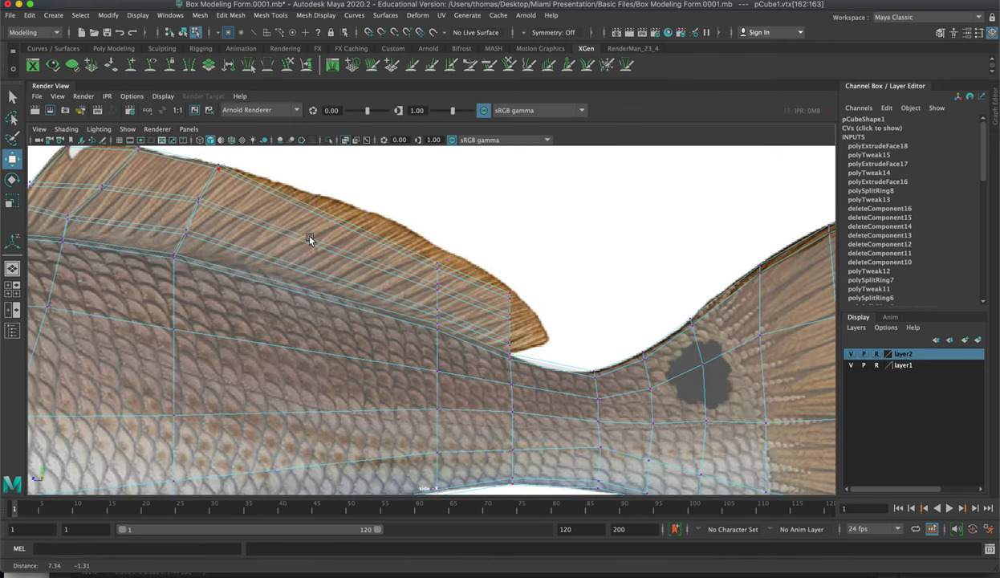
click(438, 266)
mouse_move(437, 267)
mouse_down()
mouse_move(406, 230)
mouse_move(443, 295)
mouse_move(399, 269)
mouse_move(435, 276)
mouse_up()
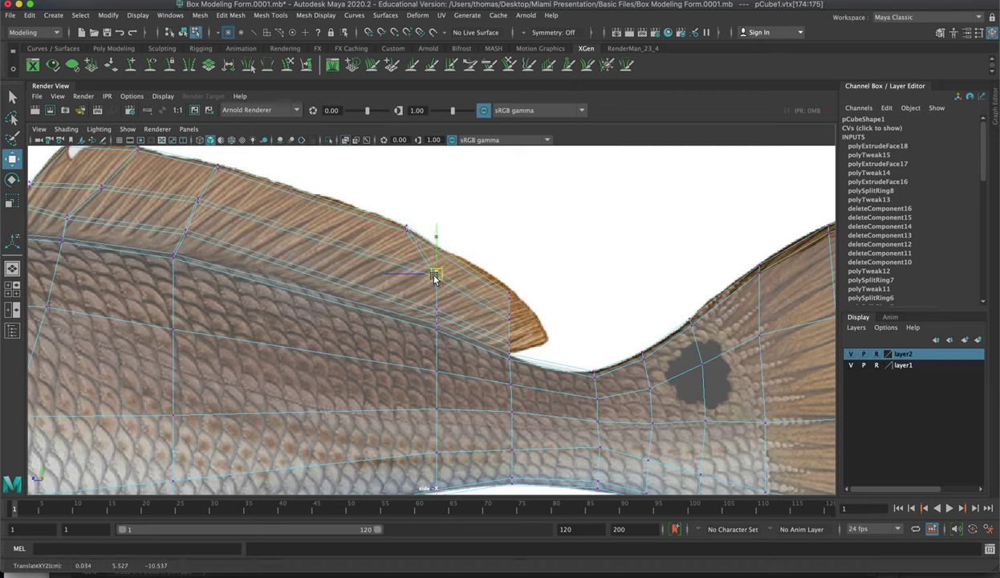
click(406, 228)
drag(406, 228, 423, 236)
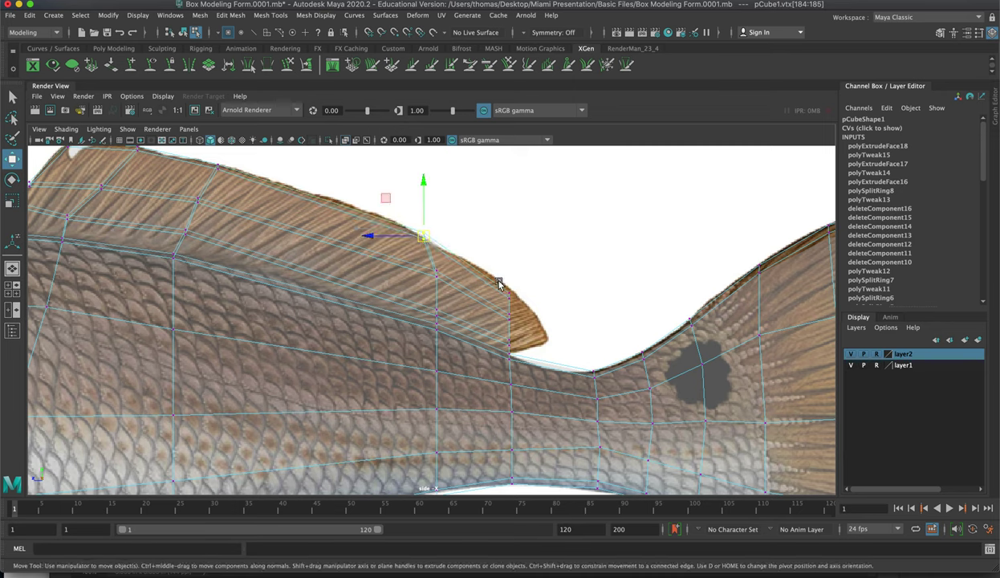
- Pull the rear dorsal fin's end vertices back and down to form the pointed trailing tip shown in the reference
drag(498, 283, 546, 317)
drag(468, 260, 510, 321)
drag(509, 317, 530, 335)
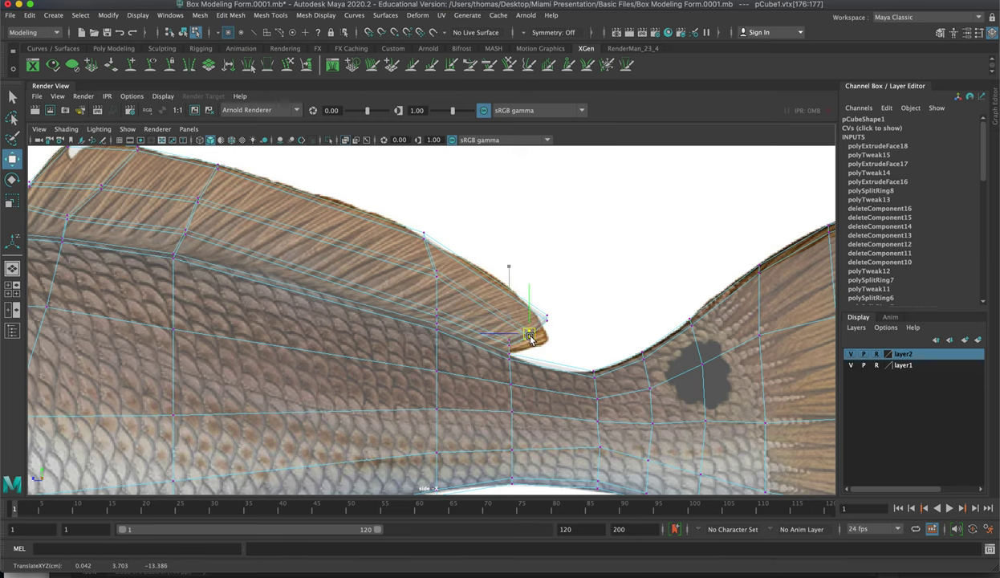
alt+right_drag(454, 343, 617, 395)
alt+middle_drag(595, 374, 454, 303)
alt+right_drag(454, 304, 442, 307)
drag(372, 235, 398, 267)
drag(394, 256, 413, 273)
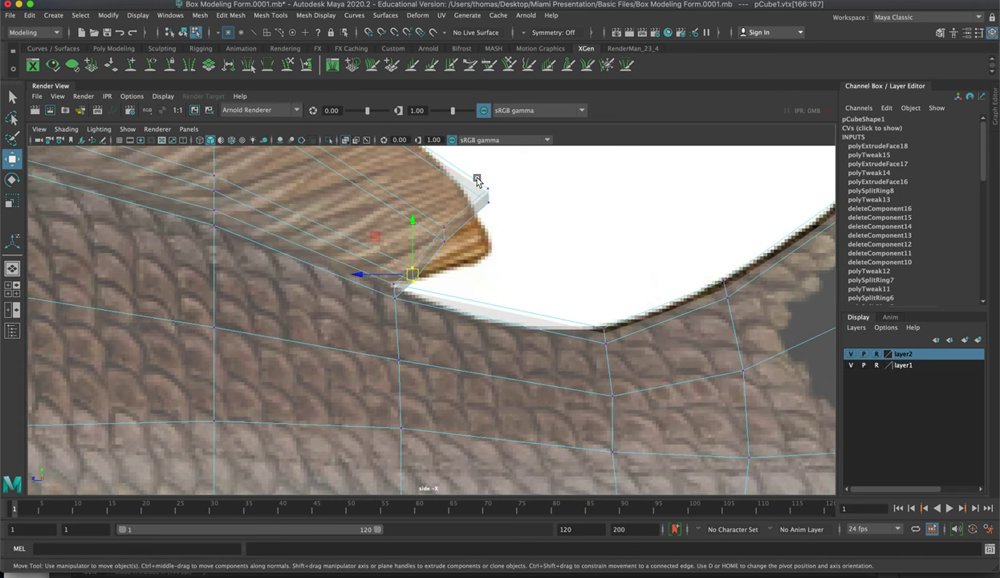
drag(476, 180, 525, 241)
drag(492, 202, 507, 243)
drag(406, 198, 457, 255)
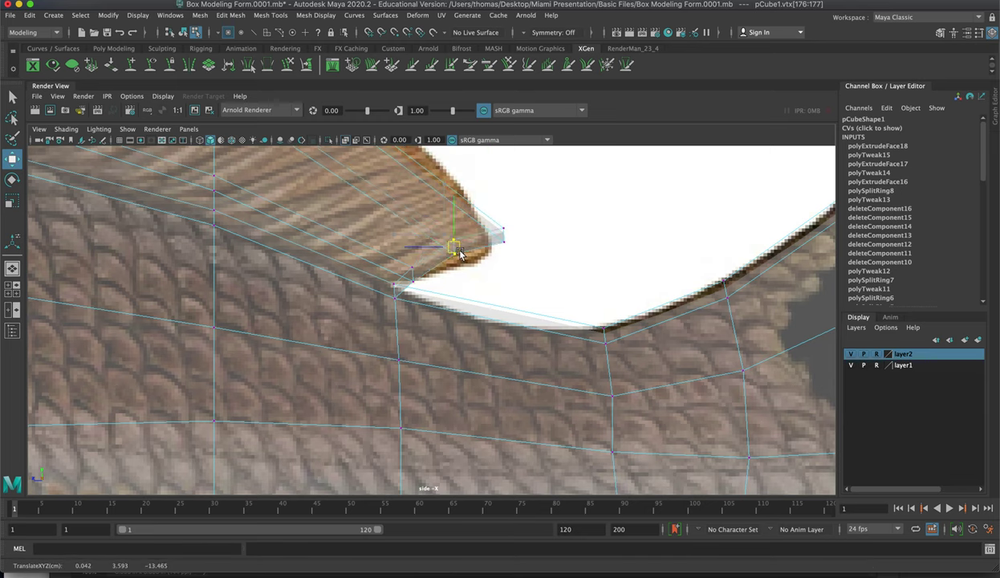
- Return to object mode in the perspective view and check the fish with the smooth mesh preview on and off
scroll(457, 257, down, 5)
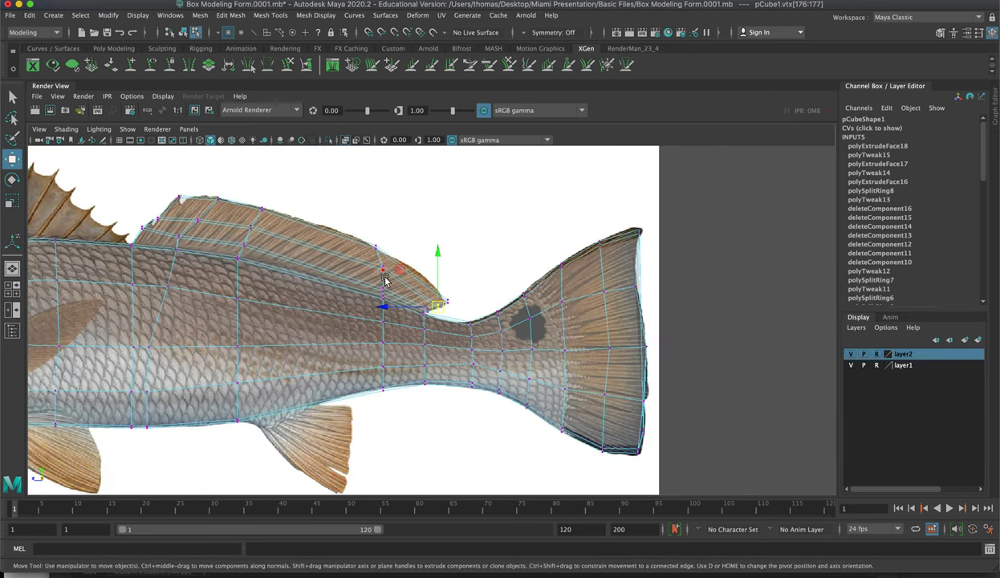
key(space)
key(space)
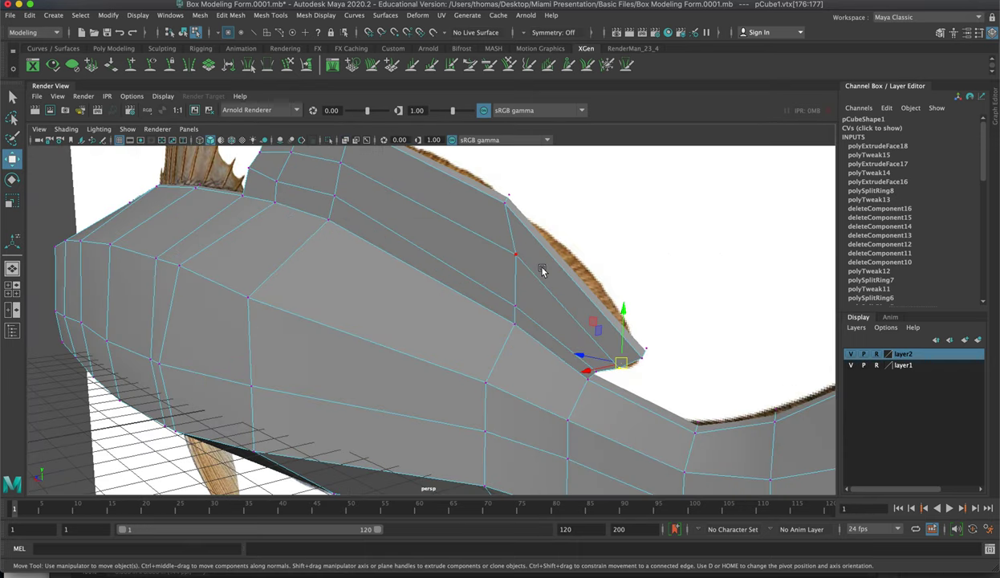
alt+drag(542, 268, 591, 286)
alt+right_drag(592, 286, 438, 270)
right_click(384, 286)
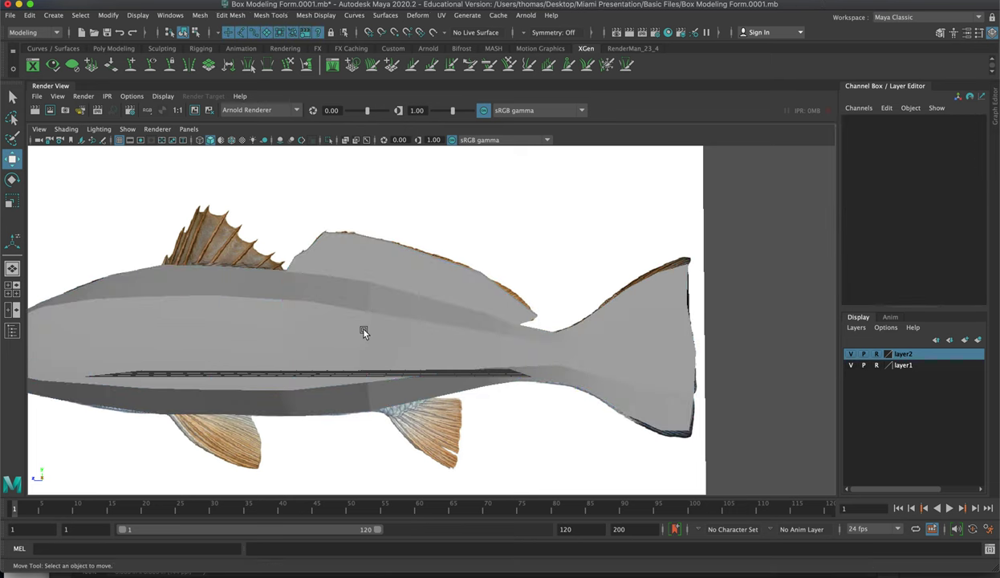
click(361, 329)
key(3)
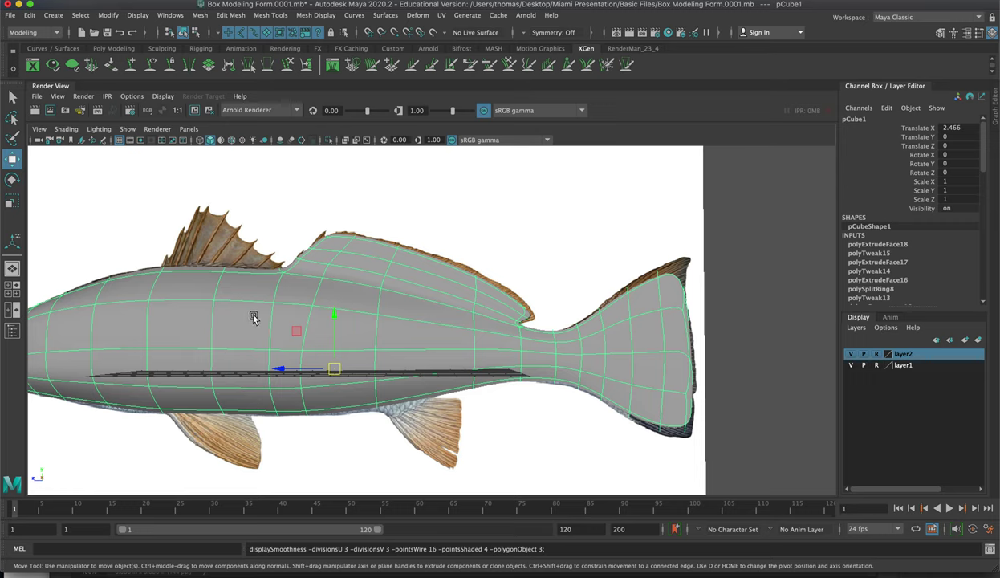
key(1)
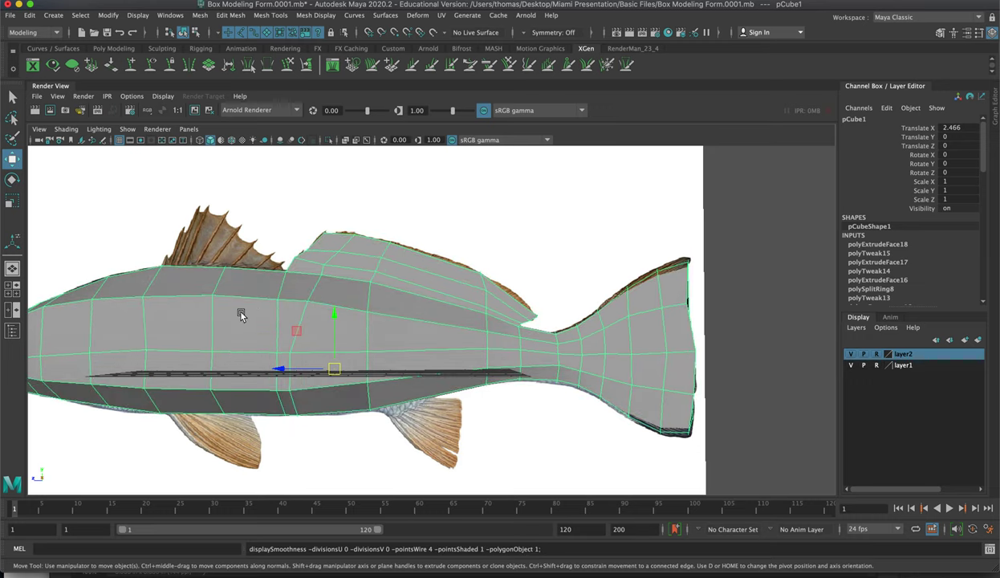
- Select the two narrow back faces under the spiny front dorsal fin, extrude them and raise them slightly
alt+middle_drag(329, 351, 522, 413)
alt+drag(521, 413, 272, 320)
alt+right_drag(272, 320, 513, 387)
alt+middle_drag(329, 340, 422, 354)
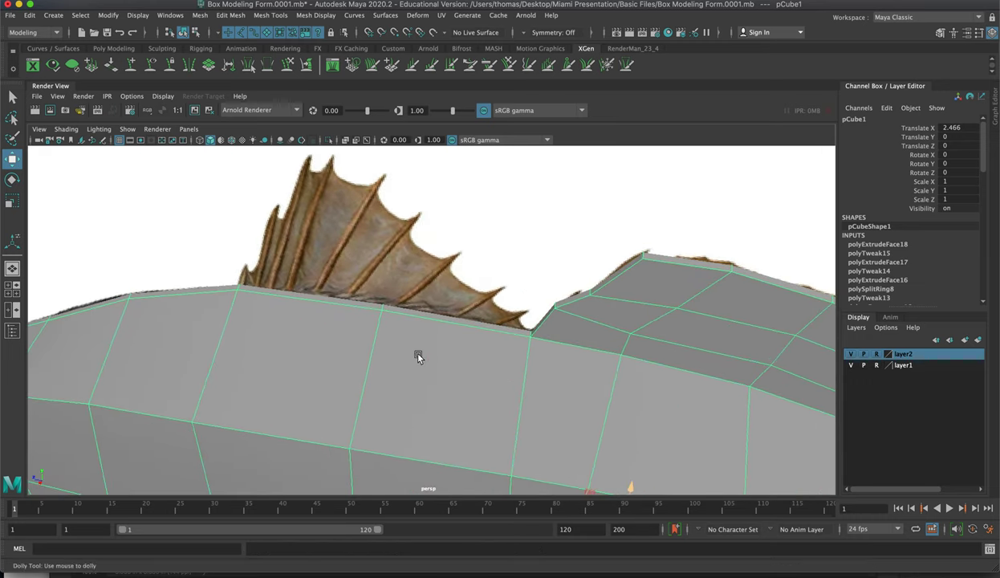
alt+right_drag(417, 357, 414, 318)
right_drag(270, 284, 265, 316)
click(276, 294)
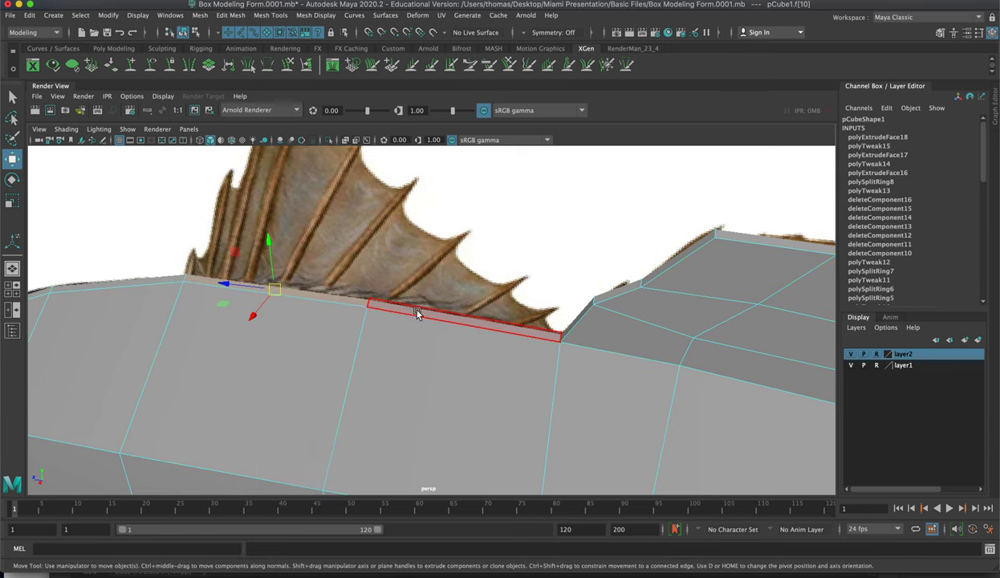
click(418, 311)
shift+right_drag(404, 309, 405, 343)
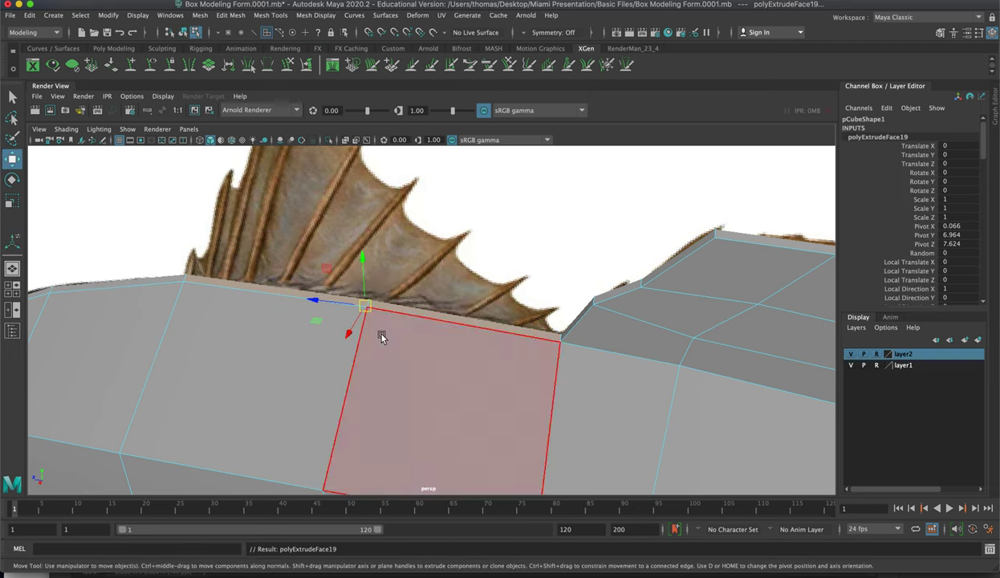
drag(361, 289, 365, 251)
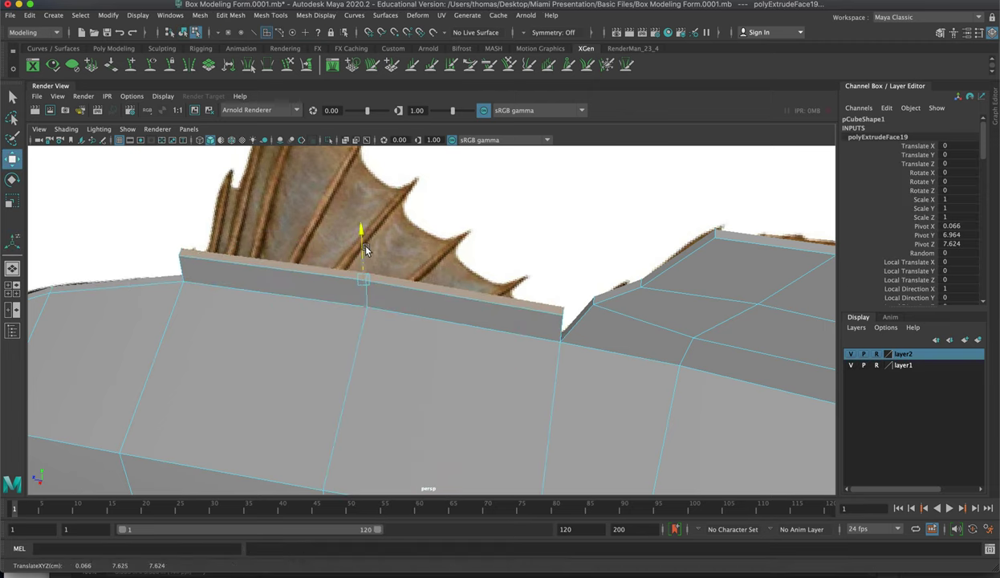
- Extrude the top faces of the front dorsal fin two more times, raising each new section
key(ctrl+e)
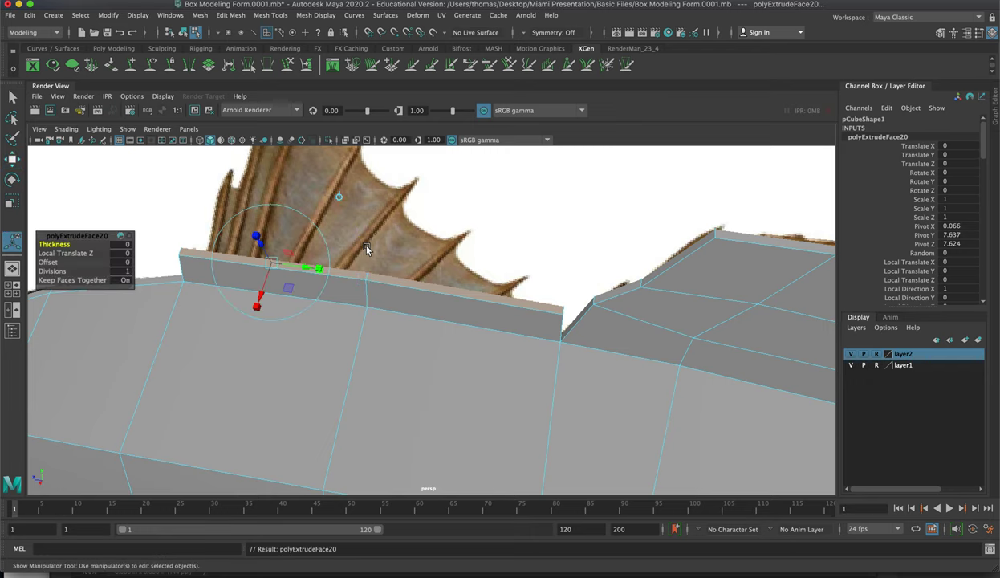
drag(363, 249, 358, 147)
key(ctrl+e)
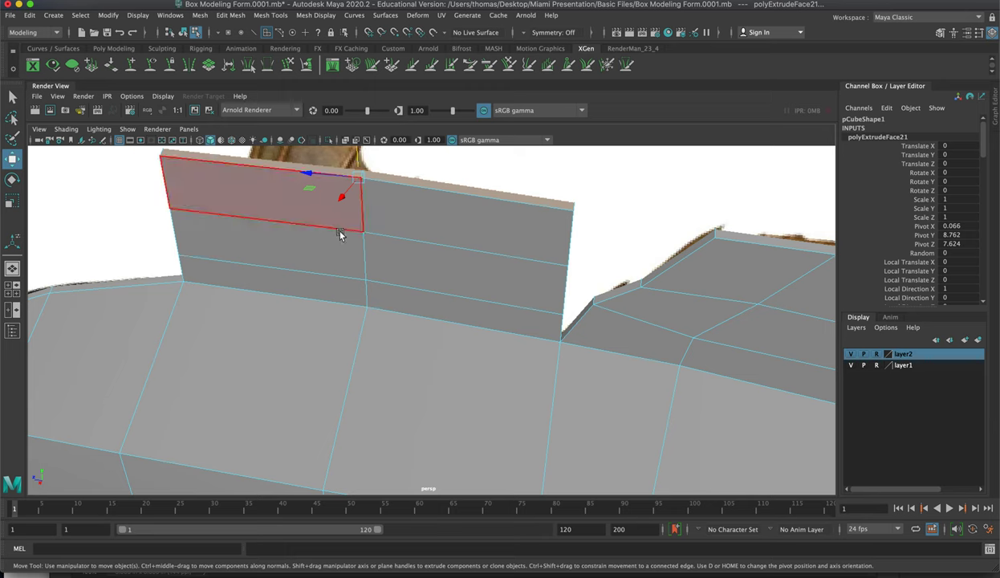
- Extrude only the front top face of the front dorsal fin and raise it to the height of the reference spines
alt+drag(319, 248, 344, 218)
alt+middle_drag(344, 218, 334, 337)
mouse_move(306, 309)
alt+mouse_down()
mouse_move(329, 310)
mouse_move(314, 320)
alt+mouse_up()
click(331, 286)
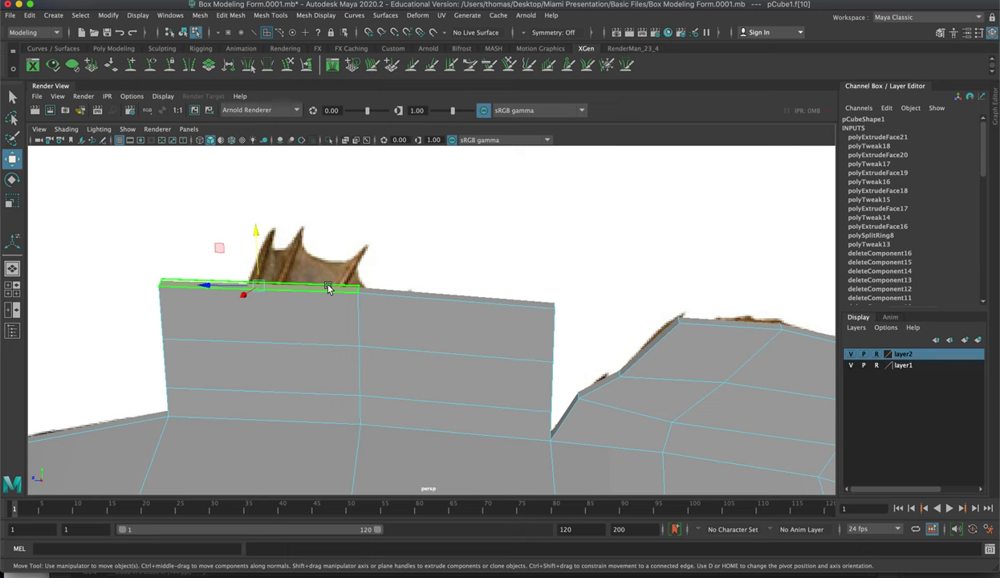
key(ctrl+e)
drag(264, 267, 265, 216)
- In the side view, move the lowest rear vertices of the front dorsal fin onto the last spines of the reference's trailing edge
key(space)
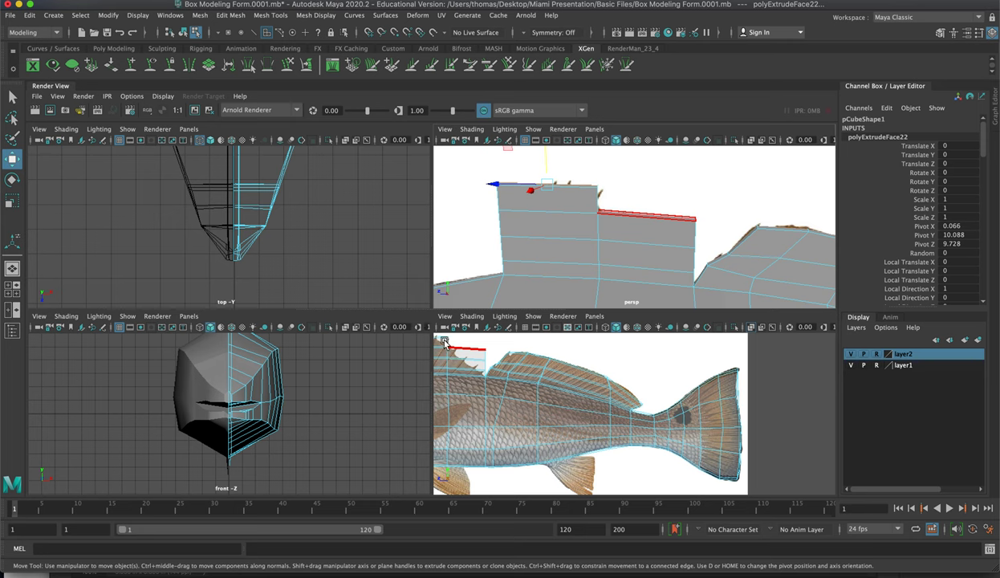
key(space)
alt+middle_drag(214, 275, 556, 370)
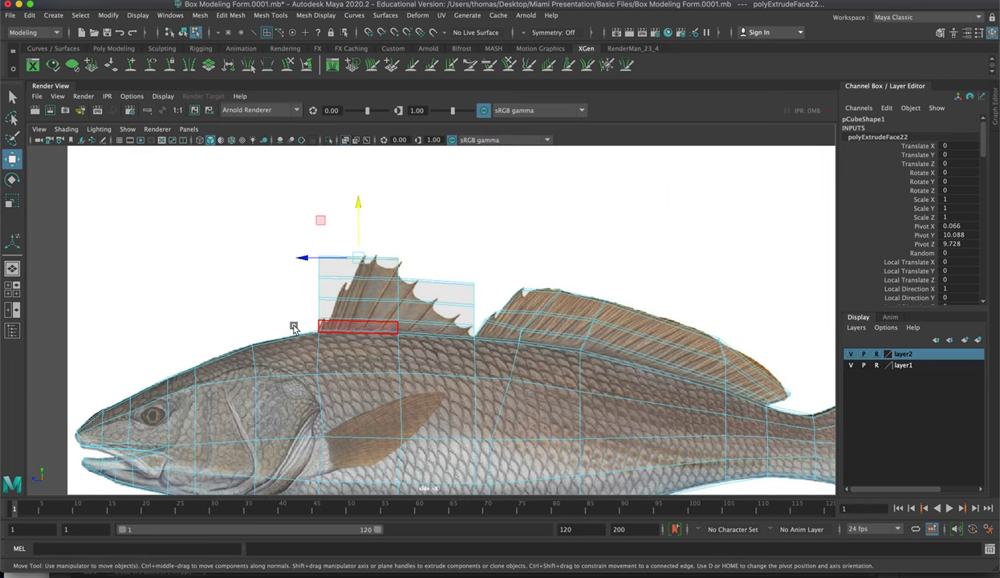
alt+right_drag(385, 329, 584, 345)
right_drag(487, 260, 433, 261)
drag(529, 268, 455, 266)
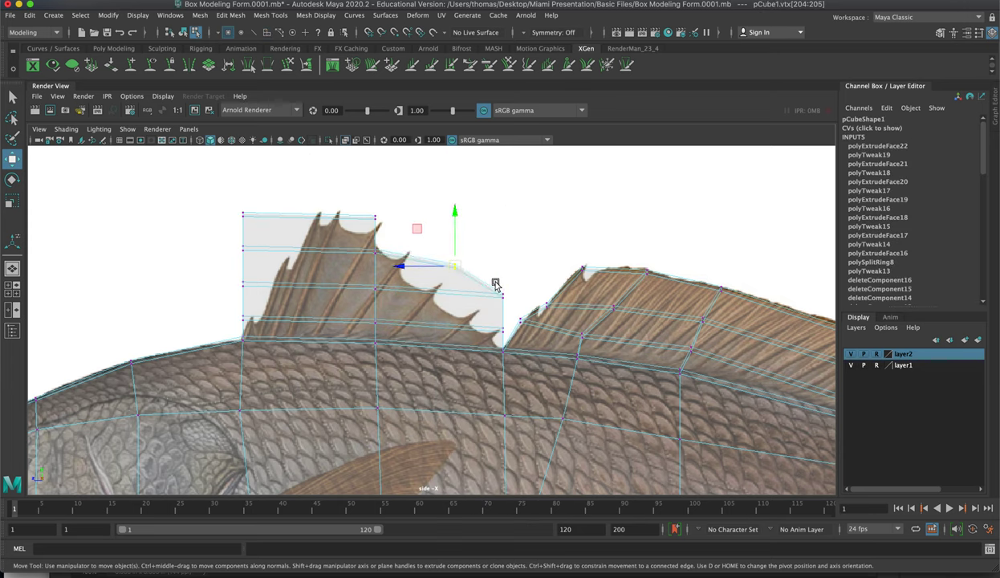
click(494, 333)
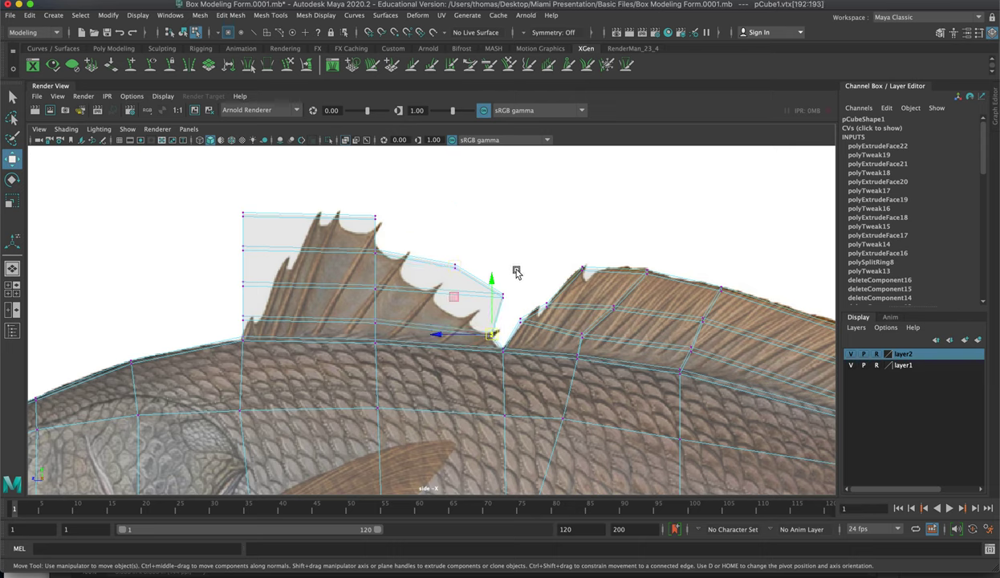
drag(492, 312, 465, 321)
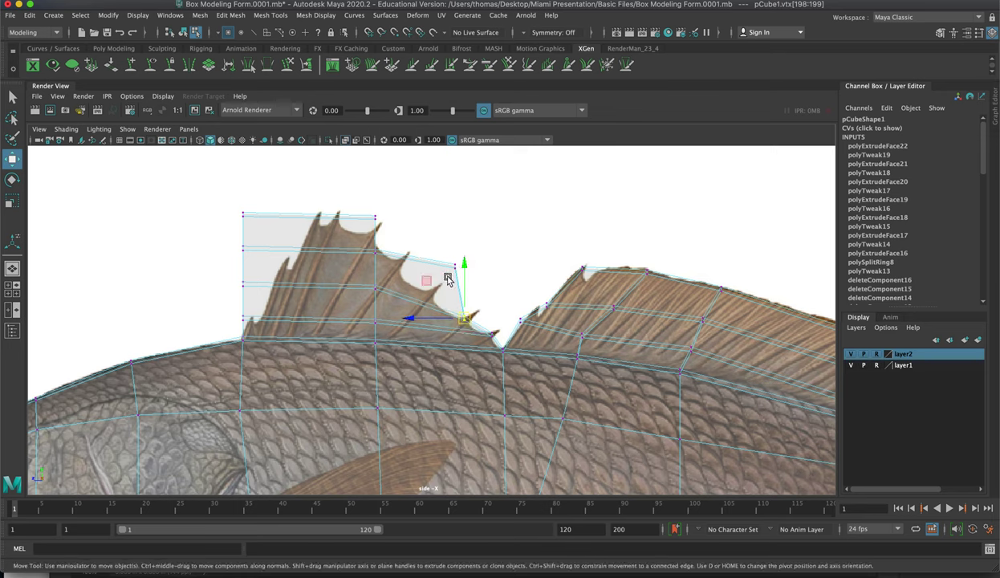
- Move the middle and upper rear vertices of the front dorsal fin onto the remaining spine bases along the reference's trailing edge
drag(447, 279, 461, 258)
drag(455, 265, 430, 293)
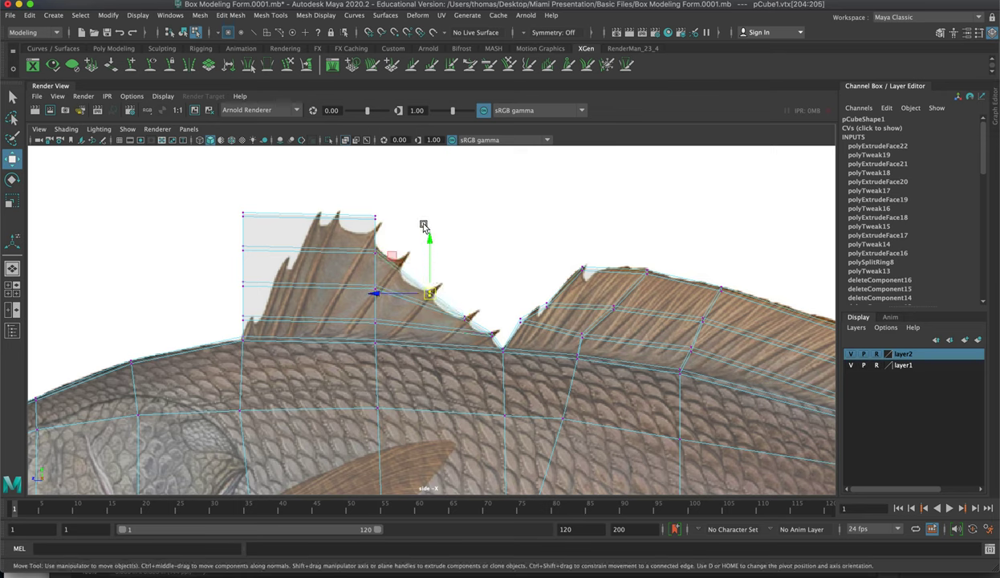
click(374, 249)
drag(374, 250, 401, 264)
drag(351, 195, 369, 235)
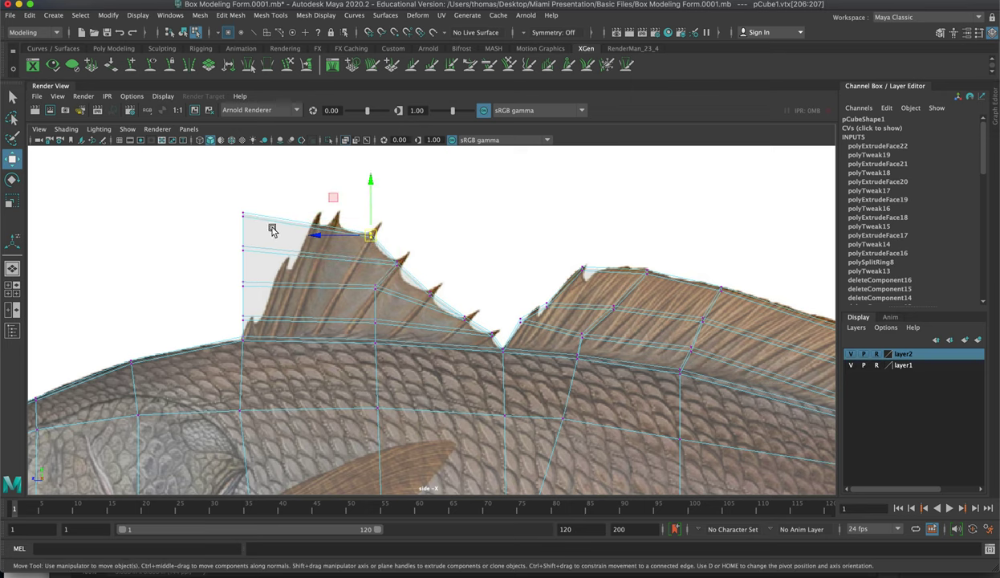
- Pull the front dorsal fin's leading-edge vertices backward, from the tip down to the base, to follow the slanted front spines of the reference
click(243, 215)
drag(243, 217, 334, 218)
click(242, 249)
drag(245, 250, 301, 240)
click(246, 285)
drag(246, 285, 280, 264)
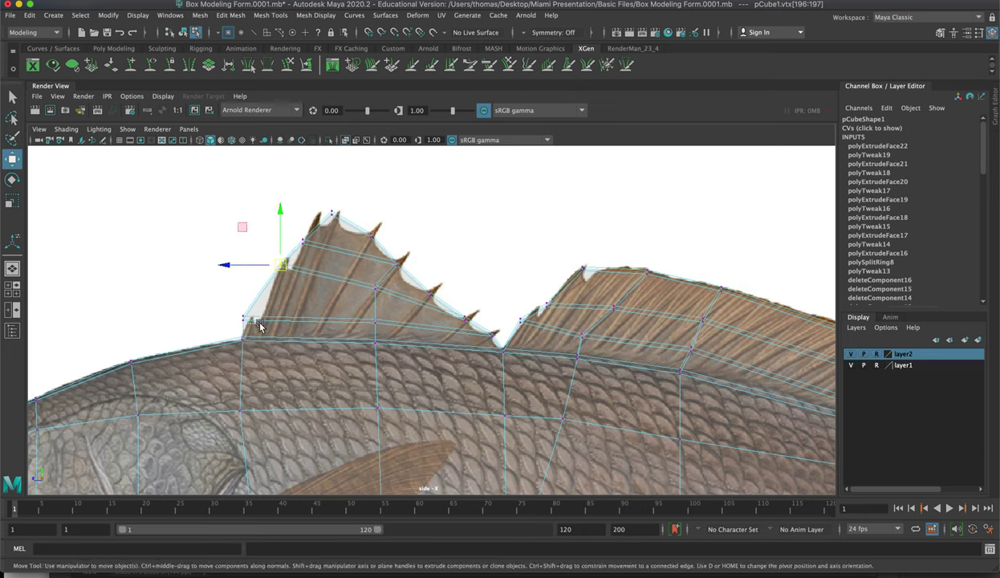
click(244, 319)
drag(243, 319, 255, 310)
- Reposition the inner vertices in the middle of the front dorsal fin and save an incremented version of the scene
drag(404, 275, 381, 296)
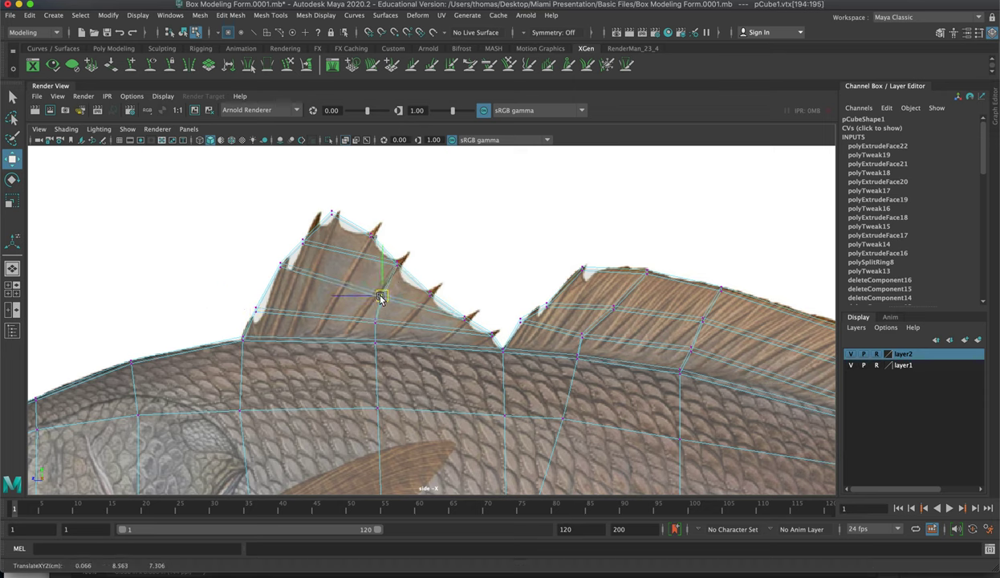
click(9, 15)
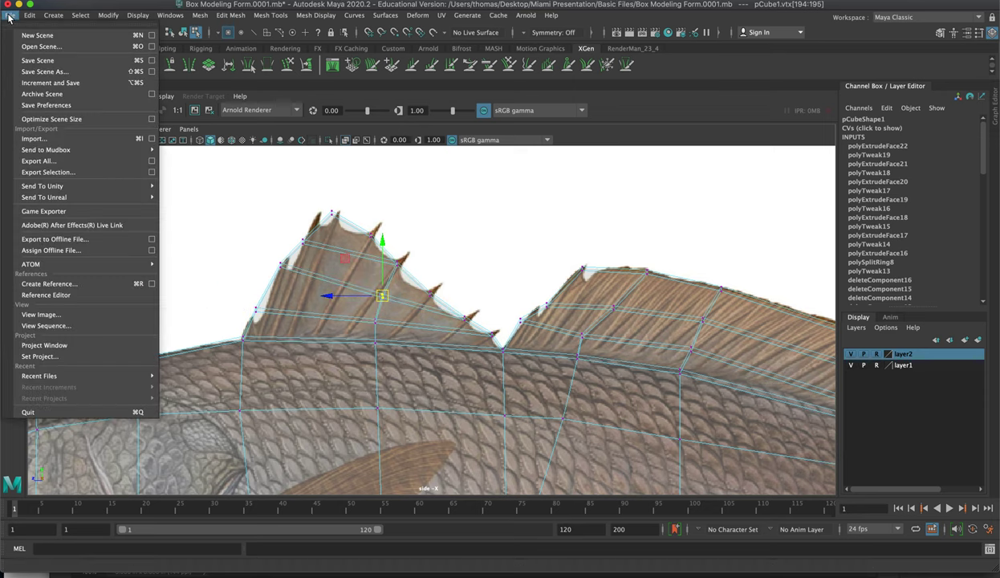
click(56, 84)
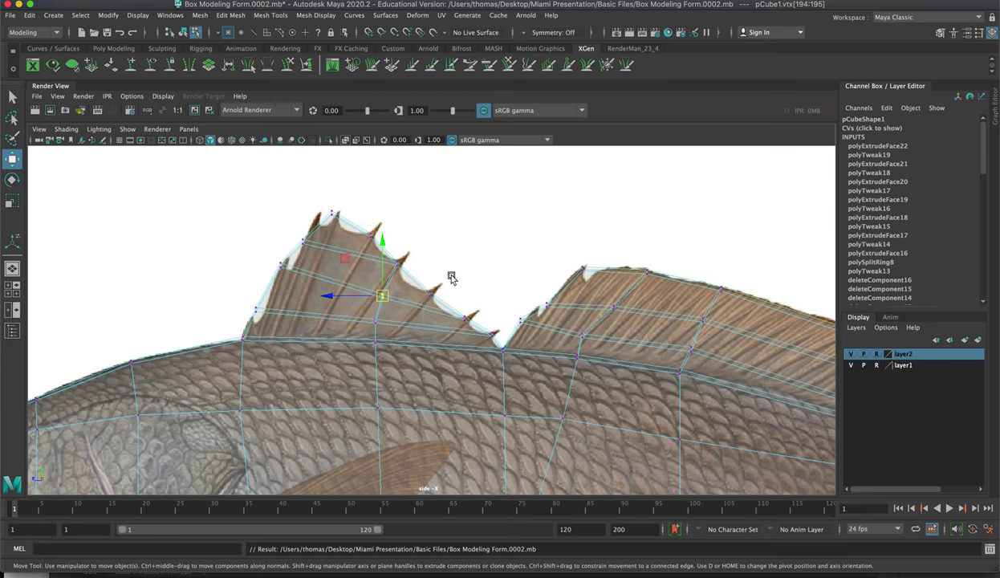
- Fine-tune two trailing-edge vertex pairs and the upper leading-edge pair of the front dorsal fin against the reference outline
mouse_move(421, 285)
mouse_down()
mouse_move(438, 302)
mouse_move(427, 294)
mouse_up()
drag(461, 321, 461, 323)
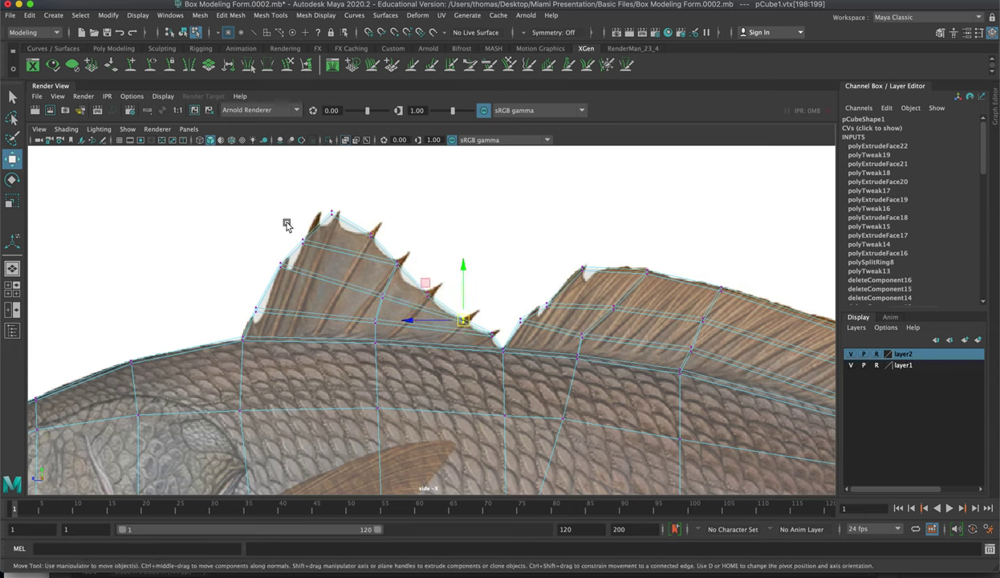
click(304, 240)
drag(307, 241, 315, 241)
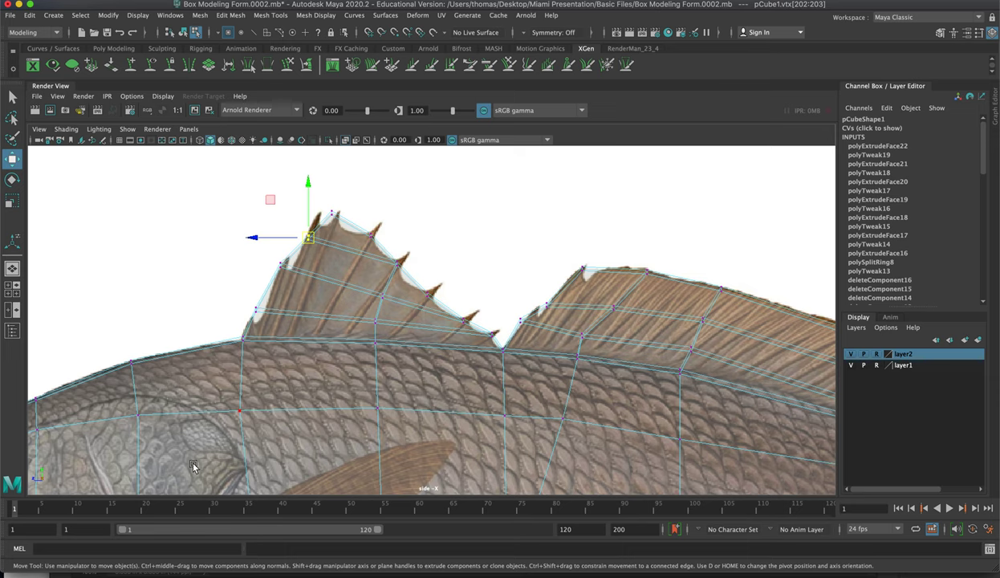
- Return the fish to object mode in the perspective view and save another incremented version of the scene
scroll(582, 399, down, 5)
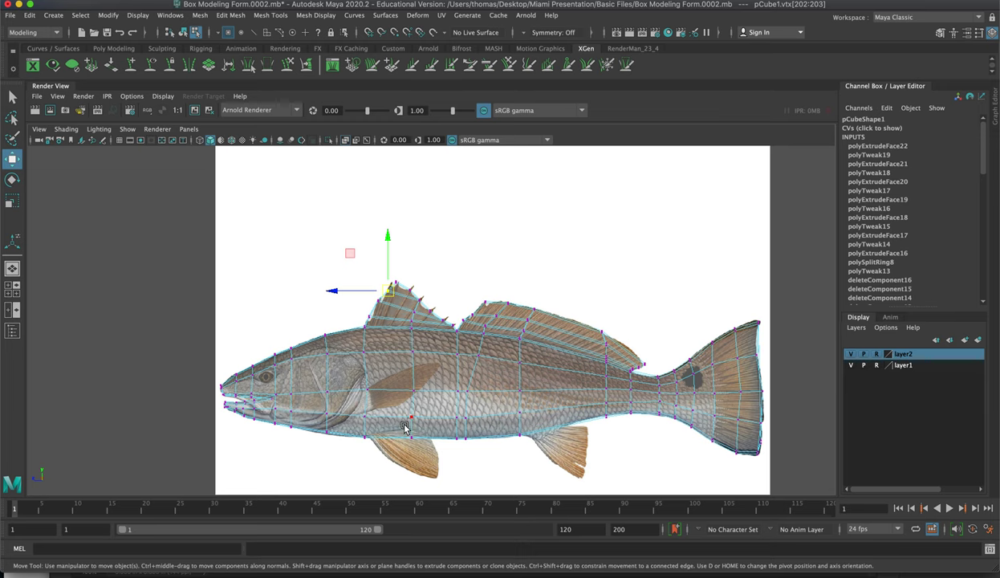
key(space)
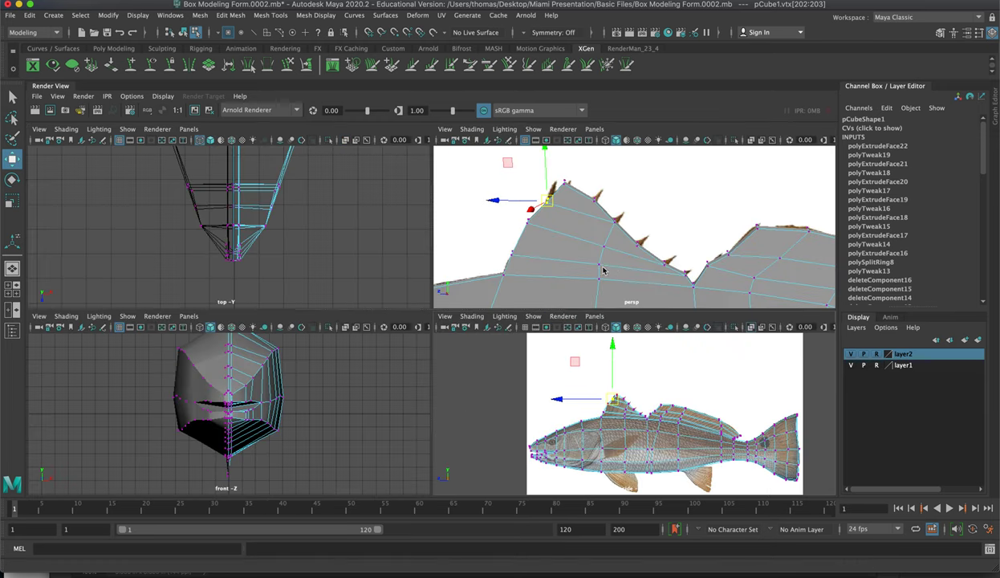
key(space)
alt+right_drag(576, 399, 160, 345)
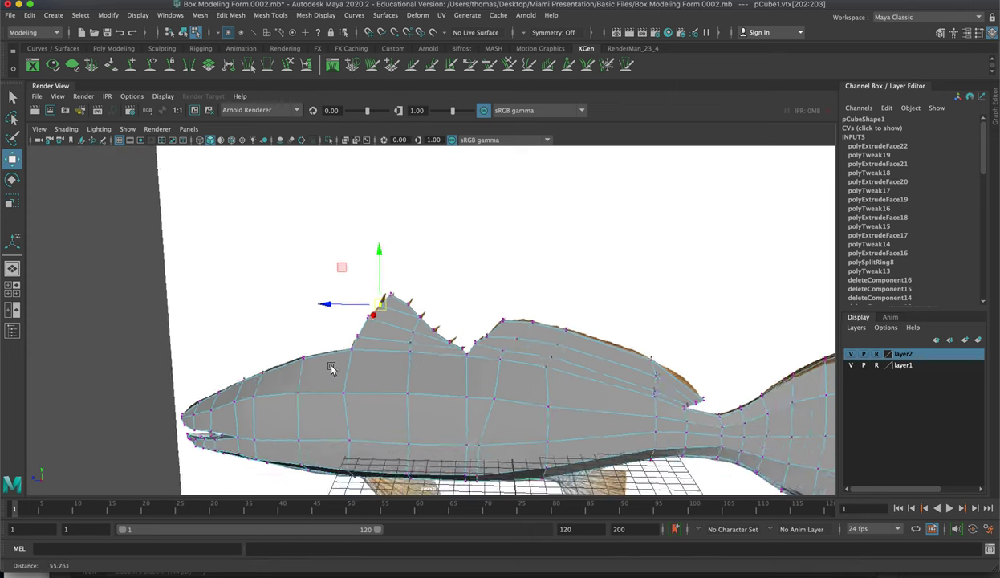
alt+drag(332, 369, 446, 357)
right_drag(441, 313, 470, 297)
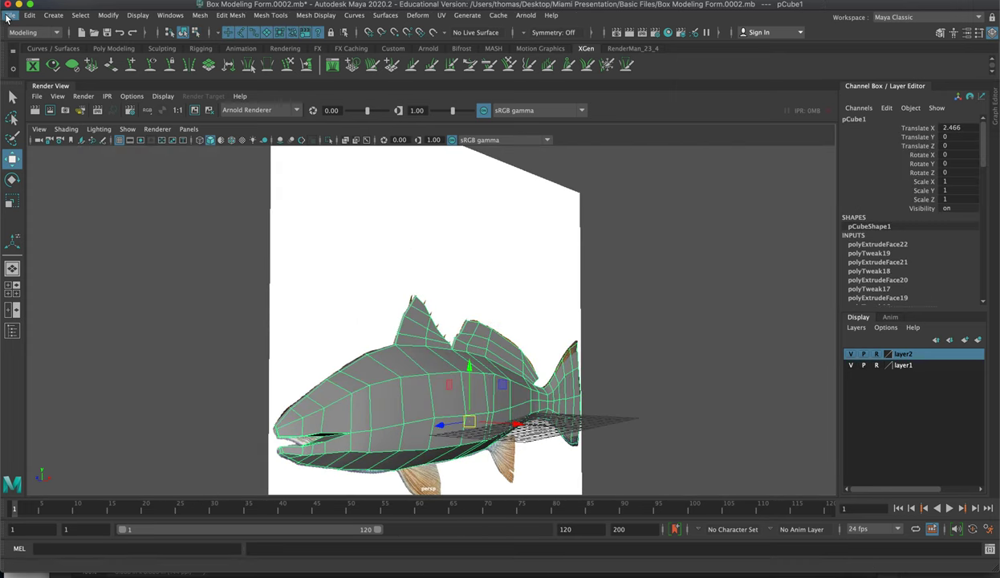
click(10, 15)
click(54, 84)
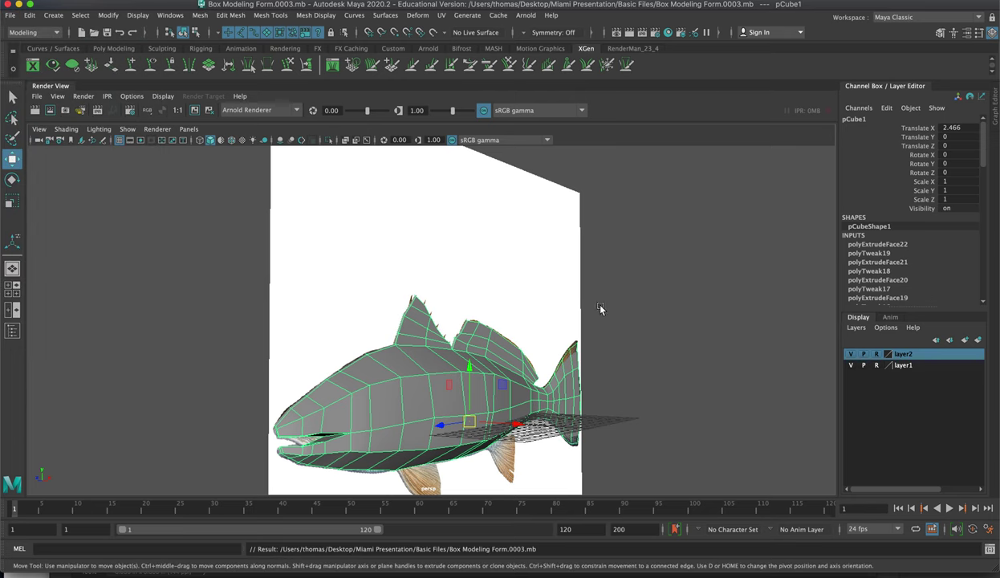
- Turn on the fish's smooth mesh preview and inspect its shape from several angles with the layer2 reference image hidden
key(3)
click(754, 354)
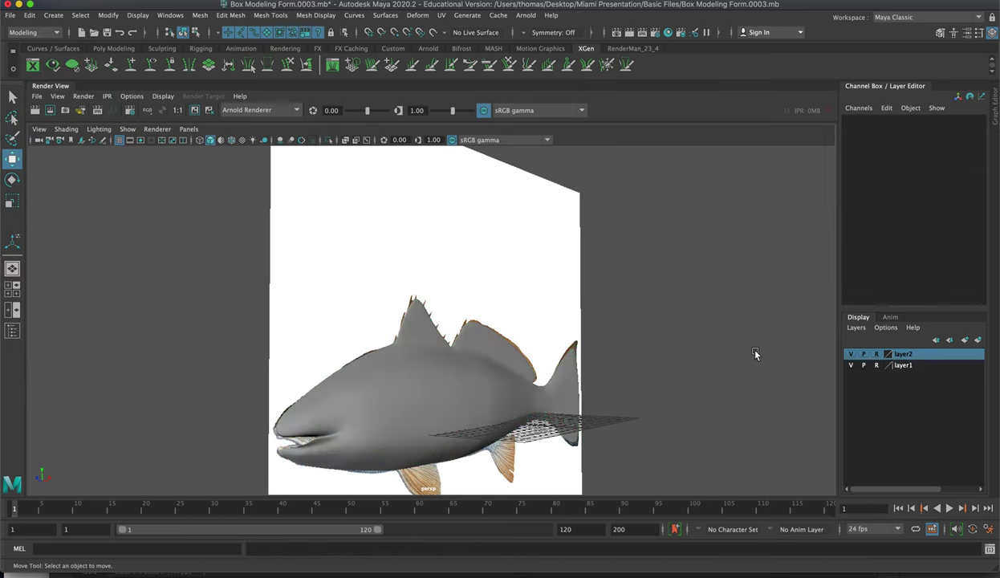
click(851, 354)
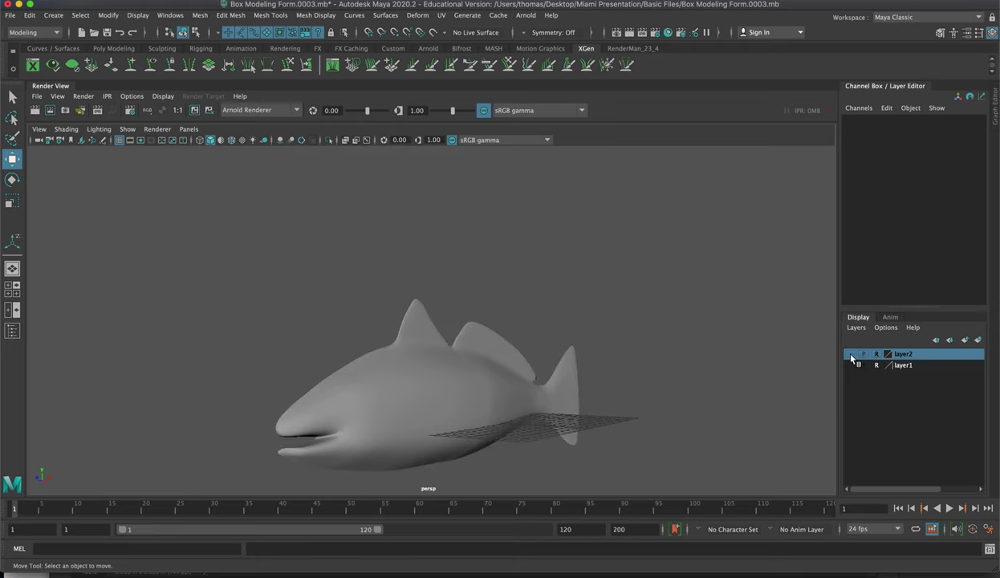
click(851, 366)
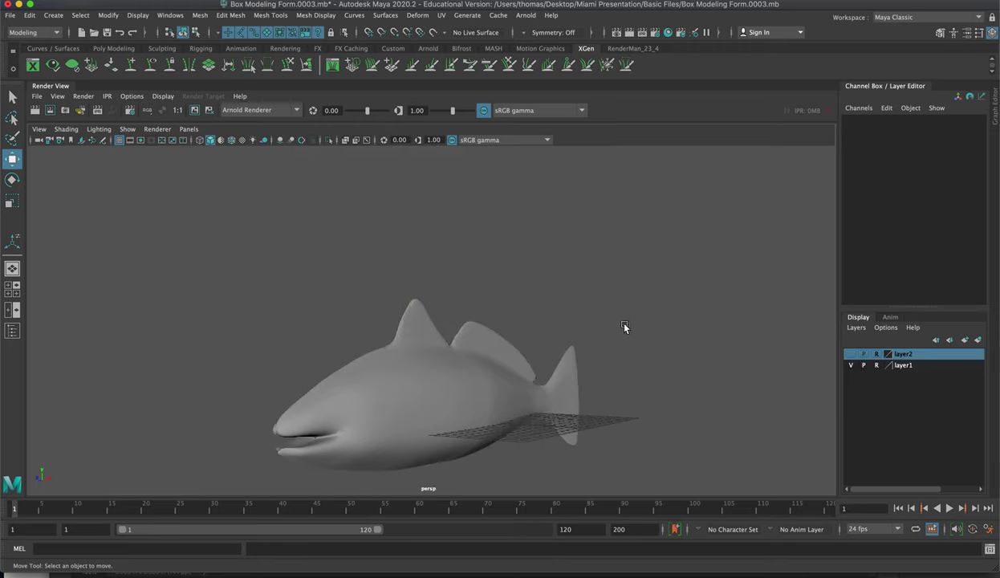
alt+drag(624, 326, 435, 378)
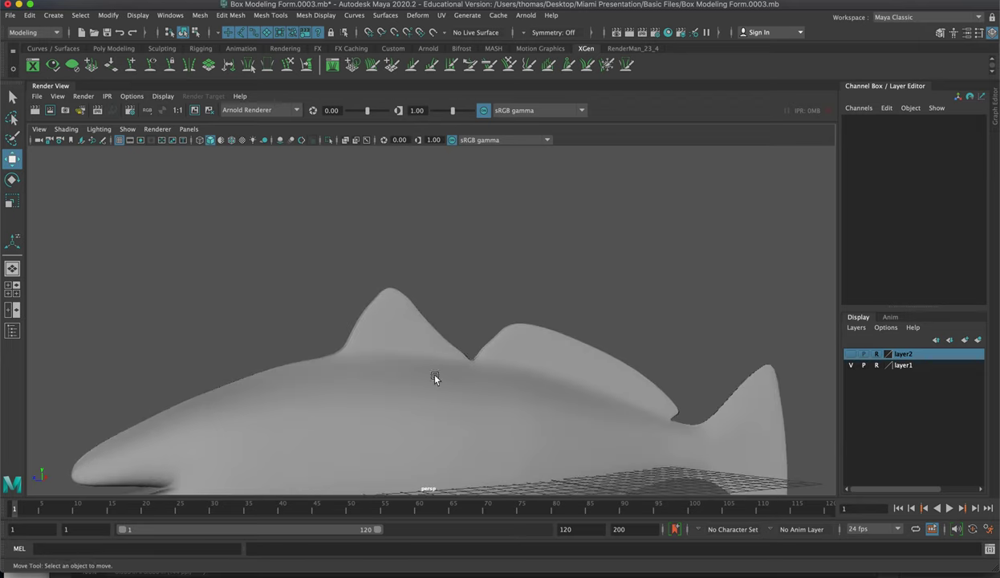
scroll(434, 379, down, 6)
mouse_move(437, 297)
alt+mouse_down()
mouse_move(450, 318)
mouse_move(685, 319)
mouse_move(341, 332)
mouse_move(432, 311)
alt+mouse_up()
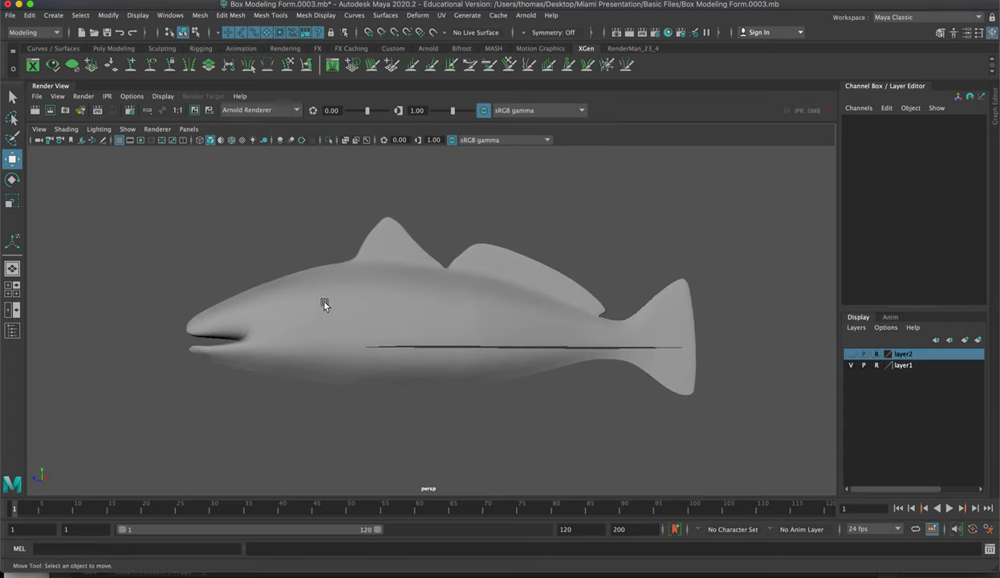
alt+drag(323, 304, 468, 342)
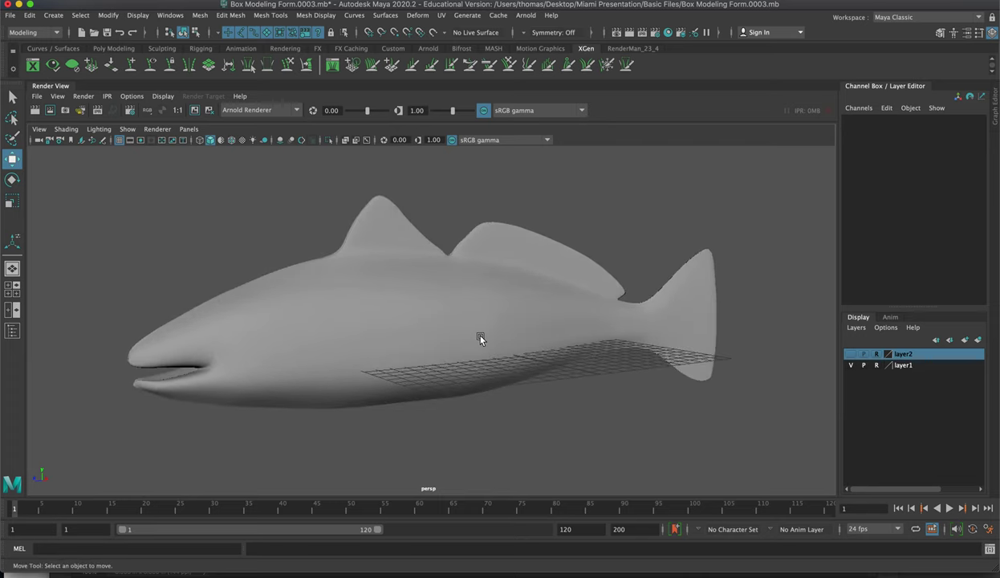